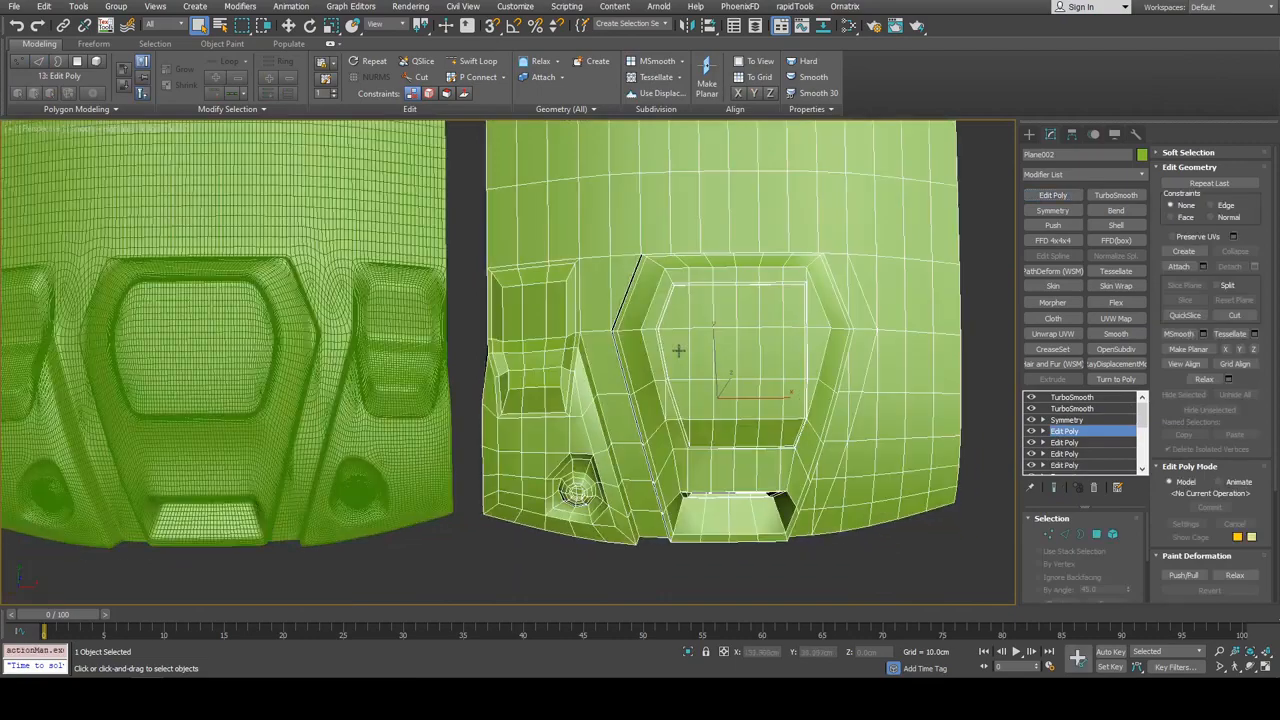
Create a Multi/Sub-Object material with two Standard materials wired into its slots 1 and 2
key(F4)
middle_drag(788, 350, 740, 349)
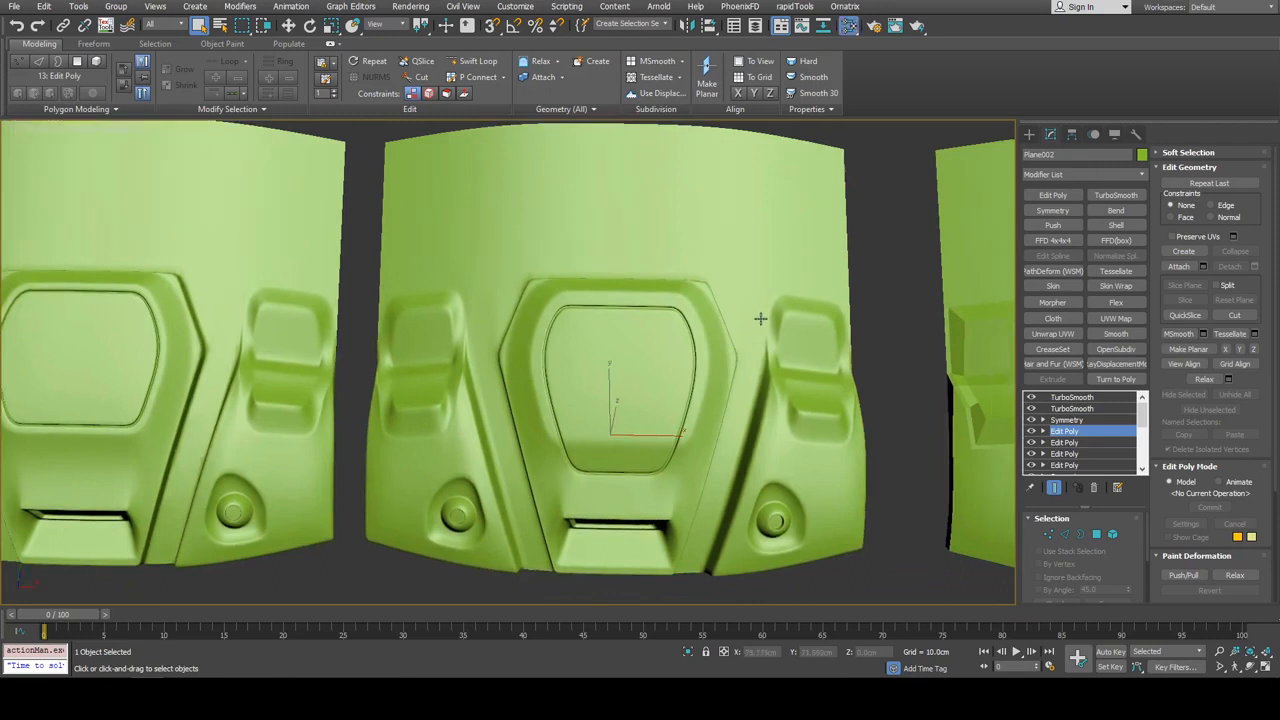
key(m)
drag(204, 257, 426, 336)
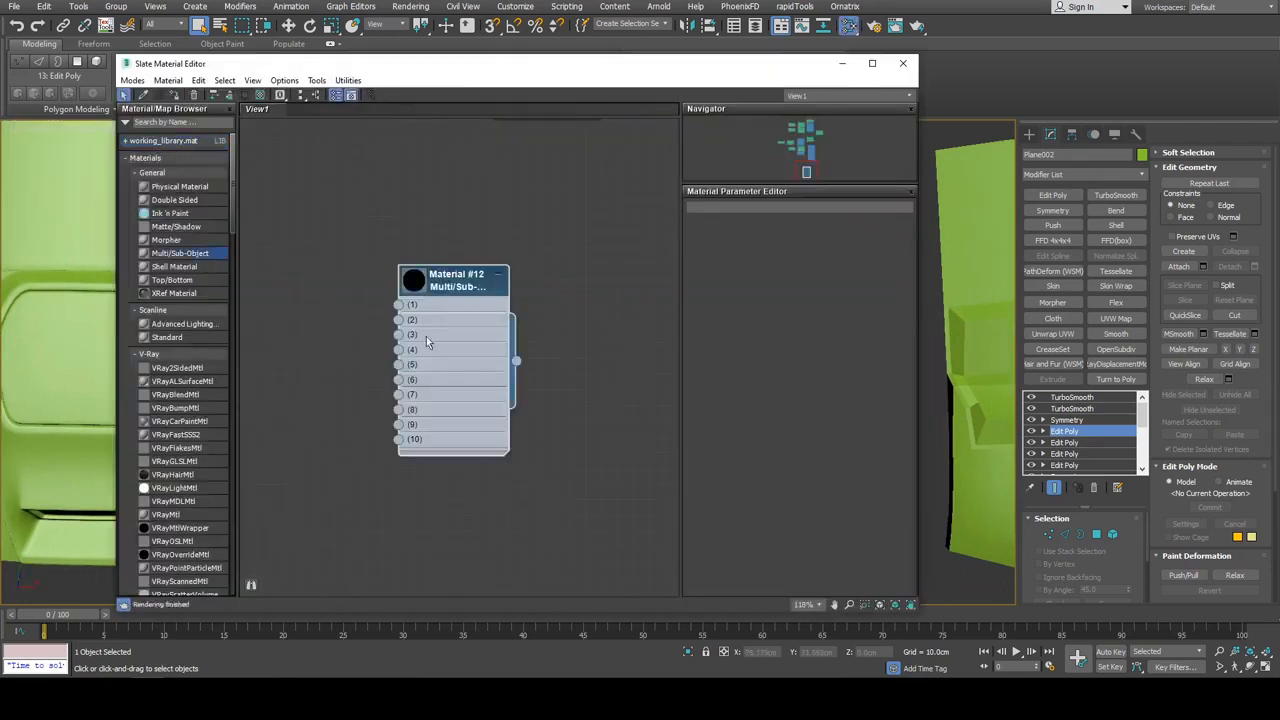
drag(180, 340, 445, 292)
right_click(573, 310)
click(640, 557)
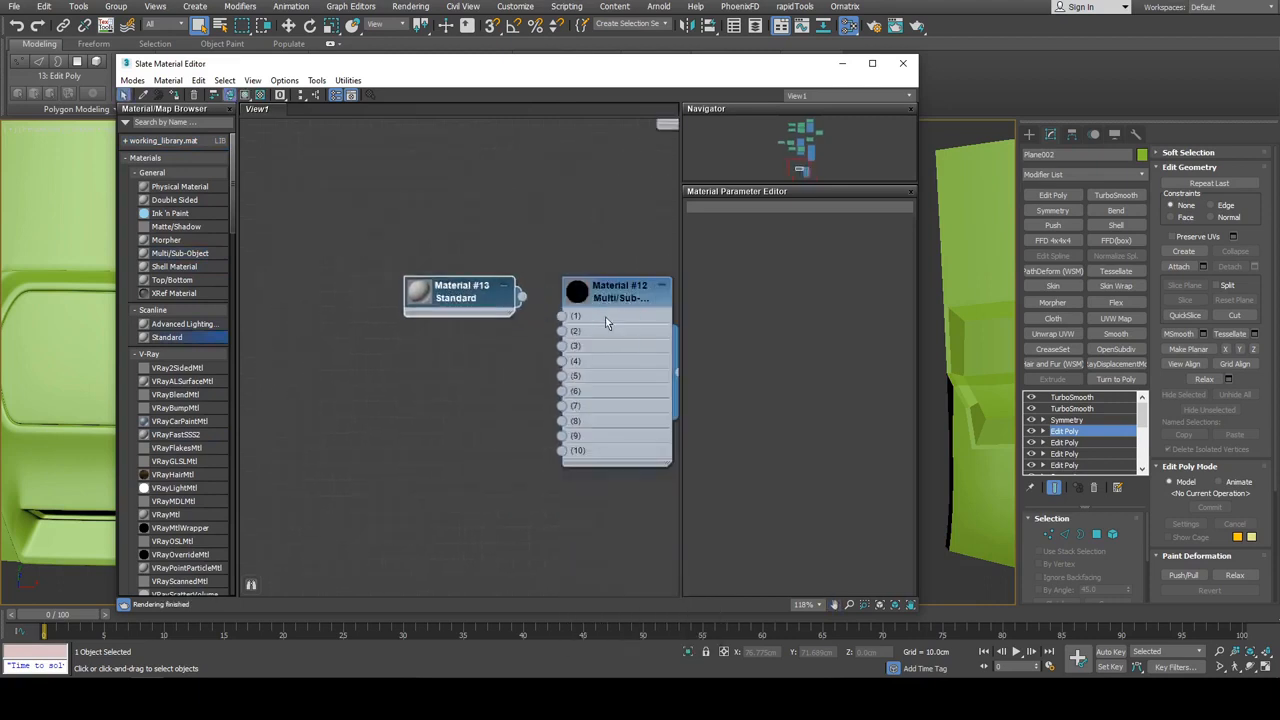
shift+drag(505, 316, 520, 345)
Set the diffuse colour of the Standard material in slot 1 to the green sampled from the viewport mesh
double_click(484, 300)
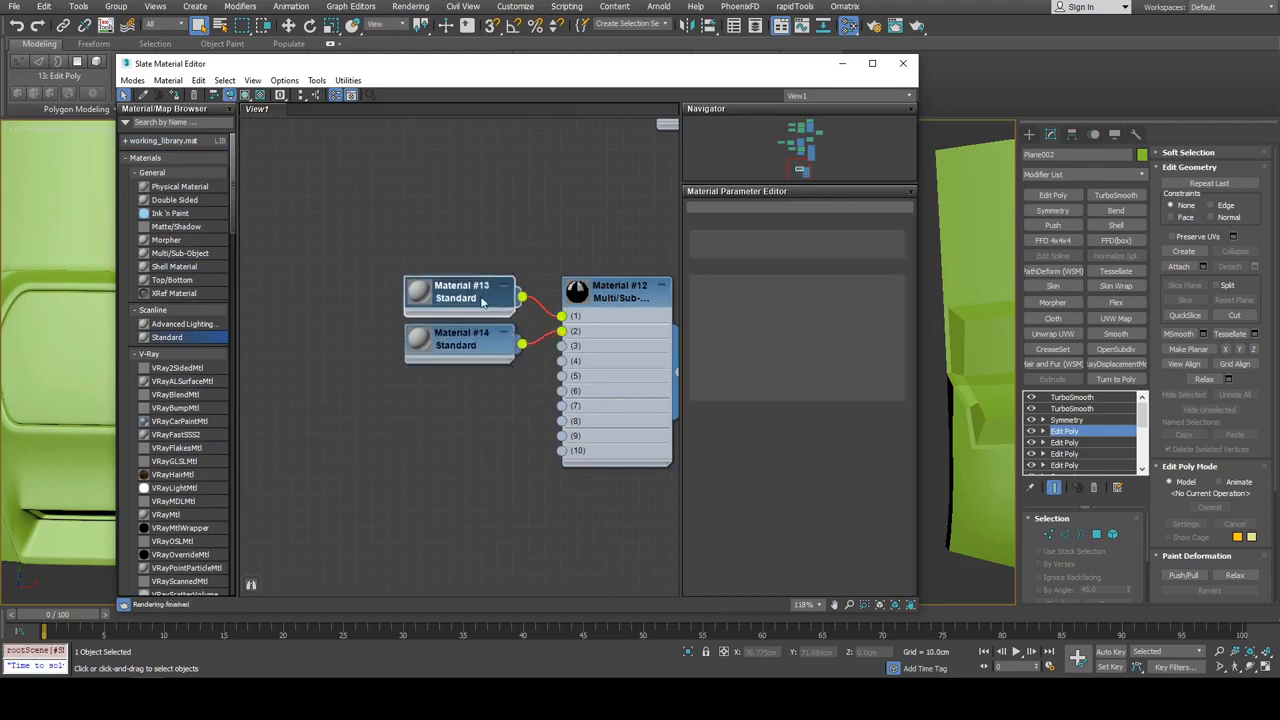
click(762, 307)
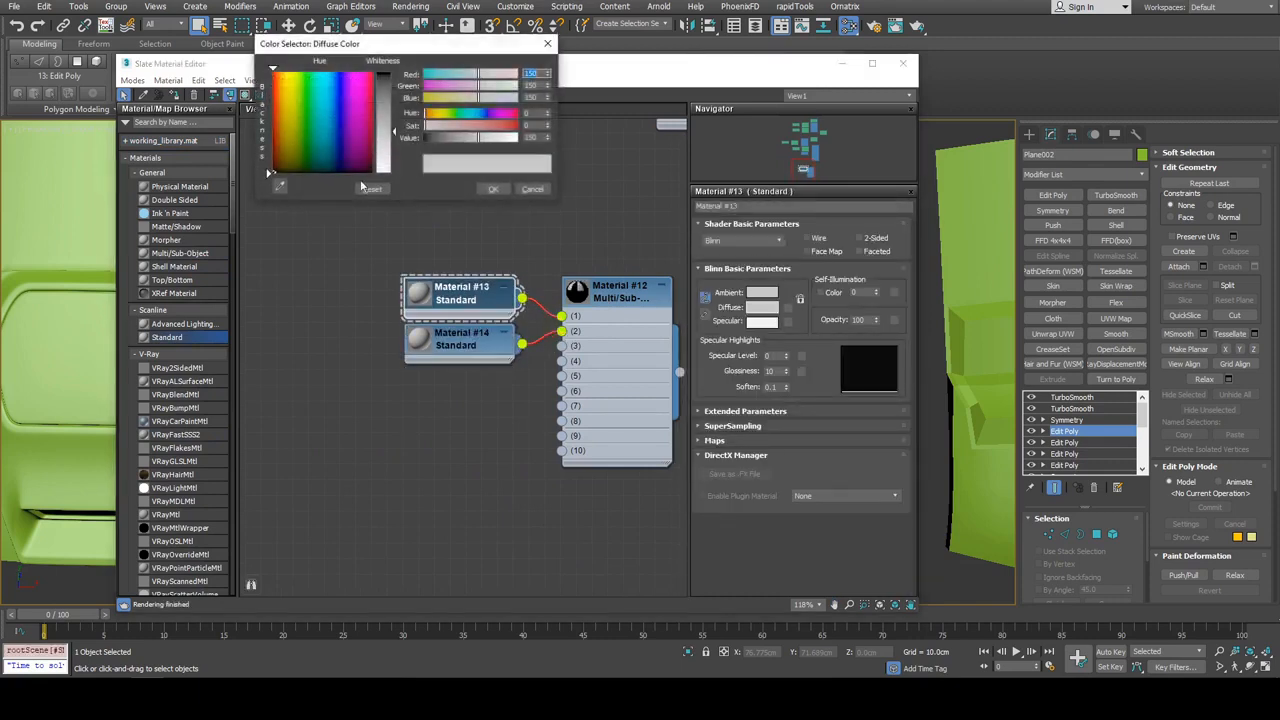
click(968, 234)
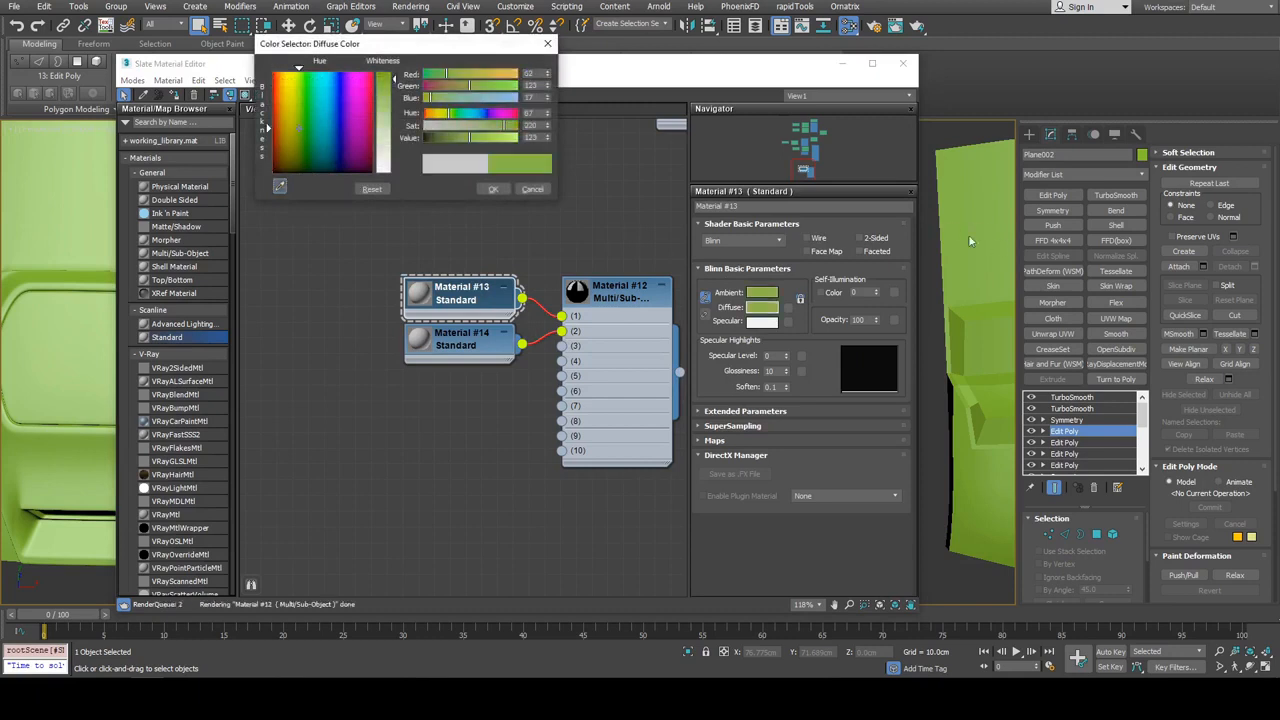
click(493, 189)
Set the slot 2 Standard material's diffuse colour to dark grey and assign the Multi/Sub-Object material to the middle mesh
double_click(460, 340)
click(762, 307)
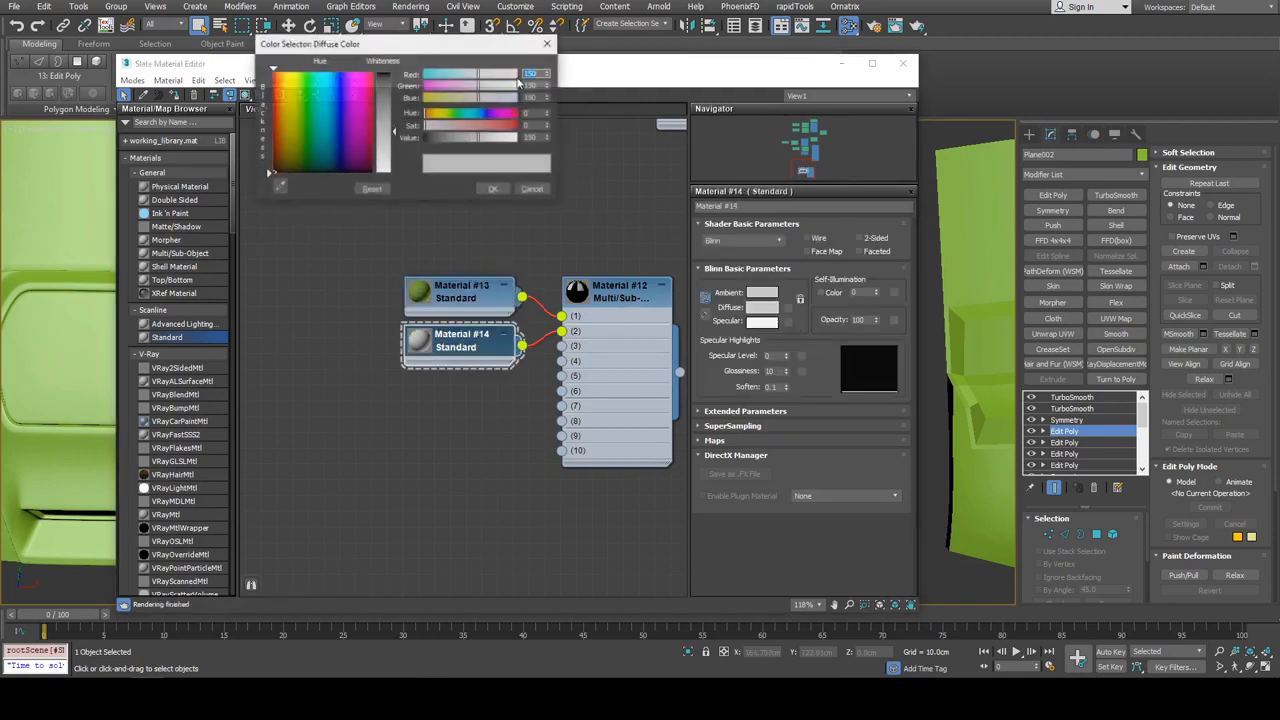
drag(455, 136, 442, 136)
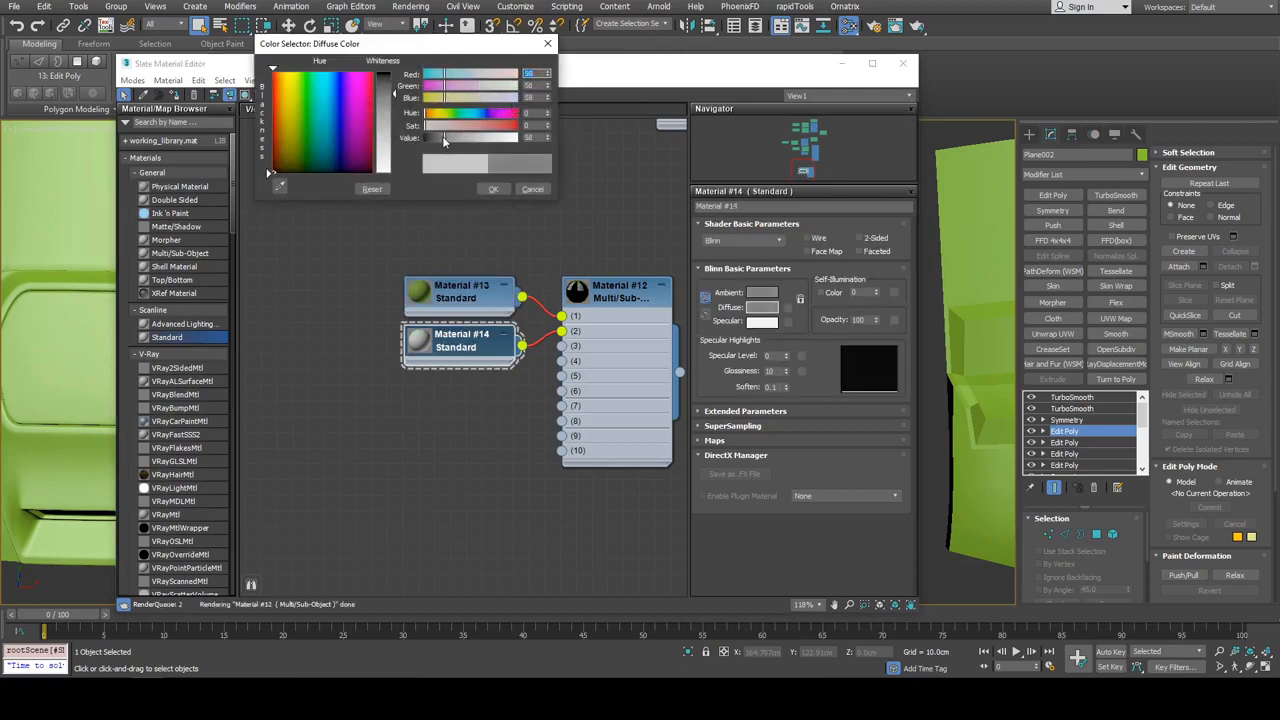
click(495, 190)
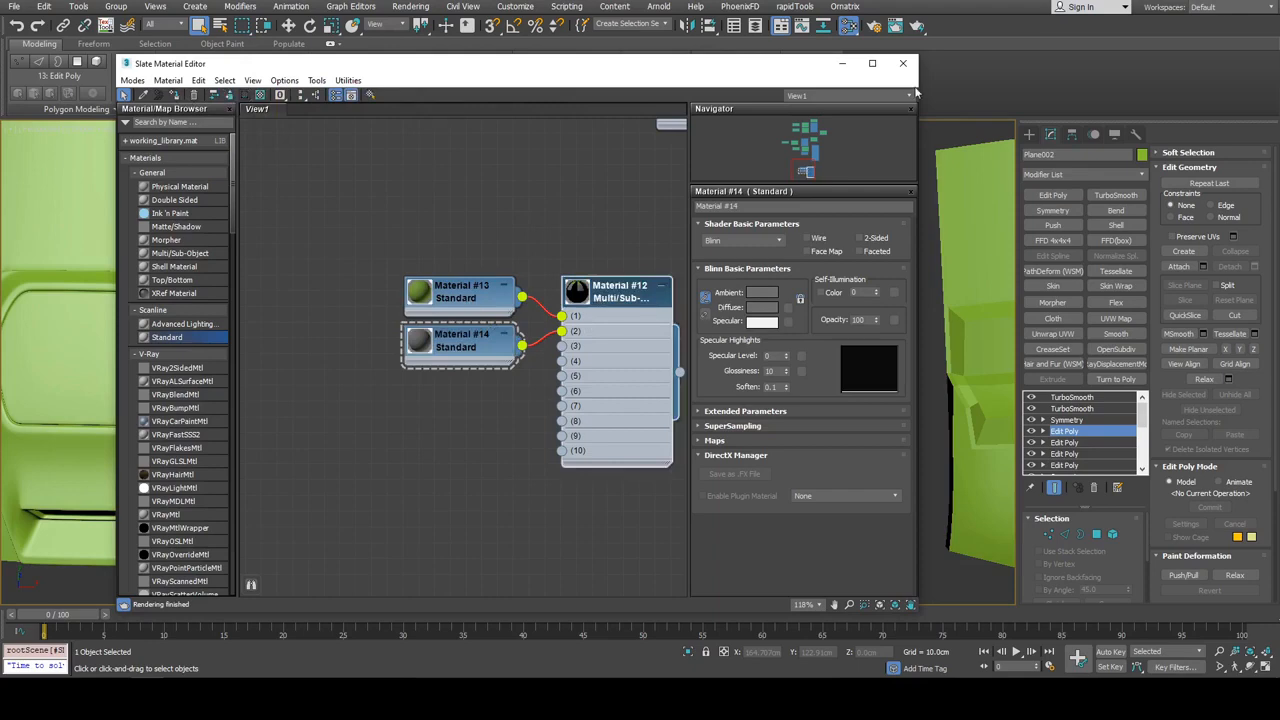
click(843, 66)
Inspect the middle mesh's shading with the new material, with and without edged faces, against the neighbouring copies
mouse_move(789, 299)
middle_down()
mouse_move(797, 272)
mouse_move(785, 302)
mouse_move(715, 343)
mouse_move(734, 334)
middle_up()
key(F4)
key(F4)
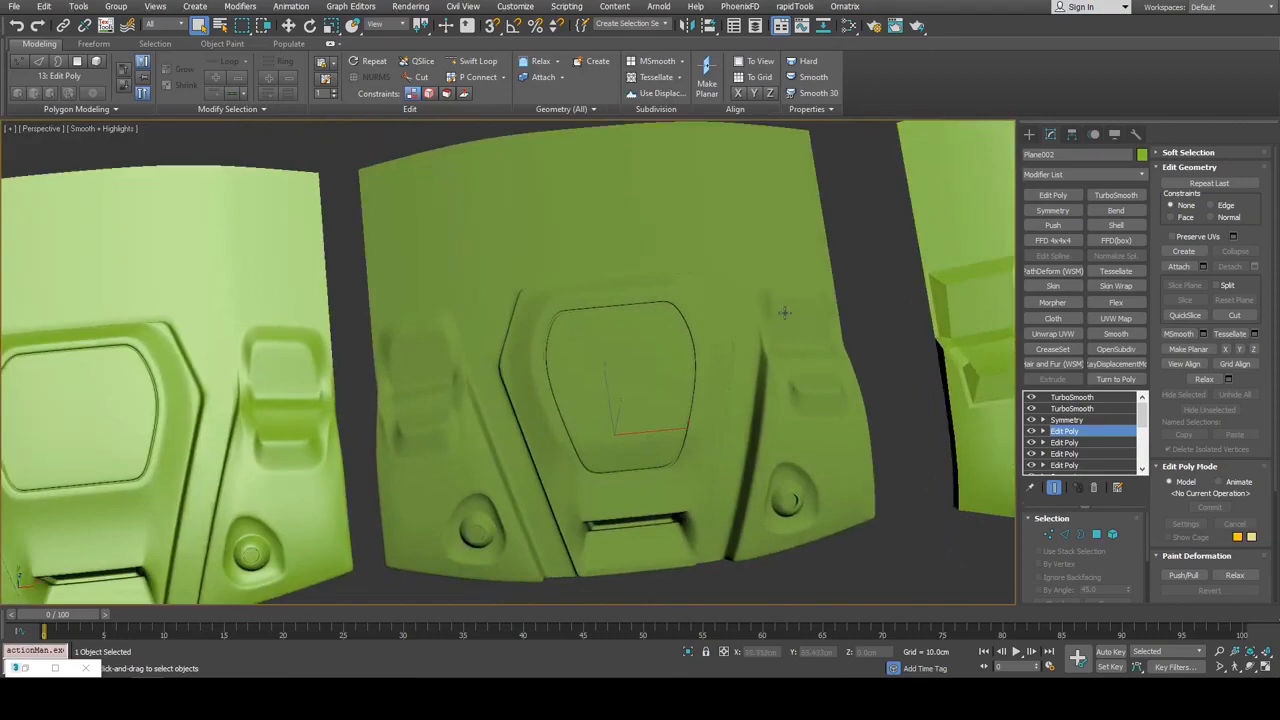
key(F4)
key(F4)
scroll(690, 318, down, 5)
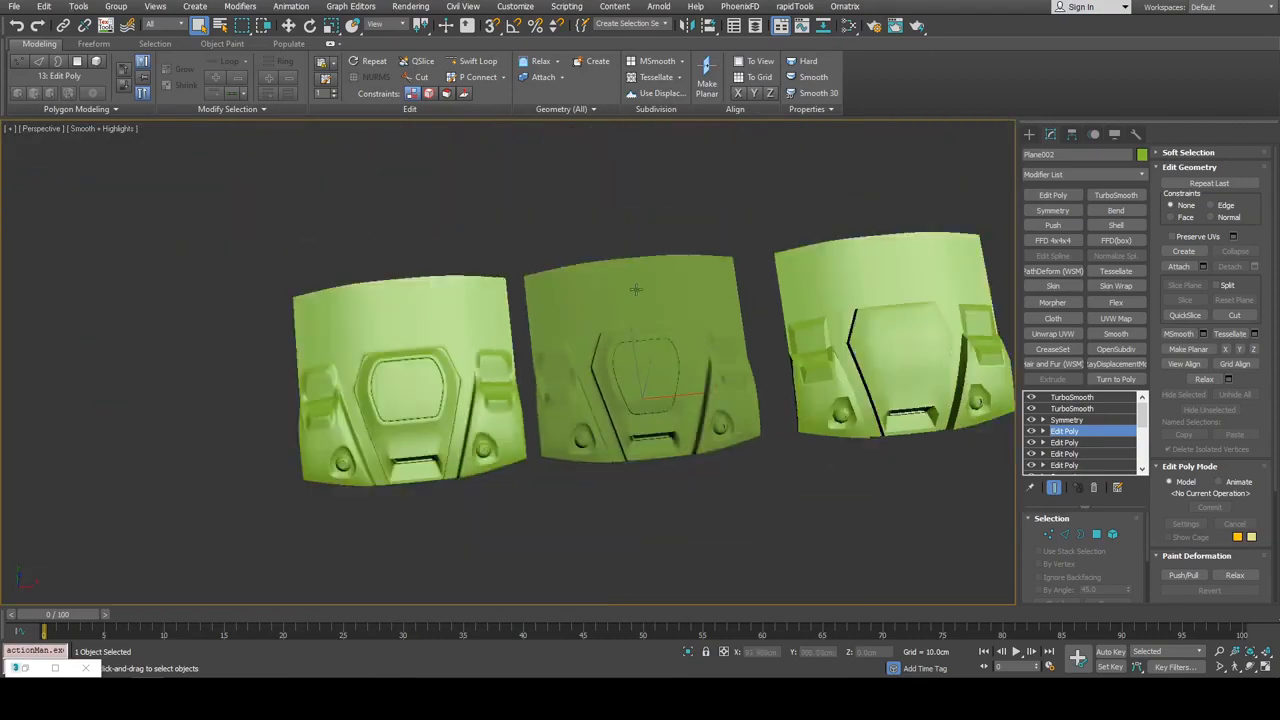
scroll(690, 318, up, 5)
key(F4)
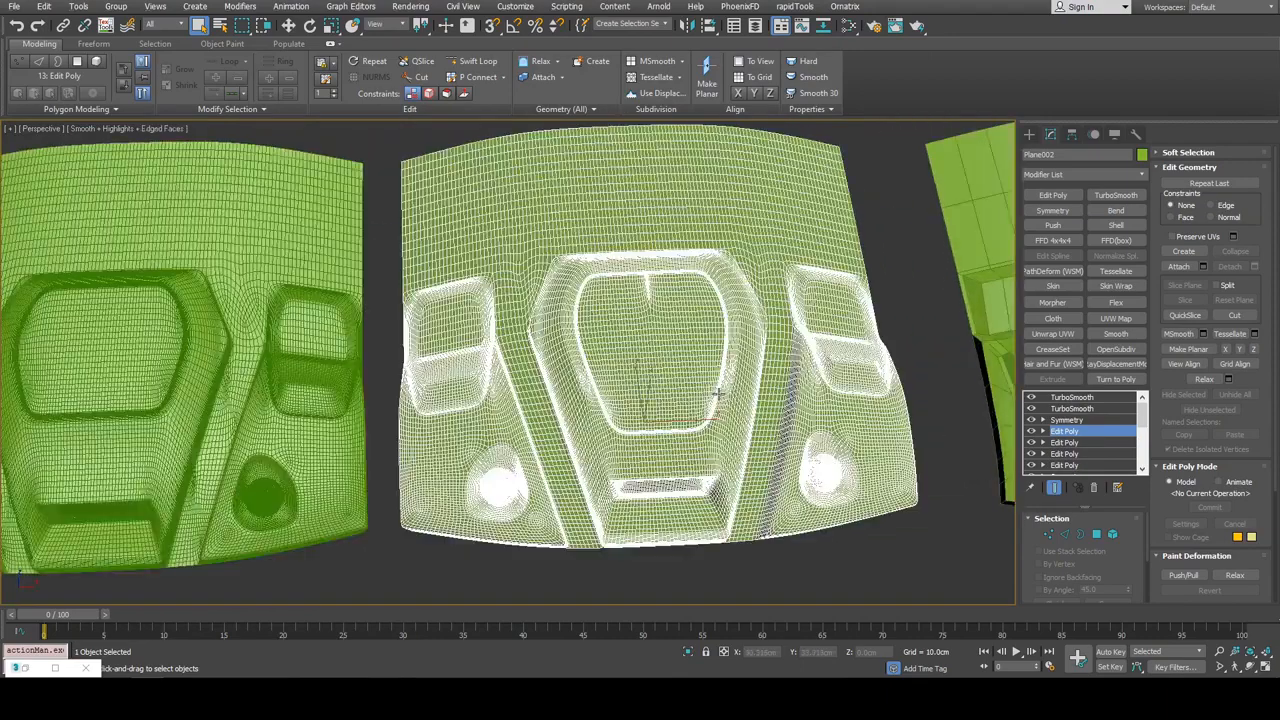
key(F4)
scroll(702, 388, down, 5)
scroll(443, 350, up, 5)
scroll(686, 360, down, 2)
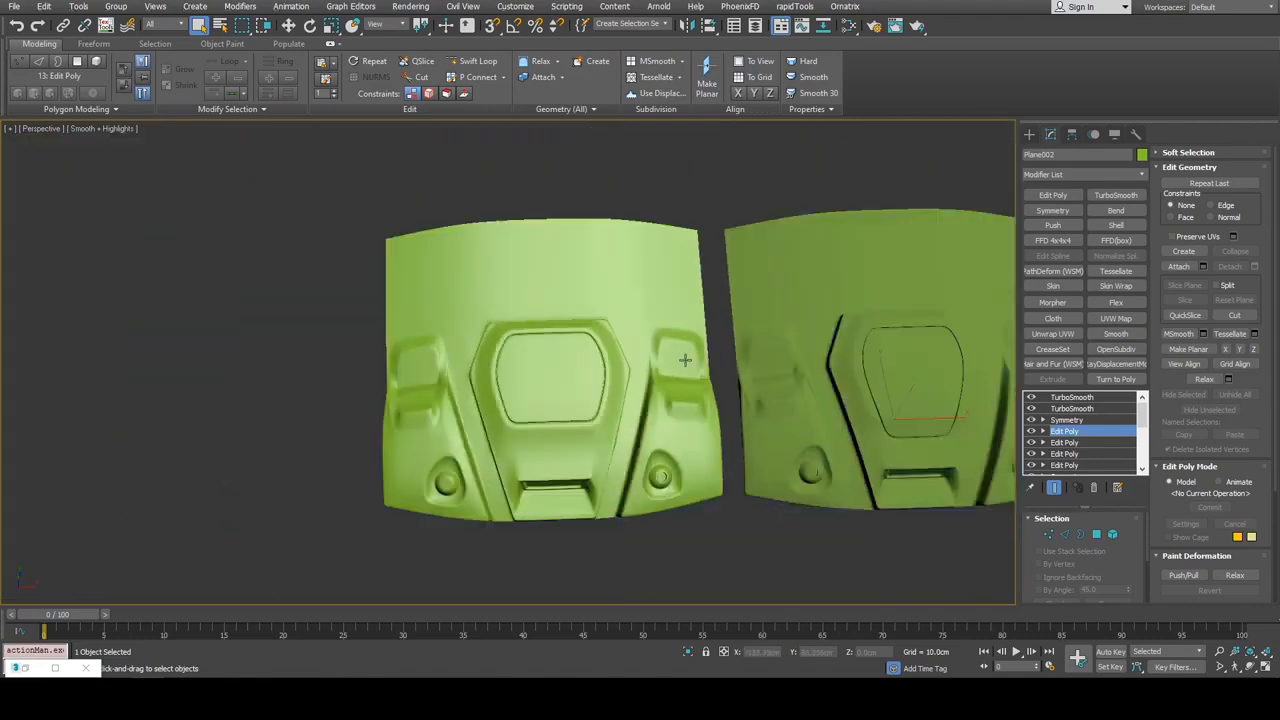
middle_drag(950, 368, 687, 371)
scroll(723, 348, up, 3)
scroll(723, 346, down, 1)
Raise the specular level and glossiness of both Standard sub-materials to give them visible highlights
key(m)
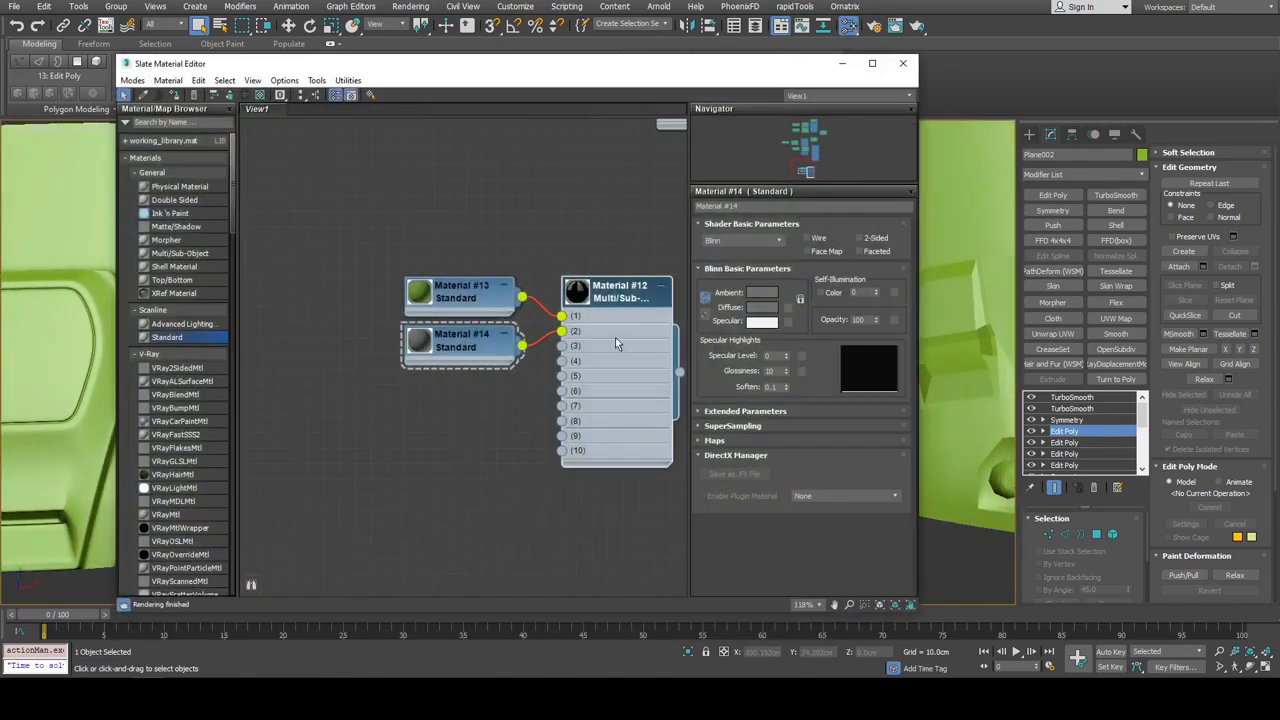
click(489, 307)
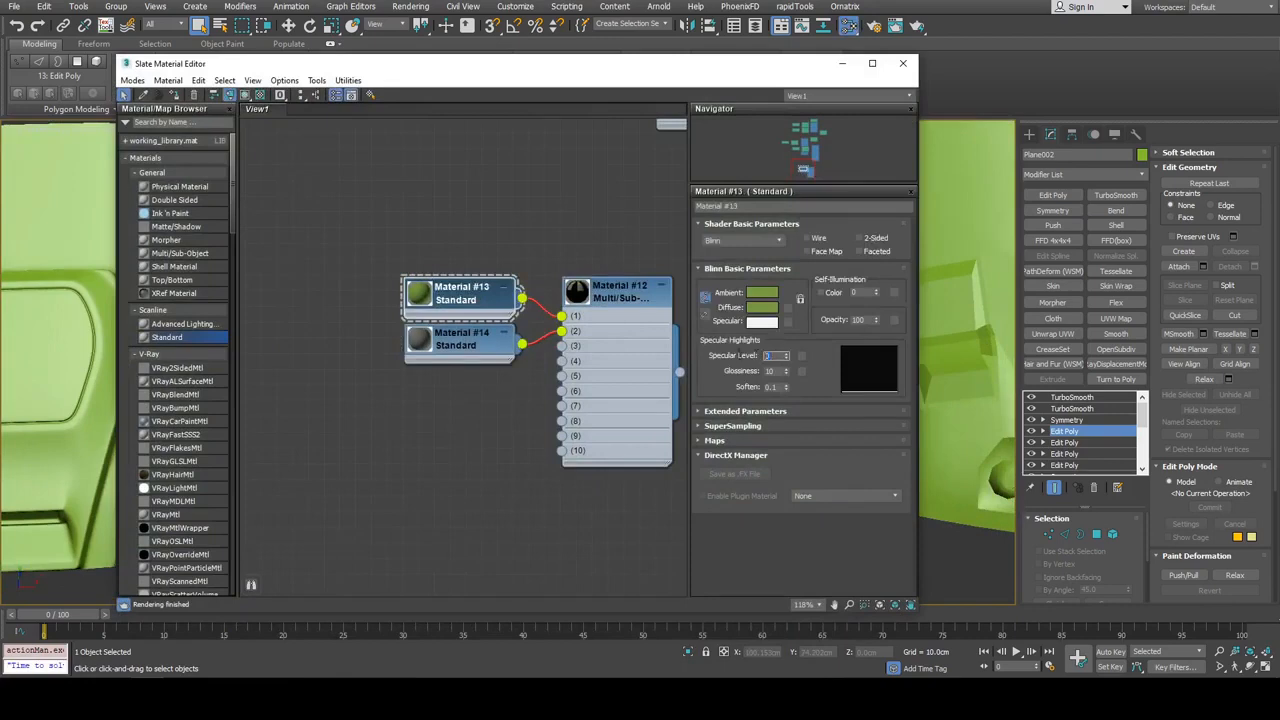
key(Tab)
text(3)
click(467, 347)
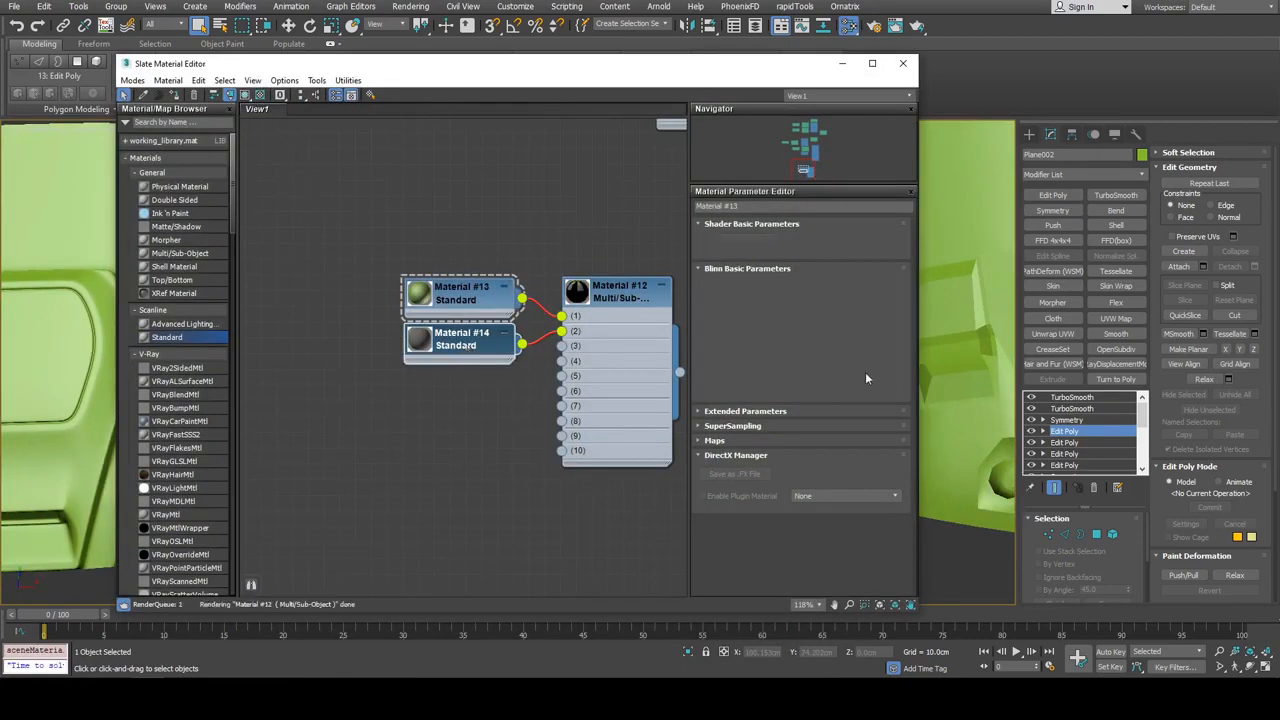
key(Tab)
text(35)
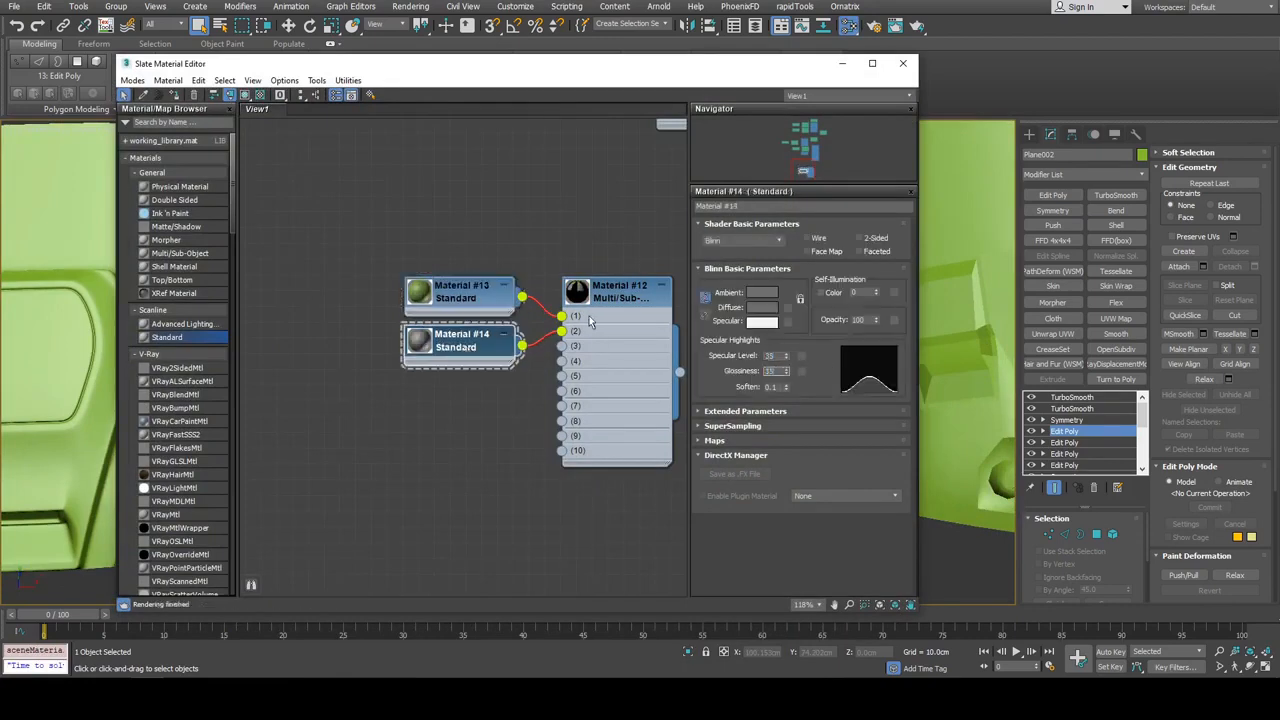
click(840, 65)
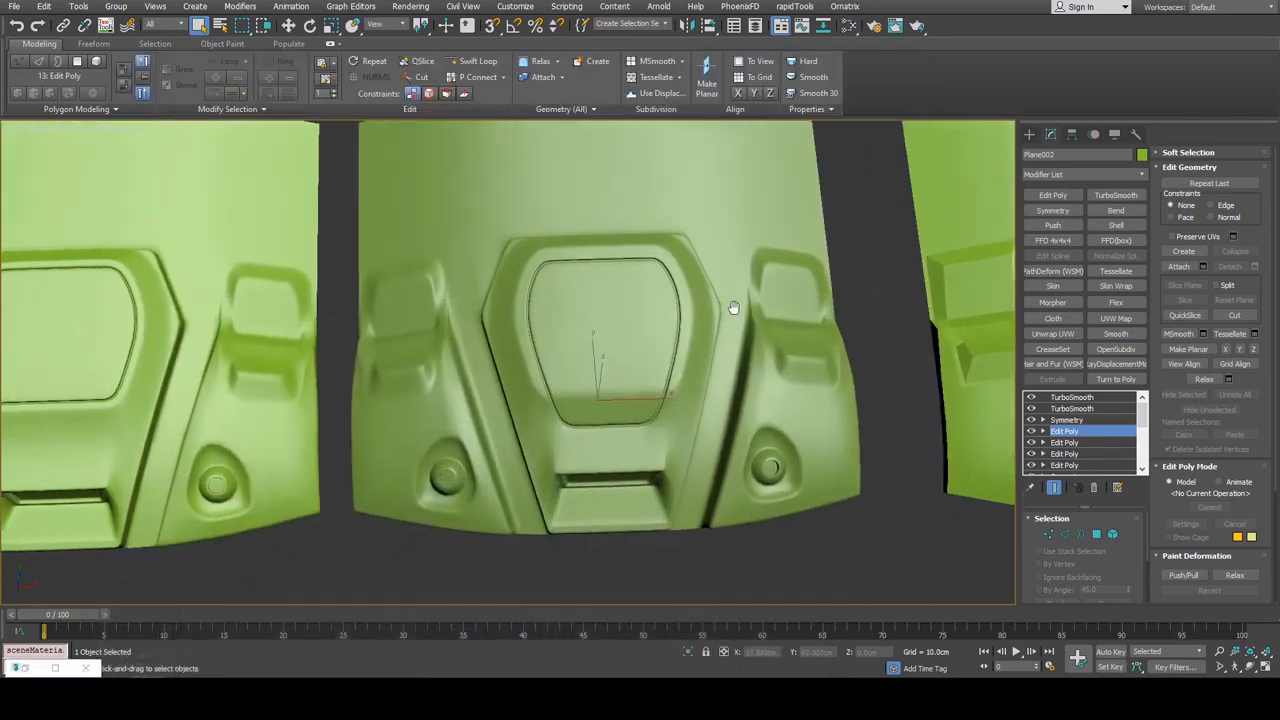
key(F4)
key(F4)
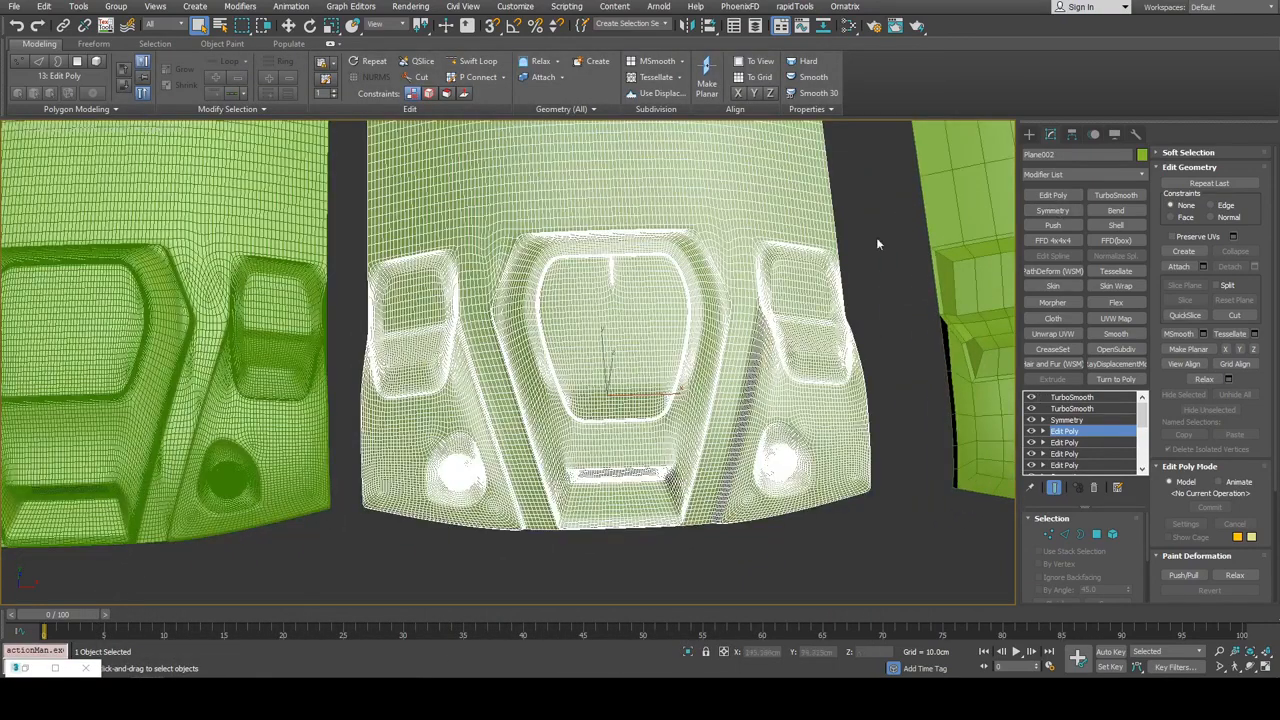
key(grave)
scroll(560, 229, up, 5)
key(1)
drag(670, 301, 739, 377)
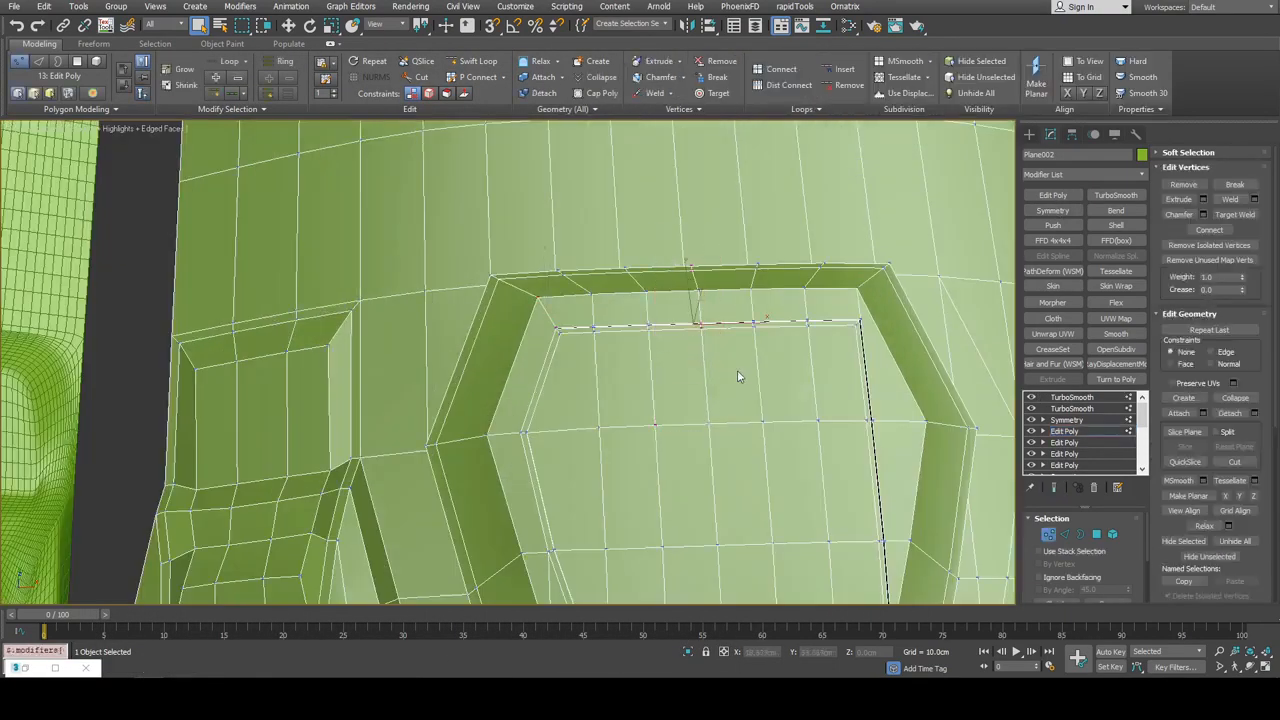
key(w)
middle_drag(716, 346, 648, 344)
key(grave)
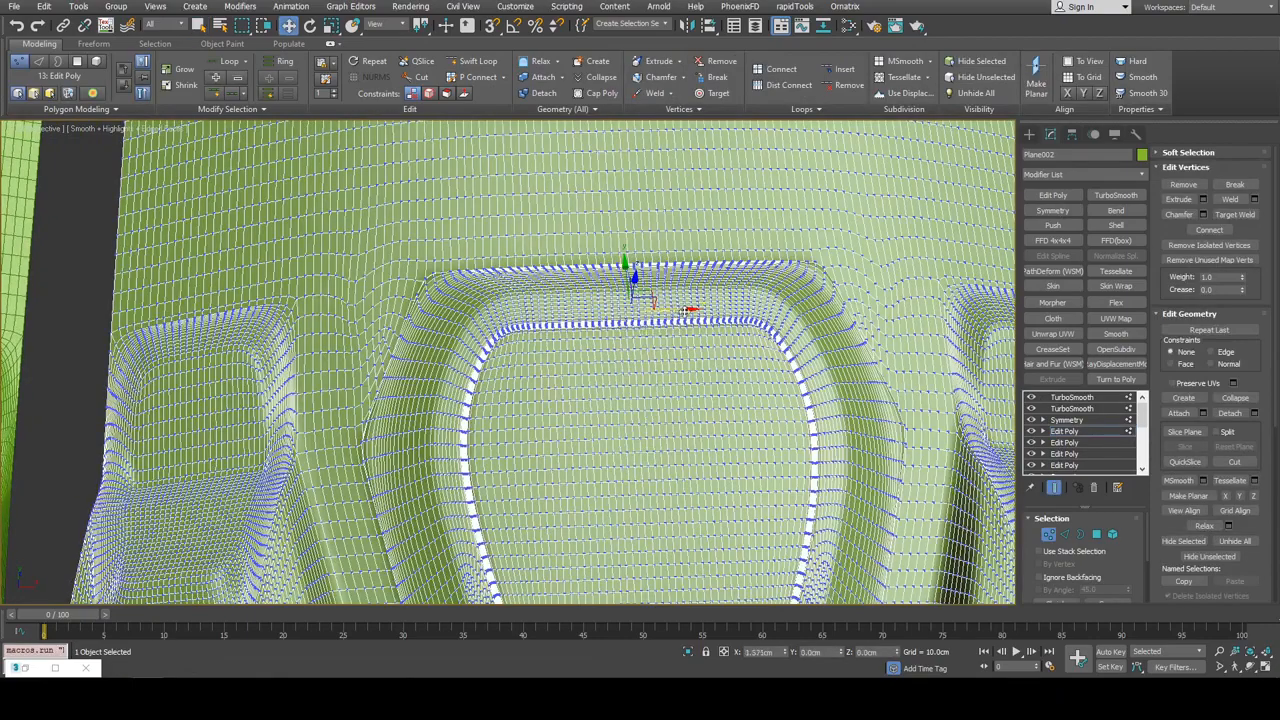
scroll(722, 364, down, 4)
key(1)
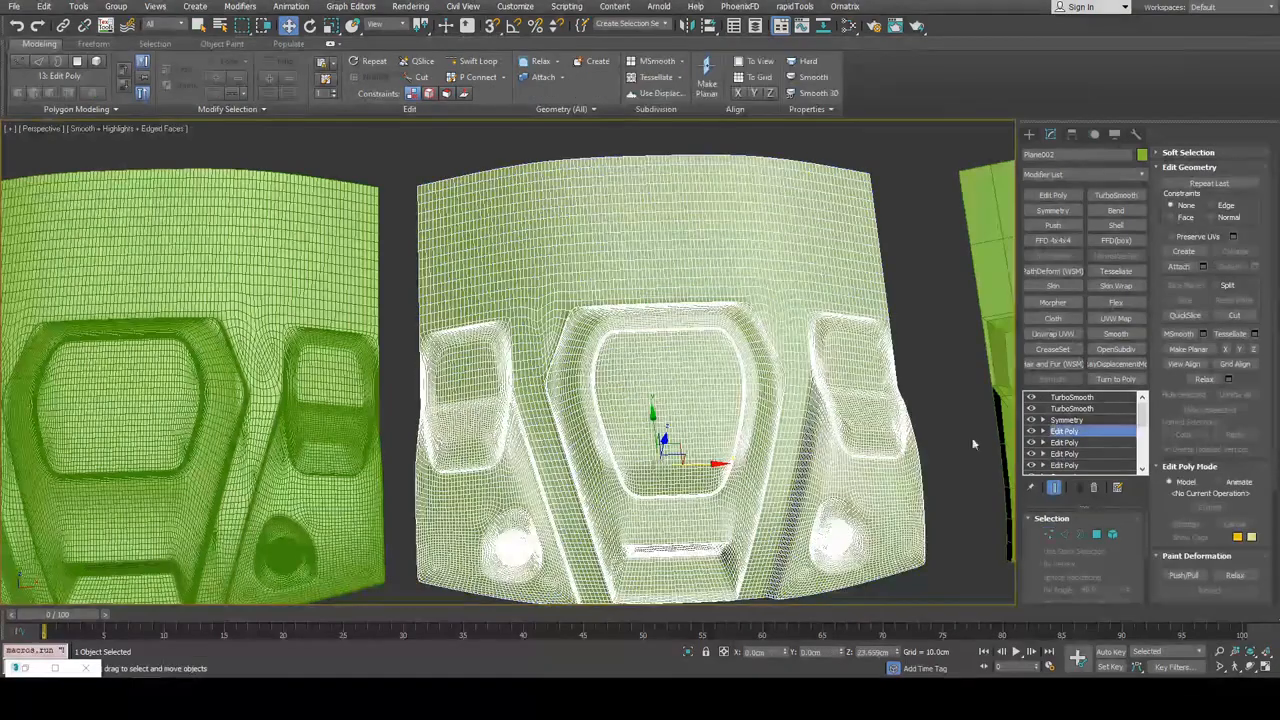
middle_drag(975, 444, 973, 422)
Select the polygons of the plain upper band on the unsmoothed half of the middle mesh
key(4)
key(q)
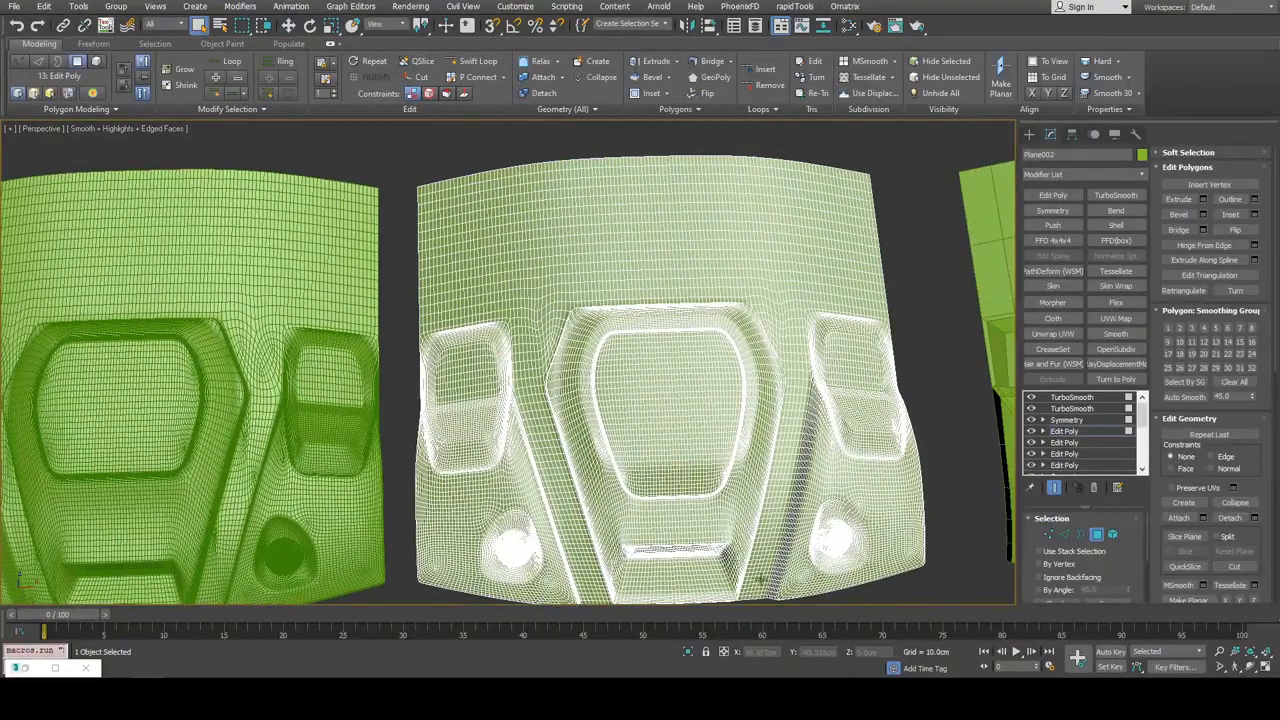
key(grave)
alt+middle_drag(938, 364, 843, 308)
drag(417, 186, 824, 284)
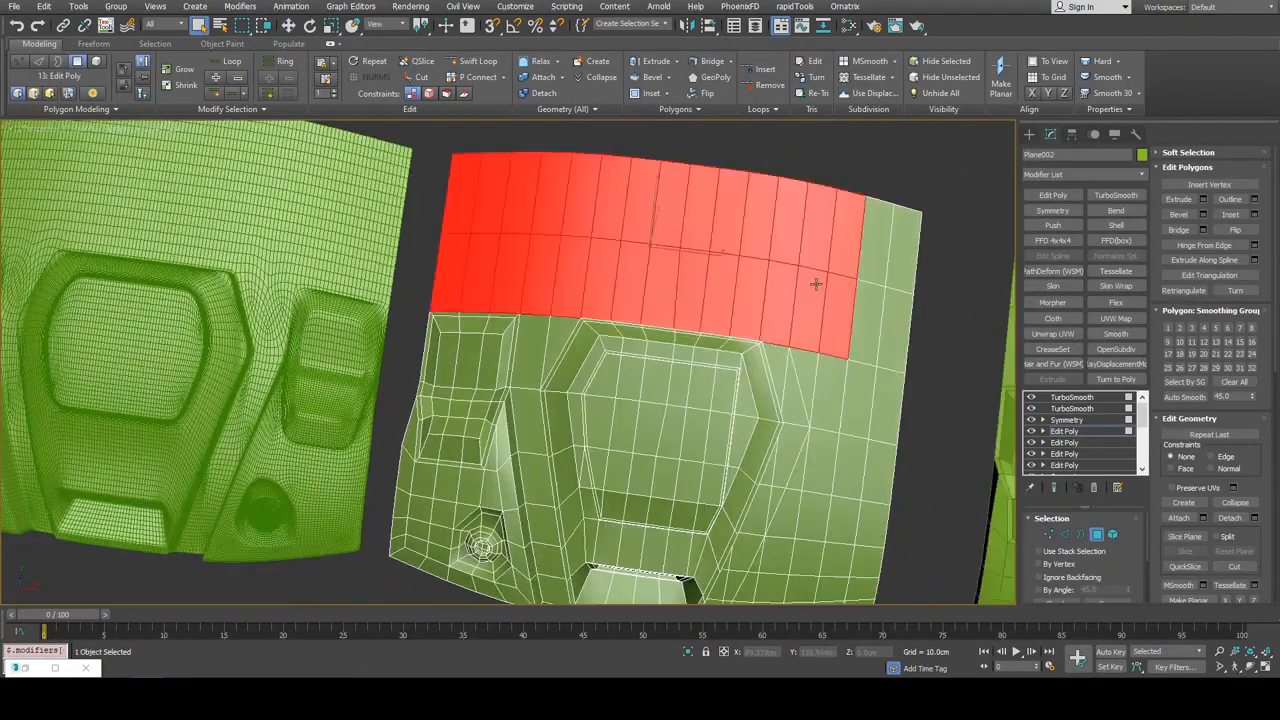
alt+middle_drag(816, 284, 535, 317)
mouse_move(525, 385)
alt+middle_down()
mouse_move(523, 274)
mouse_move(545, 372)
alt+middle_up()
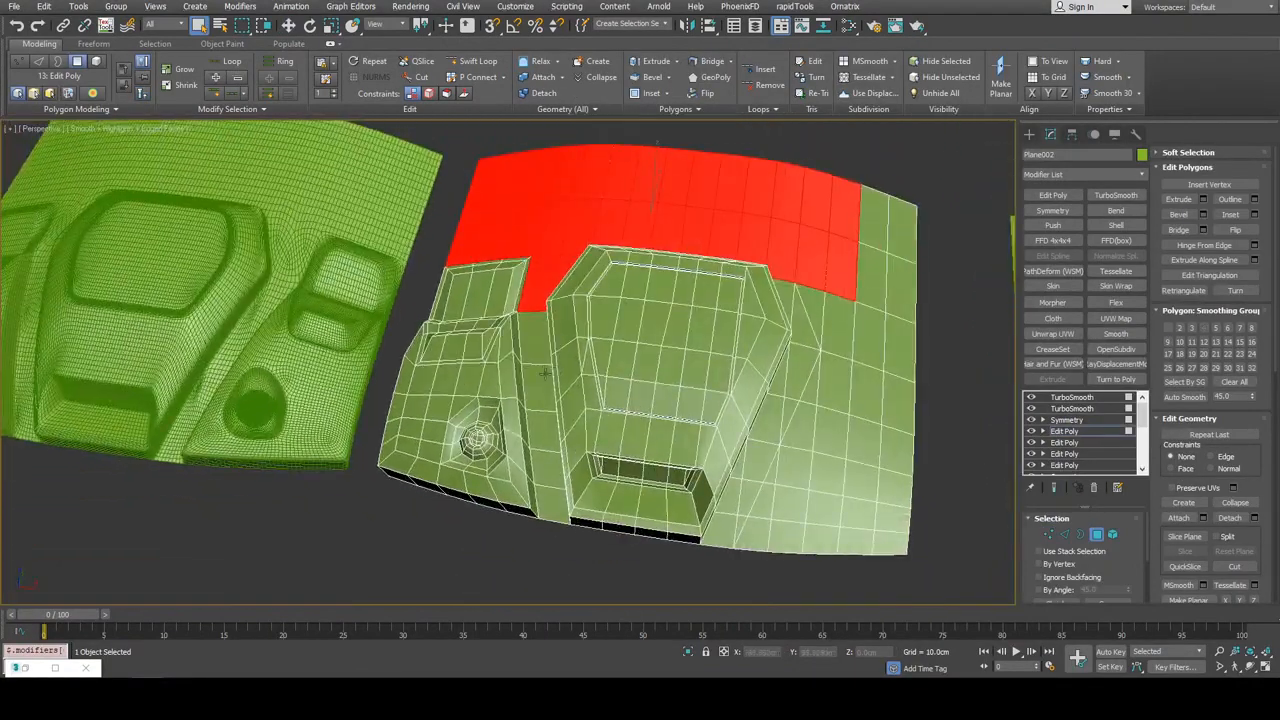
Add the narrow strip of polygons running down between the side panel and the central panel to the selection
ctrl+click(543, 375)
ctrl+click(544, 434)
ctrl+click(549, 480)
ctrl+click(536, 329)
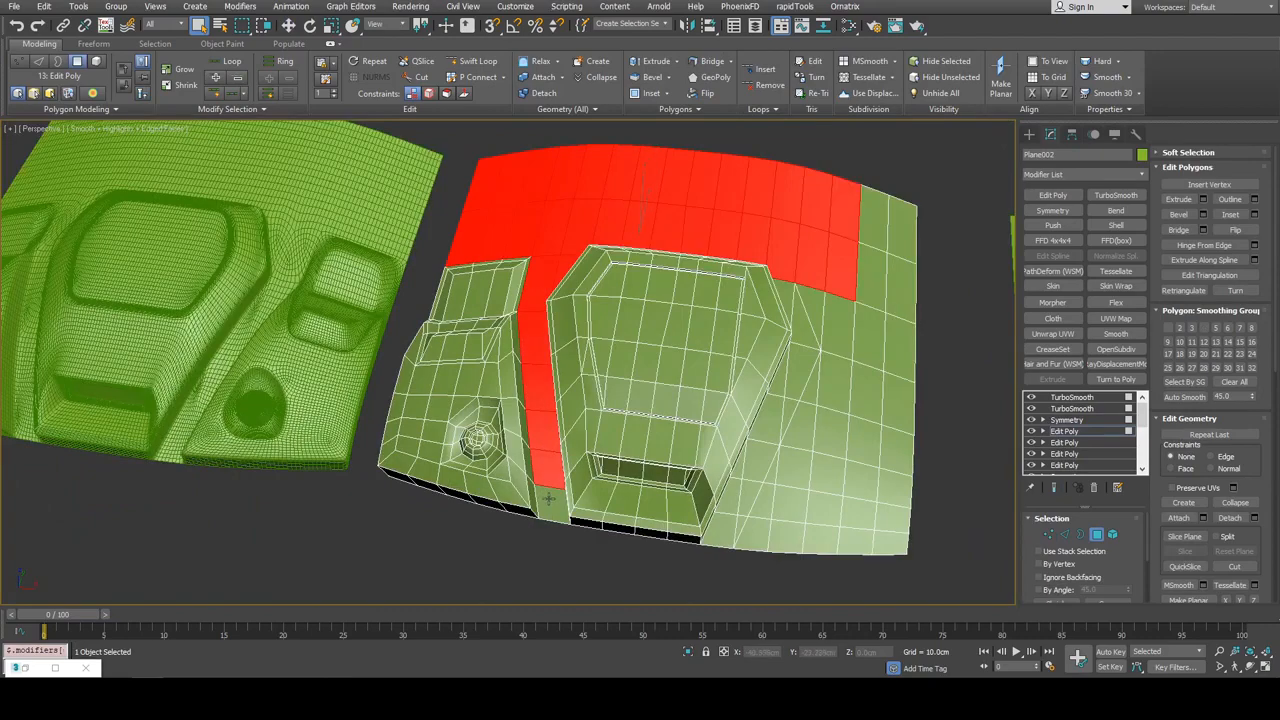
ctrl+click(549, 498)
alt+middle_drag(549, 498, 631, 313)
middle_drag(542, 233, 563, 306)
scroll(563, 306, up, 3)
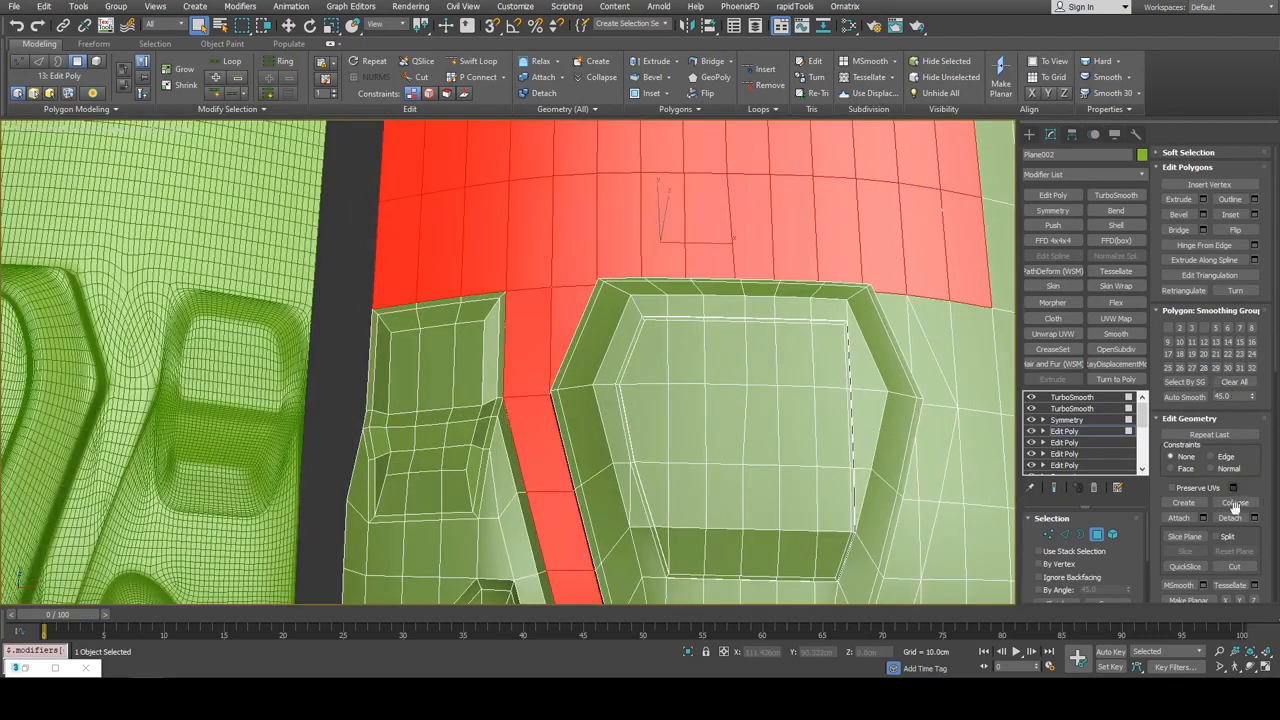
Assign the material ID of the grey sub-material to the selected band and strip polygons
drag(1248, 488, 1229, 180)
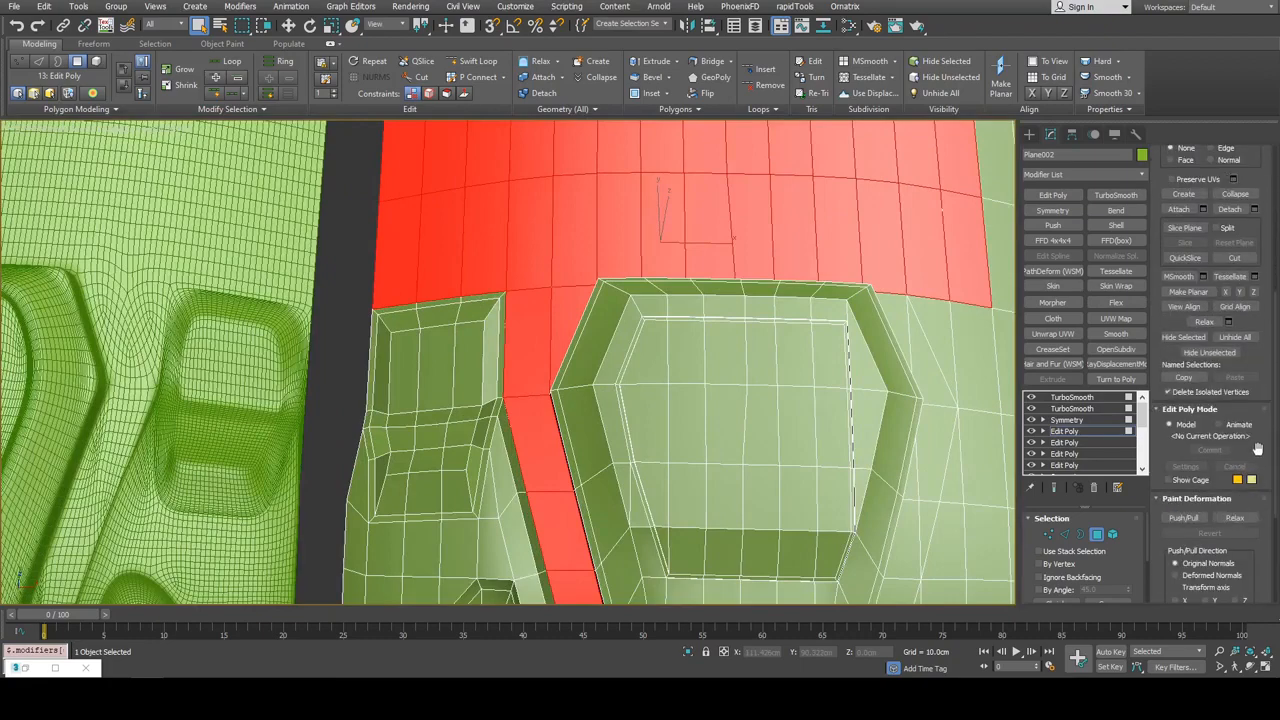
drag(1257, 449, 1232, 242)
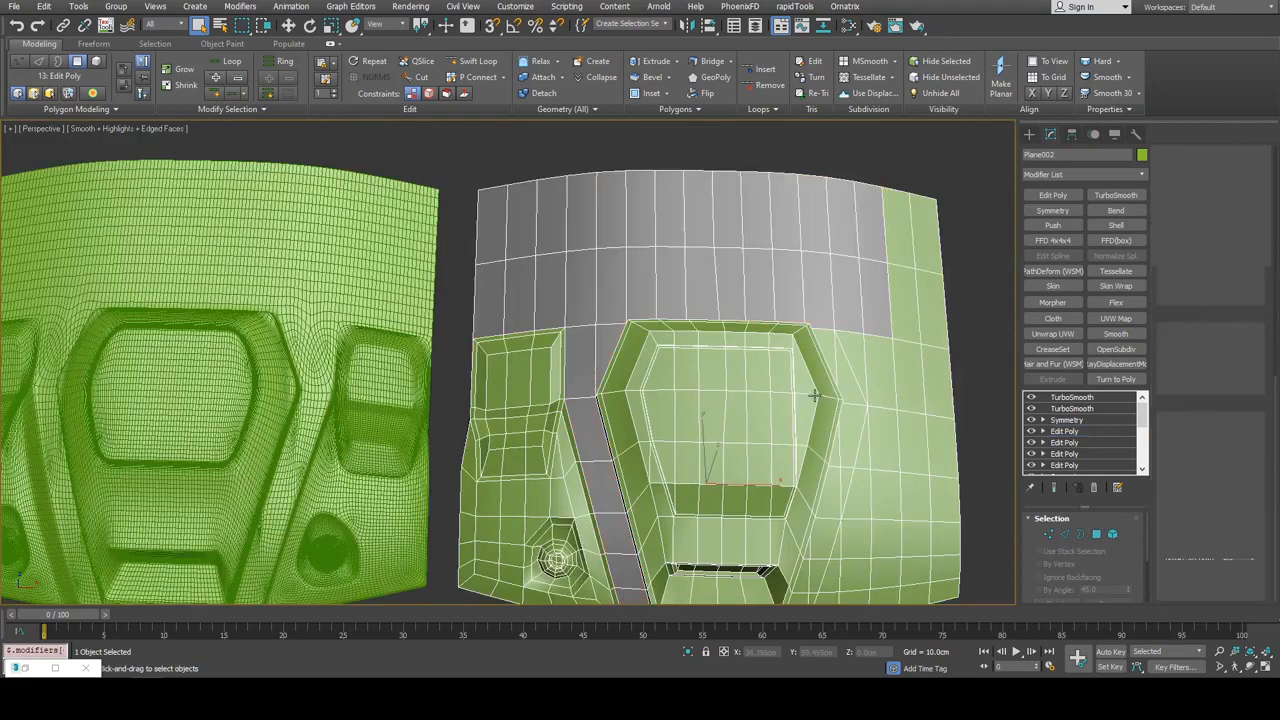
key(F4)
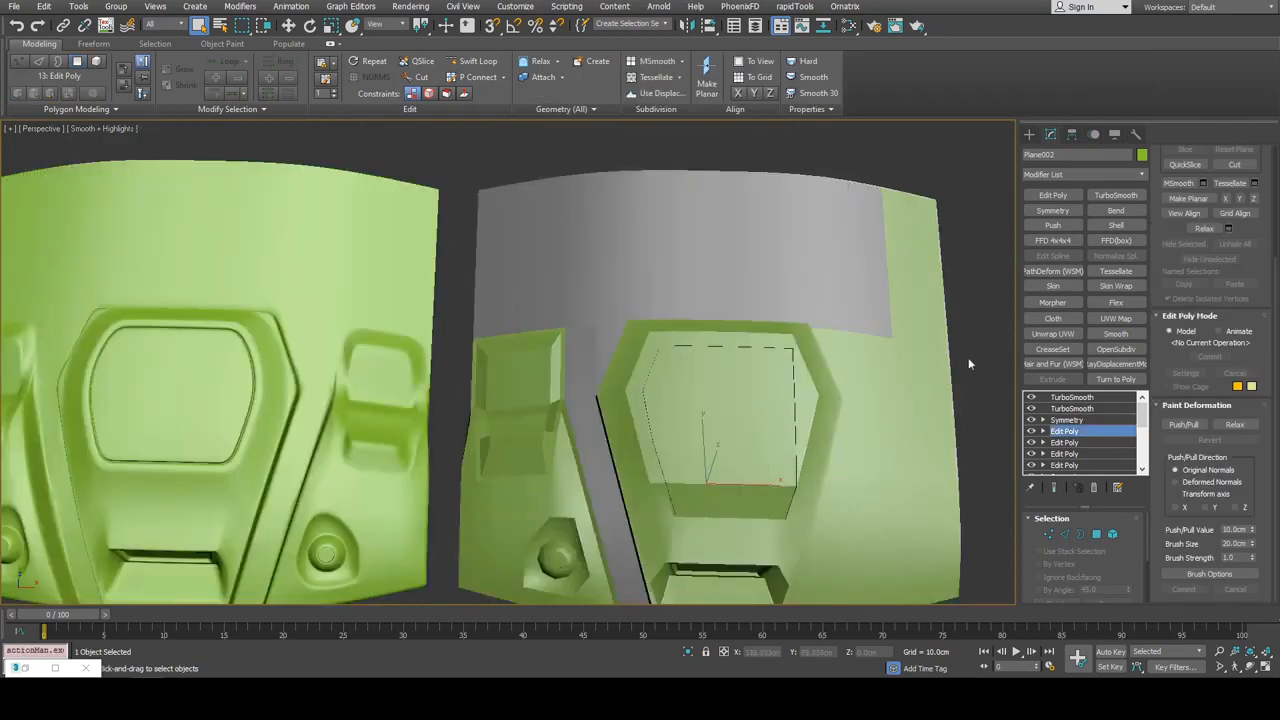
Isolate the middle mesh with its smoothing and symmetry shown, and check the grey and green areas
click(968, 357)
scroll(661, 360, down, 2)
alt+middle_drag(661, 360, 612, 369)
click(621, 365)
key(alt+q)
middle_drag(480, 305, 626, 329)
scroll(628, 322, down, 3)
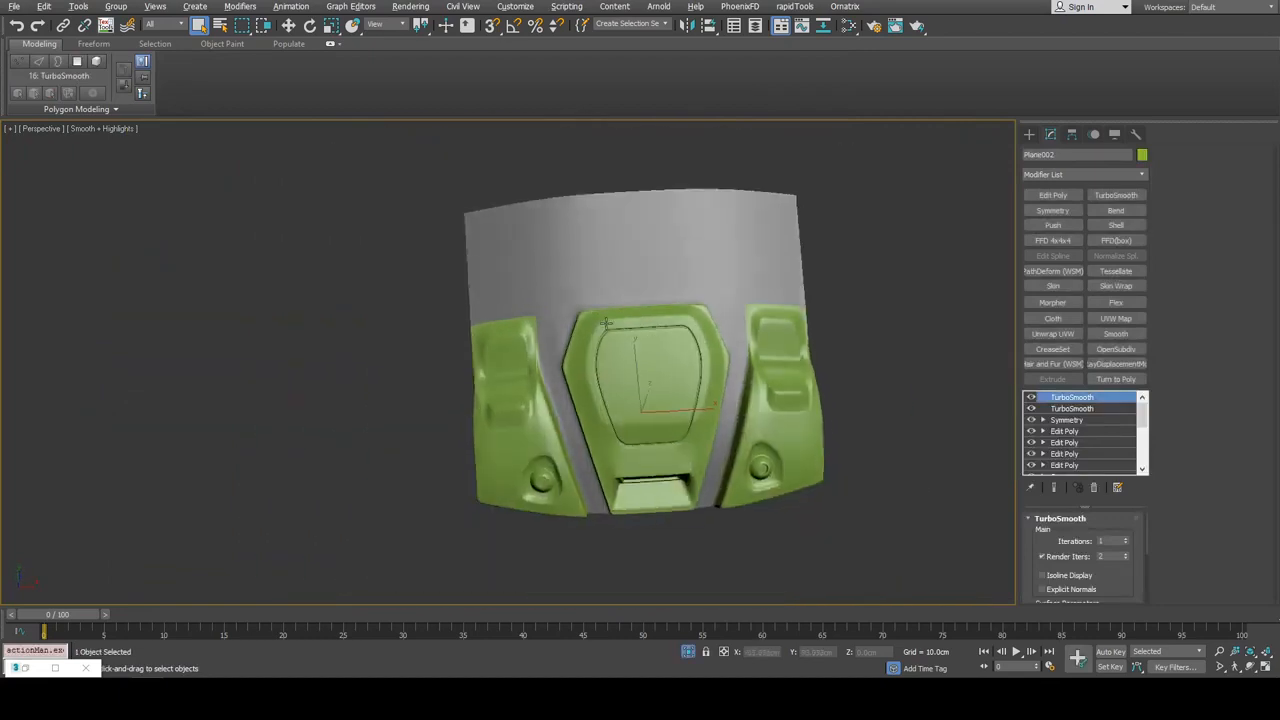
scroll(581, 330, up, 3)
Add another Edit Poly modifier directly beneath Symmetry and look closely at the grey-green border near the central panel
click(1064, 432)
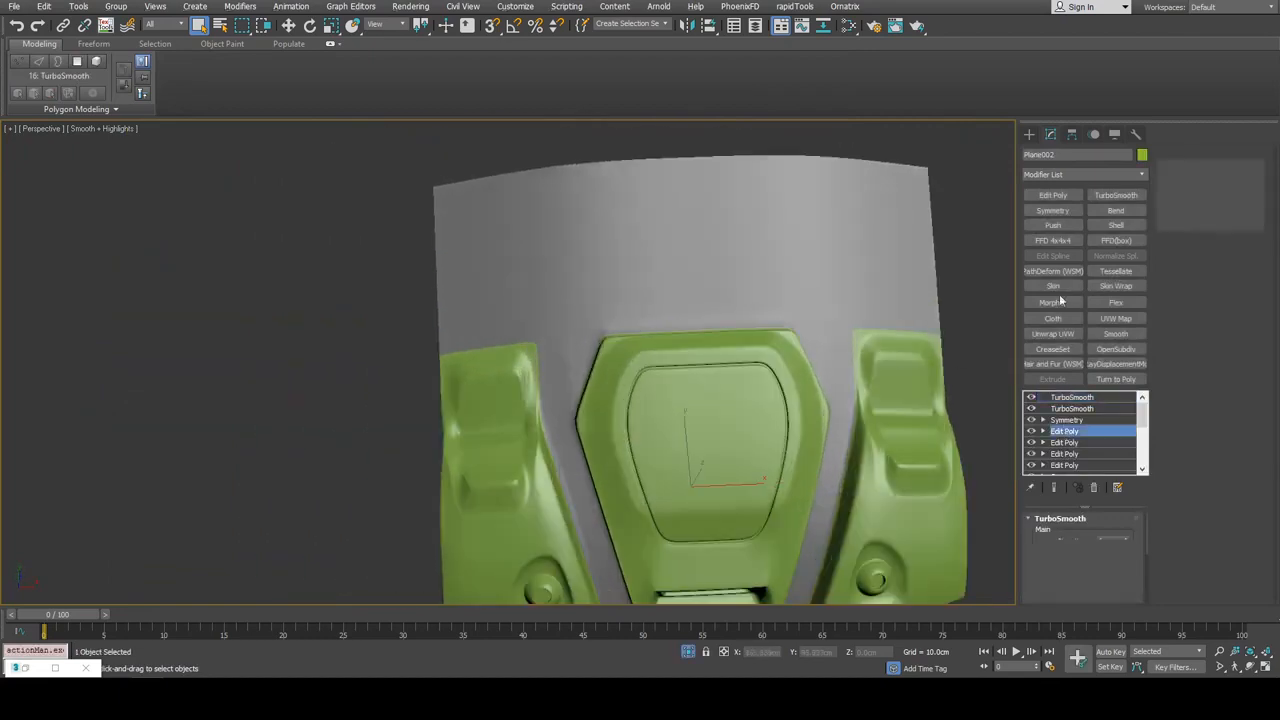
key(1)
key(ctrl+e)
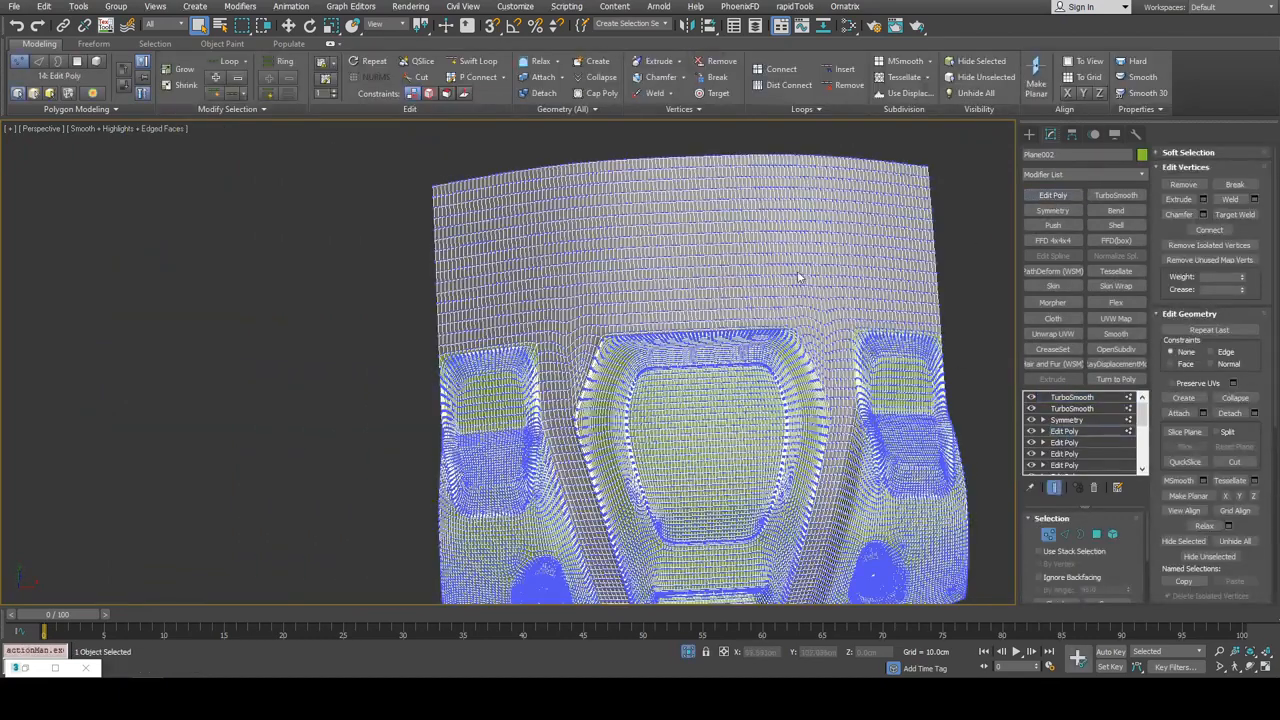
key(1)
scroll(769, 270, down, 3)
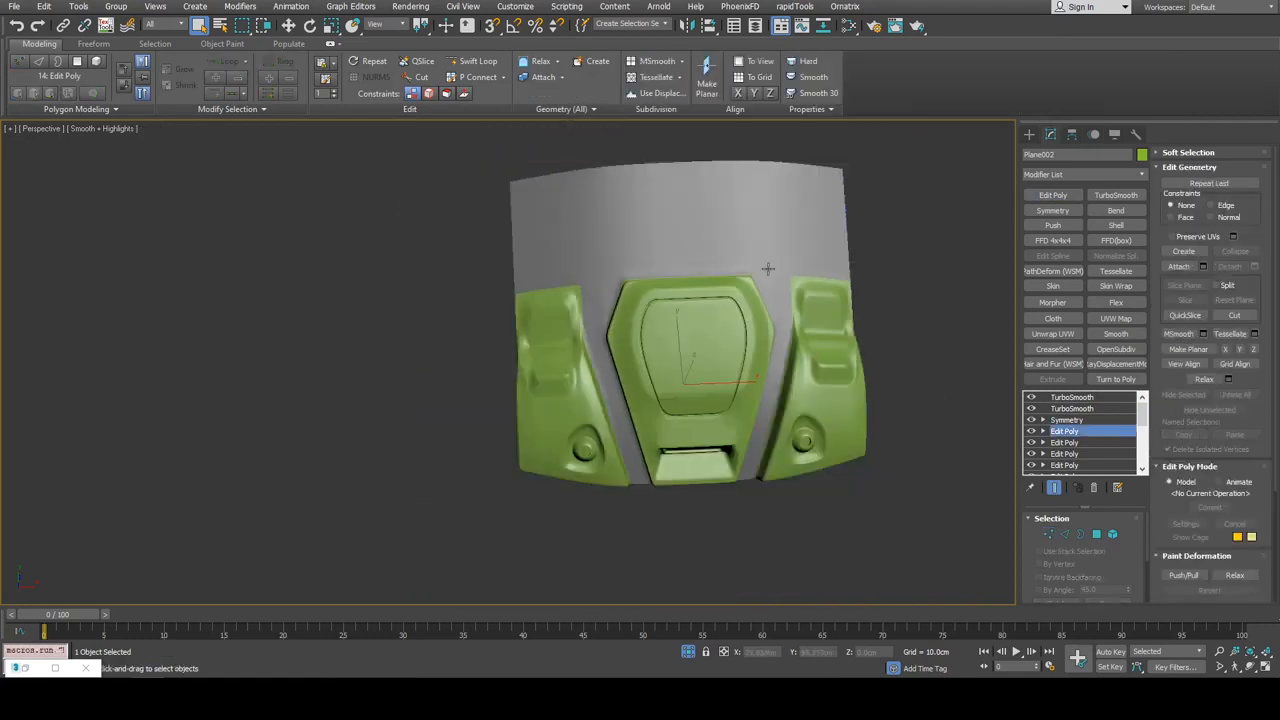
scroll(726, 335, up, 5)
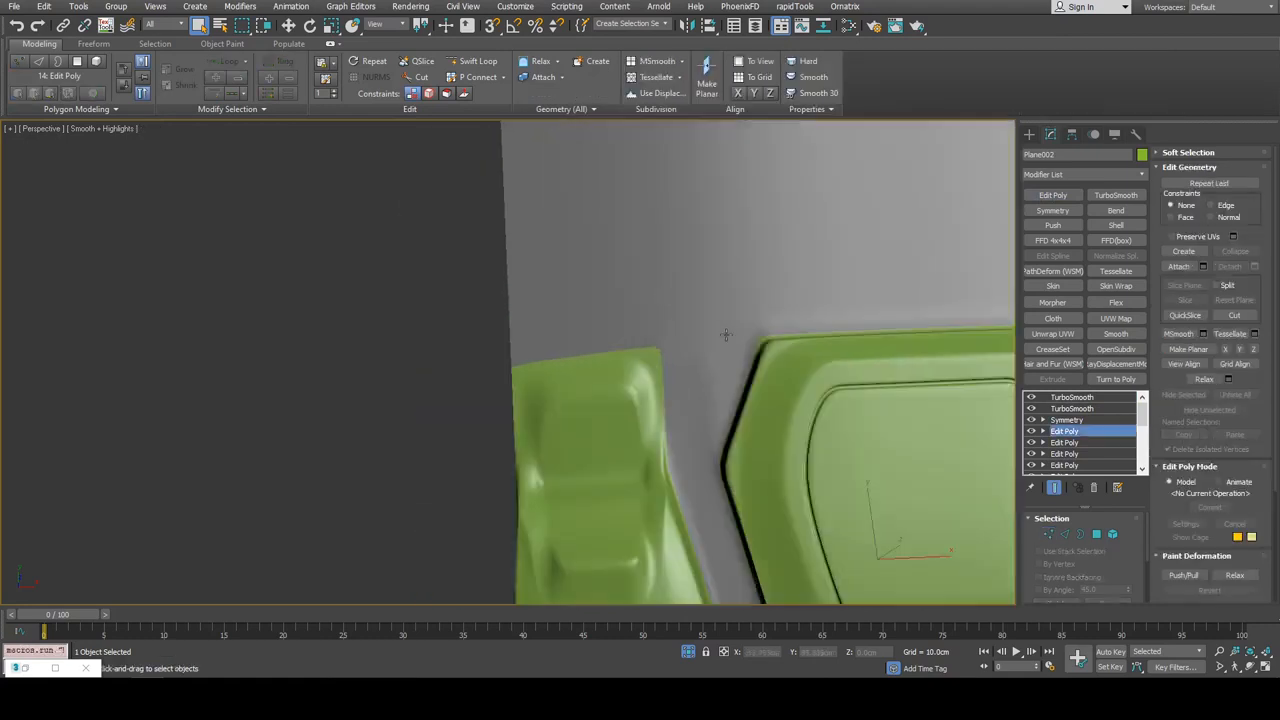
Bevel the two grey polygons between the side panel's upper corner and the central panel into a sunken recess with tapered walls
middle_drag(735, 365, 731, 286)
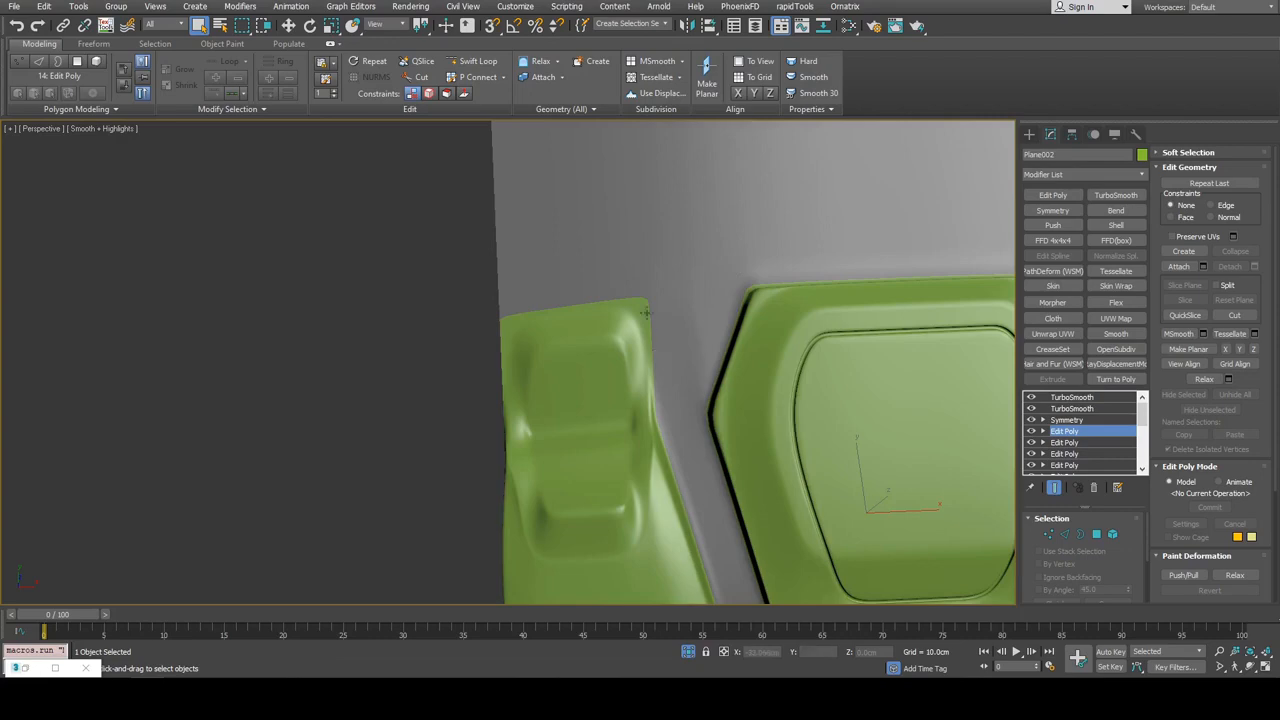
middle_drag(646, 313, 650, 270)
key(ctrl+e)
key(F4)
scroll(674, 307, up, 3)
key(1)
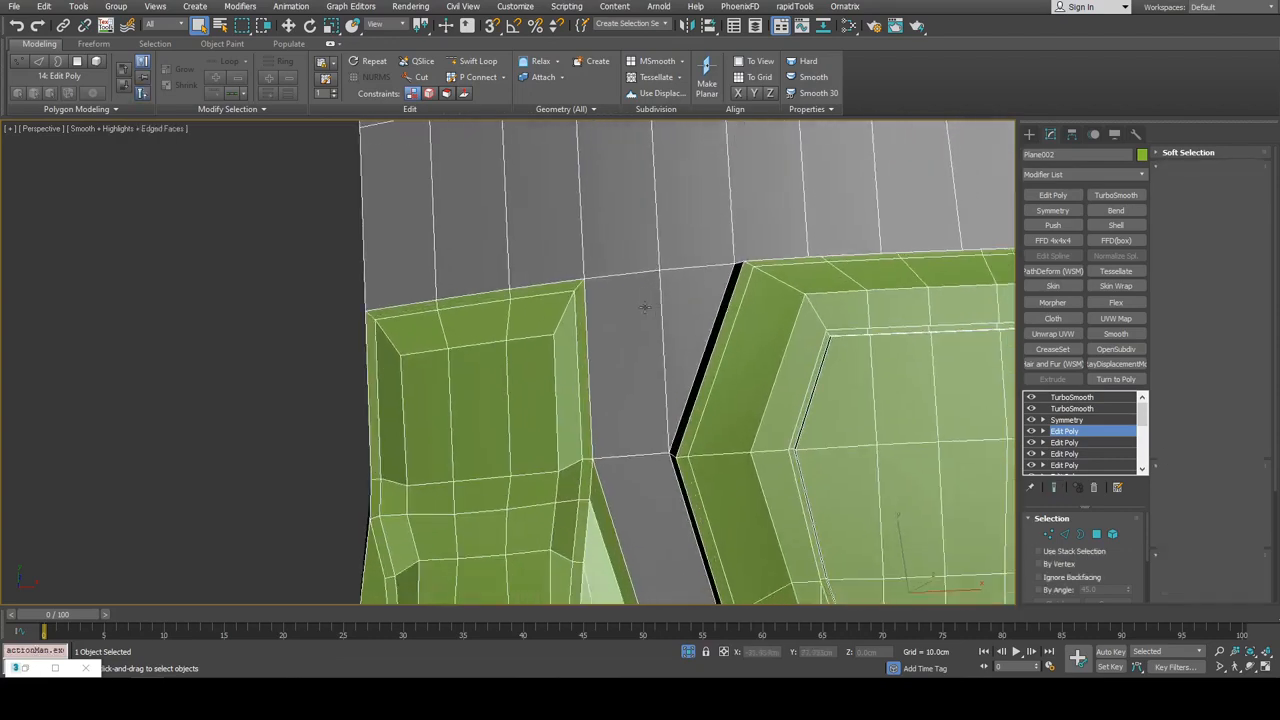
click(645, 308)
ctrl+click(683, 331)
alt+middle_drag(683, 331, 651, 274)
key(ctrl+shift+b)
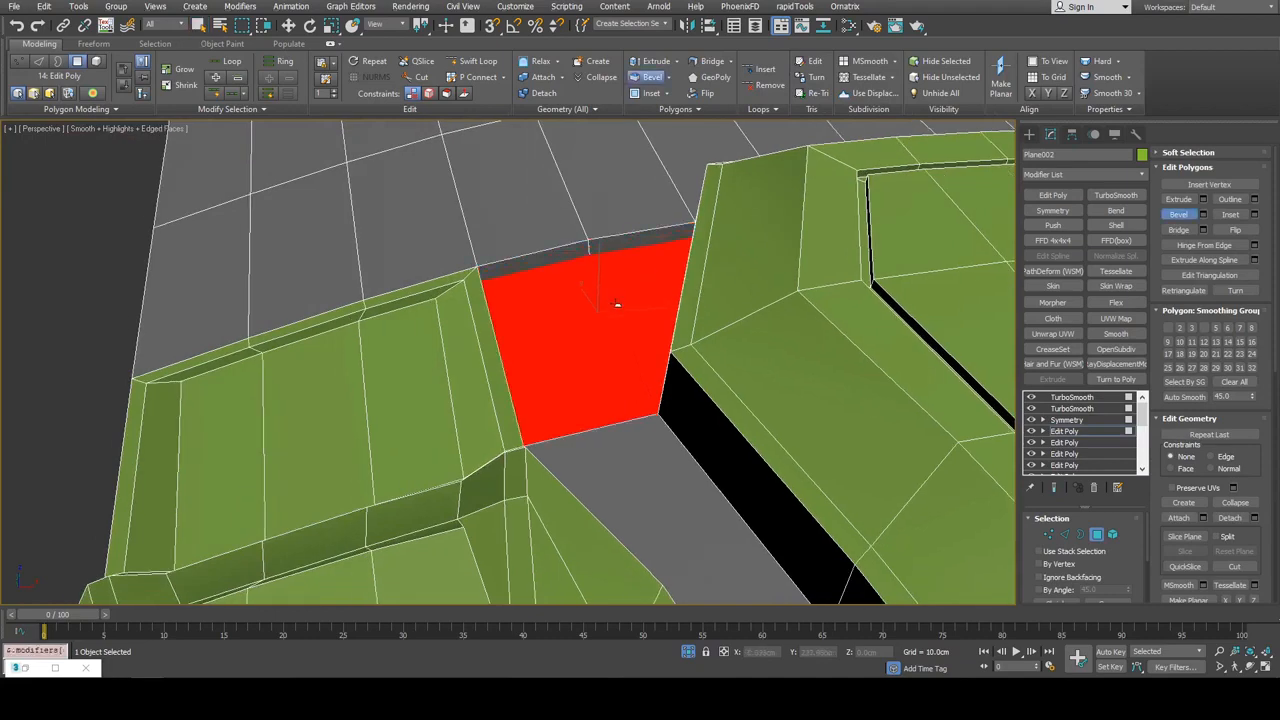
drag(596, 326, 601, 343)
key(w)
alt+middle_drag(601, 343, 604, 278)
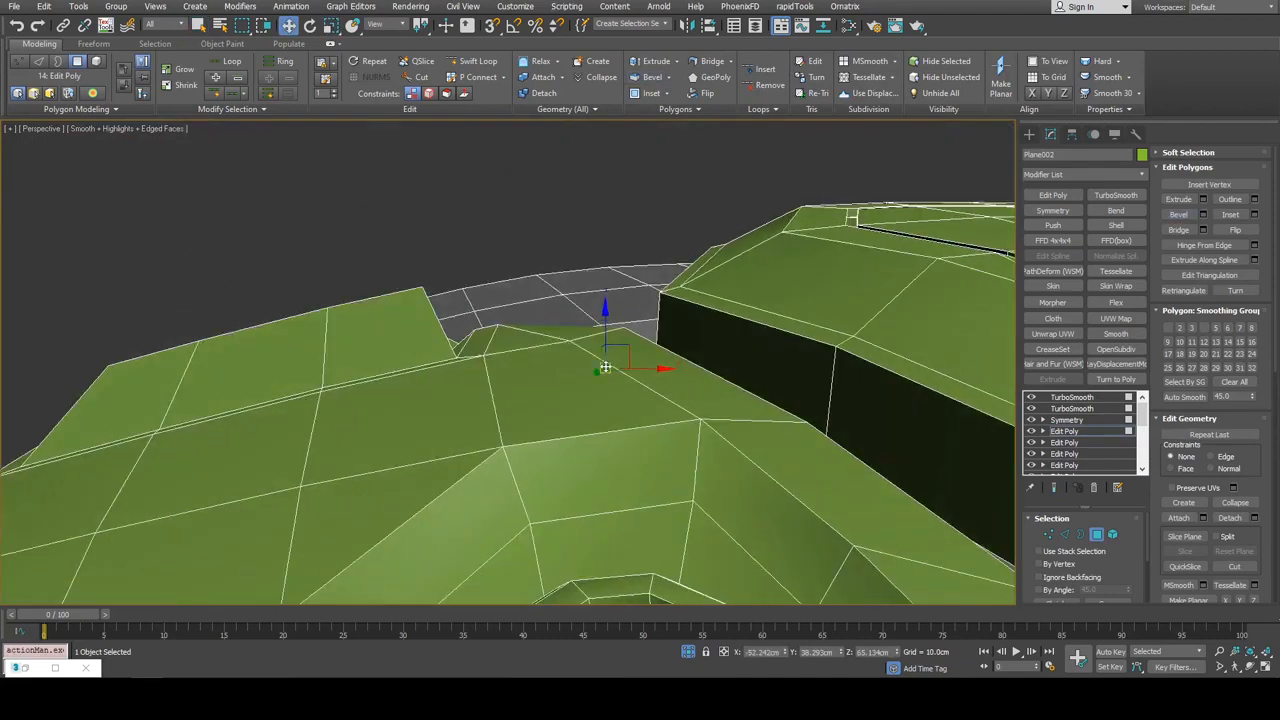
alt+middle_drag(606, 355, 611, 323)
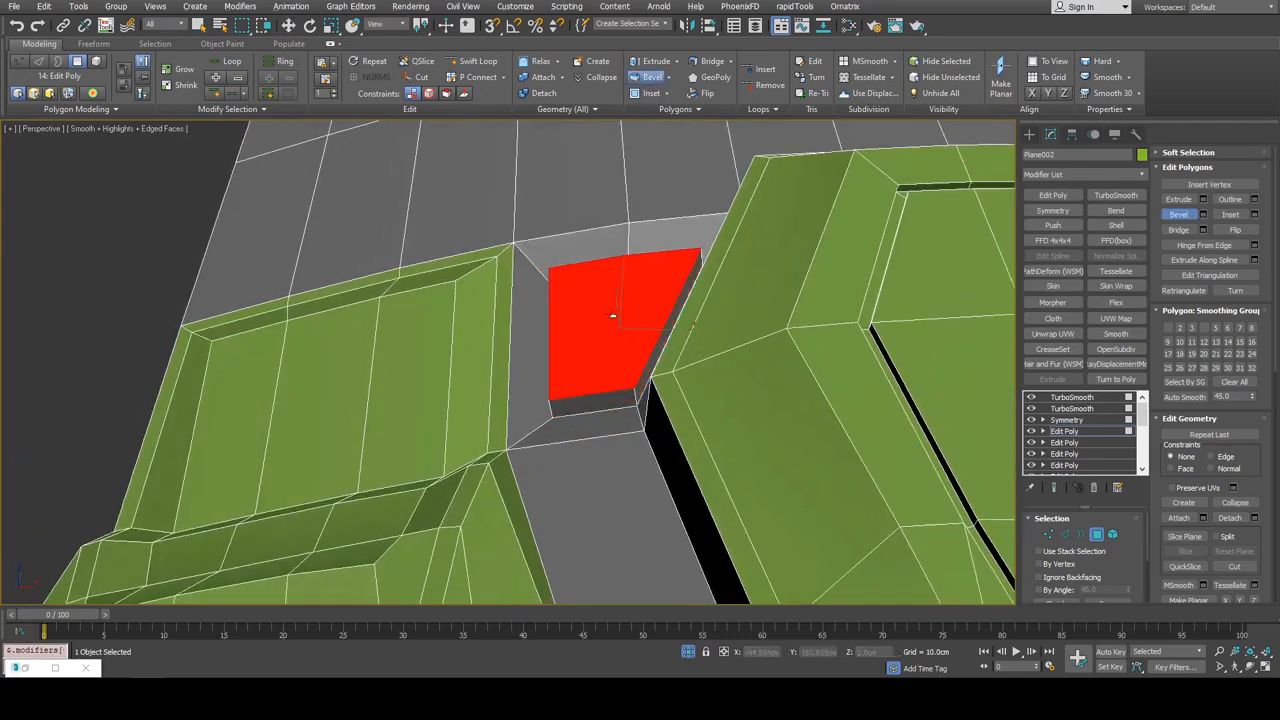
Reshape the recess floor polygons into a regular pentagon with GeoPoly and scale it down inside the recess
key(alt+g)
key(r)
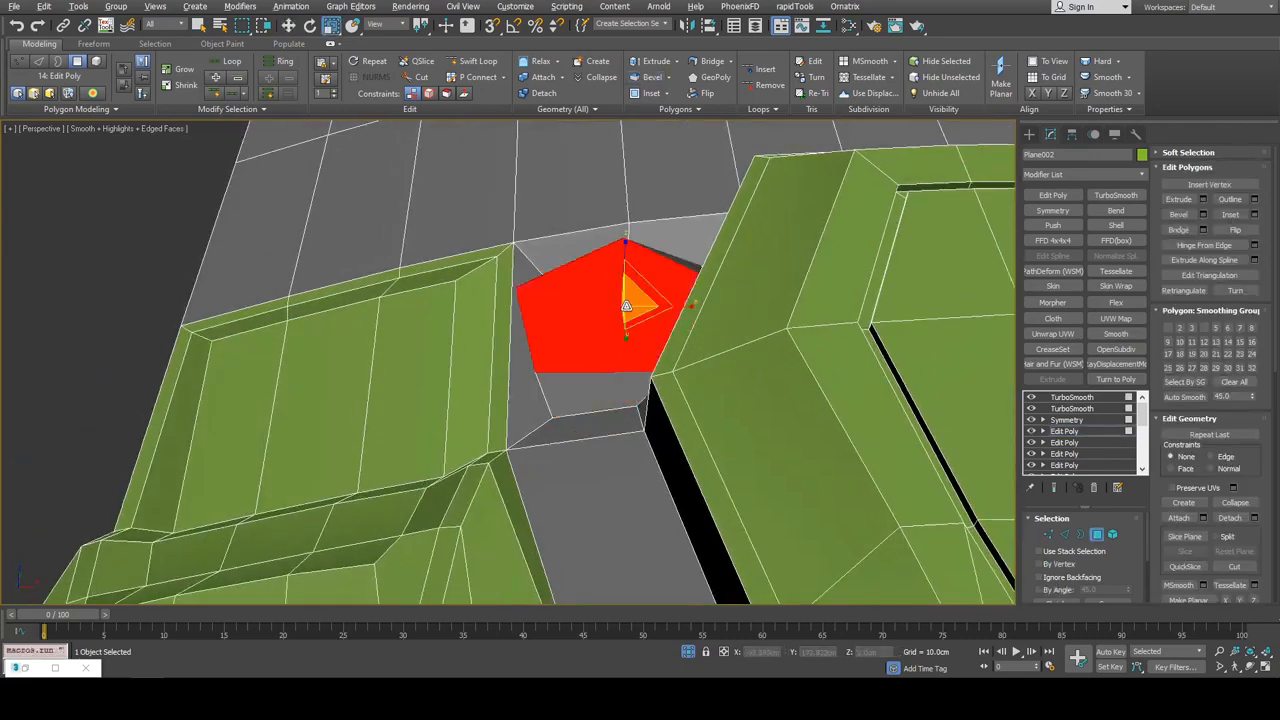
drag(629, 311, 632, 336)
mouse_move(644, 267)
alt+middle_down()
mouse_move(642, 250)
mouse_move(640, 285)
mouse_move(638, 264)
alt+middle_up()
key(q)
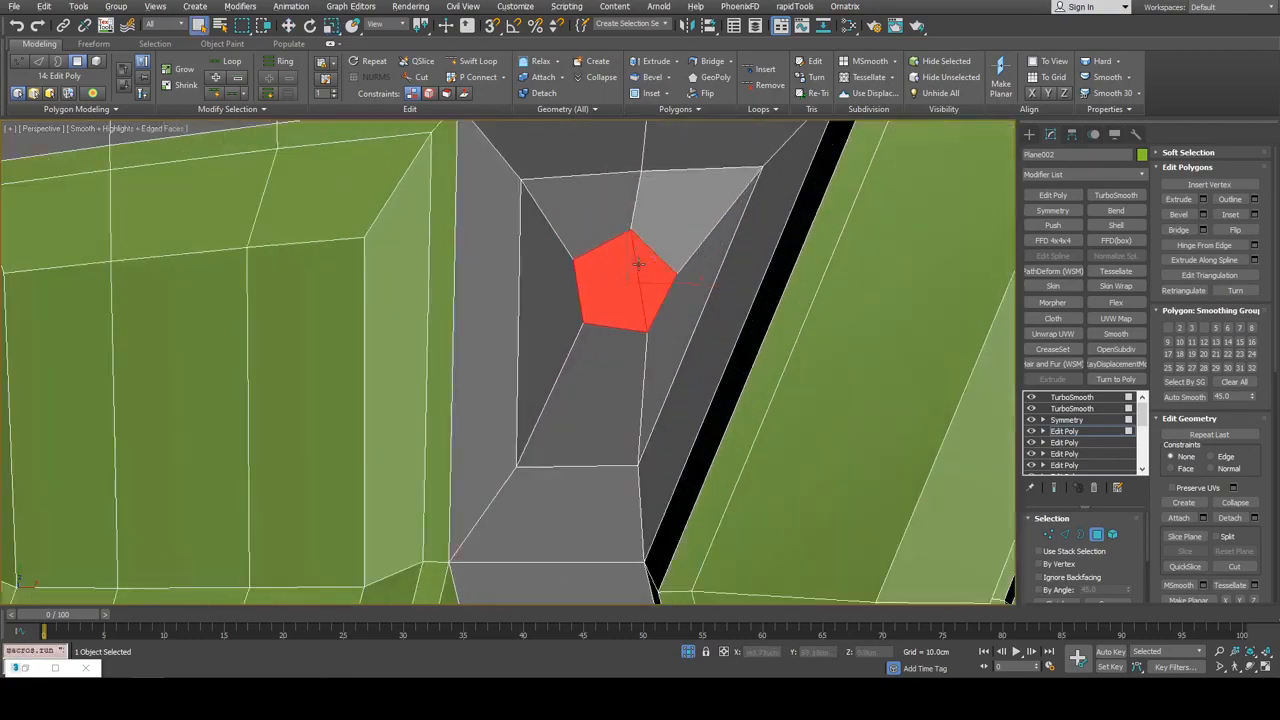
Bevel the pentagon to add an inner rim and a sunken hole, and clear the selection
right_click(630, 274)
key(z)
scroll(592, 283, down, 5)
key(ctrl+shift+b)
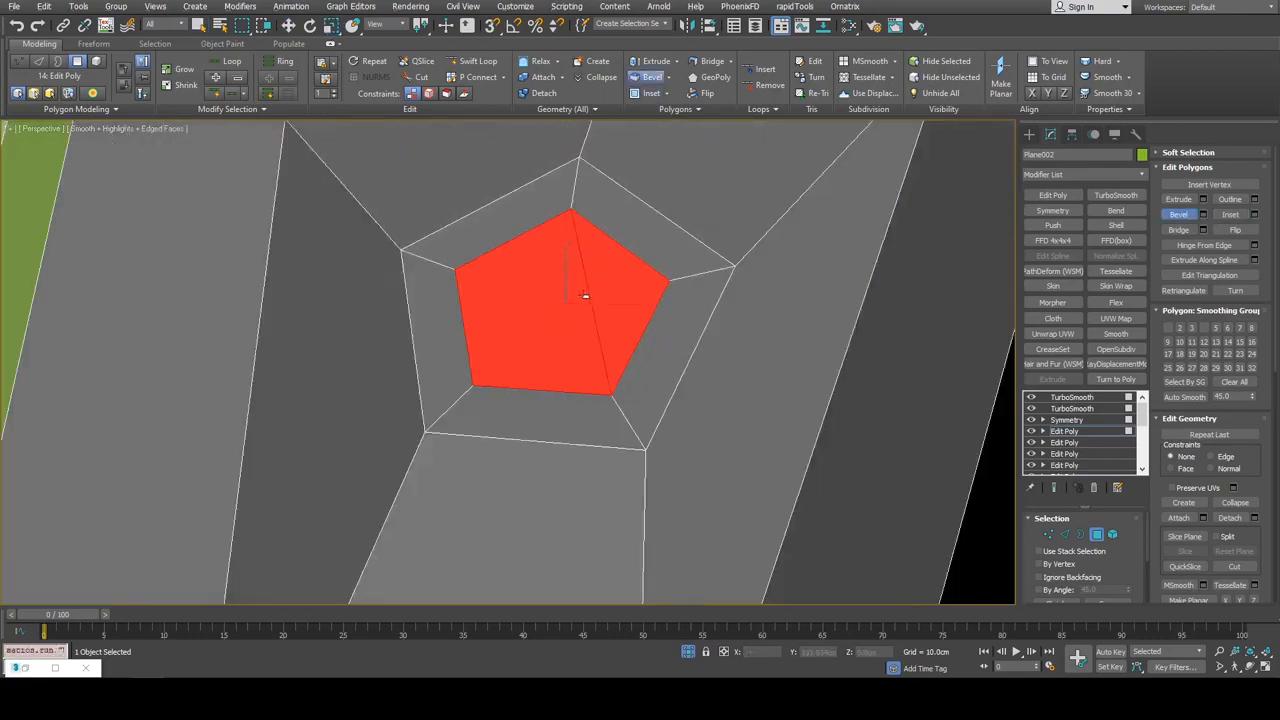
drag(586, 292, 585, 298)
right_click(585, 298)
scroll(585, 298, down, 4)
key(ctrl+d)
scroll(588, 298, down, 3)
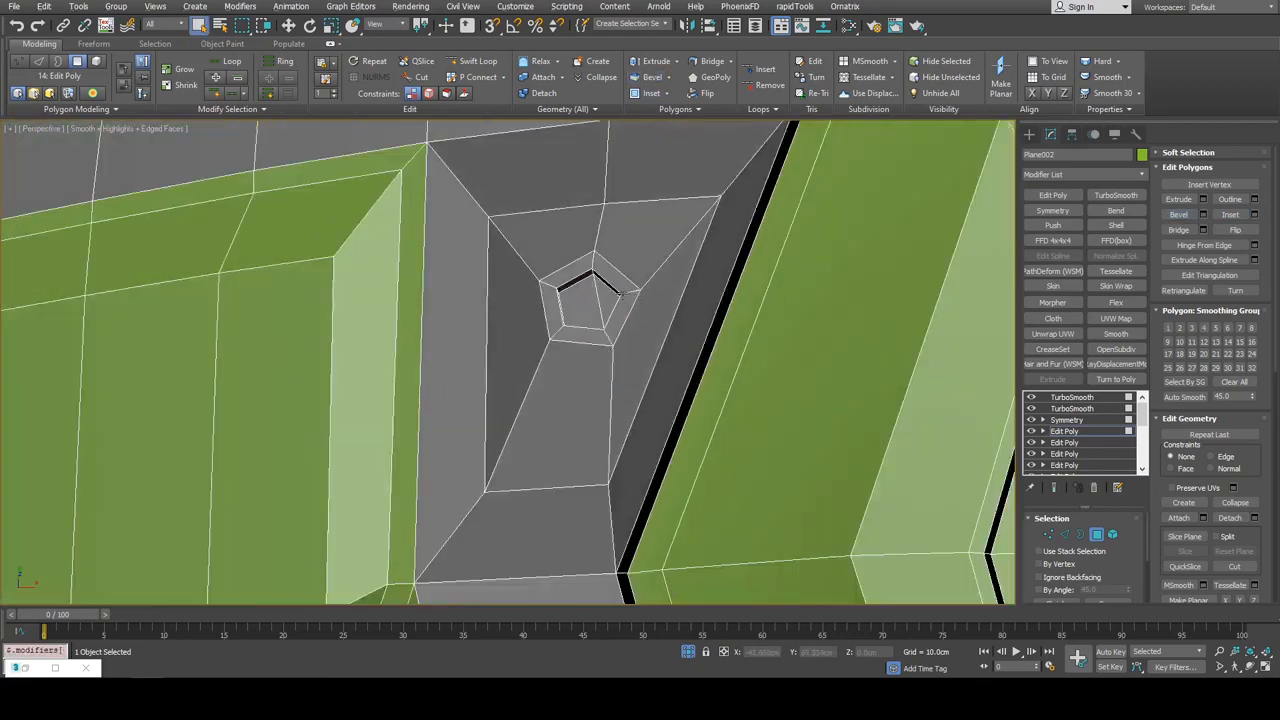
Preview the smoothed recess with its round hole and turn off the topmost TurboSmooth modifier
key(ctrl+q)
key(F4)
scroll(650, 286, down, 5)
scroll(650, 286, up, 5)
key(4)
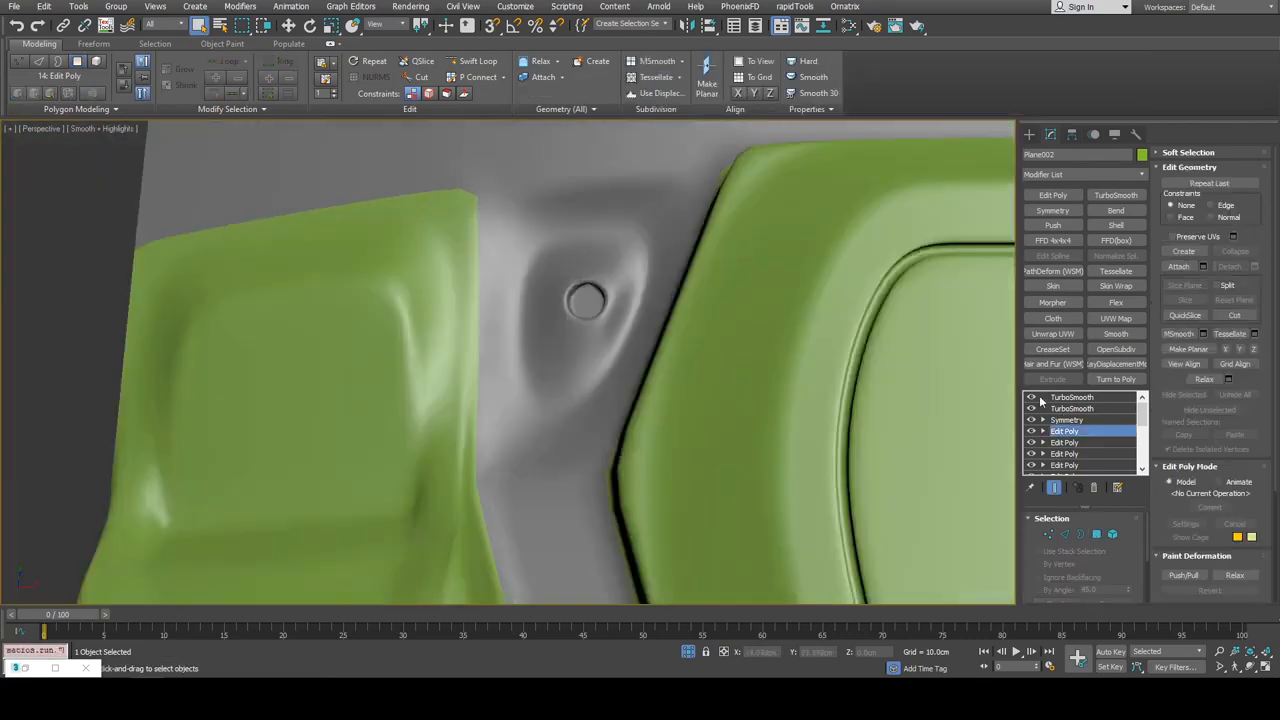
click(1033, 399)
Give the recess floor polygons around the pentagonal hole their own smoothing group and preview the smoothed shape
alt+middle_drag(588, 284, 632, 275)
key(ctrl+q)
key(F4)
key(4)
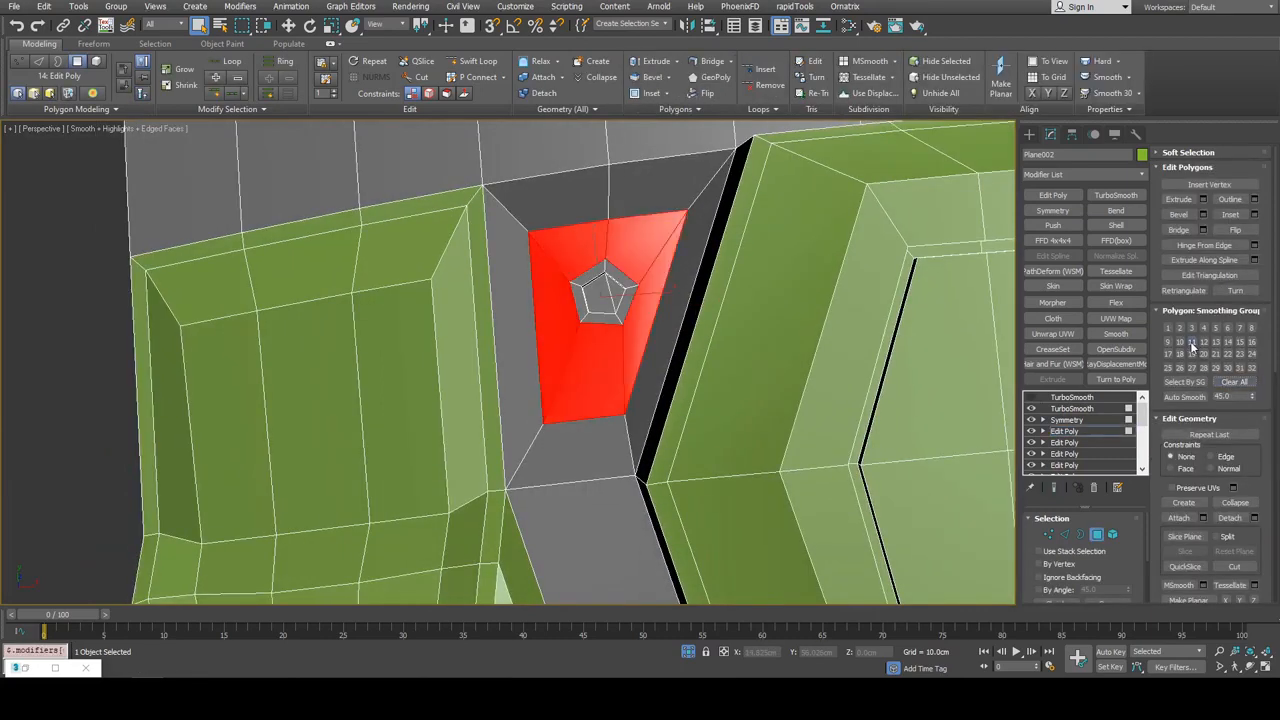
key(ctrl+d)
alt+middle_drag(650, 286, 640, 280)
key(ctrl+q)
key(F4)
scroll(635, 275, down, 3)
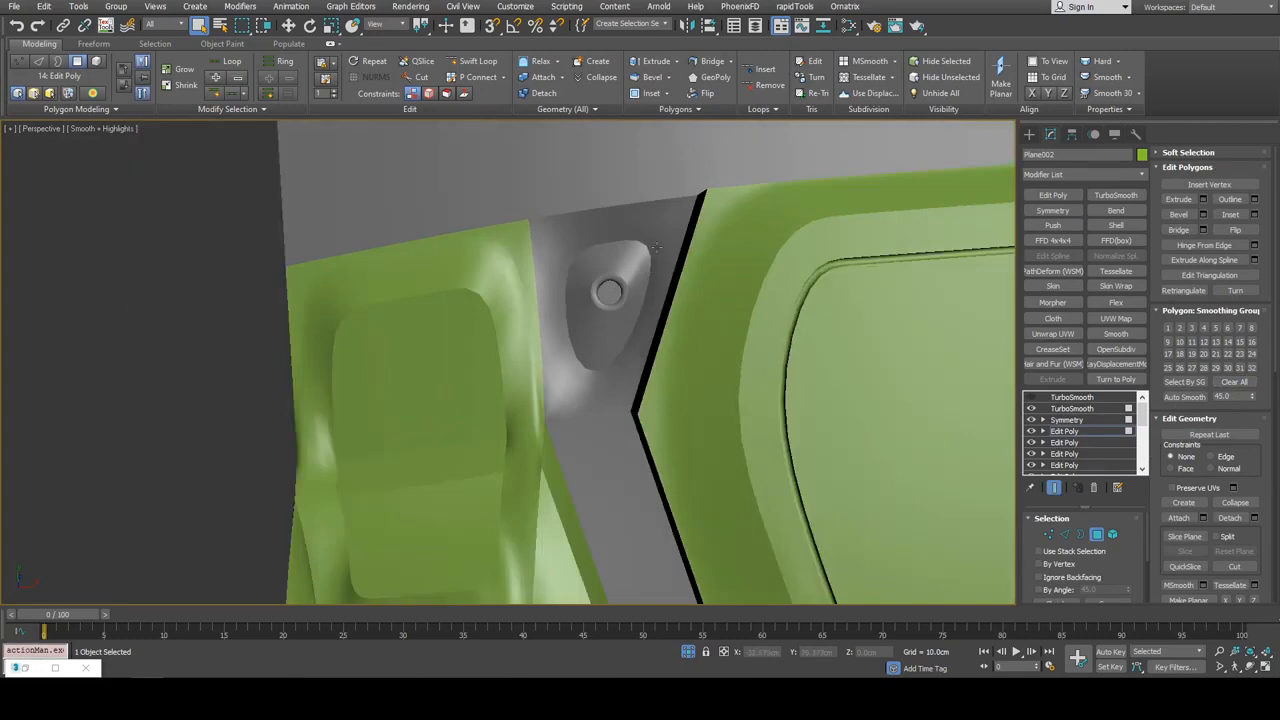
Assign smoothing group 2 to the recess wall polygons above and below the floor
scroll(652, 248, down, 3)
scroll(650, 249, up, 5)
key(ctrl+q)
key(F4)
key(ctrl+q)
key(F4)
key(ctrl+q)
key(F4)
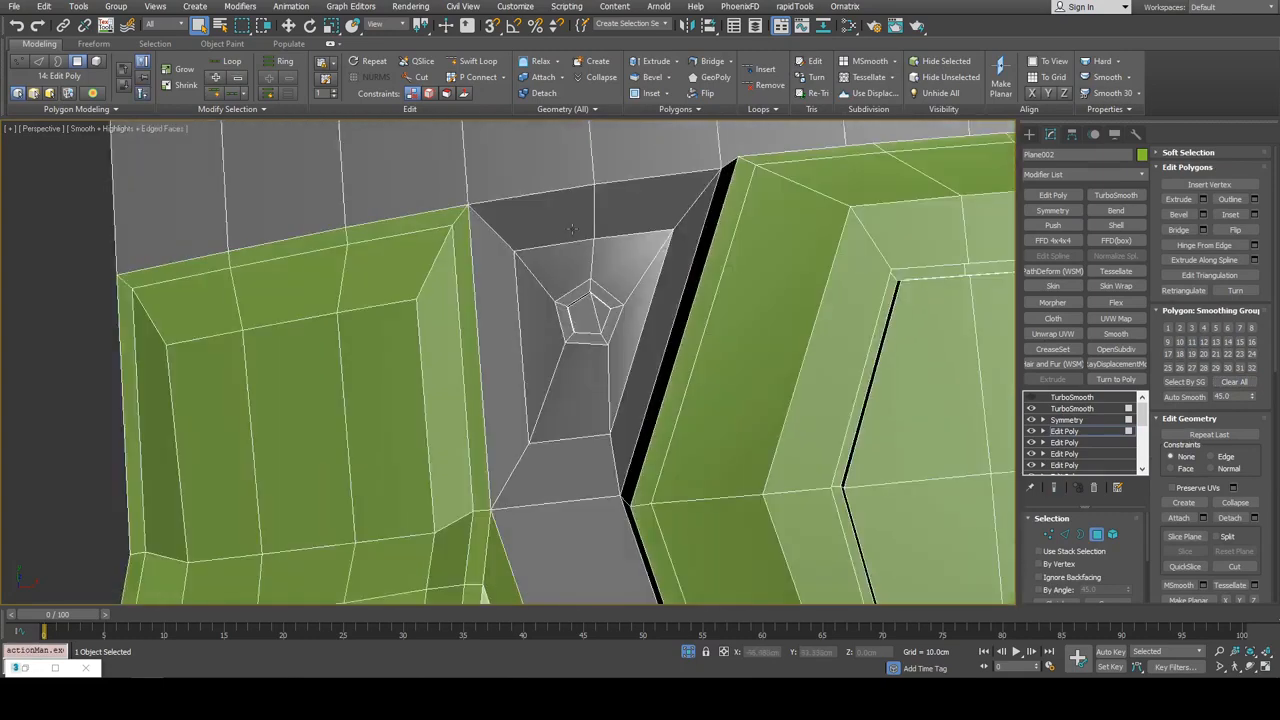
click(572, 229)
ctrl+click(582, 489)
click(1179, 328)
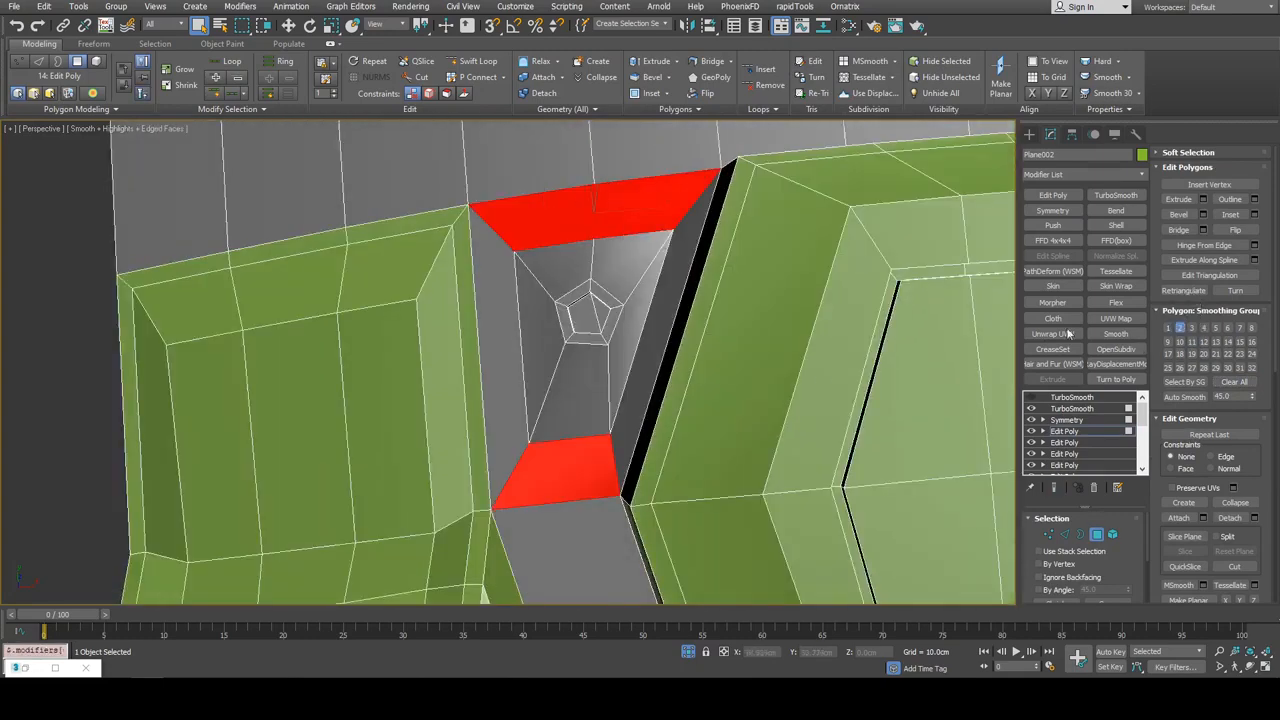
key(ctrl+d)
Turn the topmost TurboSmooth modifier back on and check the smoothed, mirrored recesses beside the central panel
key(F4)
key(ctrl+q)
scroll(667, 335, down, 3)
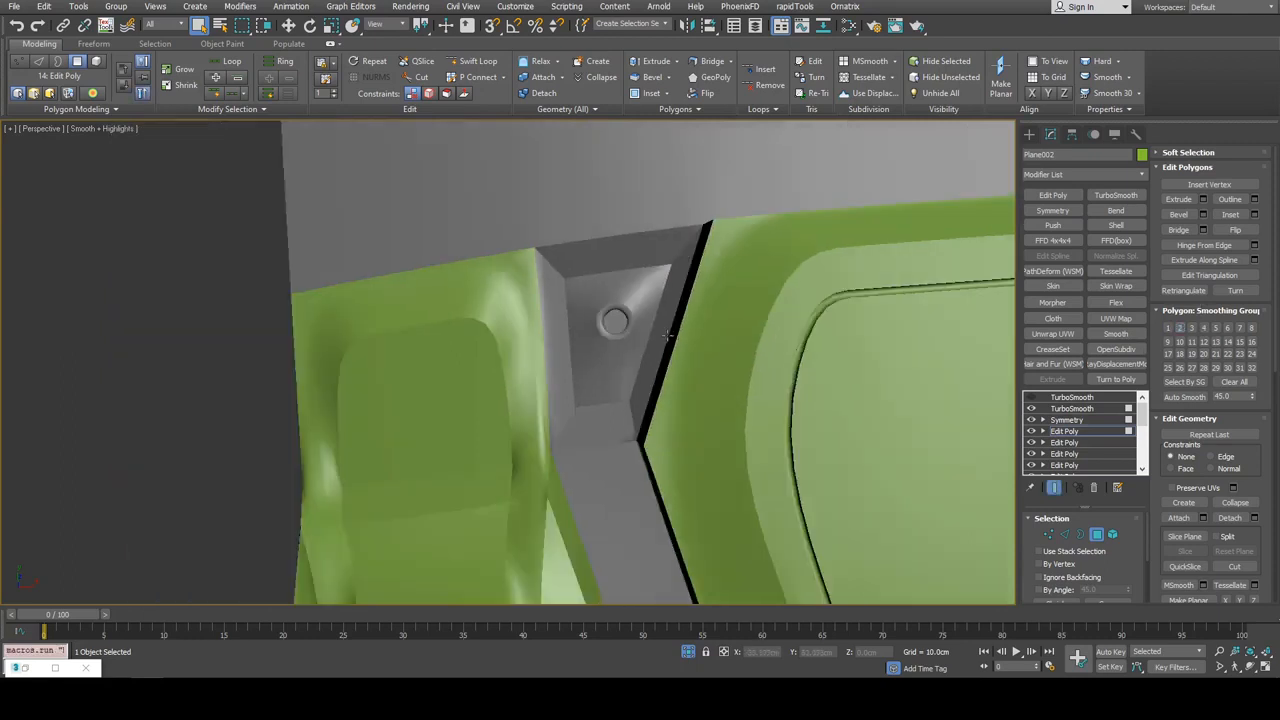
key(4)
click(1032, 398)
scroll(605, 335, down, 5)
alt+middle_drag(599, 333, 569, 328)
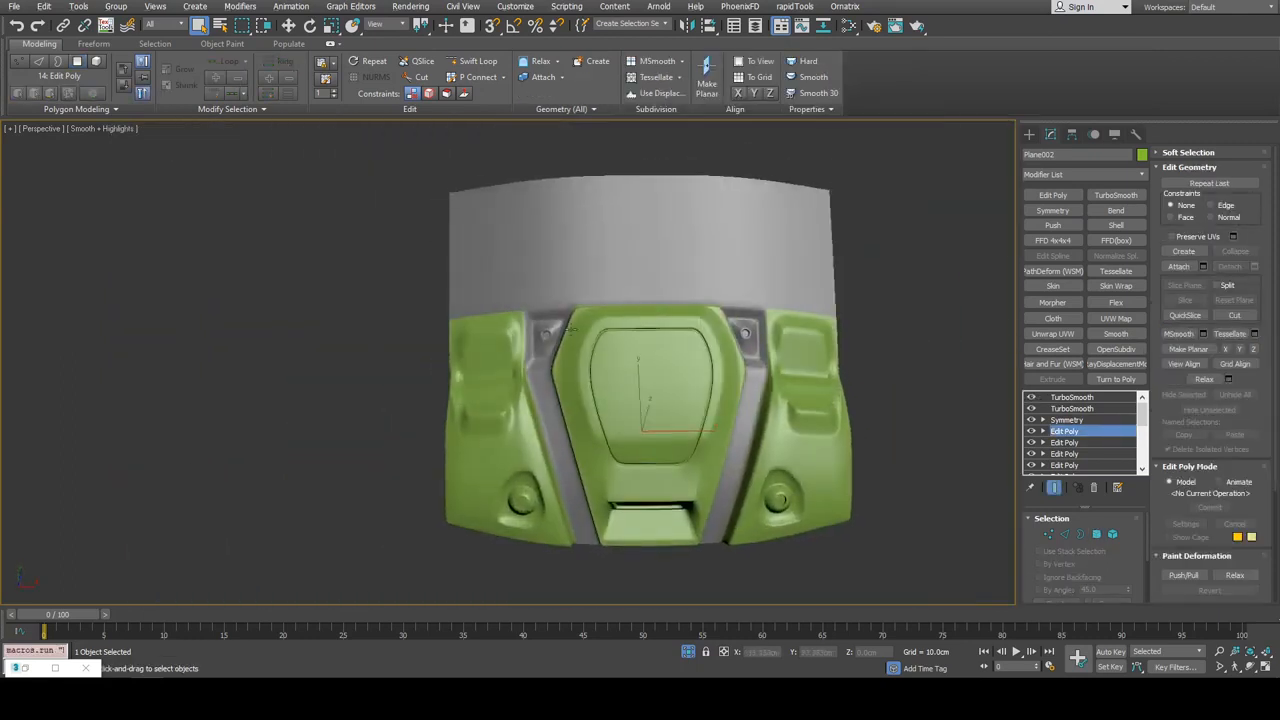
scroll(568, 327, up, 3)
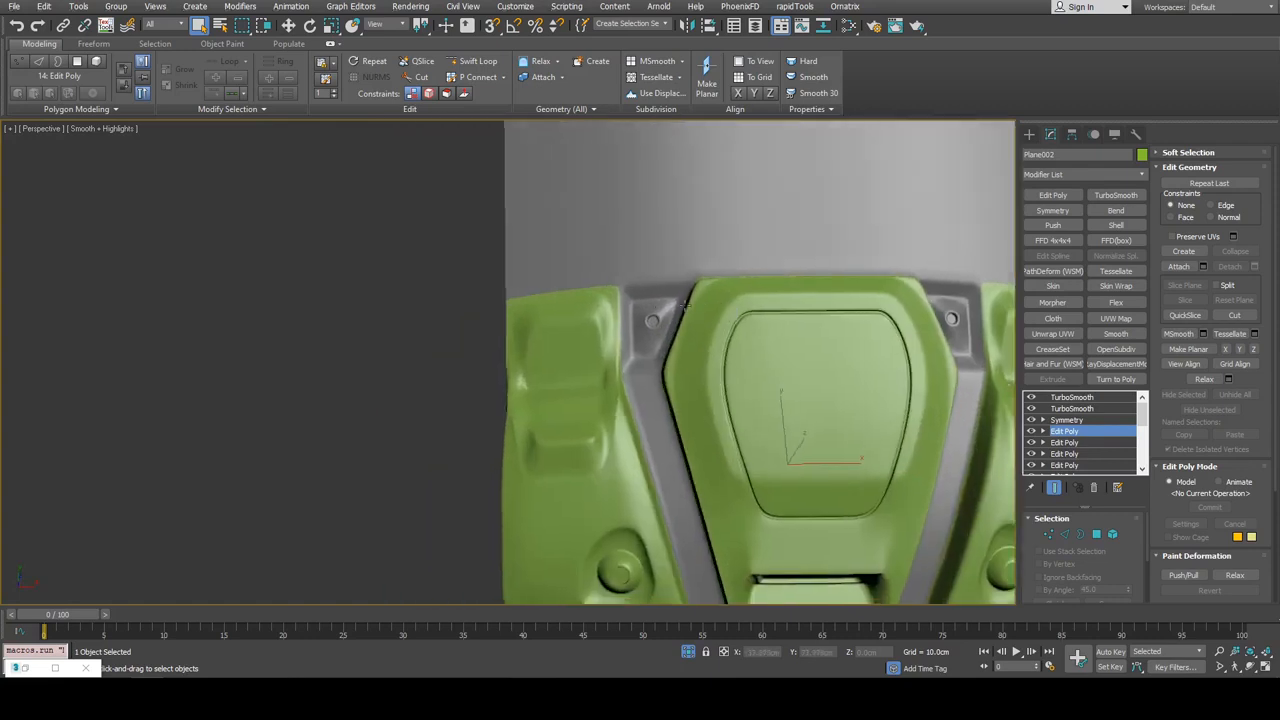
scroll(650, 300, up, 4)
mouse_move(674, 359)
middle_down()
mouse_move(652, 357)
mouse_move(734, 377)
mouse_move(683, 357)
middle_up()
scroll(660, 362, down, 5)
mouse_move(683, 357)
alt+middle_down()
mouse_move(700, 372)
mouse_move(686, 364)
alt+middle_up()
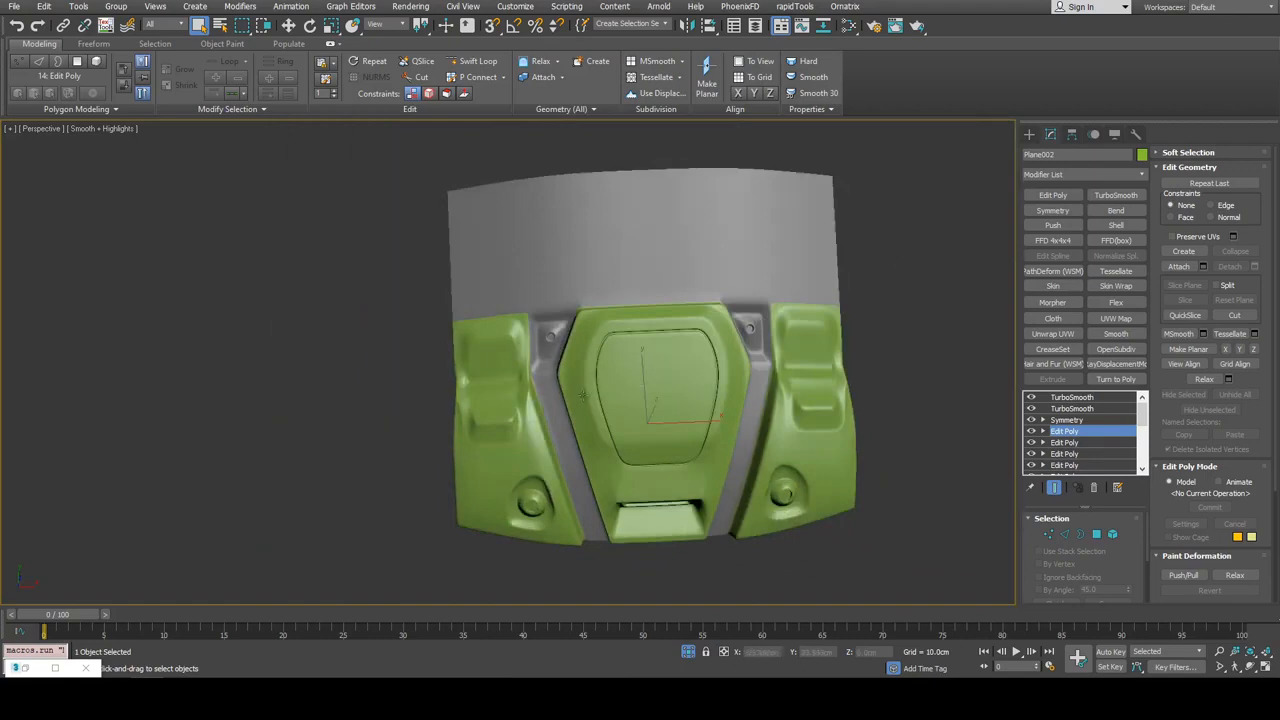
Cut a stepped line across the upper grey band, from beside the centre up to the mesh's upper edge
alt+middle_drag(583, 396, 616, 376)
scroll(616, 376, up, 3)
alt+middle_drag(683, 333, 742, 352)
key(F4)
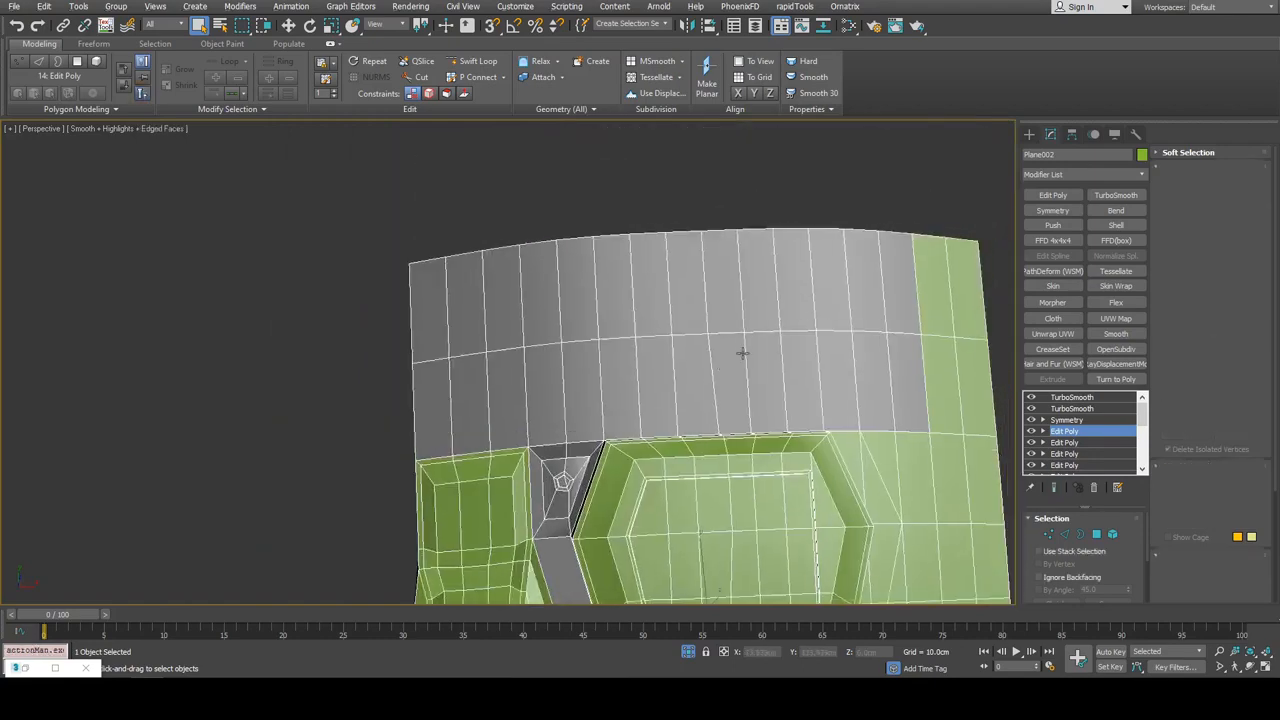
key(1)
key(alt+c)
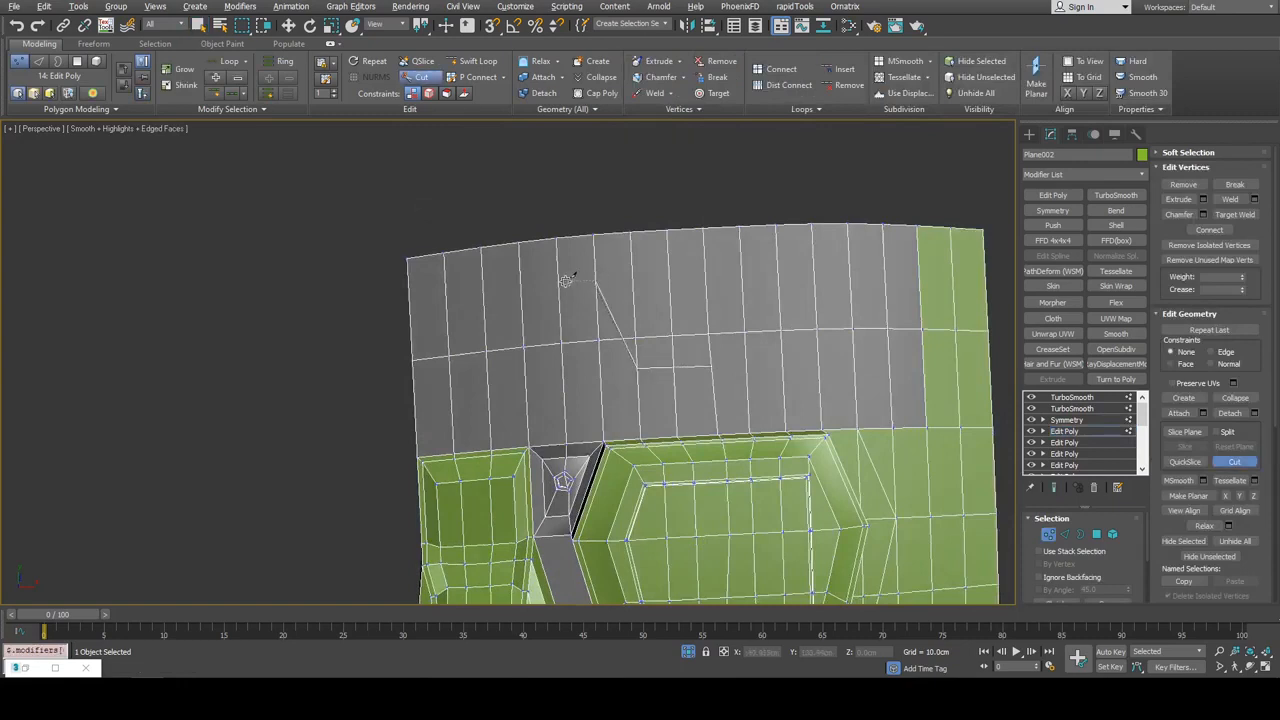
right_click(503, 245)
Select the polygons above the stepped line and extend the cut by one more polygon to the centre edge
key(4)
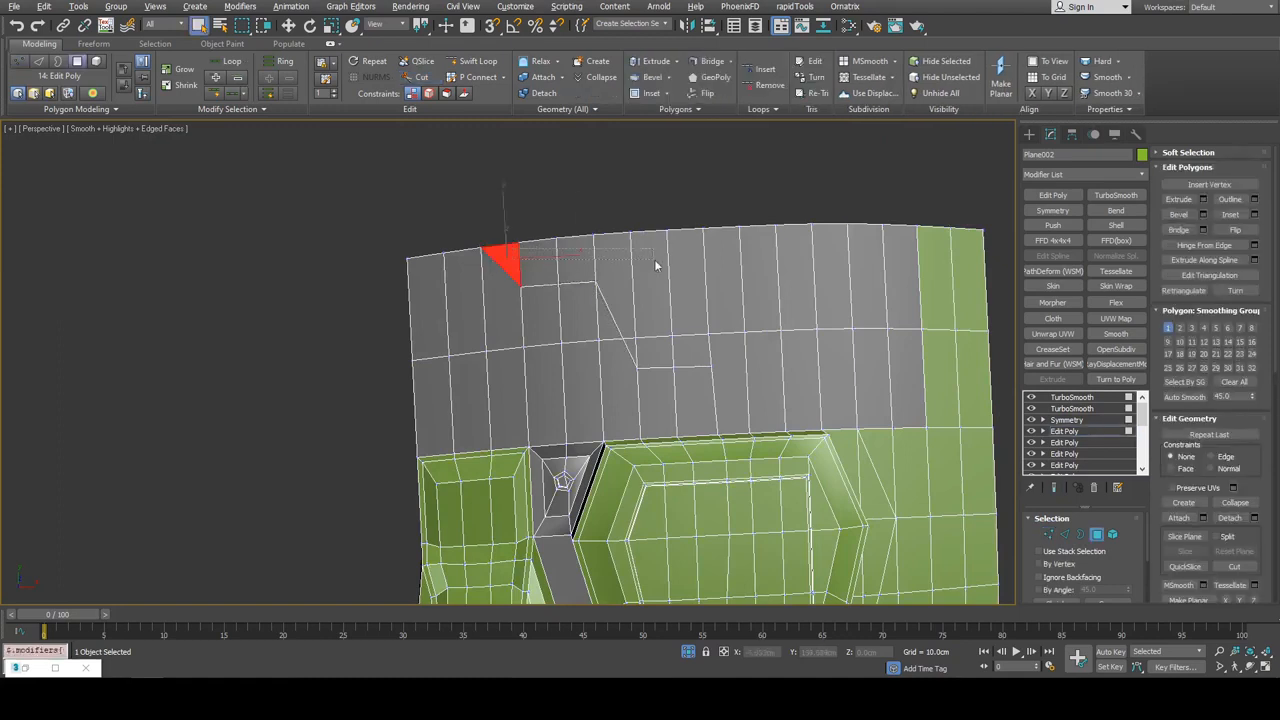
drag(655, 265, 637, 330)
ctrl+drag(710, 356, 720, 348)
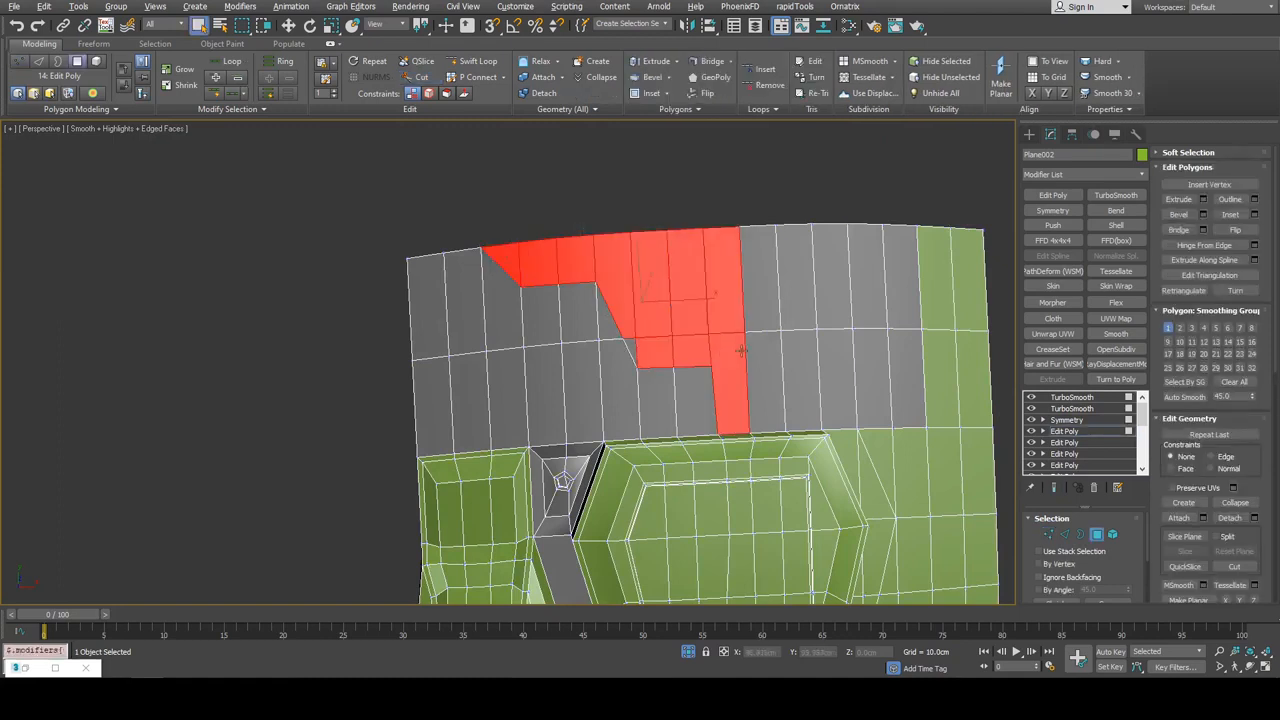
scroll(730, 368, up, 3)
key(1)
key(alt+c)
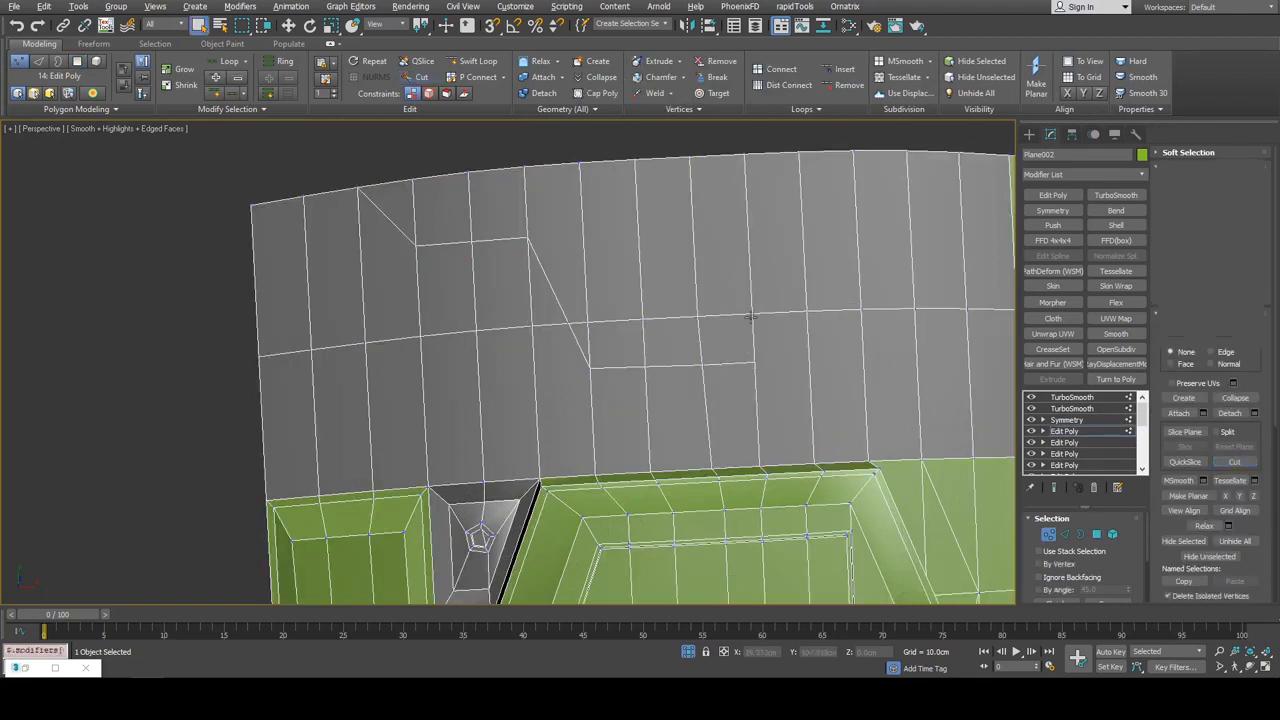
Inset the polygons above the stepped cut slightly and move them inward to sink the area
key(4)
middle_drag(685, 291, 693, 309)
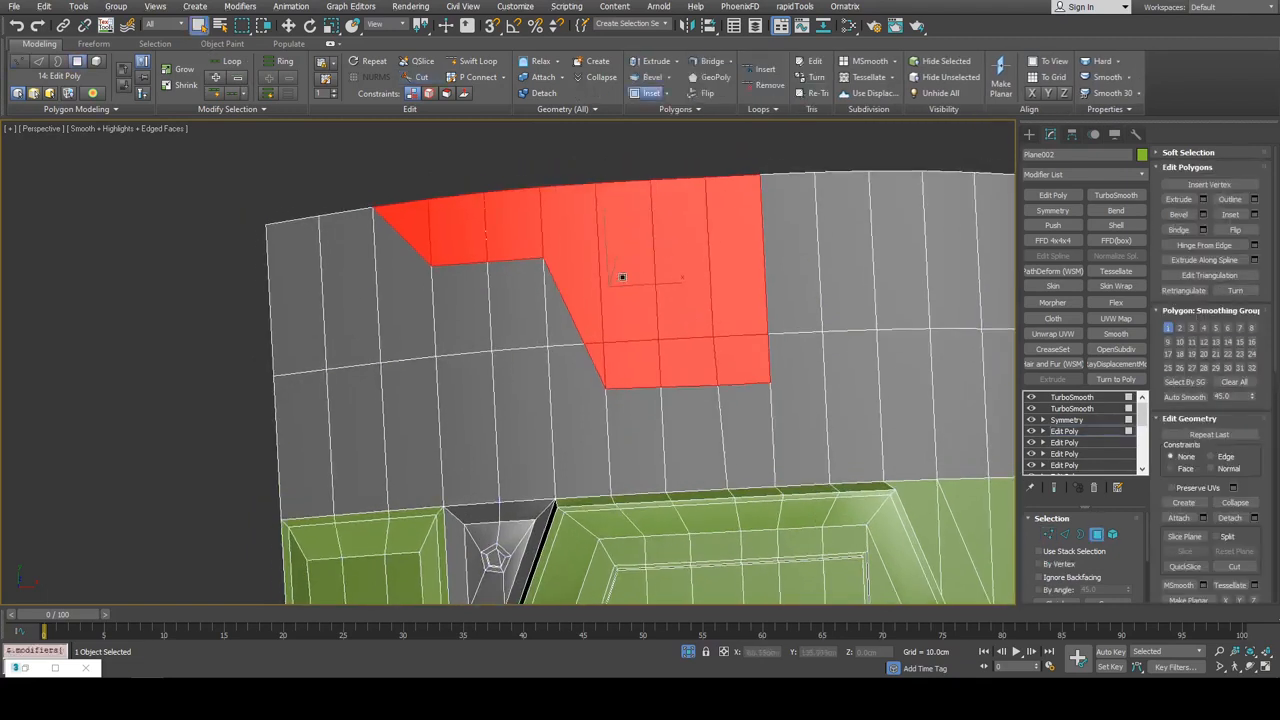
key(i)
drag(624, 277, 635, 271)
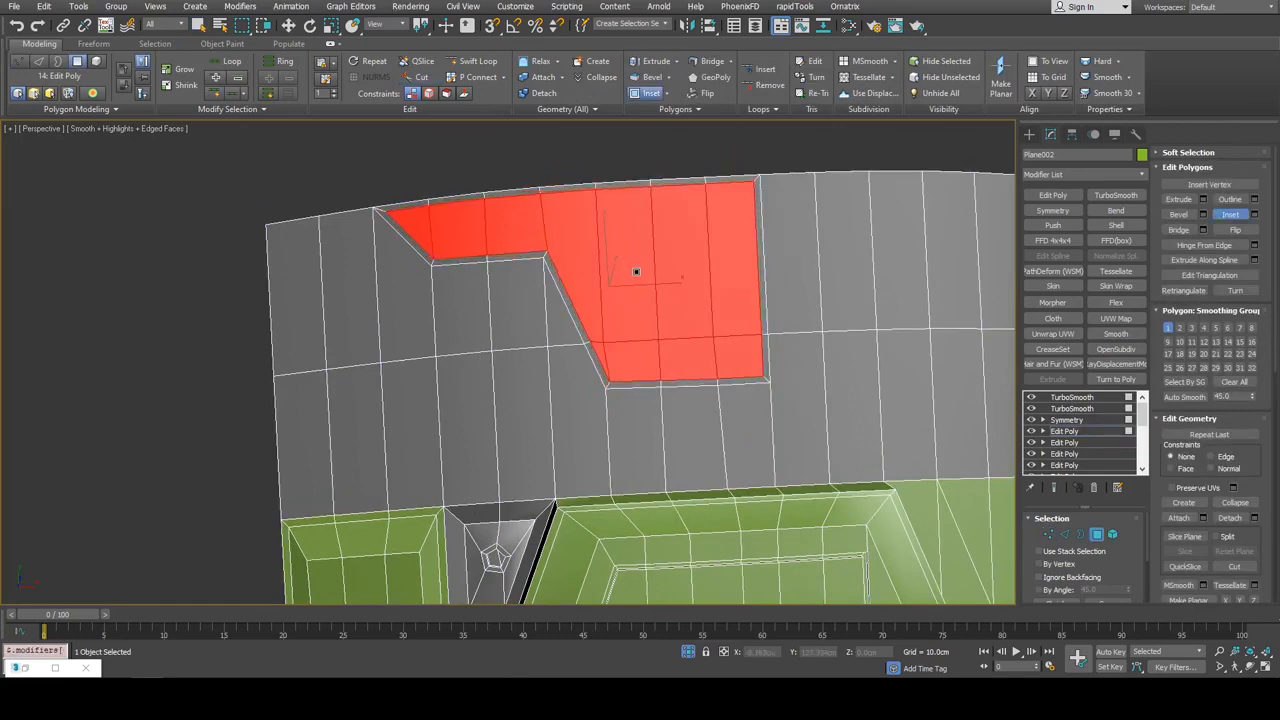
right_click(641, 267)
key(w)
alt+middle_drag(646, 263, 546, 278)
drag(541, 268, 534, 290)
Delete the narrow strip of polygons along the sunken area's upper edge and check the smoothed, mirrored result
alt+middle_drag(534, 290, 482, 244)
key(q)
click(491, 209)
click(334, 246)
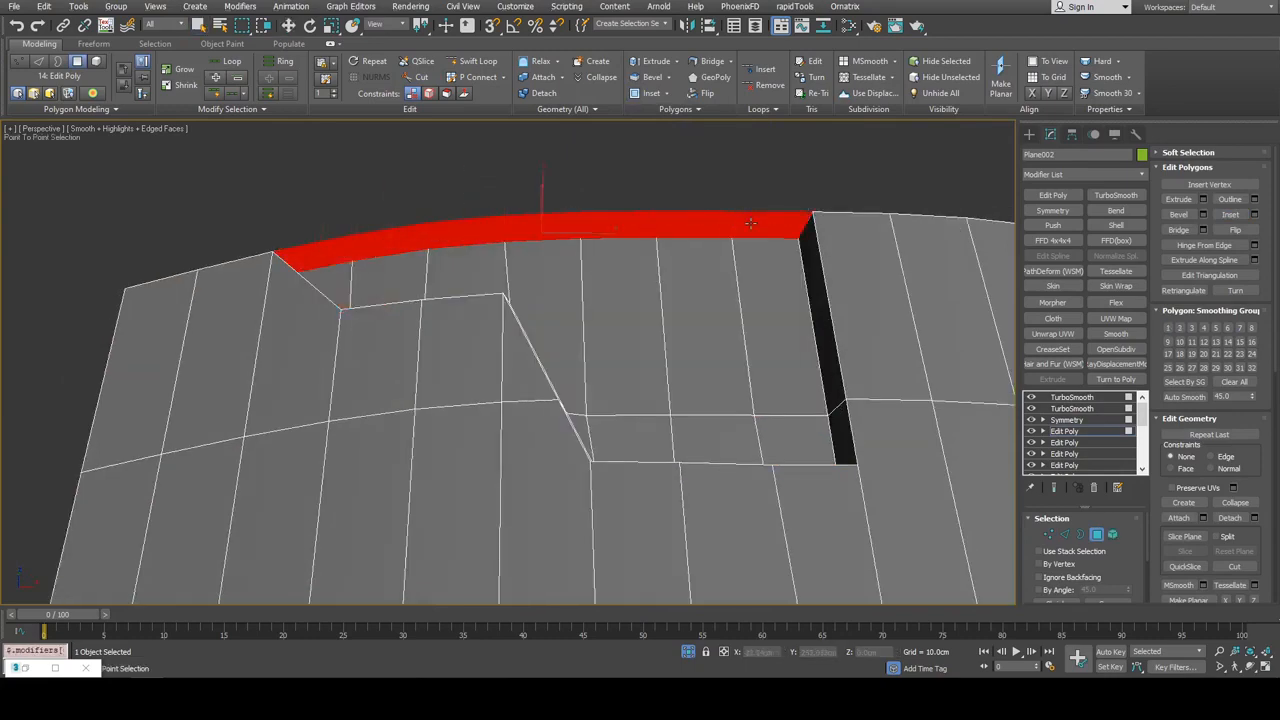
click(751, 223)
key(Delete)
alt+middle_drag(751, 223, 641, 285)
key(F4)
key(ctrl+q)
scroll(677, 260, down, 8)
alt+middle_drag(641, 285, 645, 312)
scroll(542, 298, up, 5)
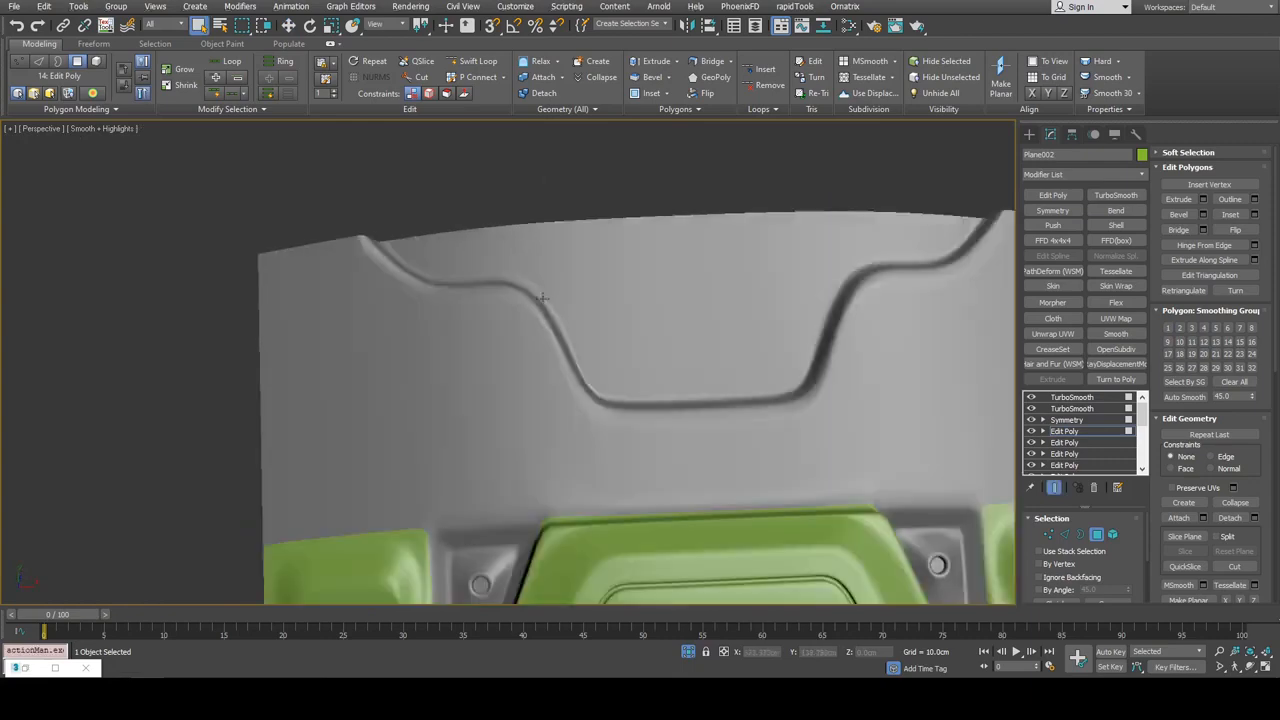
Move the inner edges of the diagonal wall along X toward the centre to widen its slope, and preview it smoothed
key(ctrl+q)
key(F4)
key(2)
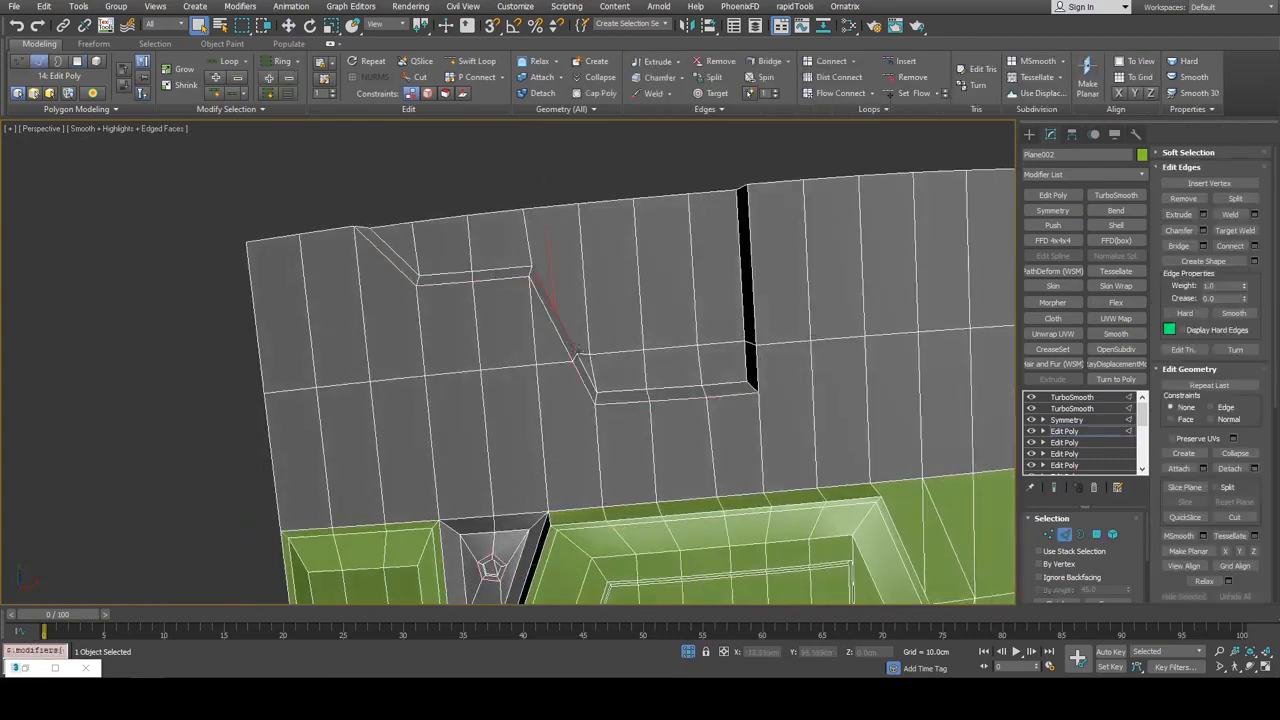
key(w)
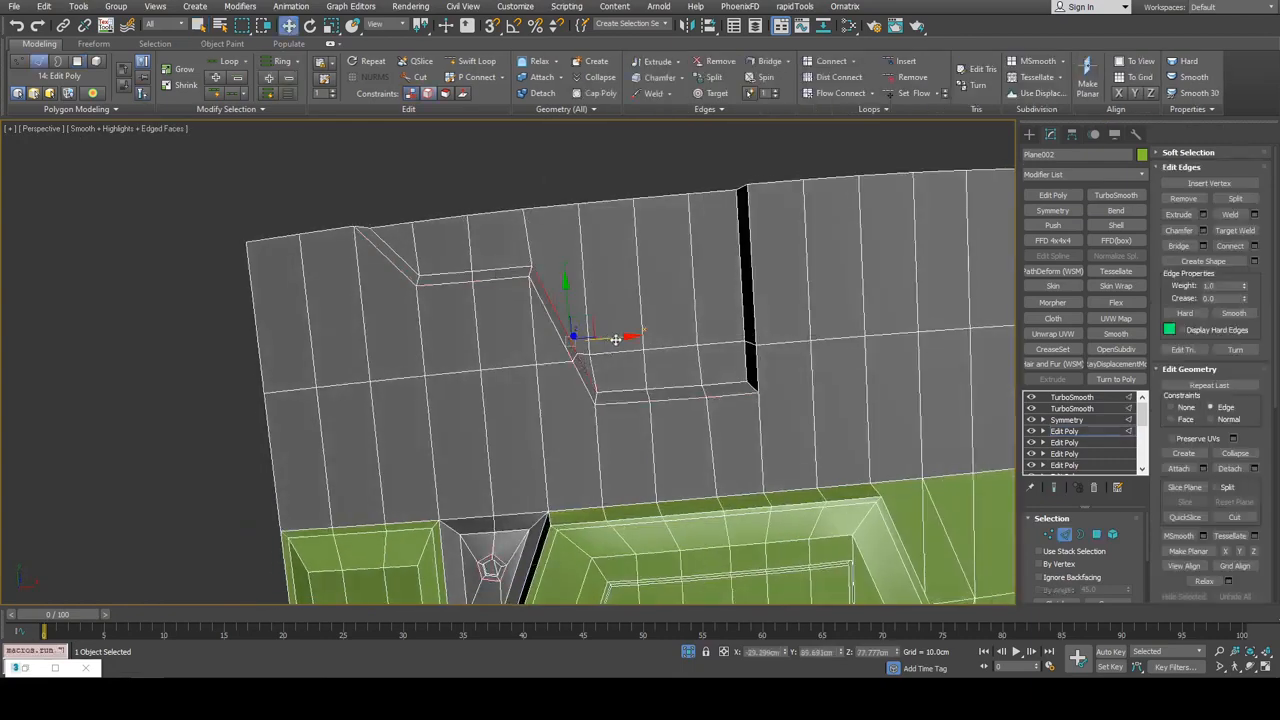
drag(613, 339, 639, 341)
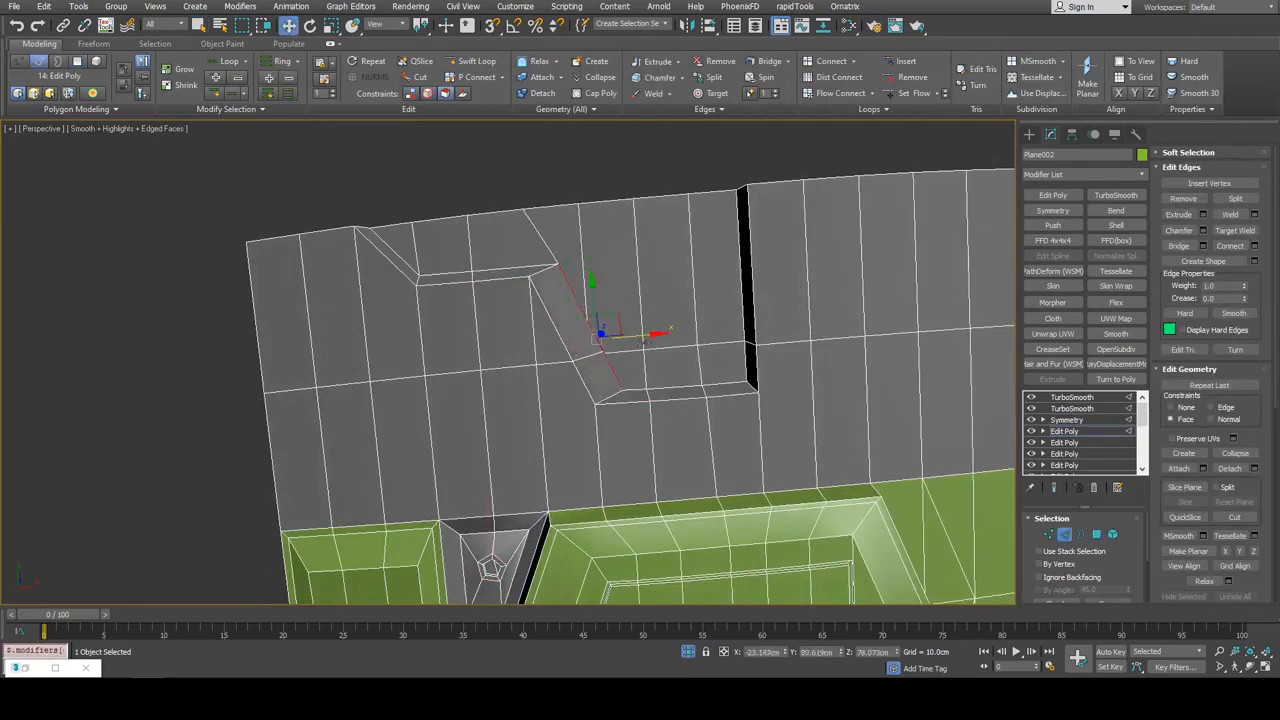
key(F4)
middle_drag(638, 339, 577, 327)
scroll(640, 337, down, 5)
key(q)
scroll(575, 326, up, 5)
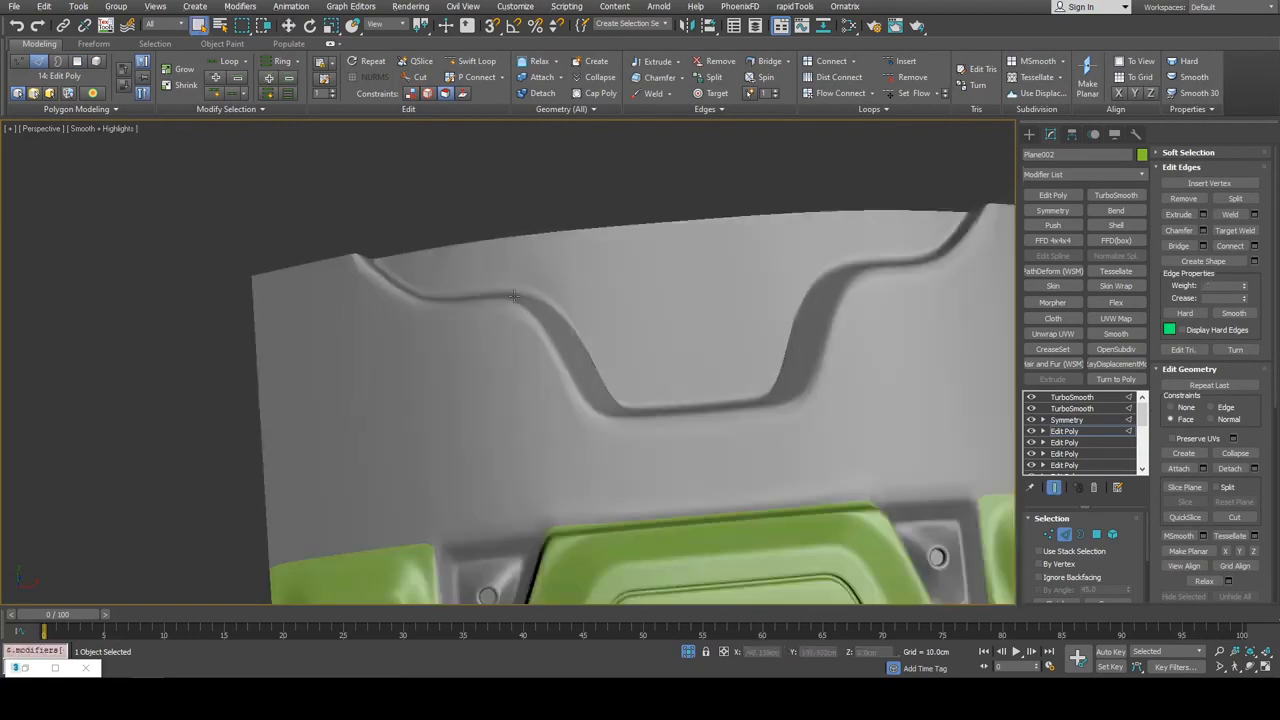
Move the middle vertex of the widened diagonal wall along X toward the centre using the Edge constraint
alt+middle_drag(514, 296, 575, 380)
key(F4)
key(grave)
scroll(605, 345, up, 4)
key(1)
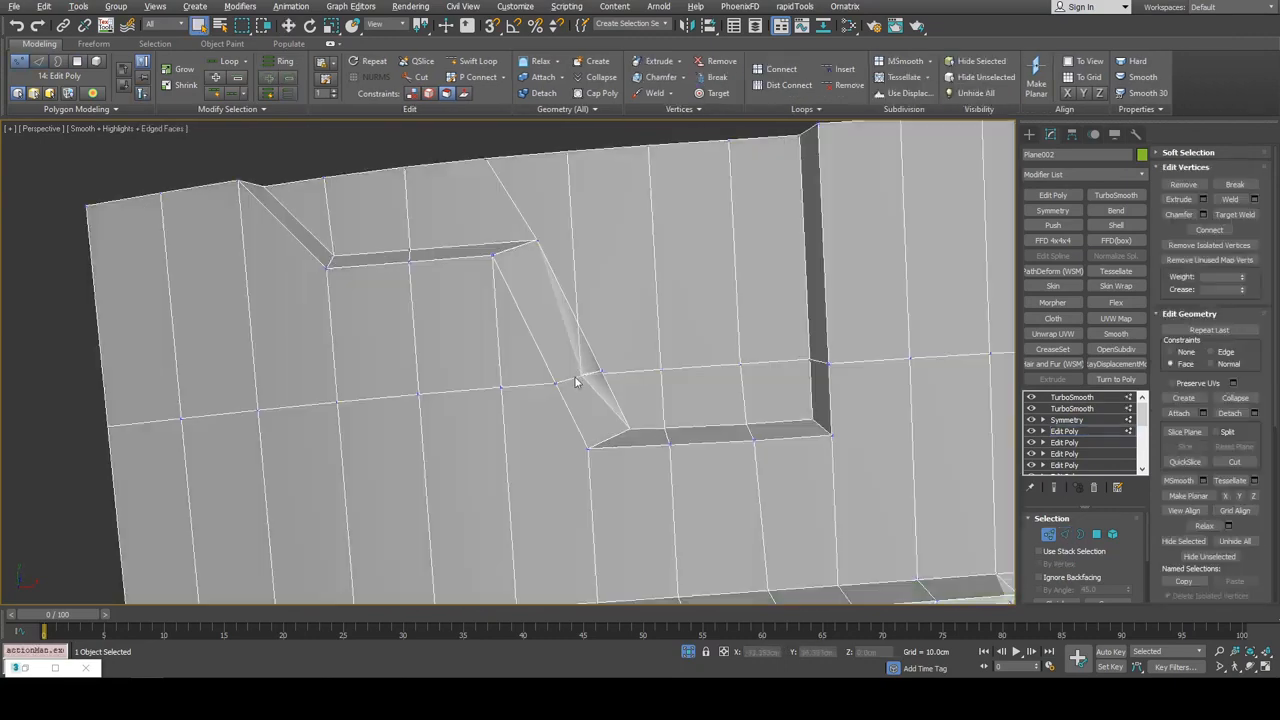
click(579, 377)
key(w)
key(shift+x)
drag(621, 372, 666, 374)
key(shift+x)
alt+middle_drag(666, 374, 658, 372)
Cut edges from the diagonal wall's upper corner to the centre and from its lower corner to the outer edge; check the smoothed mesh
key(q)
click(677, 300)
scroll(577, 254, down, 3)
key(alt+c)
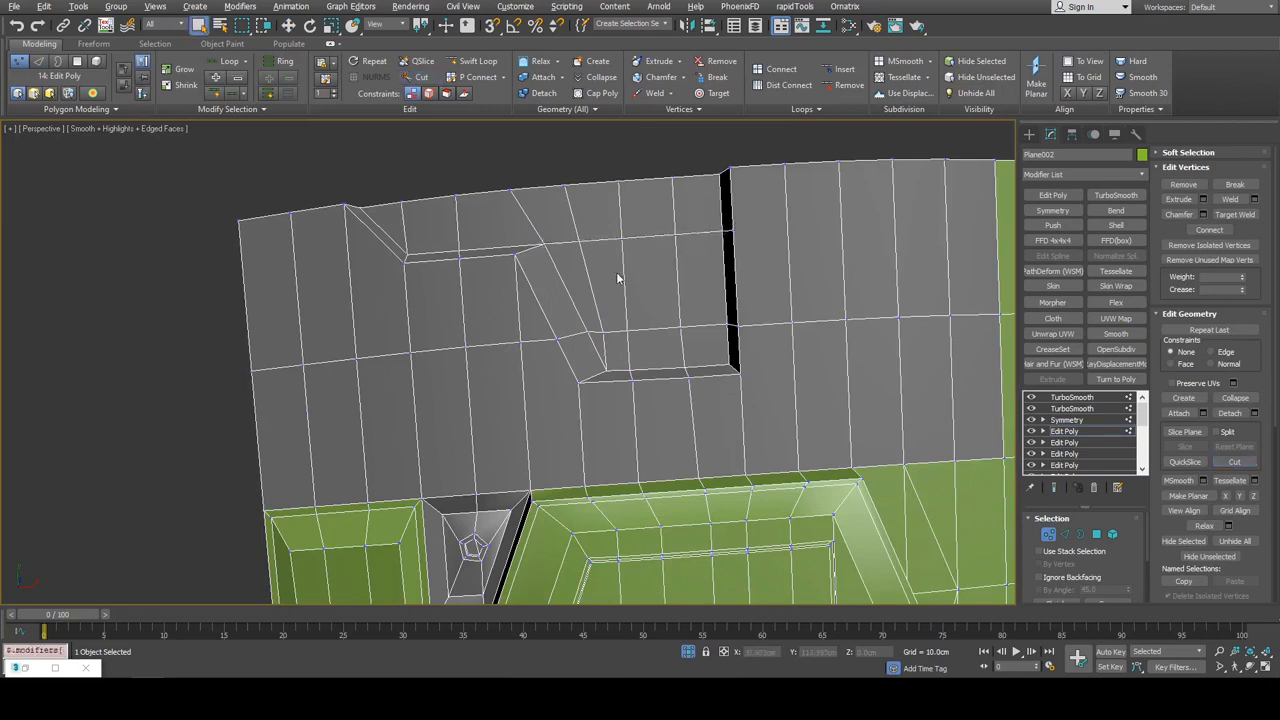
alt+middle_drag(617, 277, 733, 343)
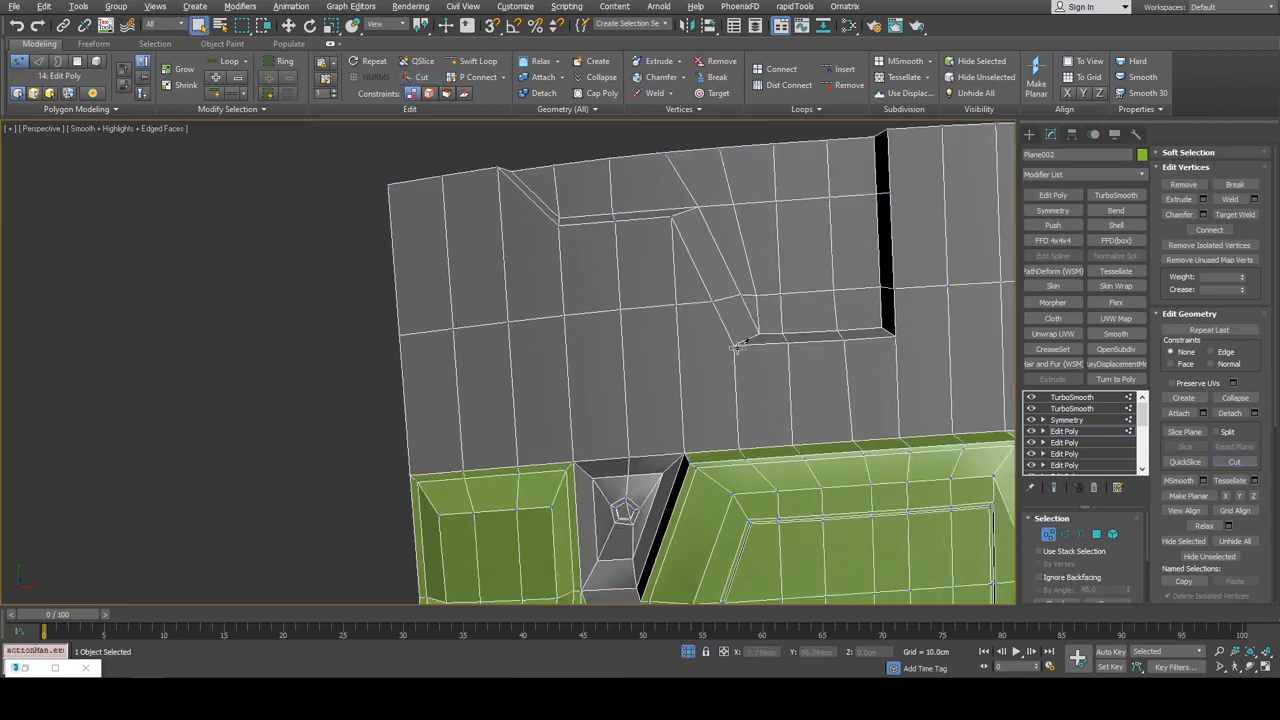
click(403, 387)
right_click(546, 325)
middle_drag(841, 298, 743, 335)
key(ctrl+e)
key(1)
key(F4)
scroll(725, 350, down, 3)
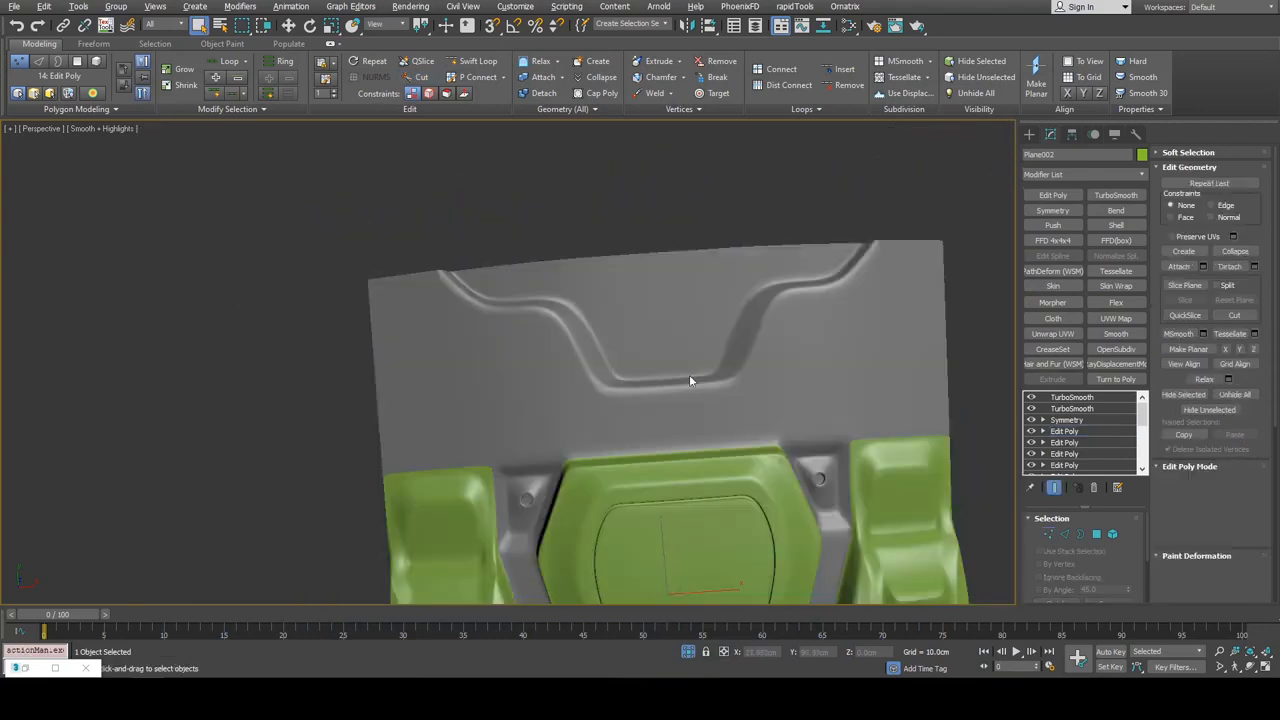
Assign smoothing group 3 to the two lower diagonal wall polygons and the upper sloped wall polygon, and check the smoothed mesh
alt+middle_drag(689, 376, 652, 342)
key(F4)
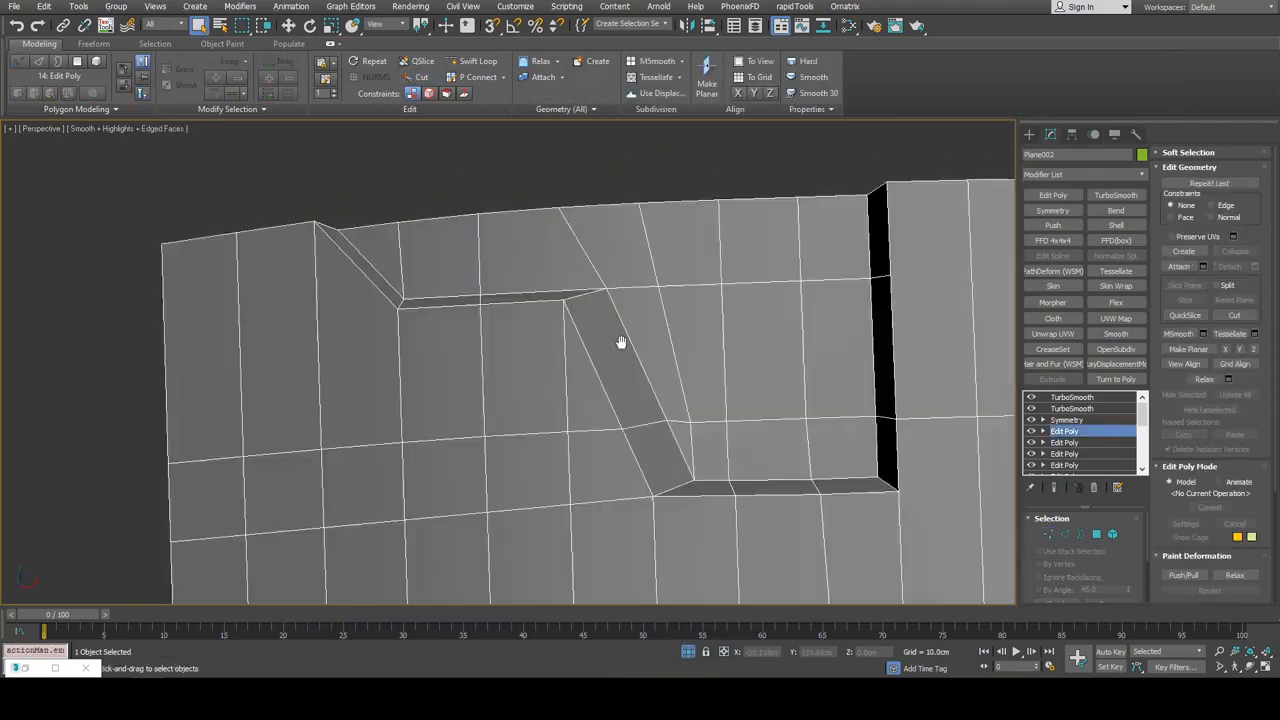
key(4)
click(645, 445)
ctrl+click(620, 384)
alt+middle_drag(436, 258, 421, 275)
ctrl+click(379, 283)
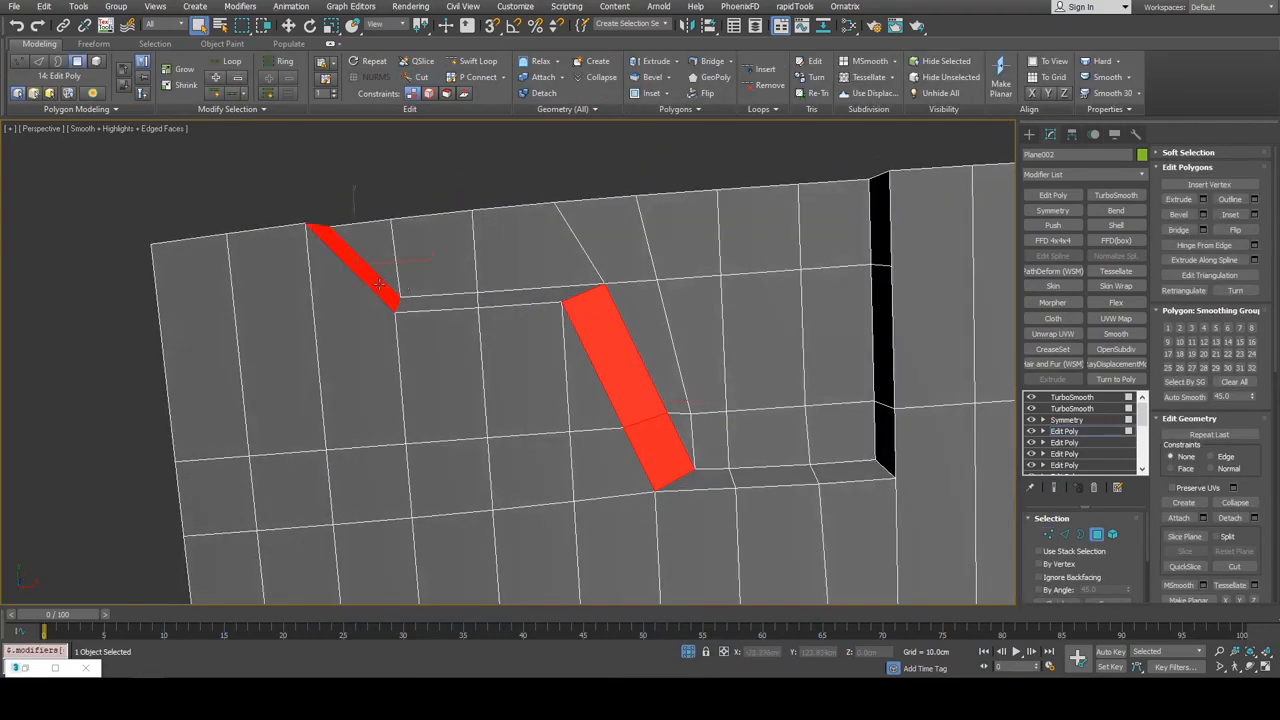
click(1192, 333)
key(F4)
middle_drag(790, 330, 679, 305)
scroll(776, 320, down, 6)
scroll(700, 304, down, 4)
scroll(665, 316, up, 4)
key(4)
scroll(632, 283, up, 5)
alt+middle_drag(591, 263, 655, 274)
Try 2 iterations on the upper TurboSmooth, compare the shaded and wireframe mesh, and return it to 1 iteration
click(1082, 399)
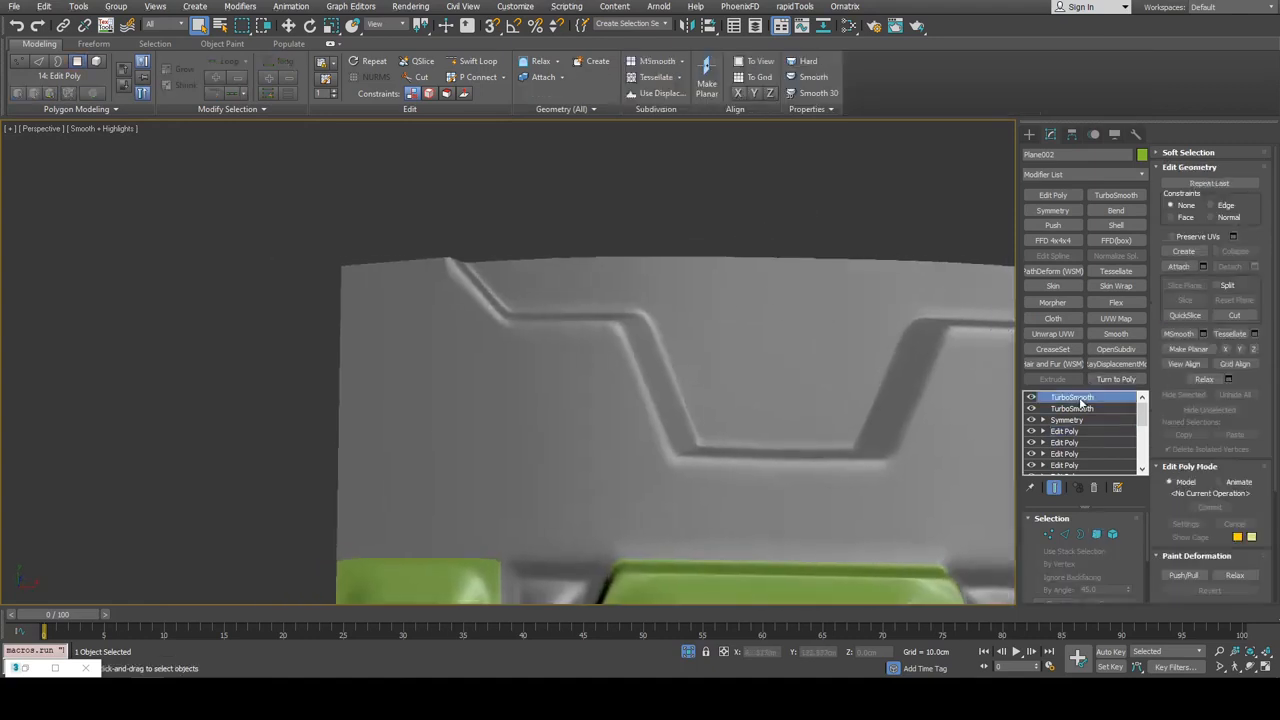
middle_drag(916, 468, 849, 453)
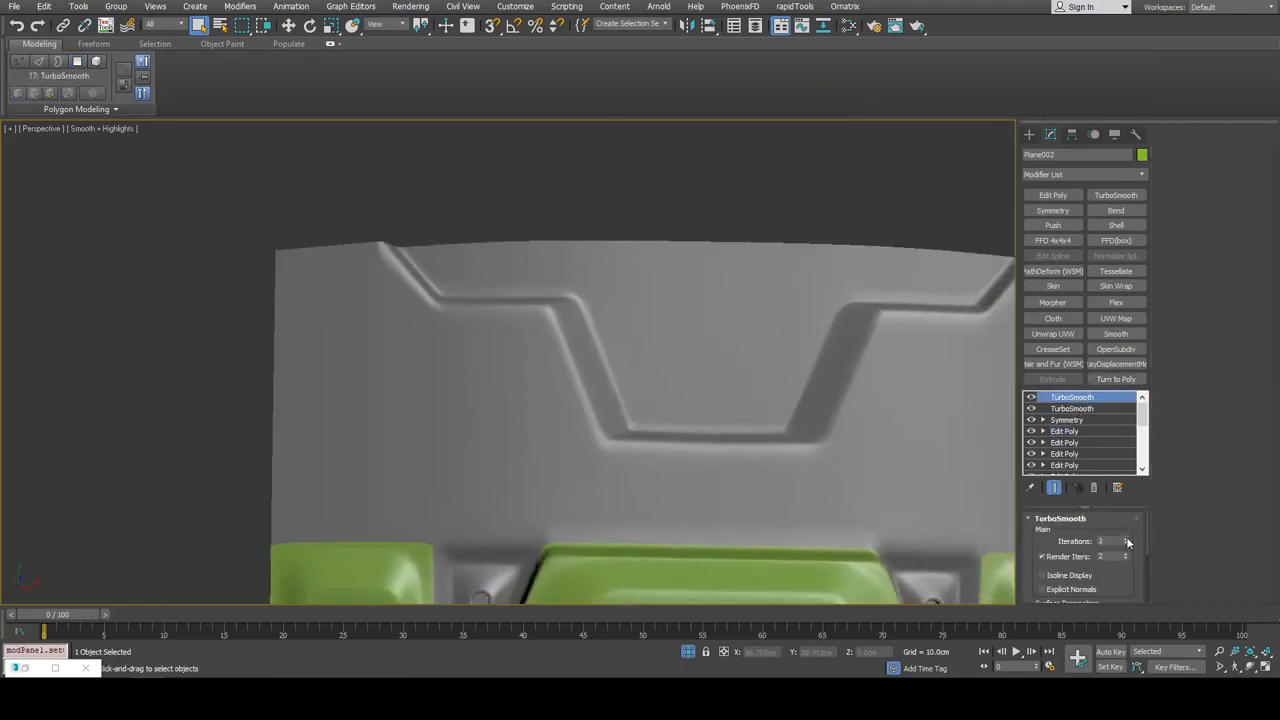
scroll(751, 449, down, 4)
scroll(765, 440, up, 4)
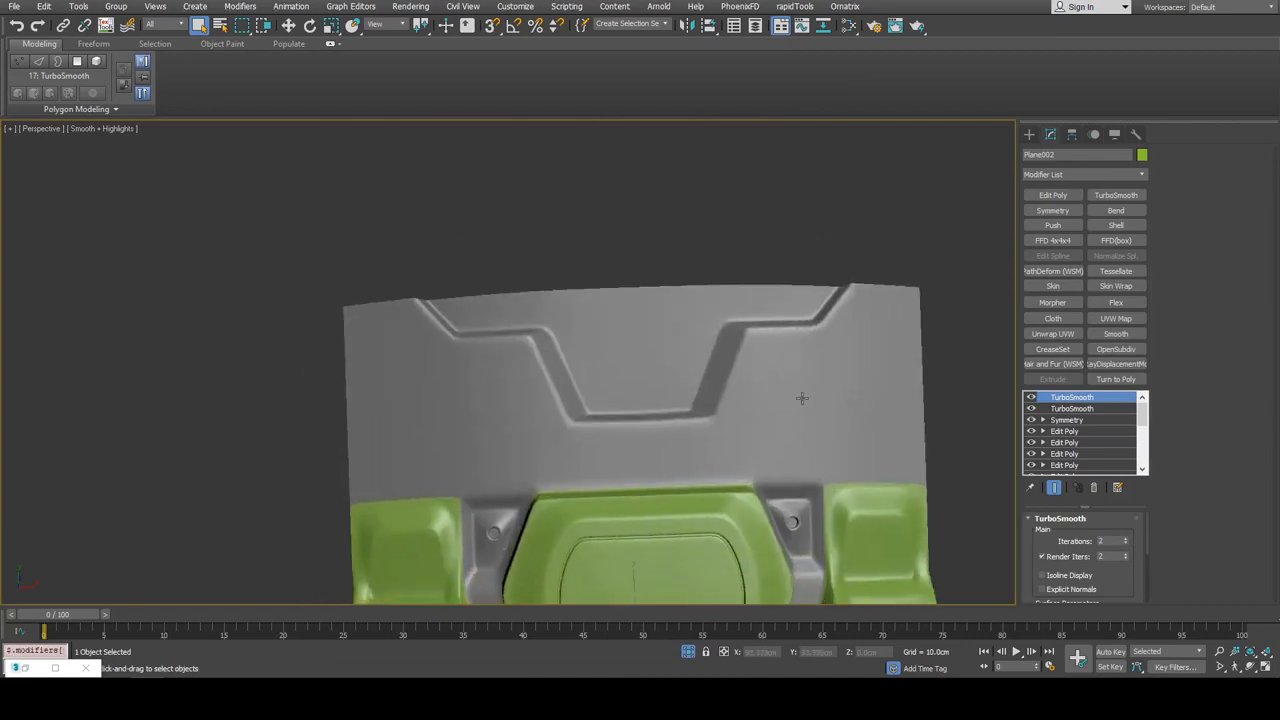
middle_drag(802, 398, 853, 417)
key(F4)
key(F4)
click(1125, 544)
key(F4)
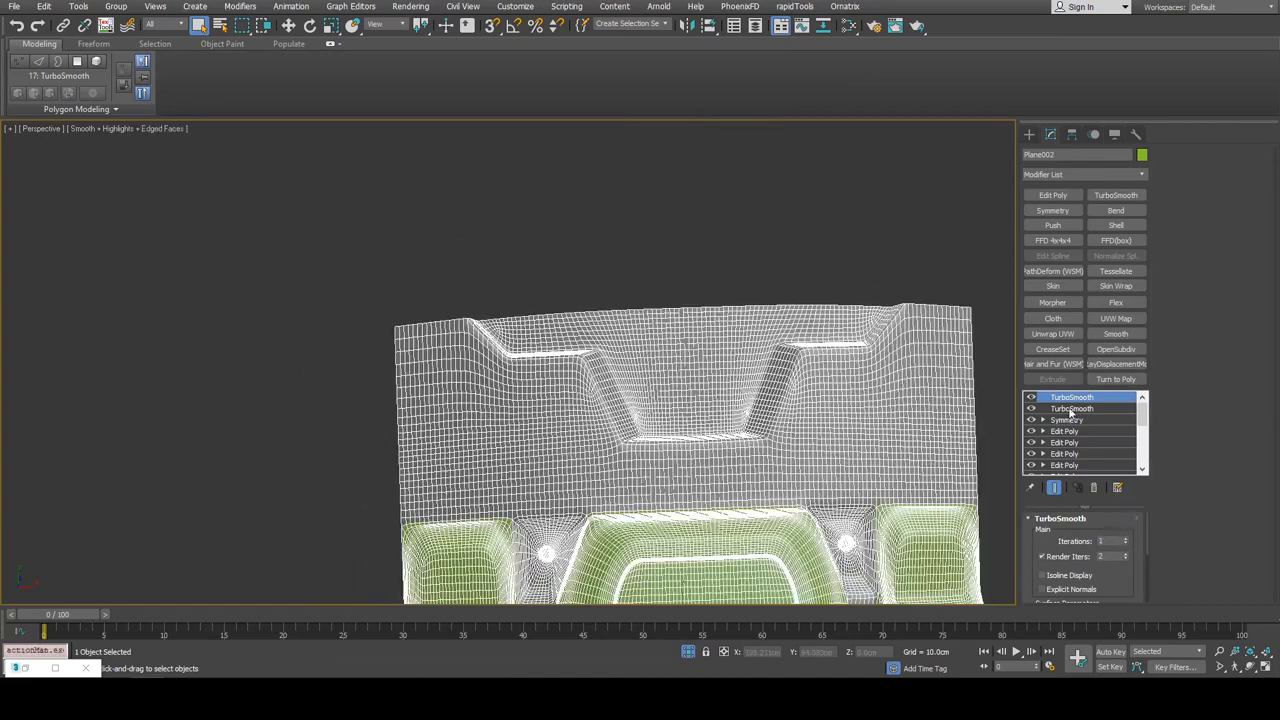
Try 3 iterations on the lower TurboSmooth, inspect the recess edges, and return it to 2 iterations
click(1072, 409)
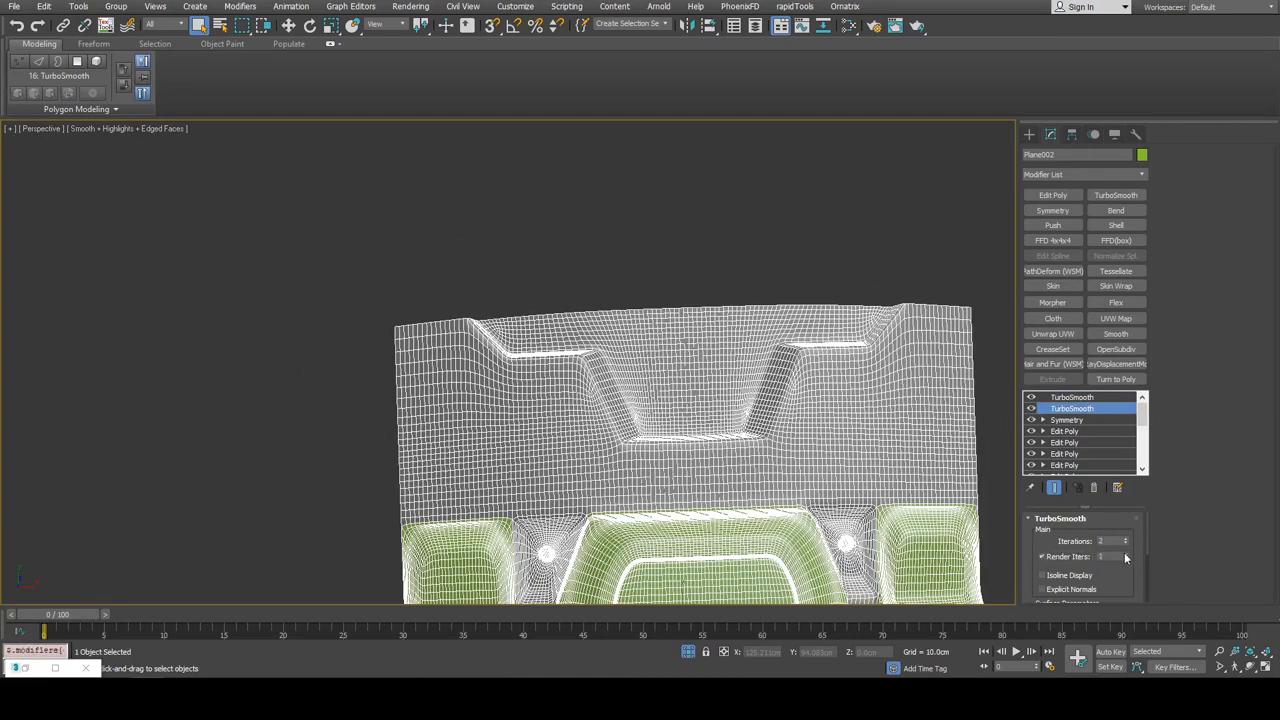
key(F4)
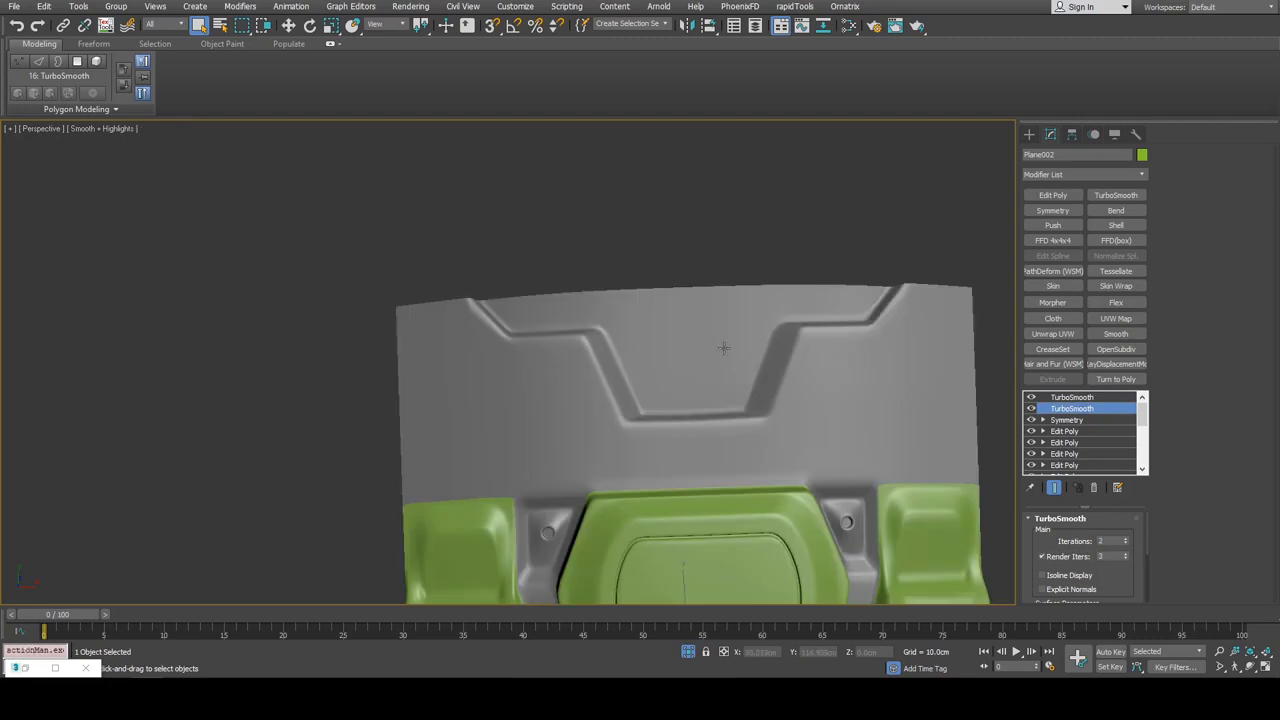
middle_drag(723, 347, 748, 338)
scroll(748, 338, up, 2)
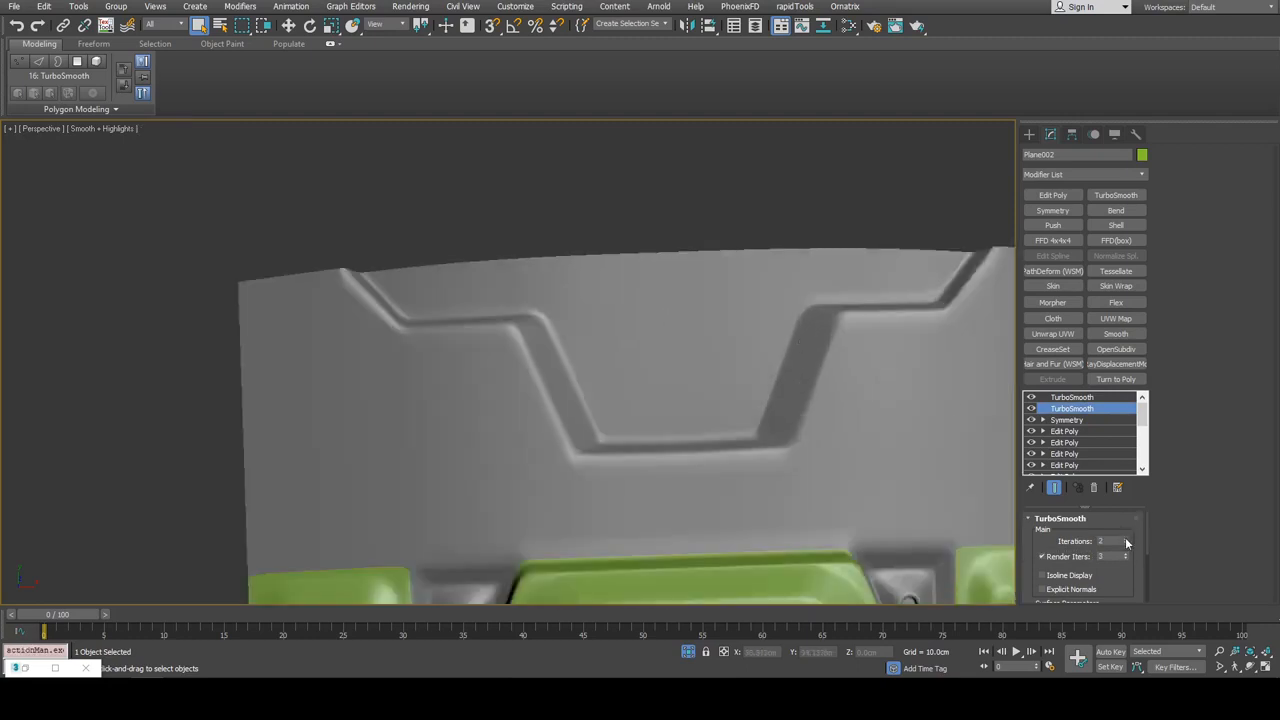
click(1125, 537)
scroll(751, 394, down, 4)
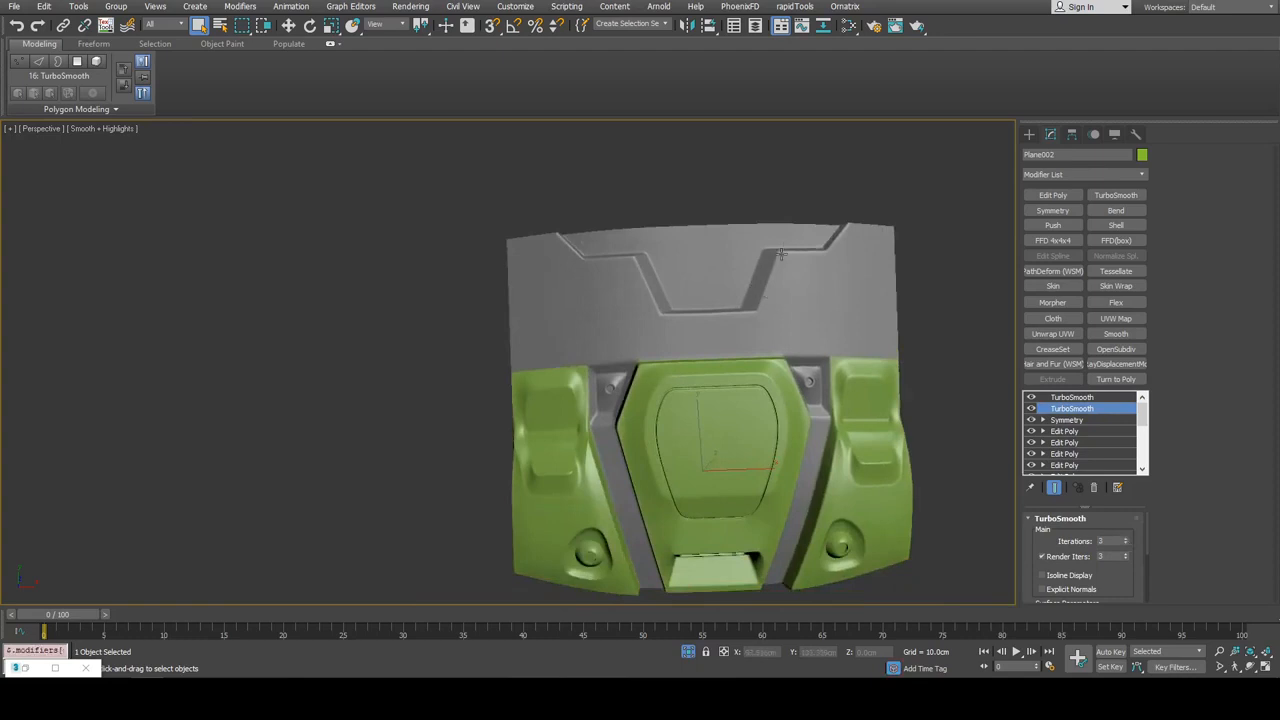
middle_drag(769, 290, 829, 304)
scroll(779, 305, up, 2)
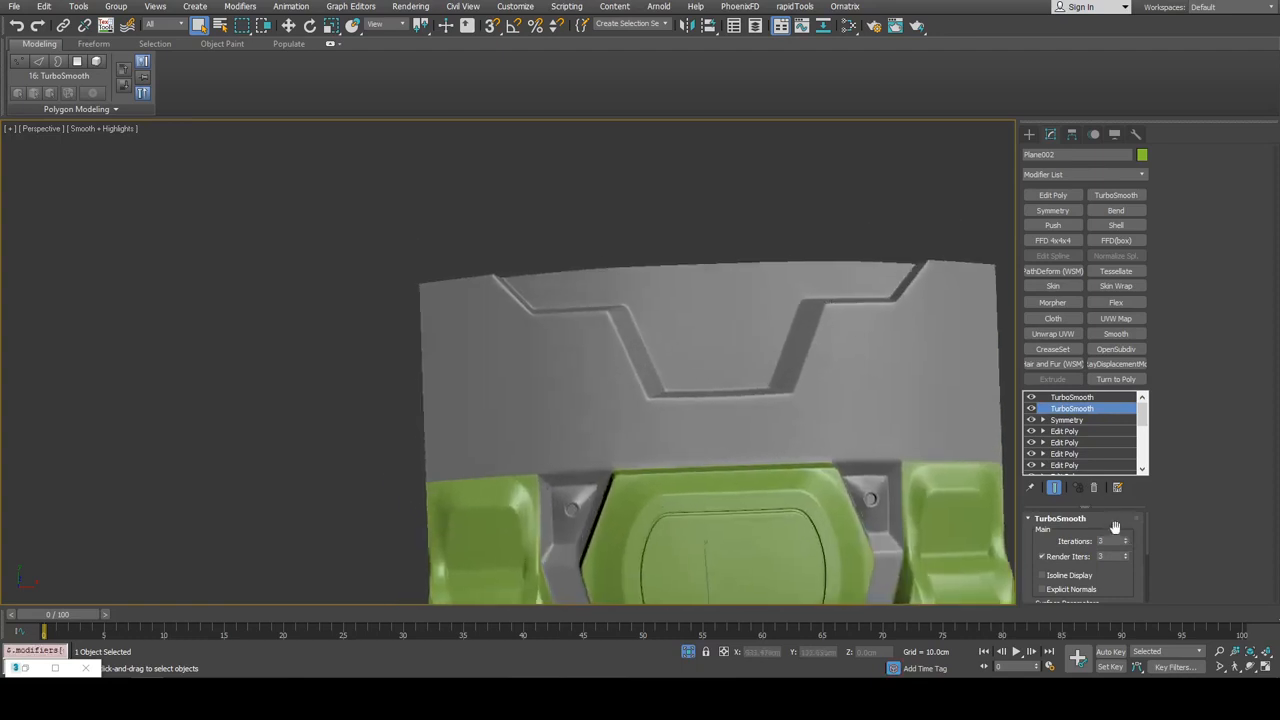
click(1125, 547)
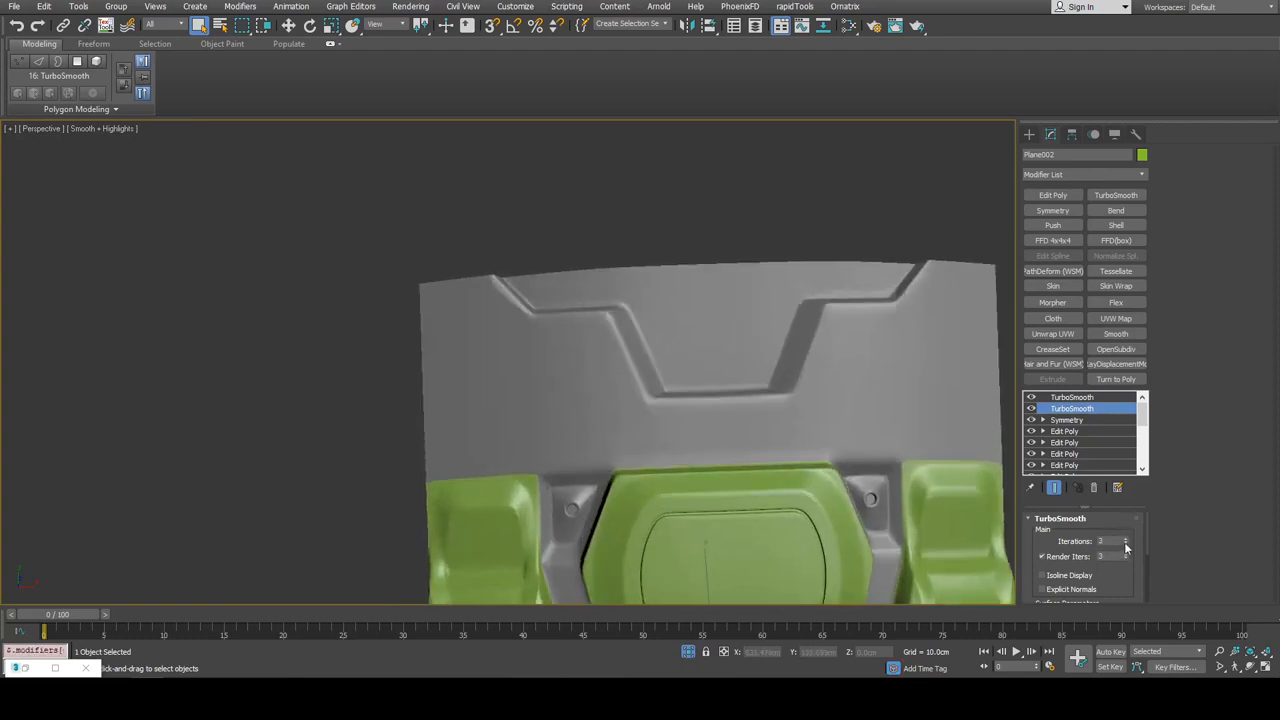
middle_drag(823, 371, 788, 328)
click(1065, 431)
middle_drag(844, 384, 840, 369)
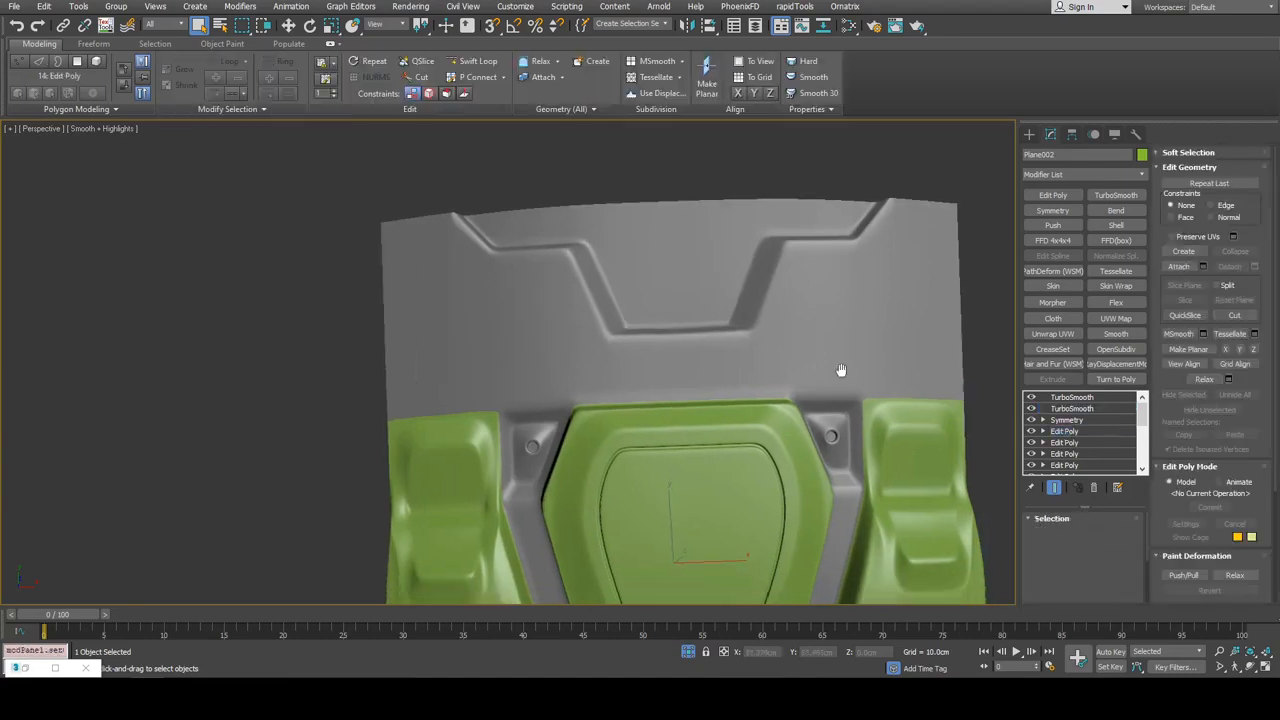
click(1075, 408)
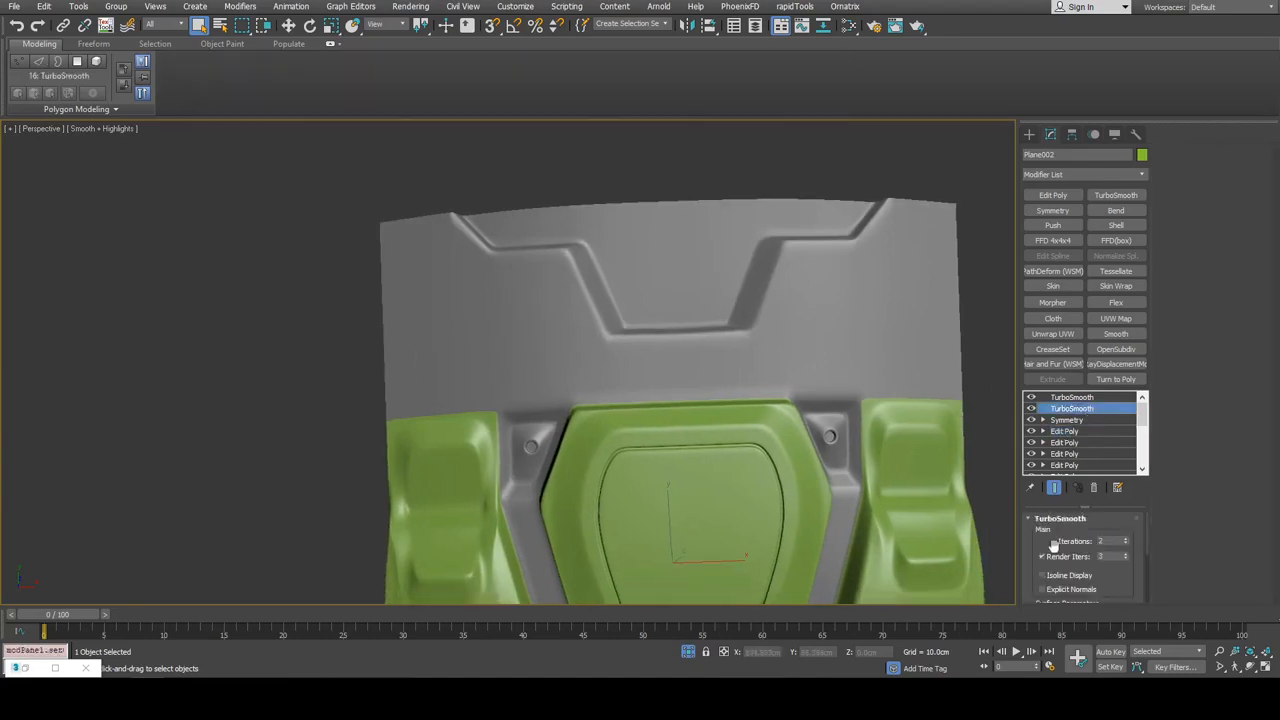
In the top Edit Poly modifier, assign smoothing group 3 to the narrow lower wall polygons of the recess and preview it smoothed
click(1075, 433)
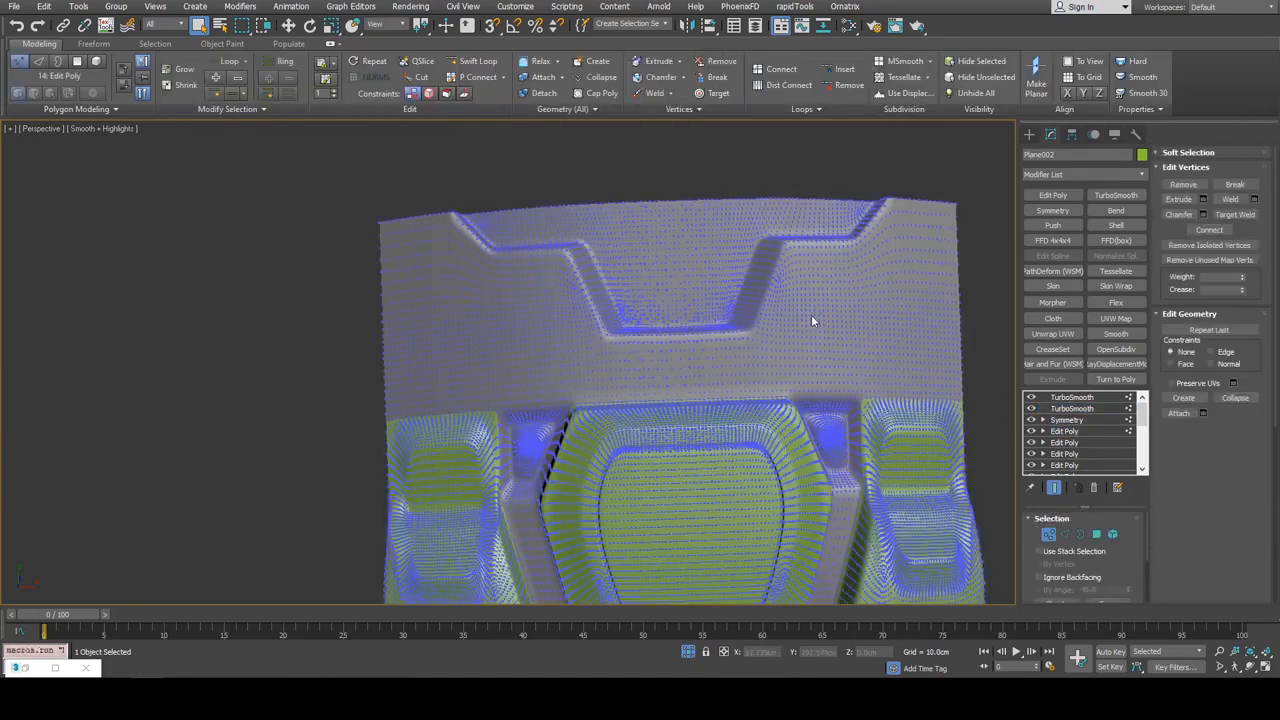
scroll(680, 275, down, 3)
scroll(686, 277, up, 5)
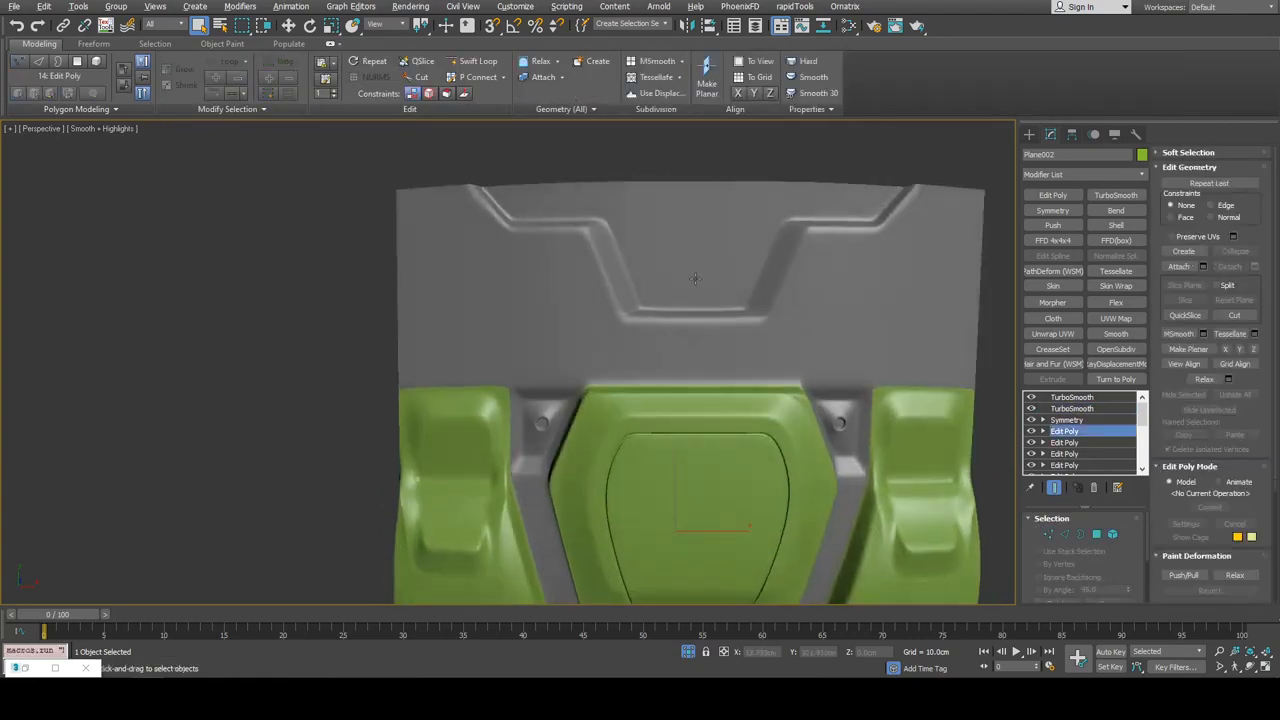
key(F4)
key(4)
click(605, 281)
click(624, 313)
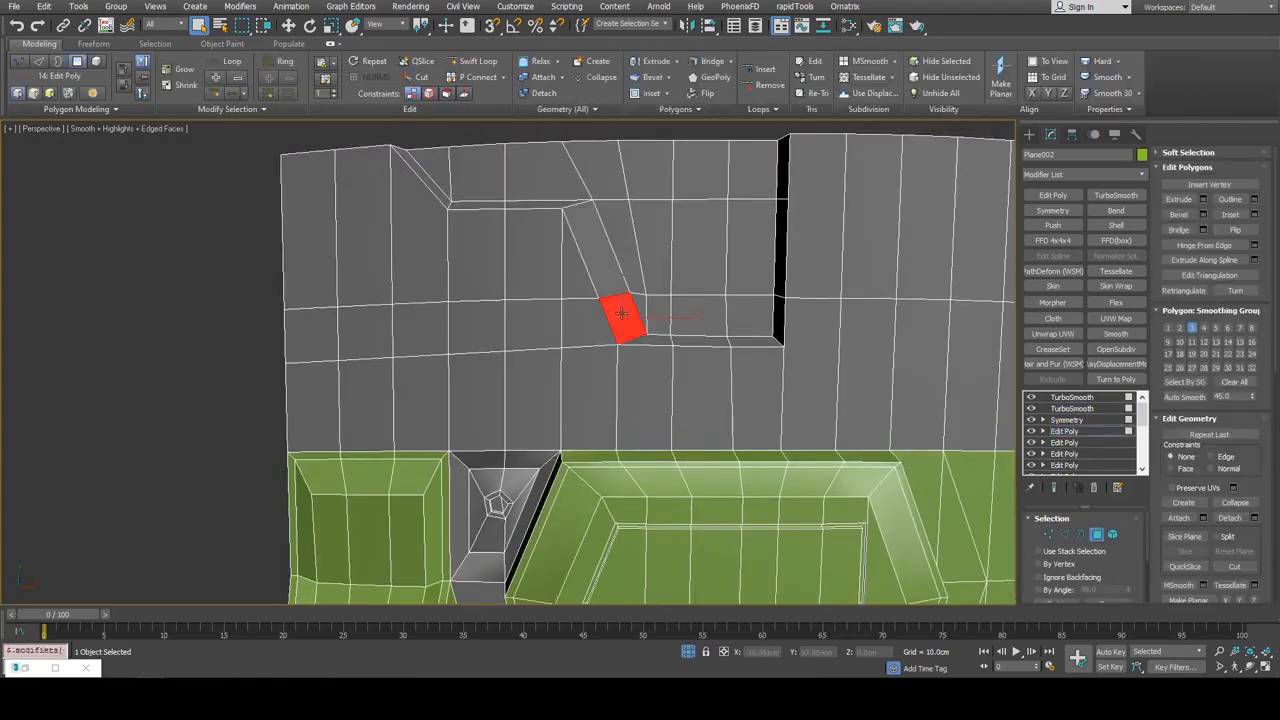
click(662, 340)
shift+click(719, 340)
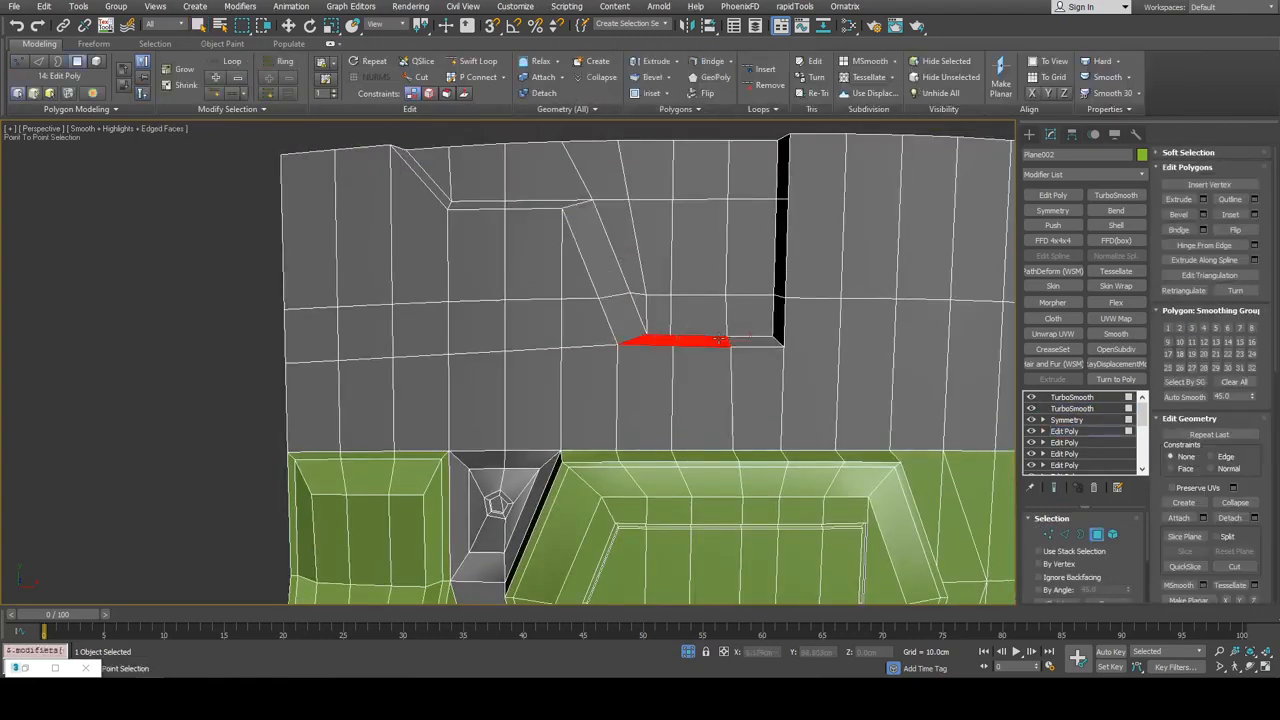
click(1194, 328)
key(ctrl+e)
alt+middle_drag(684, 246, 669, 302)
key(F4)
key(ctrl+e)
key(F4)
Check the smoothing groups of the recess's diagonal and lower wall polygons and preview the smoothed corner
click(645, 374)
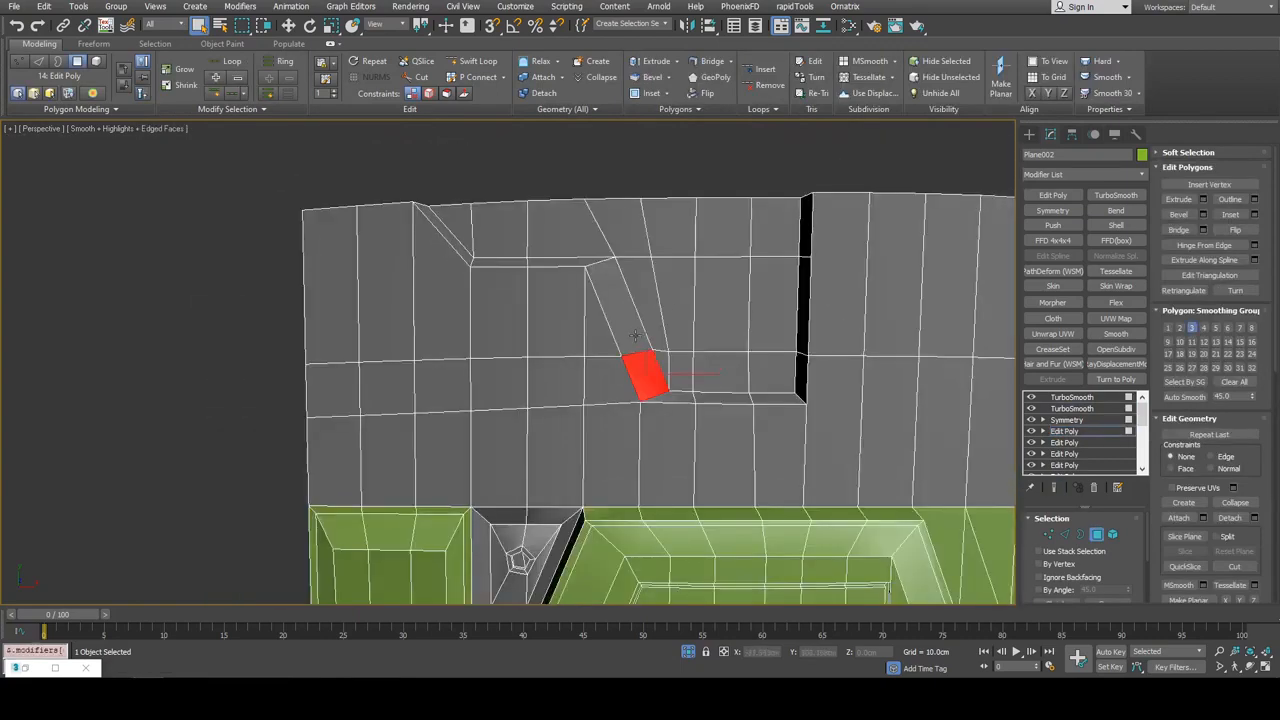
click(615, 306)
click(680, 396)
click(663, 388)
click(685, 402)
key(ctrl+e)
key(F4)
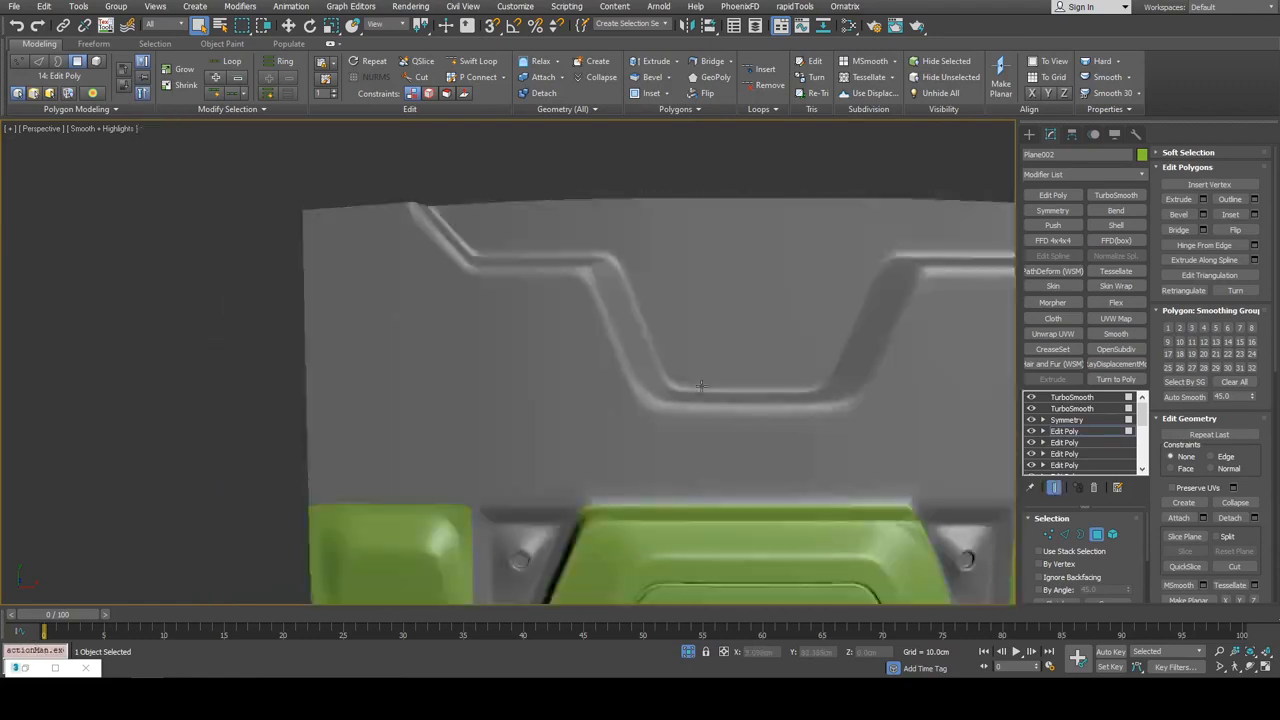
key(F4)
key(ctrl+e)
Move the diagonal wall's lower corner edge up and toward the centre, unconstrained, to flatten the recess corner
key(2)
click(659, 392)
key(w)
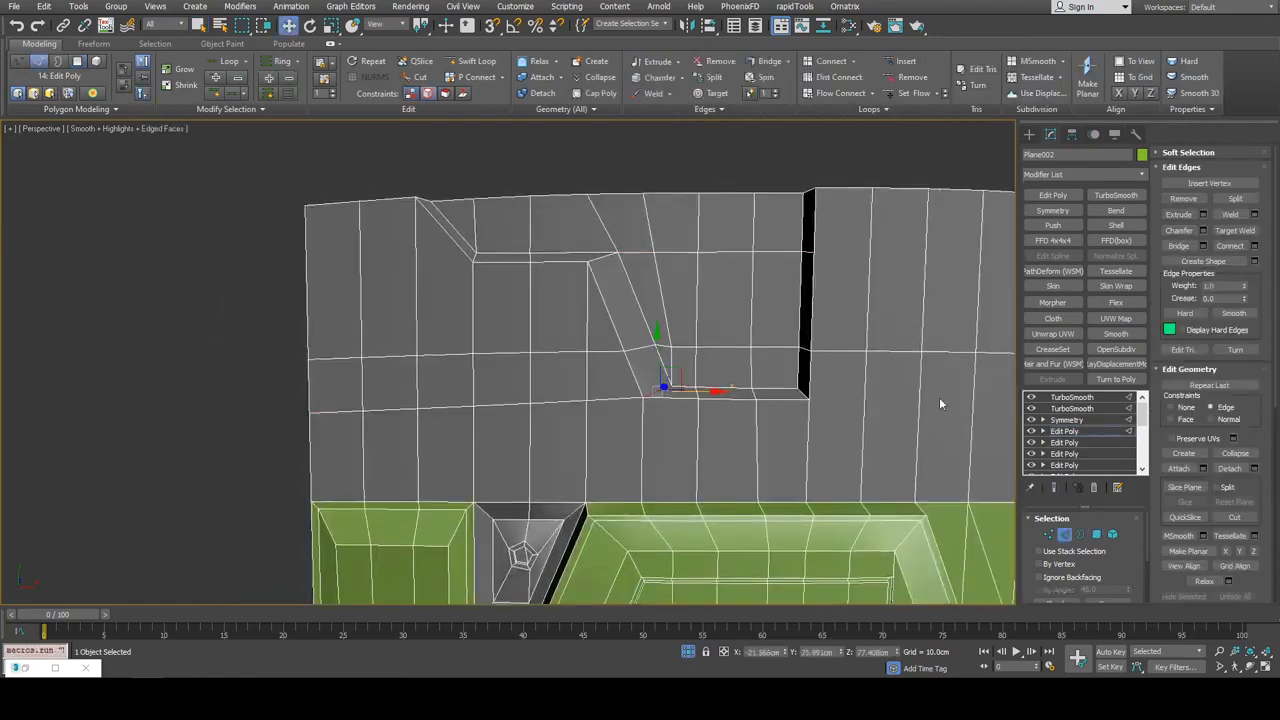
scroll(686, 386, up, 3)
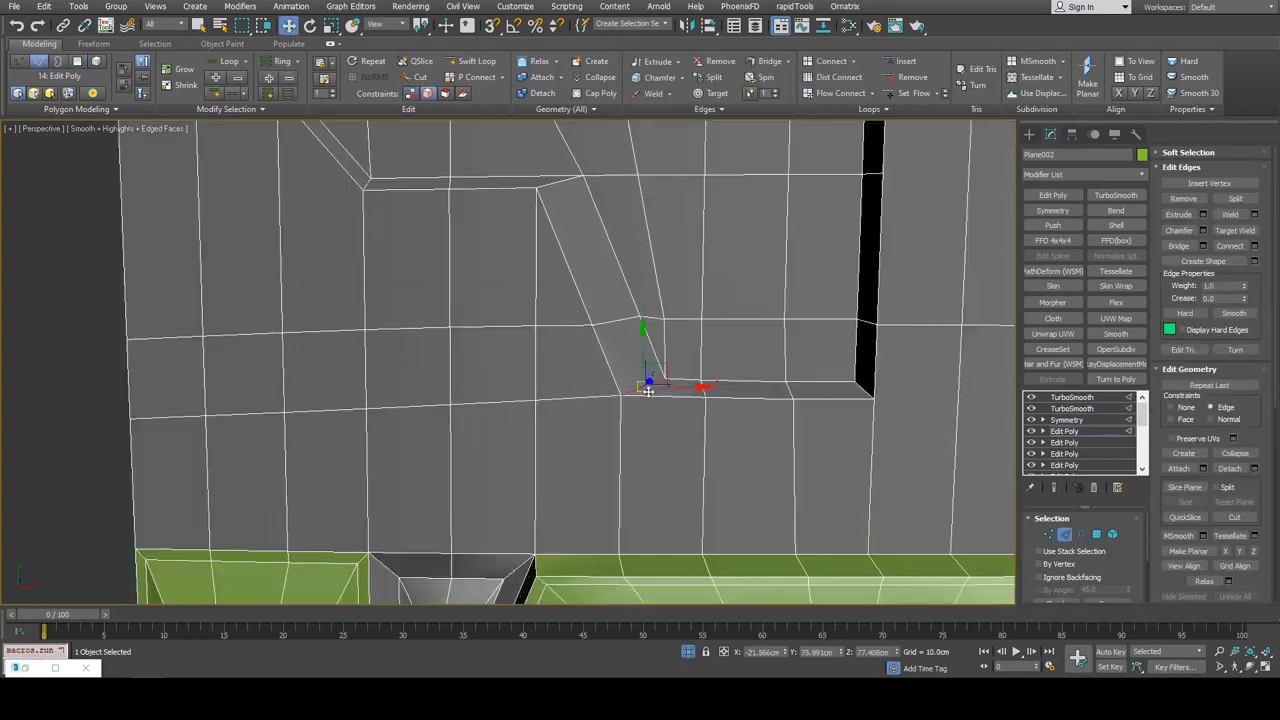
mouse_move(649, 390)
mouse_down()
mouse_move(637, 349)
mouse_move(656, 384)
mouse_move(646, 373)
mouse_move(661, 368)
mouse_up()
key(ctrl+z)
key(shift+x)
key(q)
alt+middle_drag(661, 368, 692, 331)
click(728, 353)
Examine the reshaped recess corner on the smoothed, mirrored mesh from near and far
key(F4)
scroll(671, 350, down, 5)
scroll(664, 338, up, 4)
scroll(706, 345, up, 4)
key(grave)
key(F4)
key(F4)
key(grave)
scroll(697, 303, down, 6)
scroll(692, 331, up, 4)
key(F4)
Cut a diagonal from the central green panel's upper corner into the grey area, plus a parallel stepped line from outer edge to centre
scroll(692, 337, up, 3)
key(1)
key(grave)
key(alt+c)
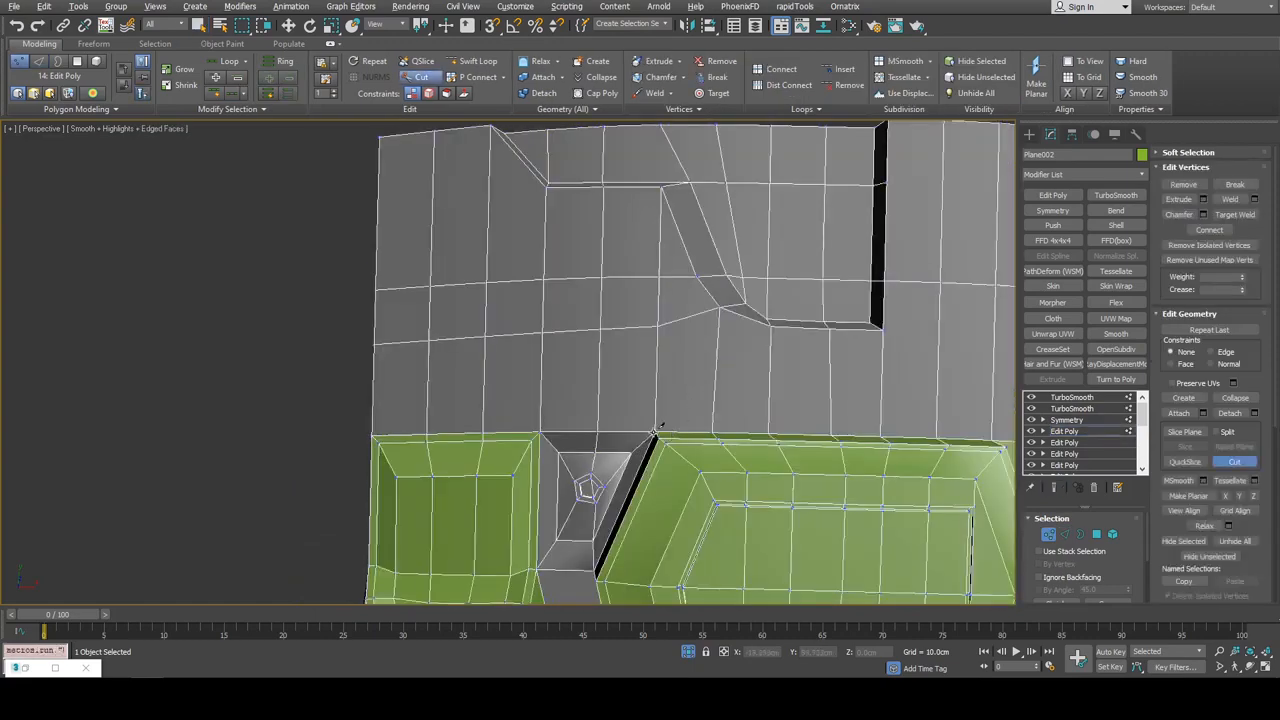
right_click(552, 272)
middle_drag(665, 348, 668, 350)
key(alt+c)
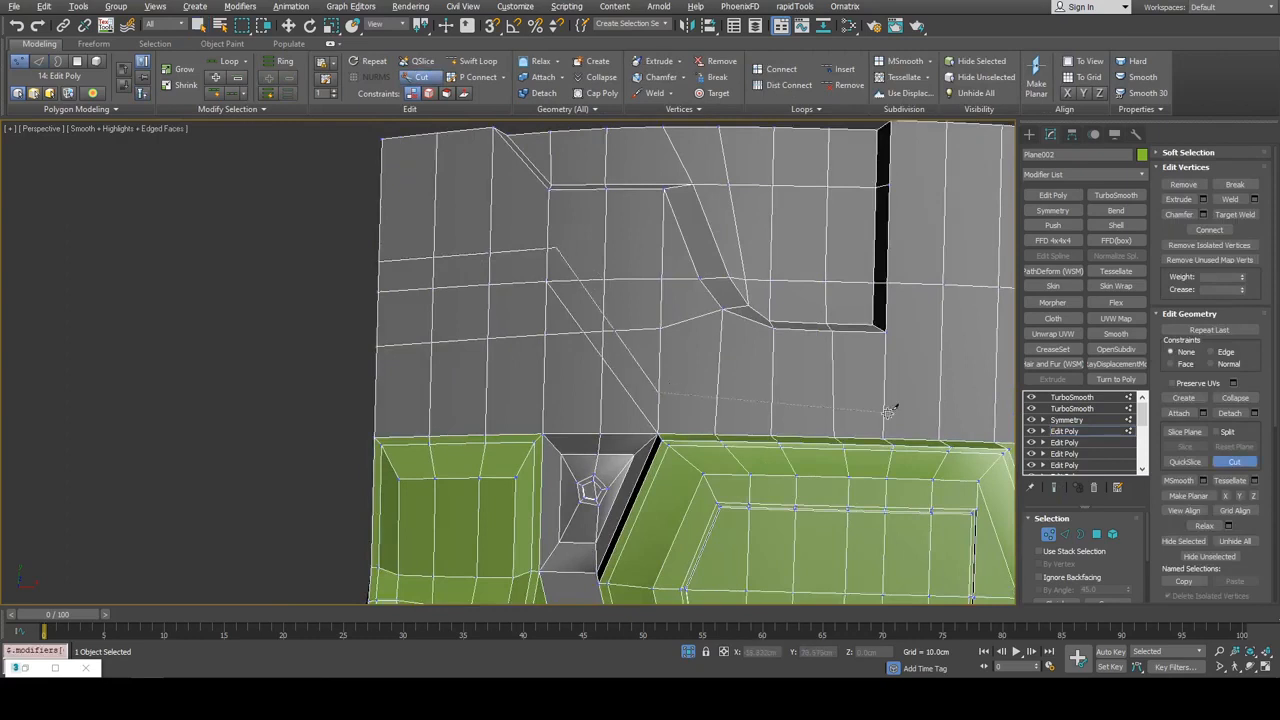
right_click(787, 366)
Target weld the nearby grid vertex onto the corner vertex at the stepped cut's upper bend
key(ctrl+shift+t)
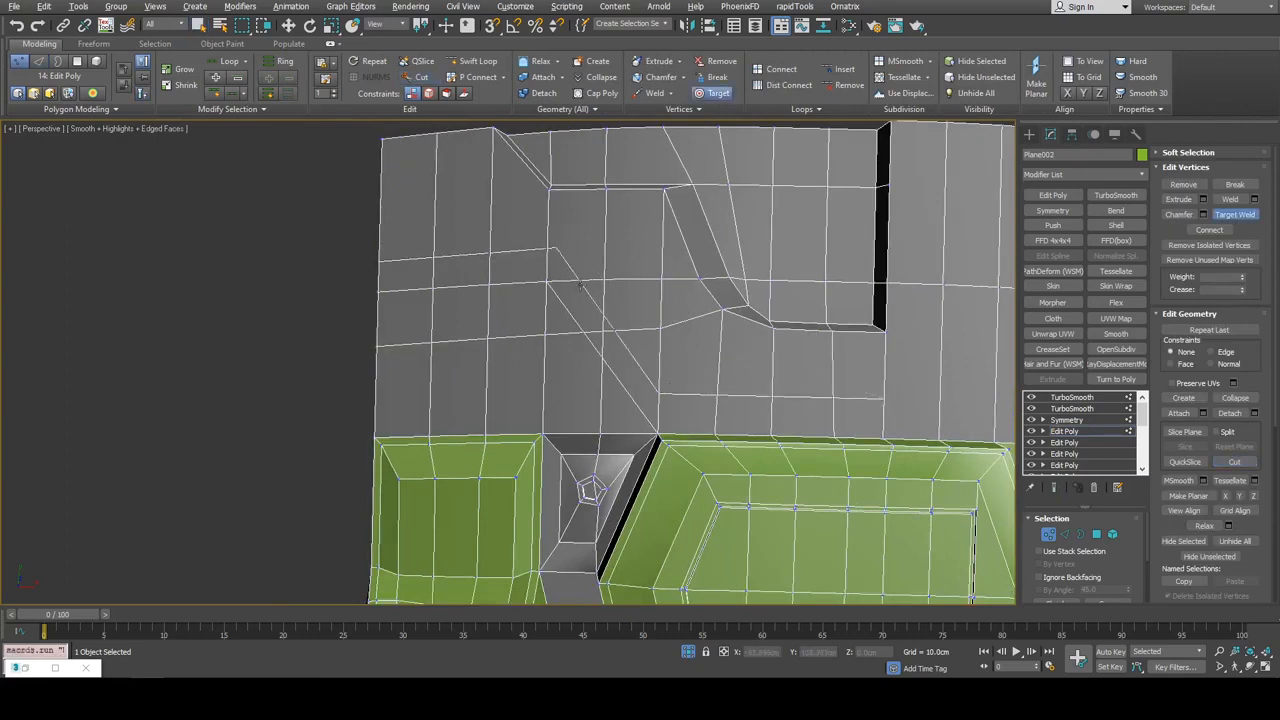
right_click(562, 252)
middle_drag(625, 275, 637, 265)
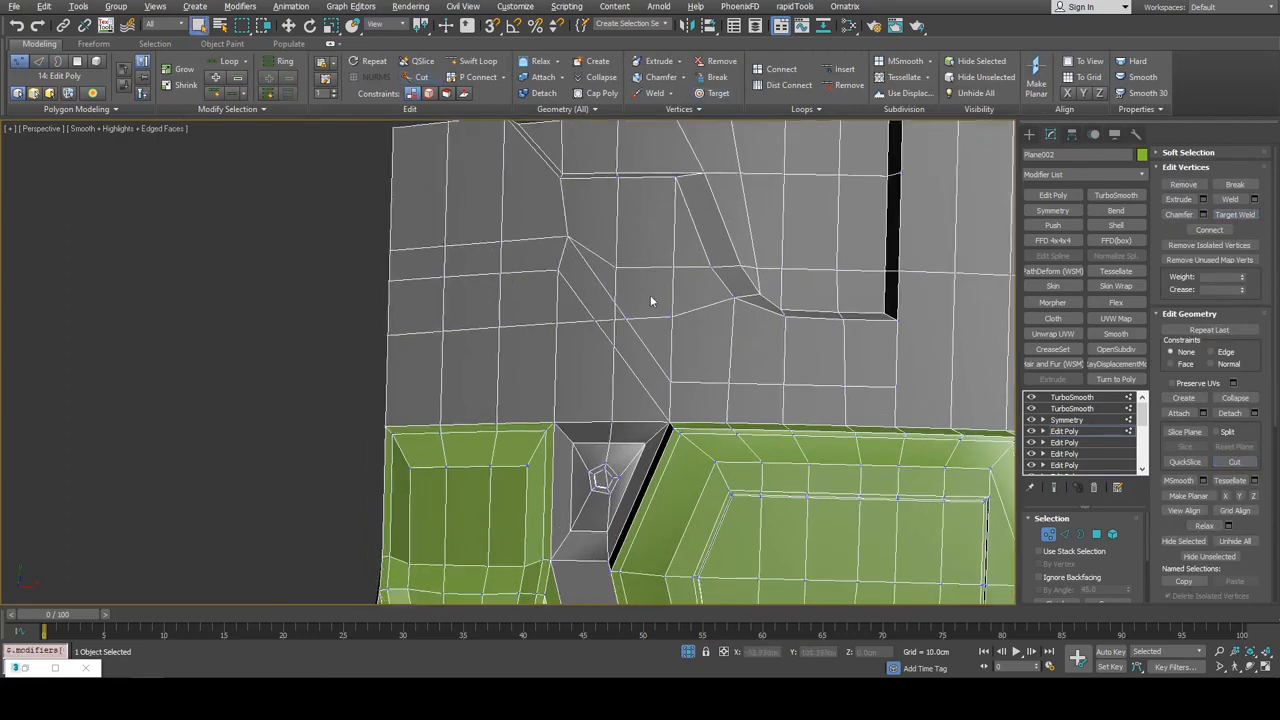
Select the stepped strip of grey polygons from the centre to the outer edge and bevel it inward
key(4)
click(865, 410)
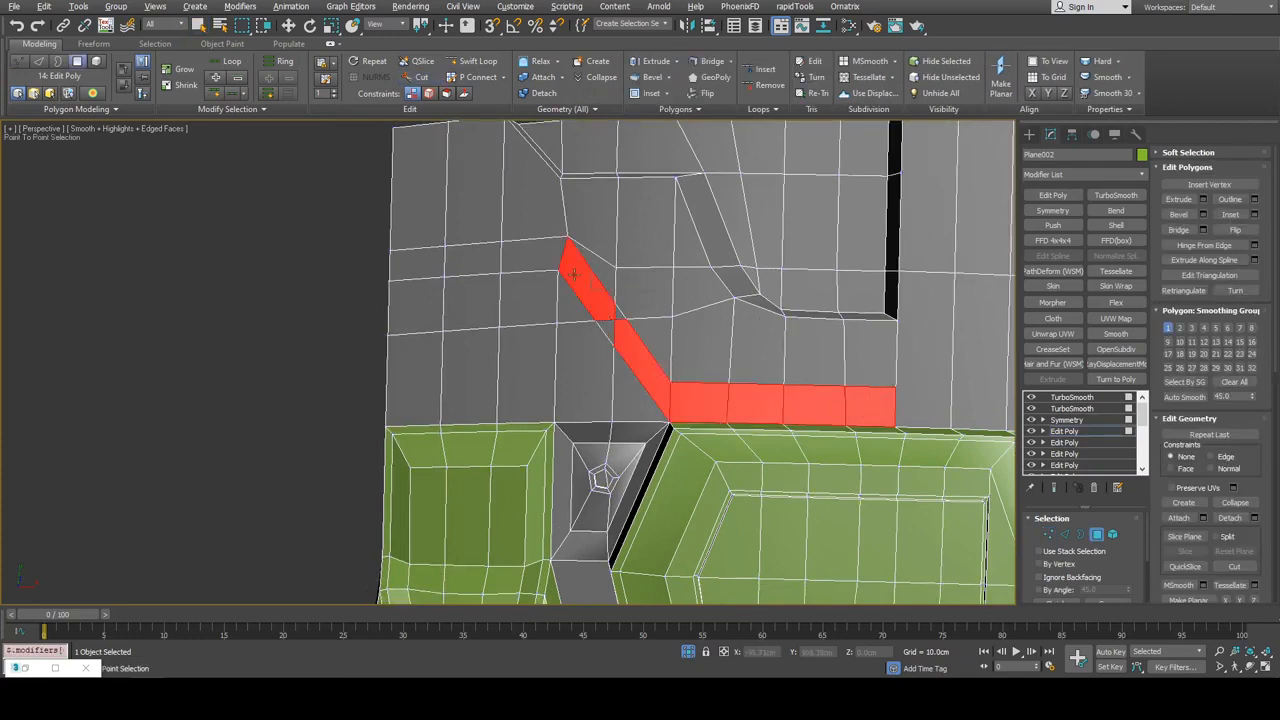
click(420, 262)
alt+middle_drag(658, 315, 636, 298)
key(ctrl+shift+b)
drag(614, 306, 612, 328)
click(612, 328)
right_click(612, 328)
alt+middle_drag(612, 328, 420, 265)
click(383, 263)
Examine the bevelled stepped strip on the smoothed, mirrored mesh, comparing it with the low-poly cage
key(ctrl+e)
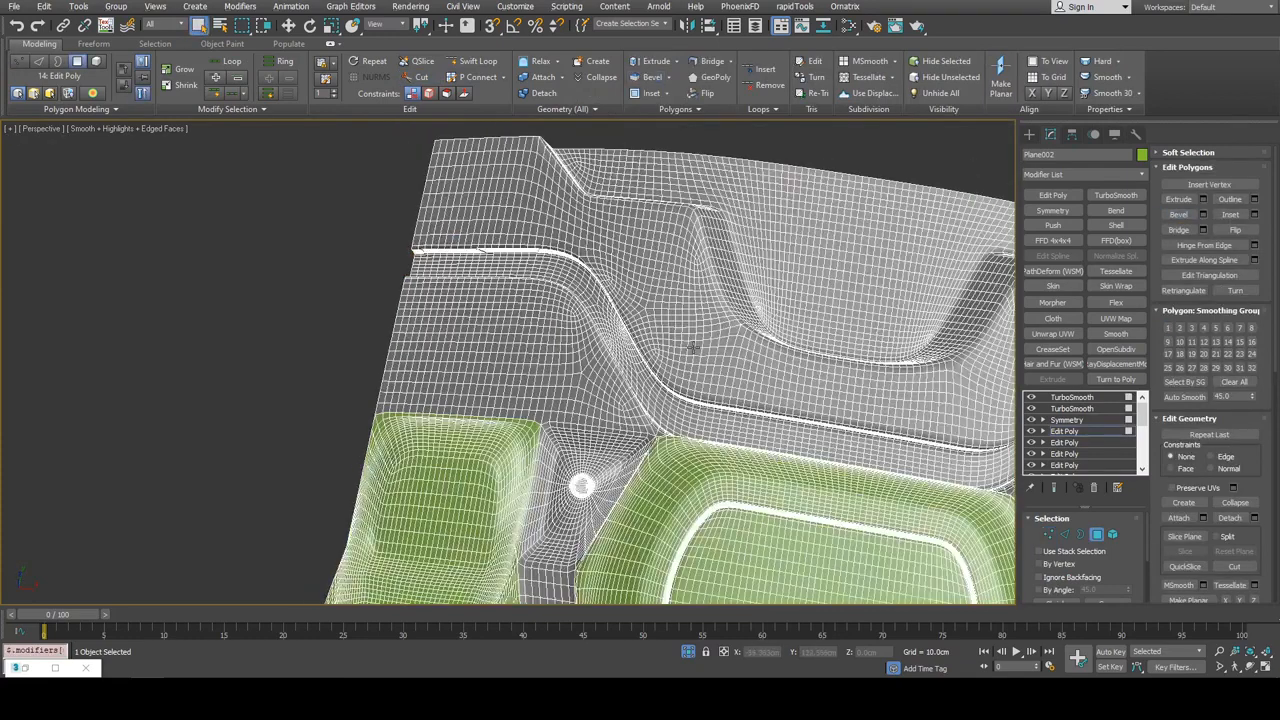
key(F4)
alt+middle_drag(691, 349, 721, 373)
scroll(660, 351, down, 5)
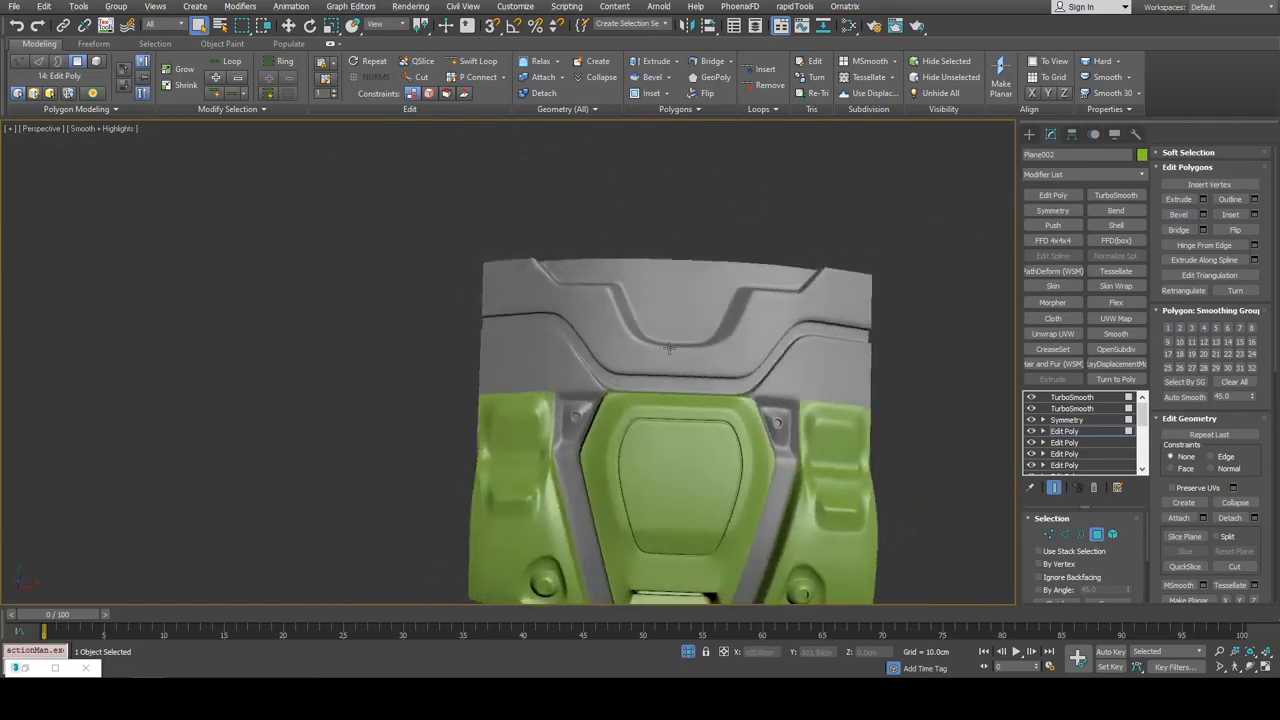
middle_drag(610, 356, 626, 318)
scroll(587, 354, up, 5)
key(F4)
key(ctrl+e)
key(ctrl+e)
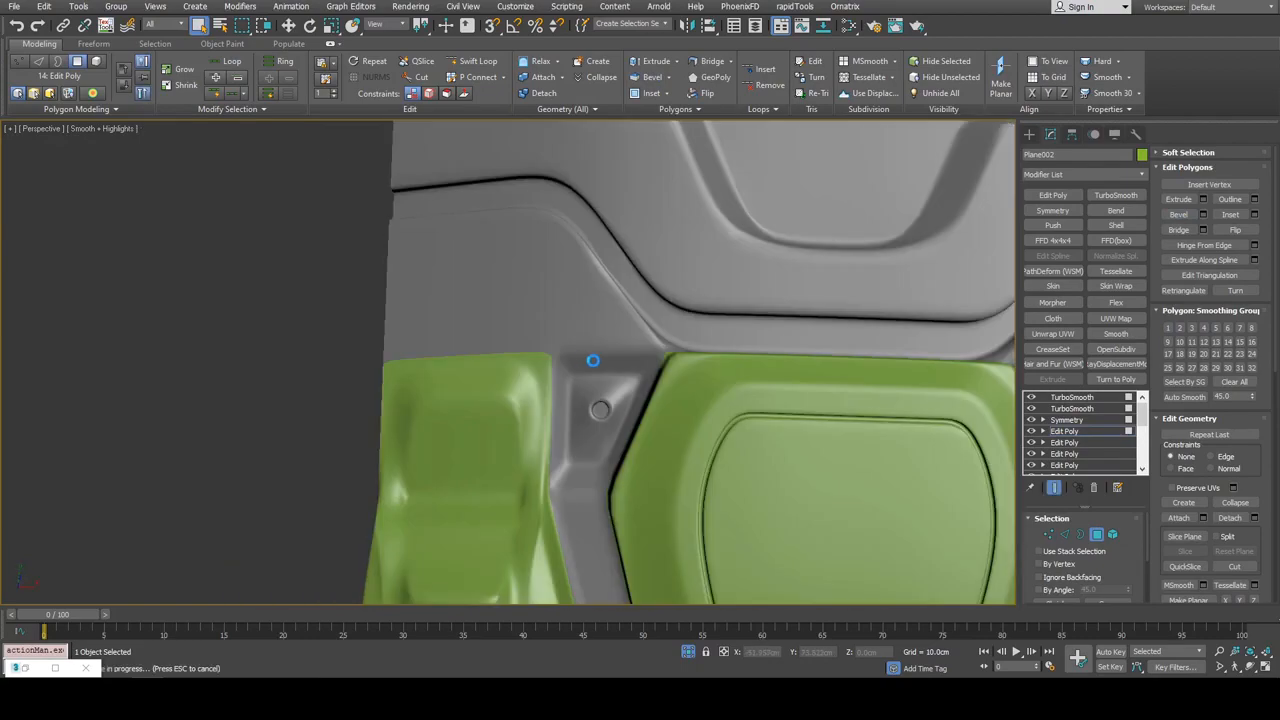
scroll(591, 360, down, 3)
key(F4)
mouse_move(596, 368)
middle_down()
mouse_move(603, 332)
mouse_move(605, 357)
middle_up()
key(F4)
key(ctrl+e)
Cut a line from the side green panel's upper inner corner around the diagonal slope to the grey area's outer edge
scroll(577, 346, up, 3)
key(1)
key(alt+c)
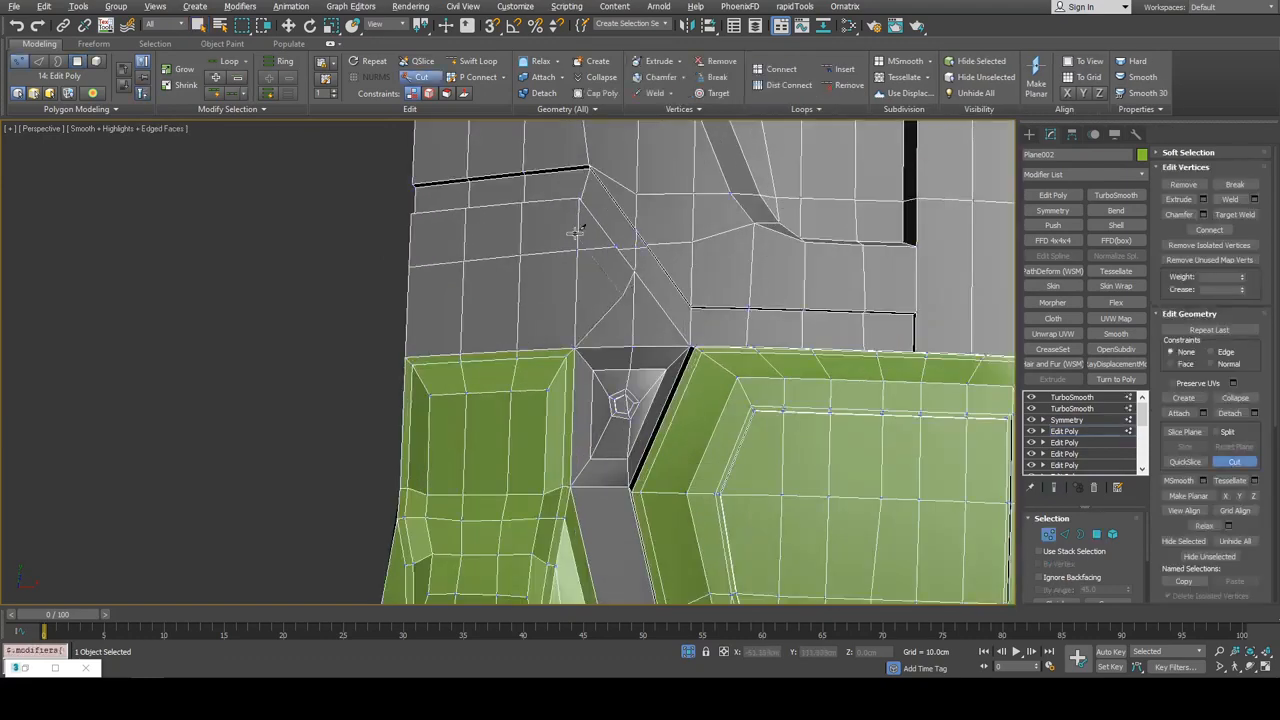
right_click(546, 243)
Target weld the neighbouring vertices at the new cut's upper bend and cut the connecting edge beside the slope
key(ctrl+shift+w)
click(578, 236)
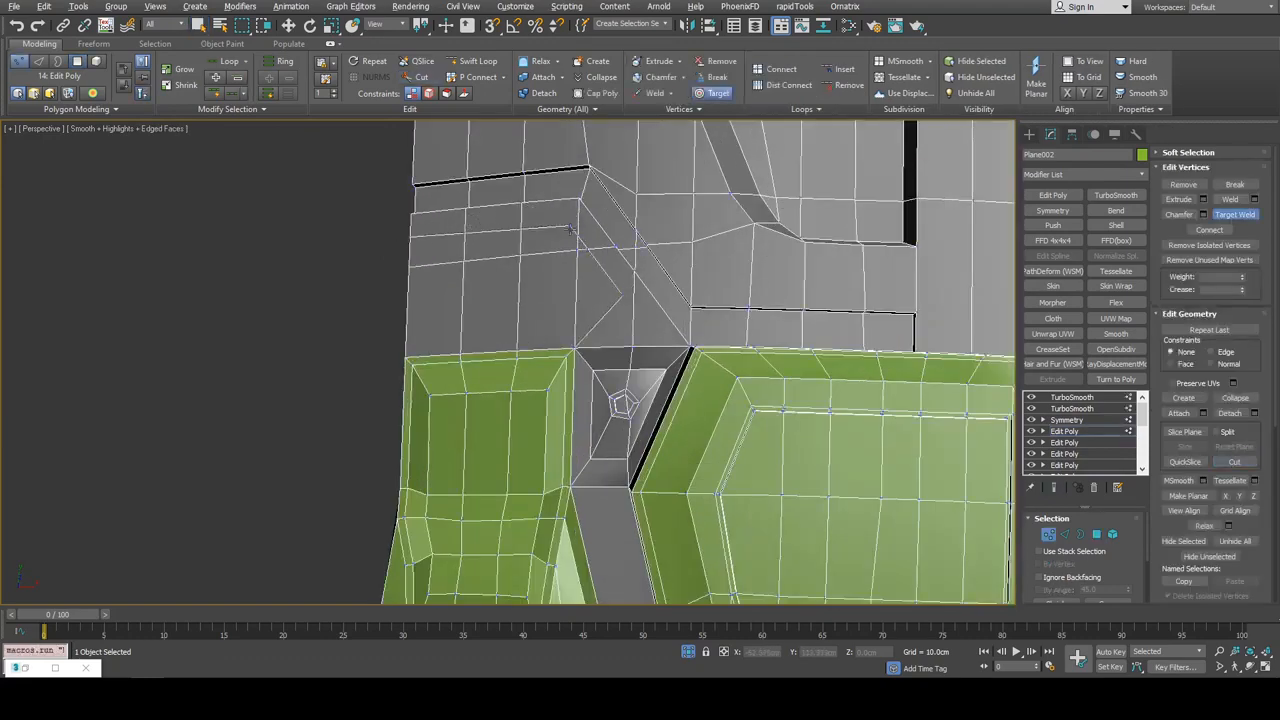
click(570, 227)
key(alt+c)
right_click(602, 252)
Detach the side green panel together with the adjoining grey polygons inside the cut line as a separate object
alt+middle_drag(602, 252, 642, 272)
scroll(654, 266, down, 3)
middle_drag(642, 272, 638, 225)
alt+middle_drag(638, 225, 595, 270)
key(4)
alt+middle_drag(476, 285, 377, 237)
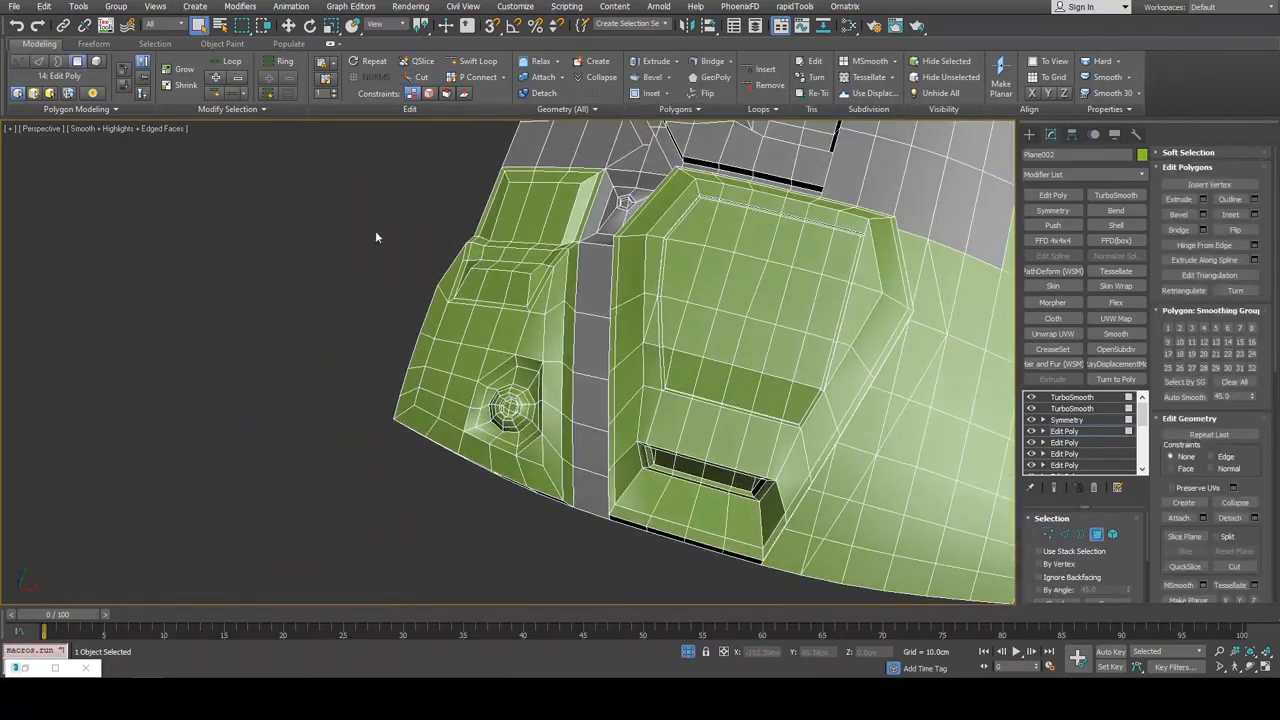
drag(554, 522, 568, 526)
scroll(568, 526, up, 5)
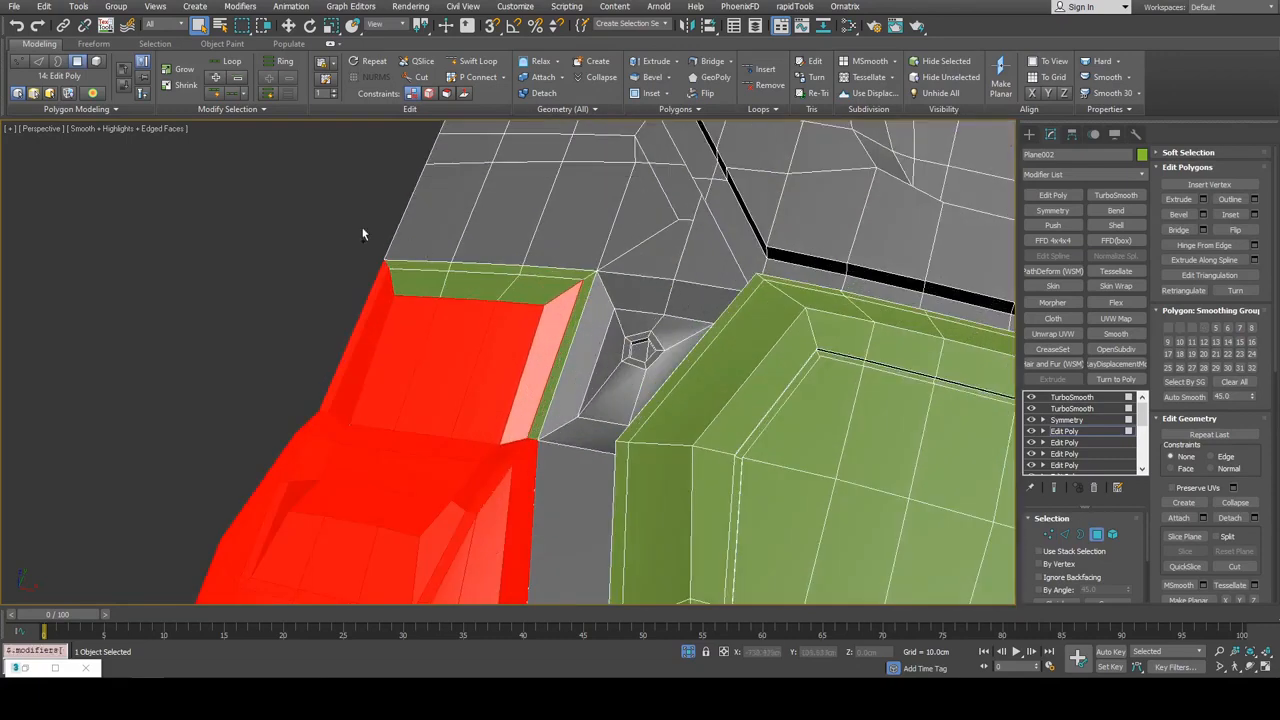
ctrl+drag(586, 300, 586, 300)
alt+middle_drag(586, 300, 598, 276)
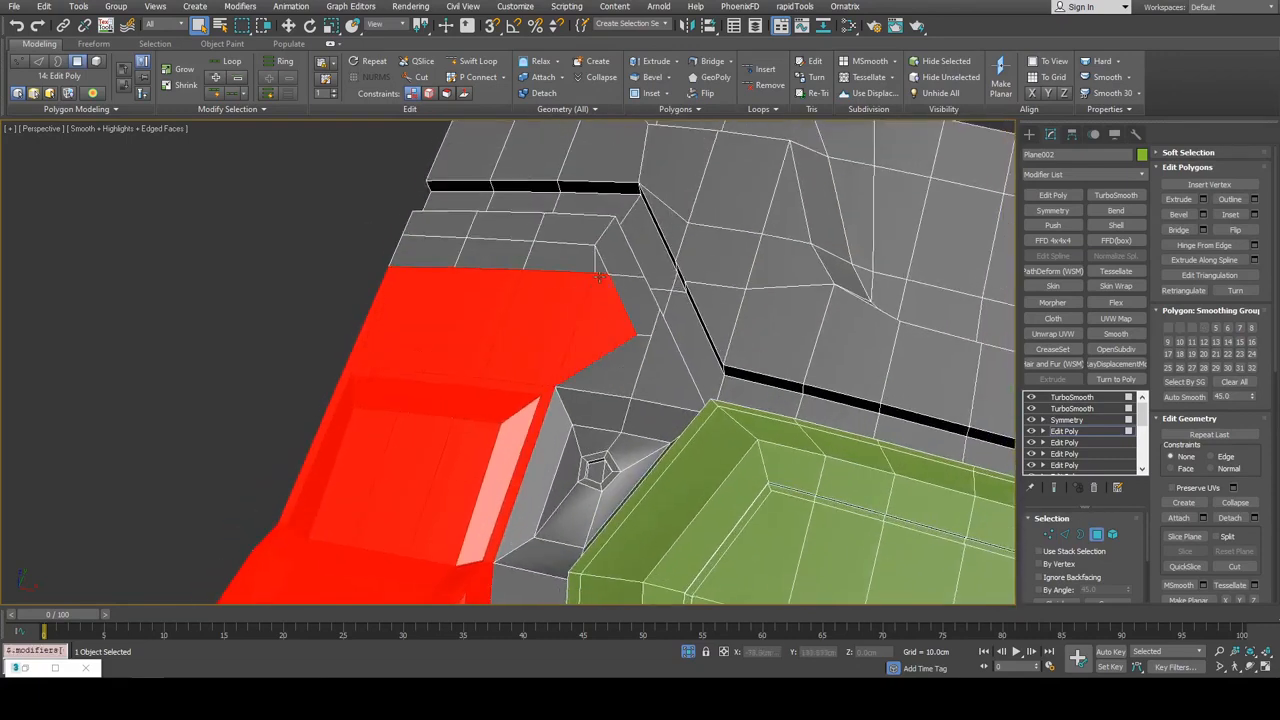
ctrl+click(562, 262)
ctrl+click(496, 257)
ctrl+click(432, 253)
scroll(470, 285, down, 6)
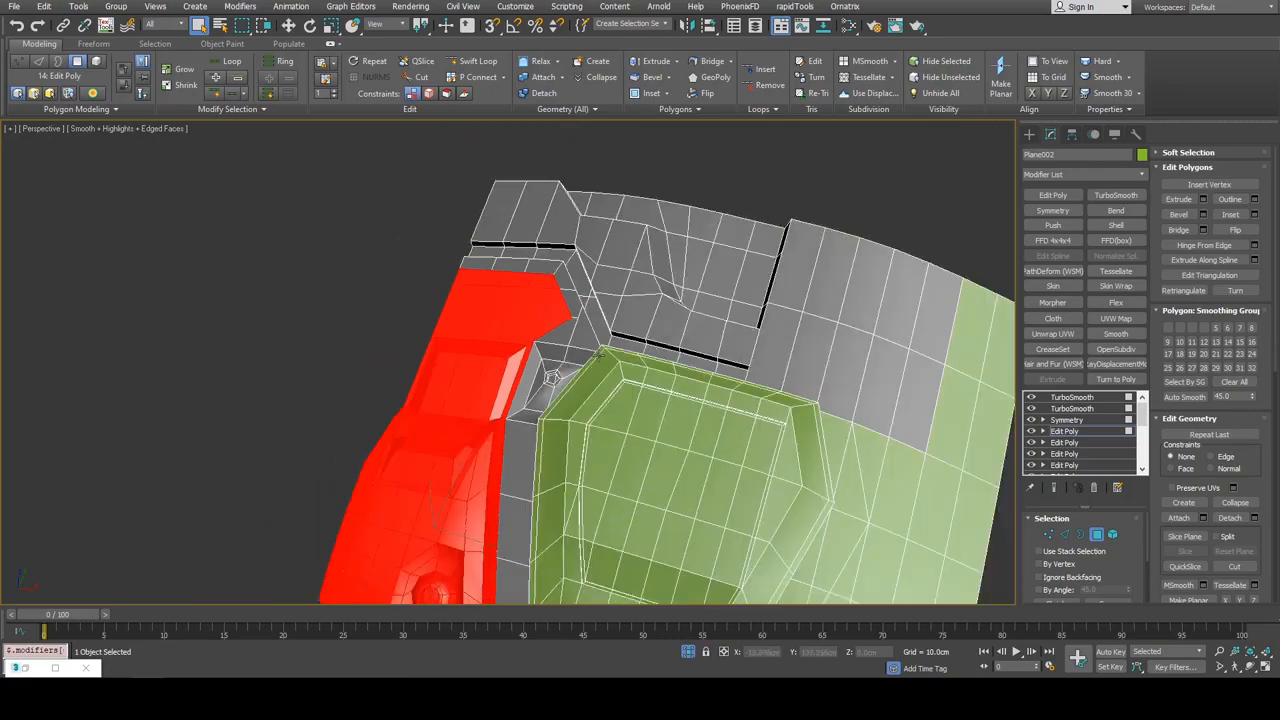
alt+middle_drag(587, 320, 590, 375)
middle_drag(581, 271, 583, 306)
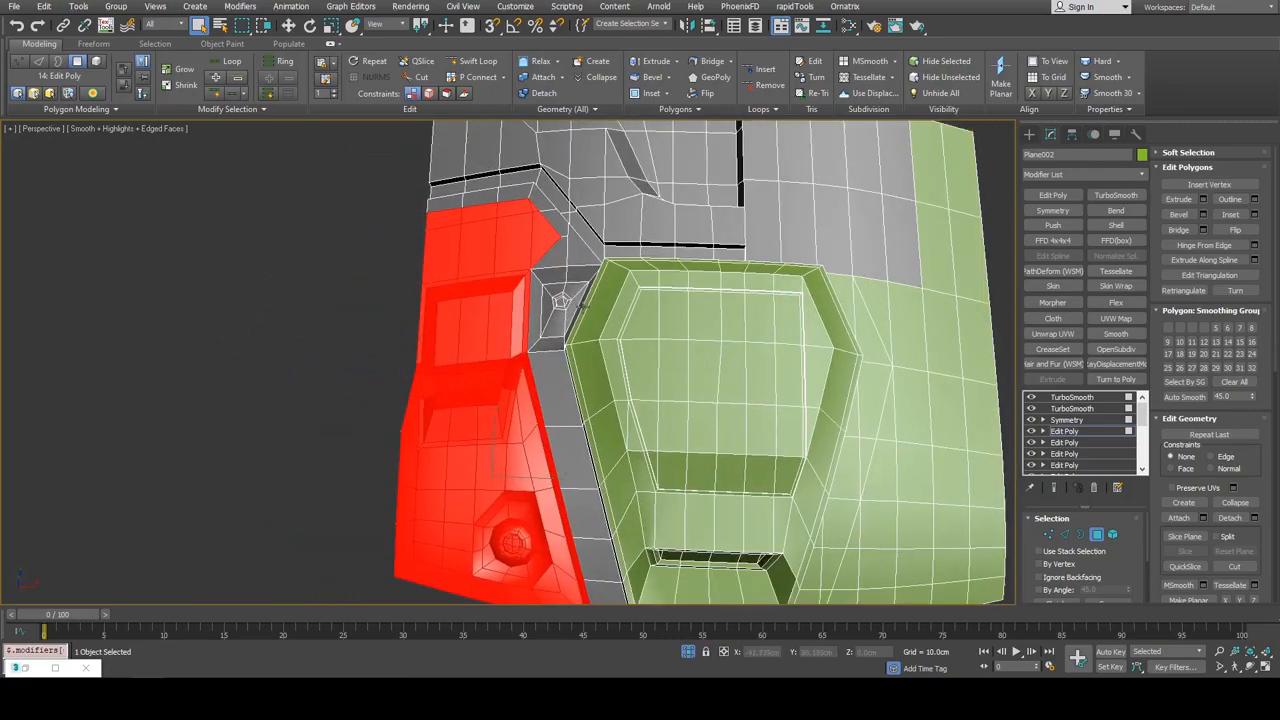
key(alt+d)
click(760, 452)
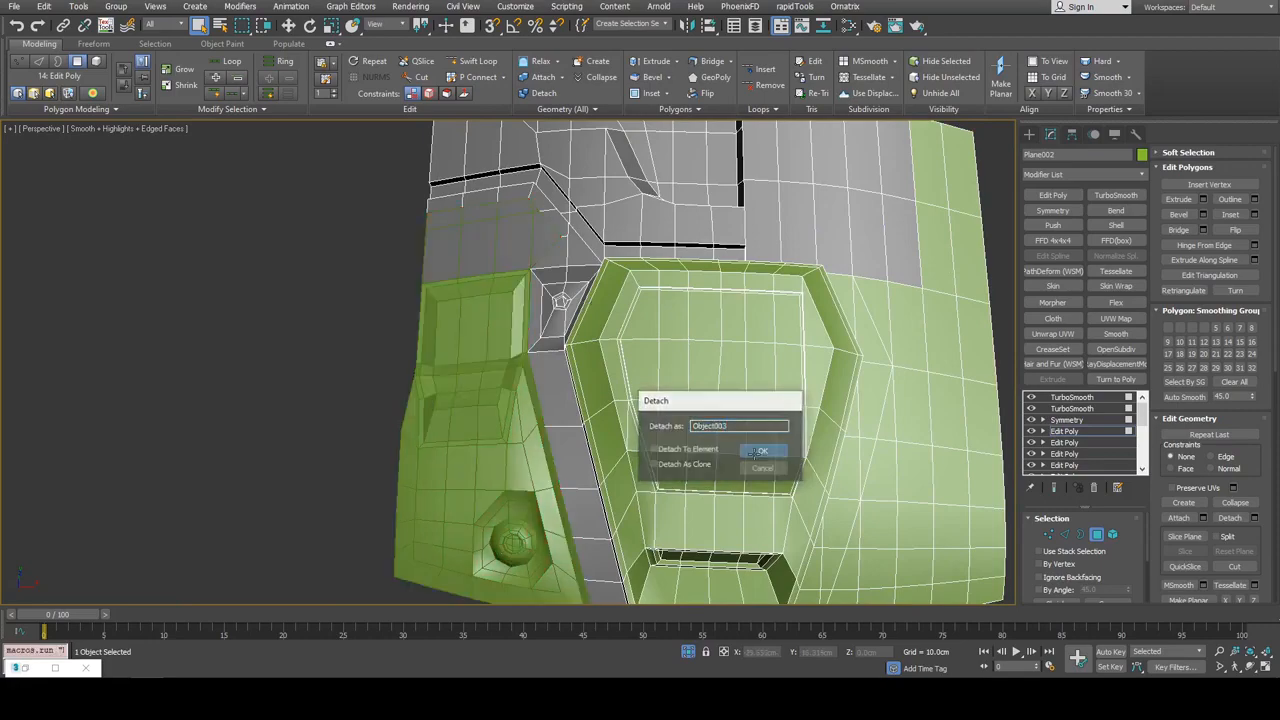
Select the central green panel from its rim loop inward and detach the selected polygons as a separate object
key(4)
alt+middle_drag(725, 395, 667, 349)
scroll(669, 366, down, 3)
key(4)
scroll(680, 350, up, 5)
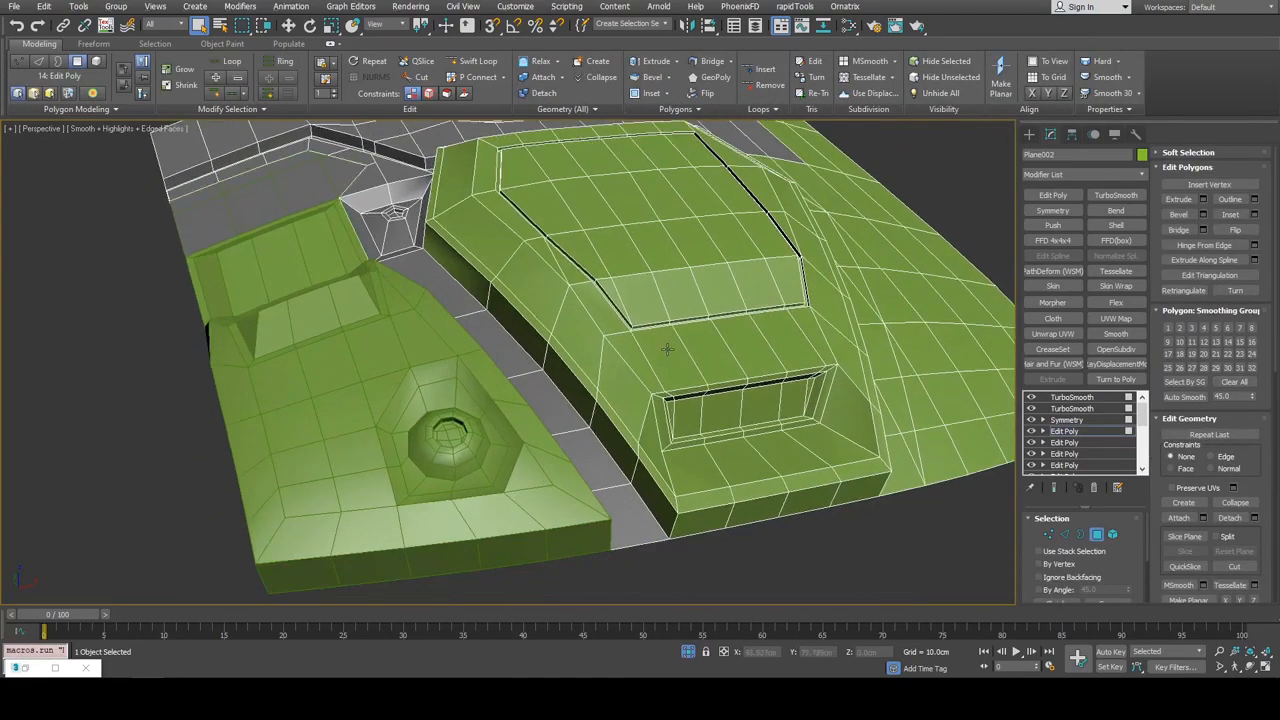
middle_drag(677, 448, 627, 413)
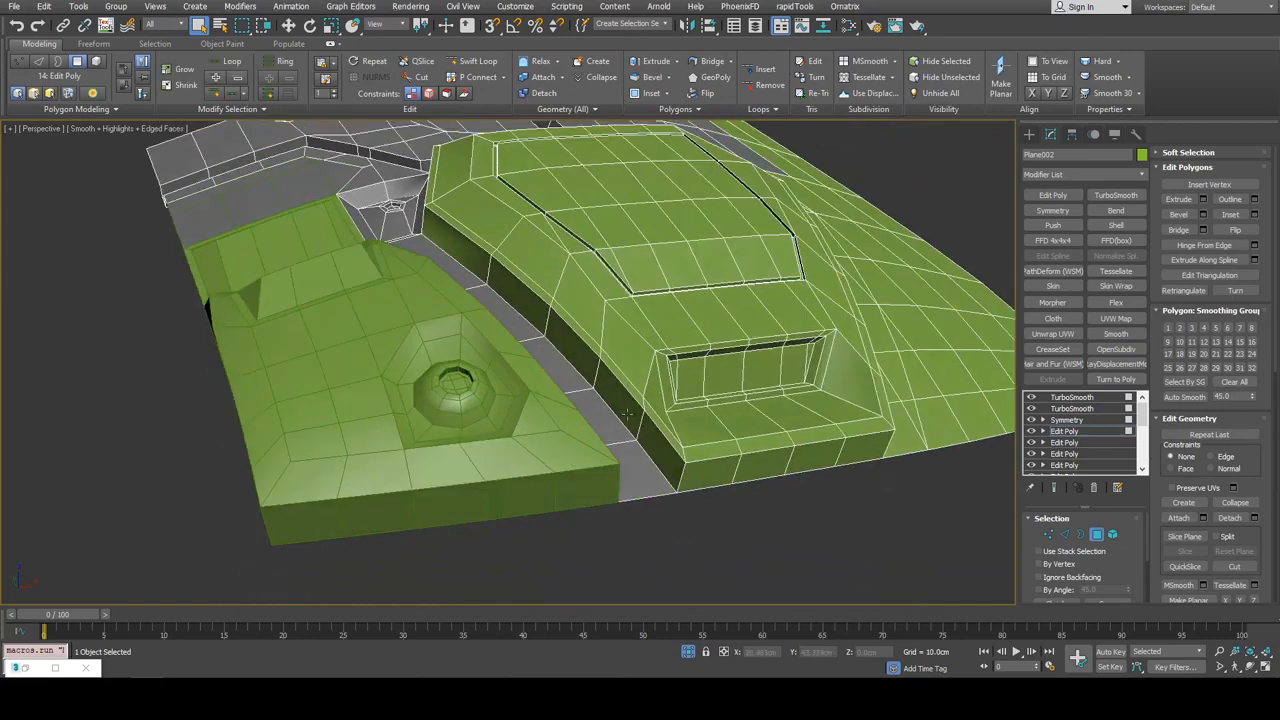
double_click(592, 345)
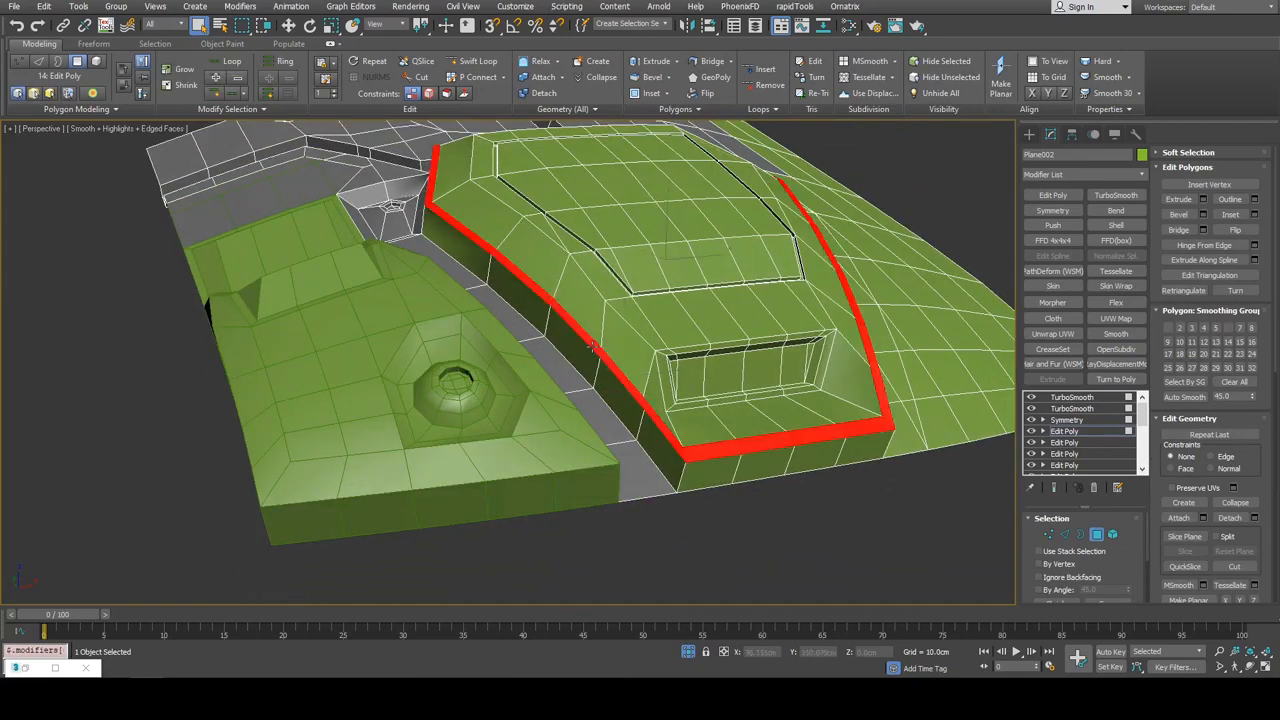
click(1108, 600)
scroll(806, 443, up, 4)
scroll(806, 443, down, 1)
alt+middle_drag(806, 443, 529, 291)
alt+middle_drag(792, 395, 513, 357)
ctrl+drag(681, 434, 683, 436)
alt+middle_drag(683, 436, 576, 303)
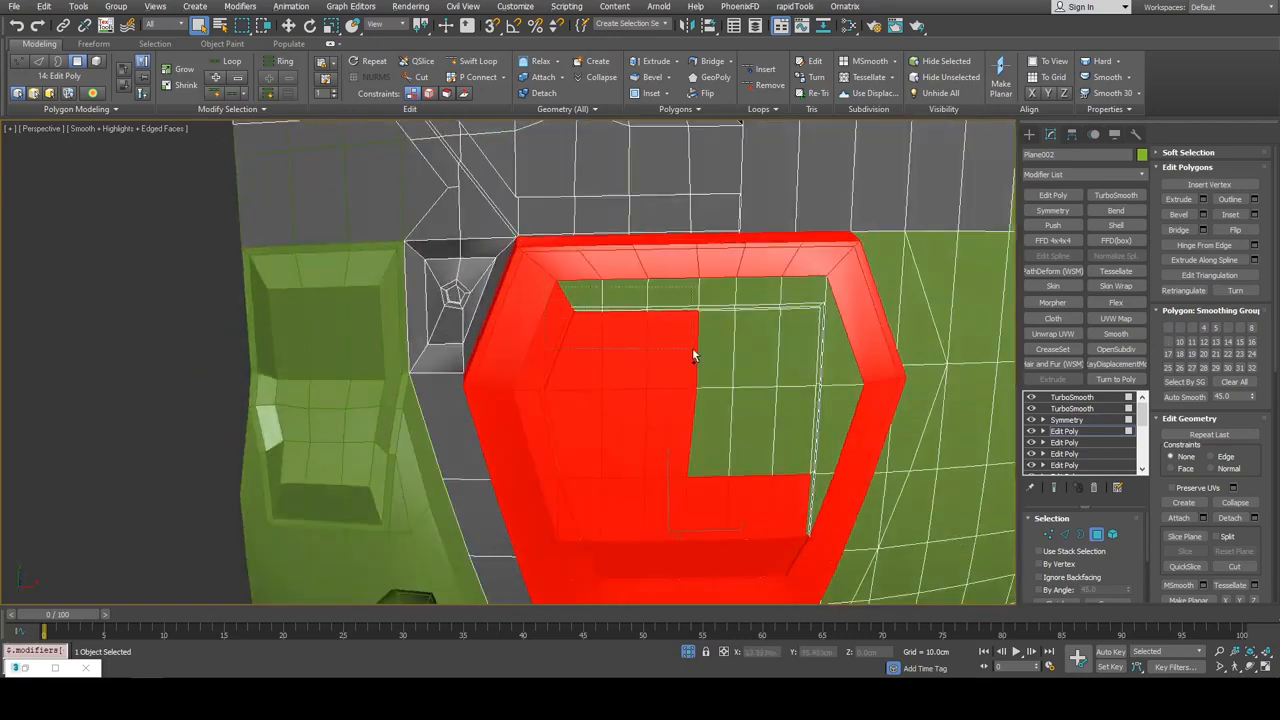
ctrl+drag(693, 350, 715, 359)
alt+middle_drag(715, 359, 826, 354)
scroll(774, 357, down, 2)
key(alt+d)
click(767, 450)
Add a Symmetry modifier with X mirror axis and Flip enabled to the remaining mesh
key(4)
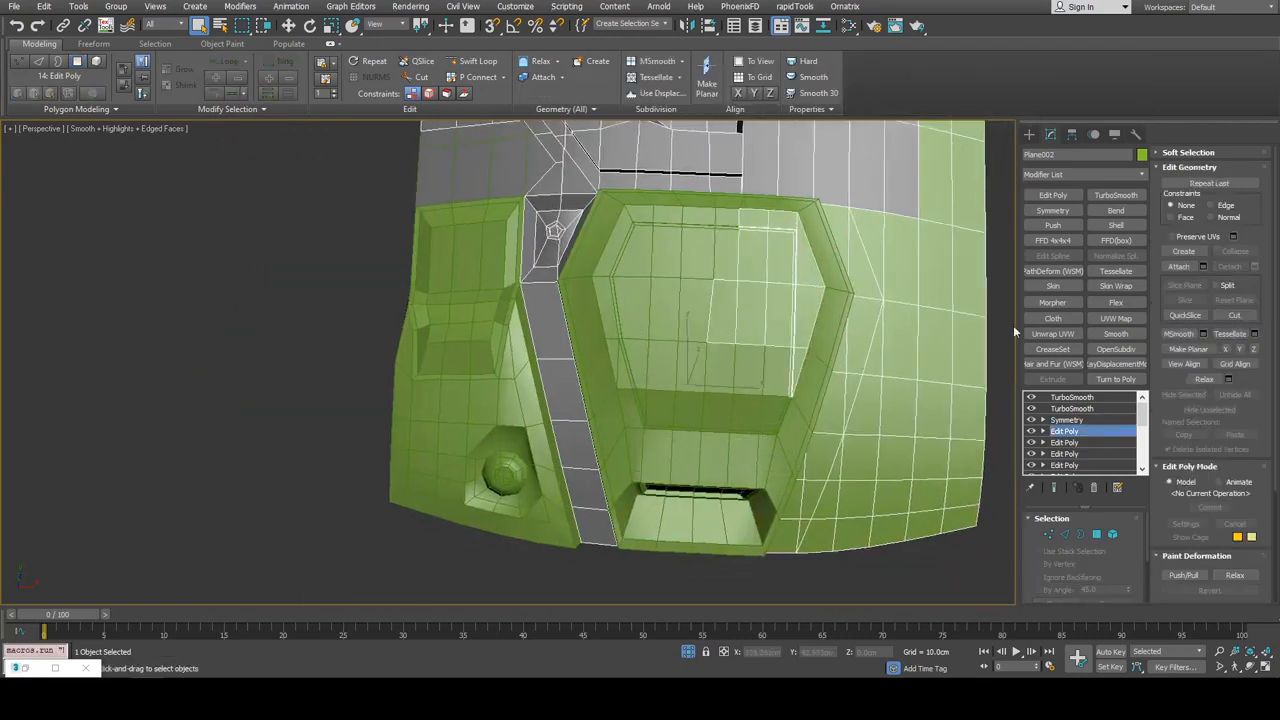
click(1052, 210)
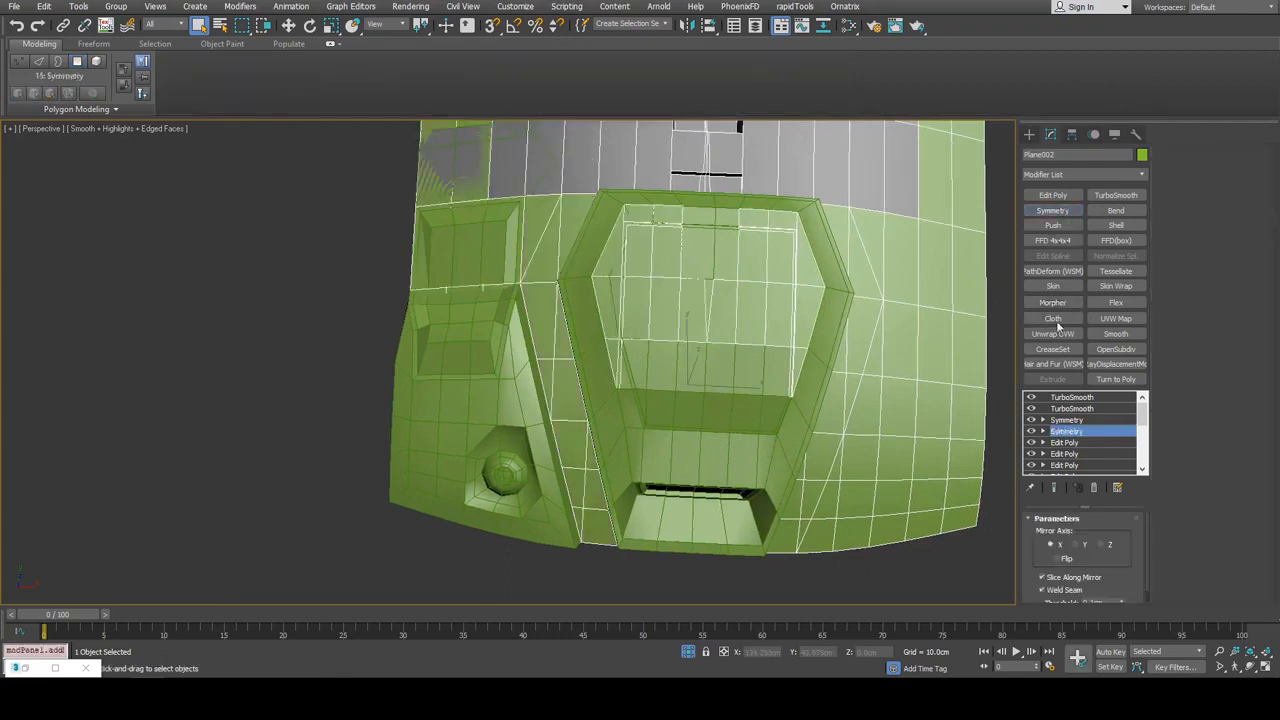
click(1056, 559)
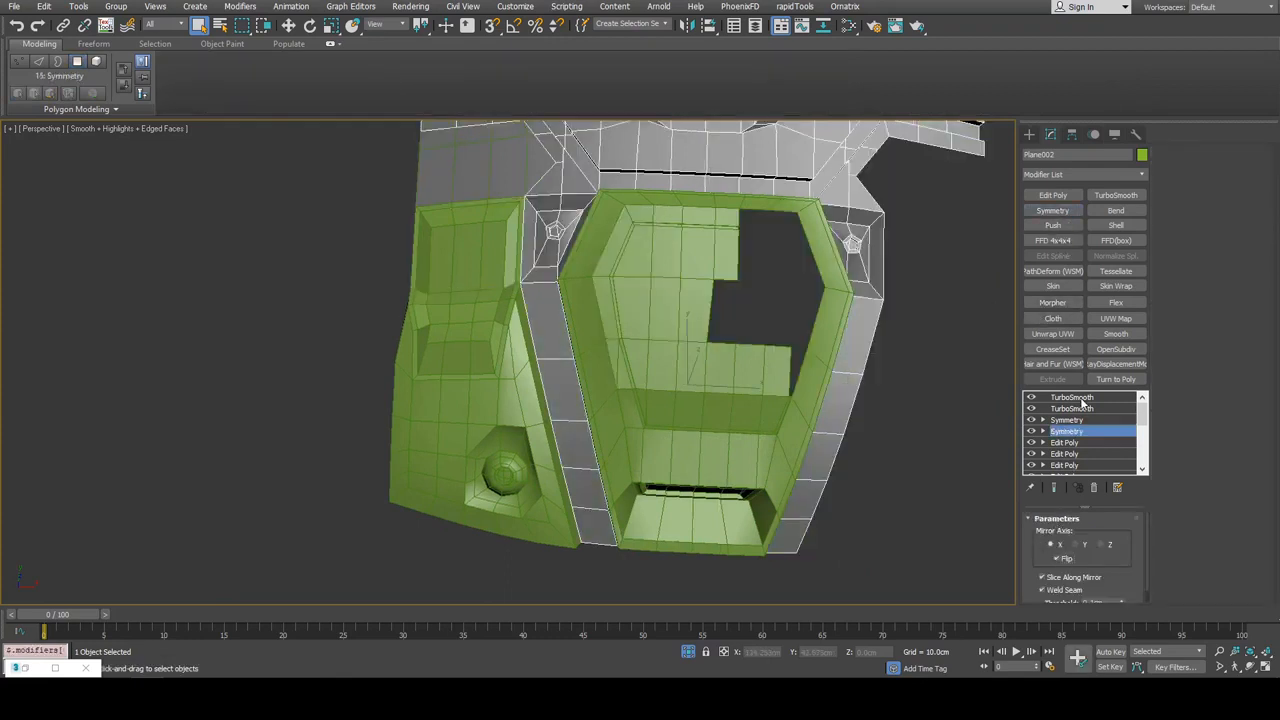
Copy the original Symmetry and both TurboSmooth modifiers and paste them above a new Edit Poly on the detached central panel
click(1066, 420)
shift+click(1070, 398)
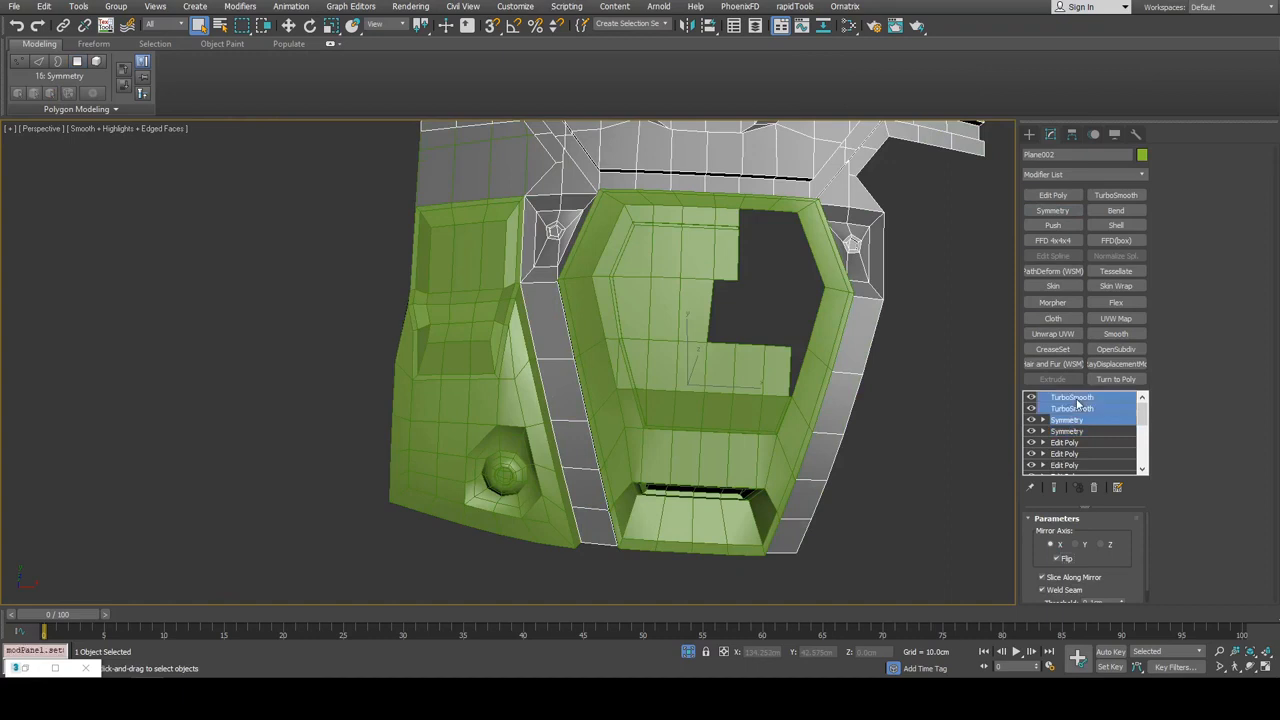
right_click(1072, 400)
click(1106, 164)
click(668, 279)
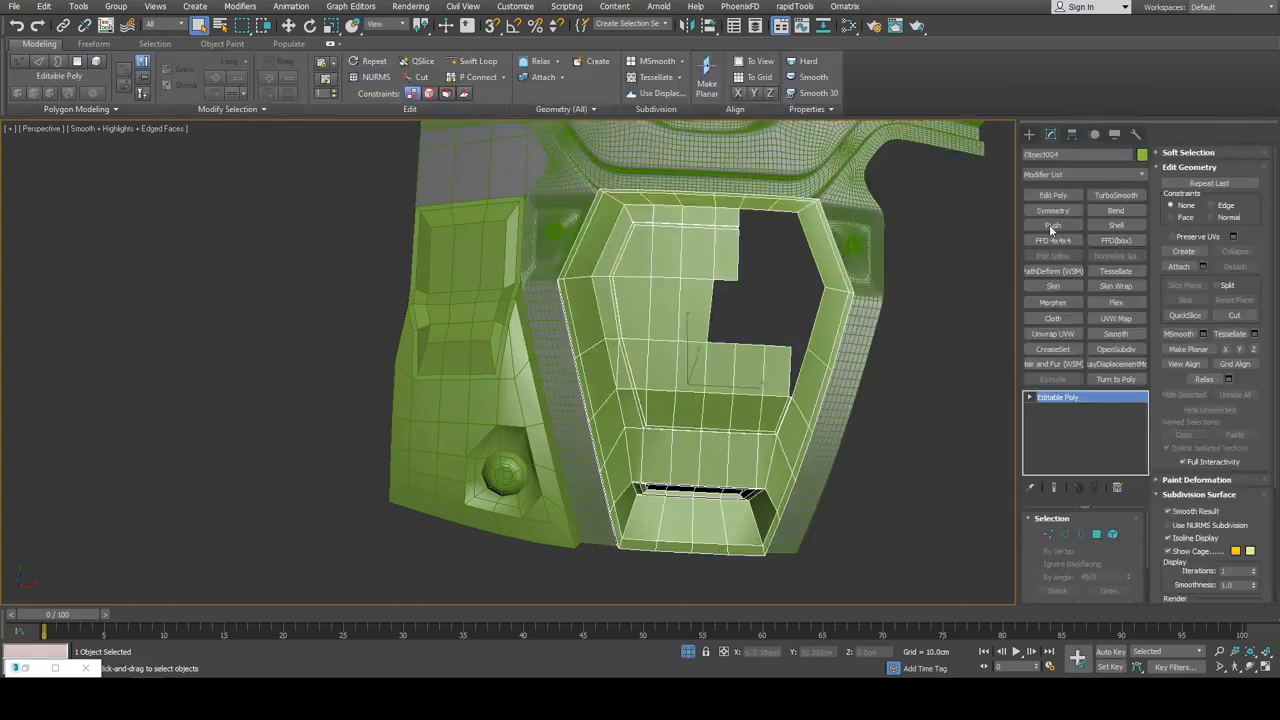
click(1053, 195)
right_click(1063, 398)
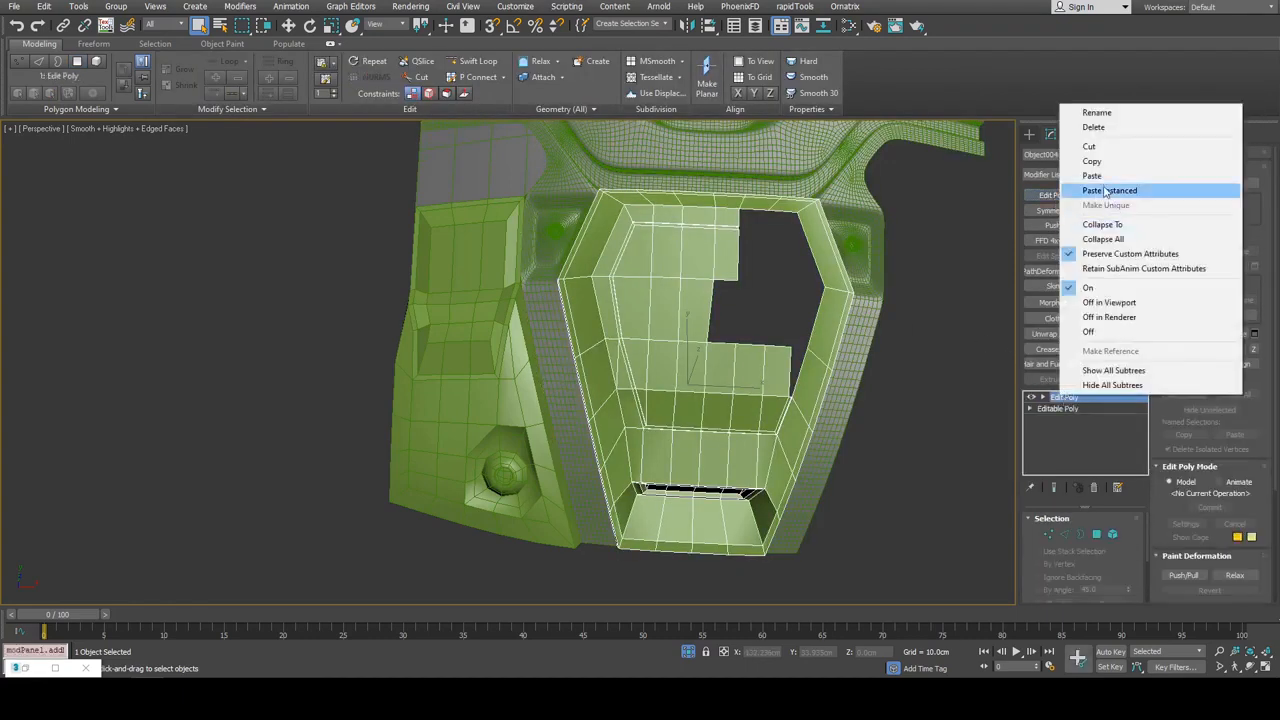
click(1062, 177)
Add an Edit Poly to the detached side panel and paste the copied Symmetry and TurboSmooth modifiers above it
click(493, 301)
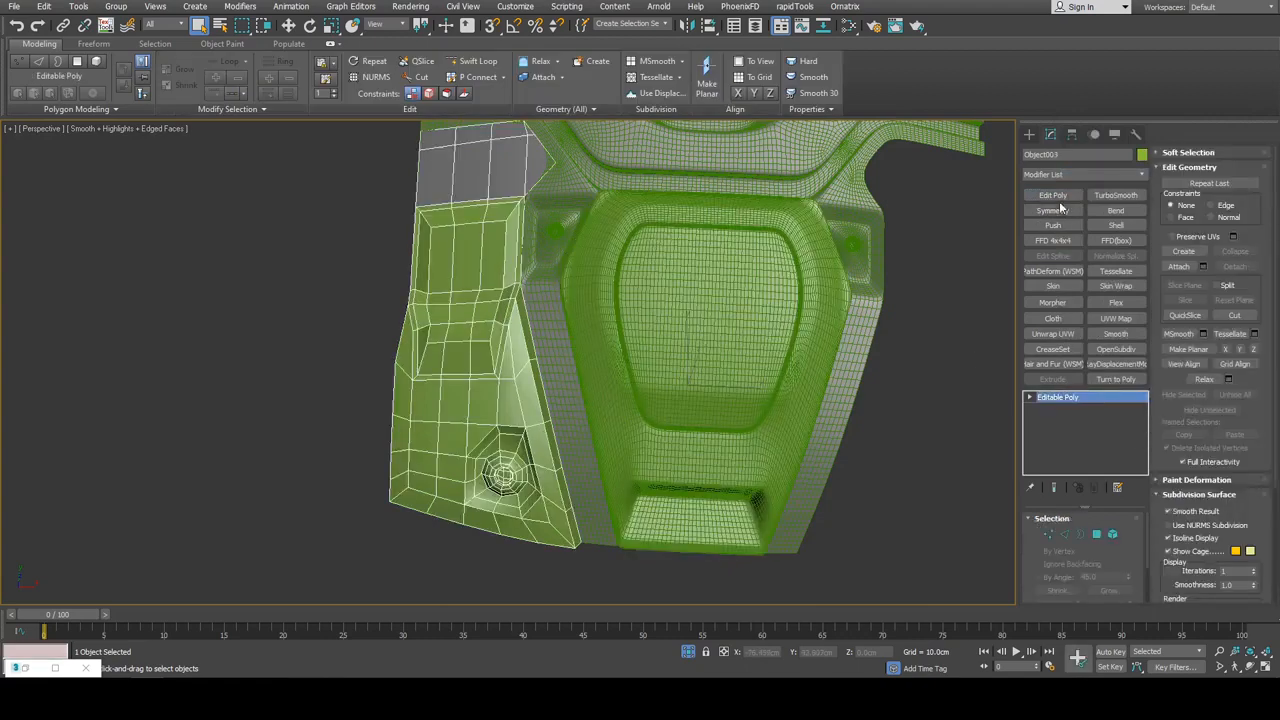
right_click(1065, 406)
click(1063, 178)
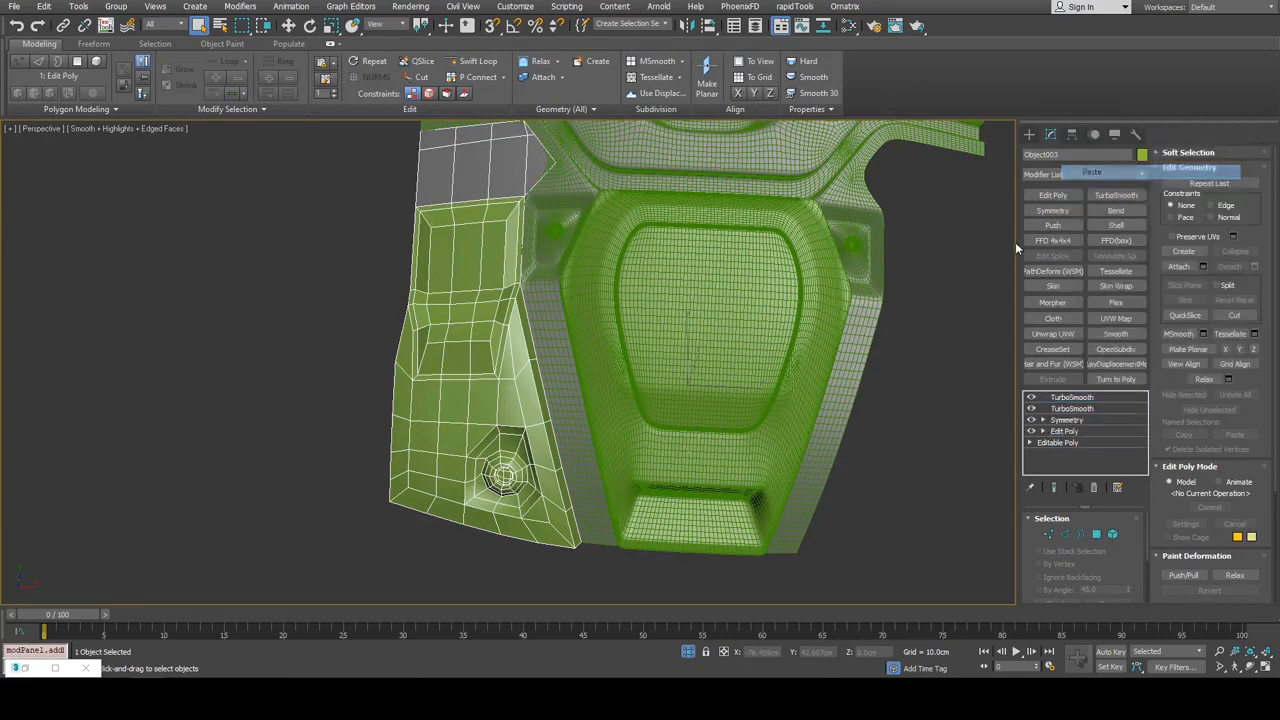
Examine the smoothed grey end of the side panel against the surrounding grey mesh, with and without wireframe
click(880, 580)
key(alt+q)
key(F4)
alt+middle_drag(741, 387, 656, 388)
scroll(532, 289, up, 5)
key(F4)
click(574, 314)
scroll(578, 308, up, 6)
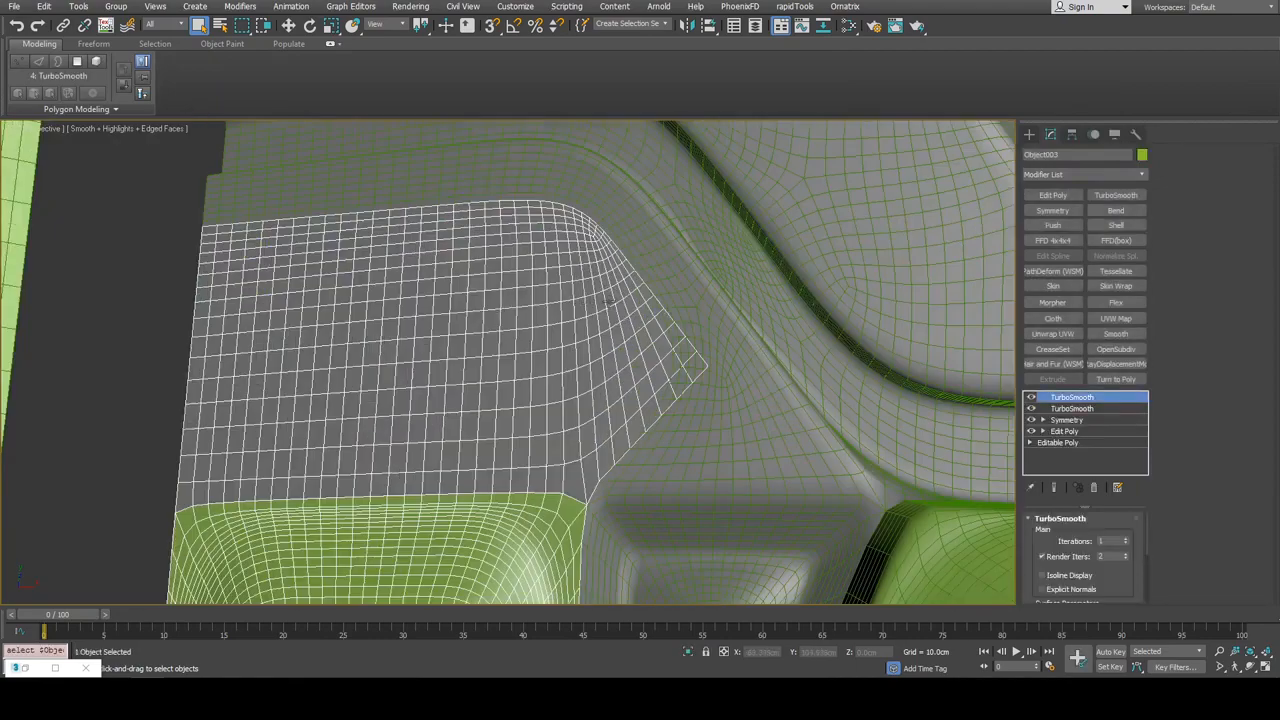
click(652, 268)
middle_drag(590, 308, 637, 334)
scroll(637, 334, down, 3)
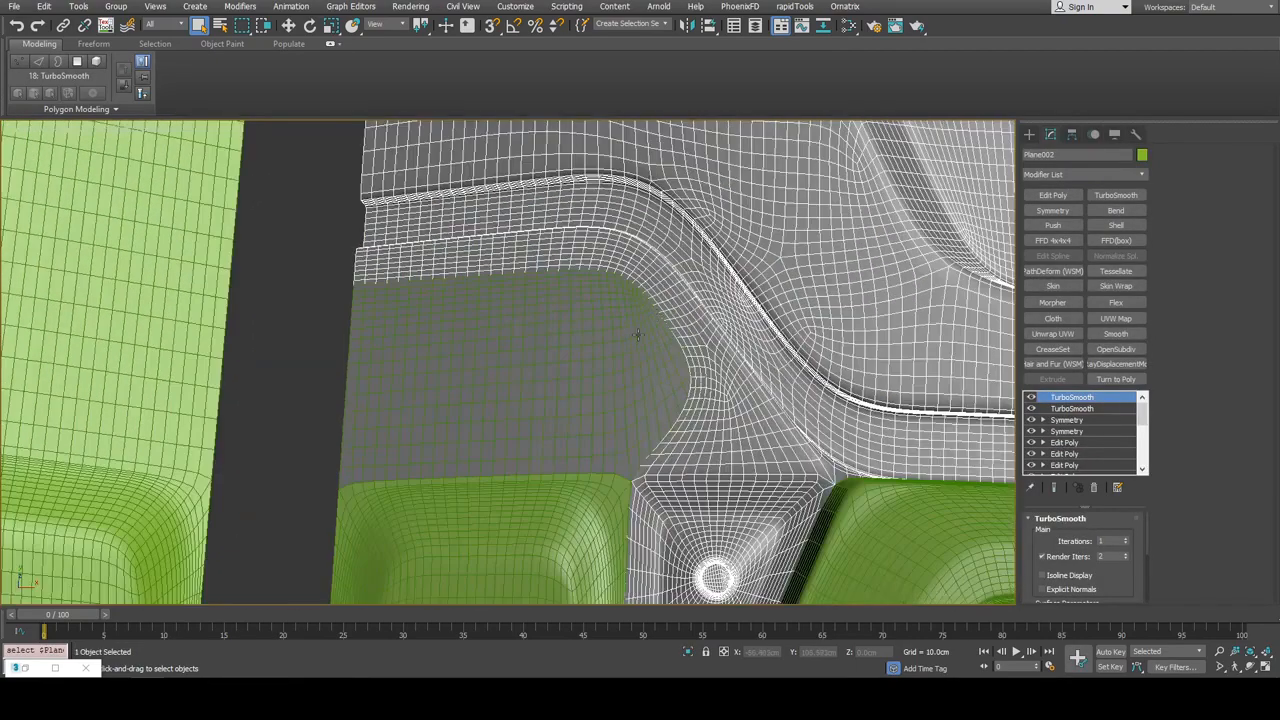
key(F4)
key(F4)
Isolate the detached side panel and add another Edit Poly modifier above its existing one
click(534, 290)
key(alt+q)
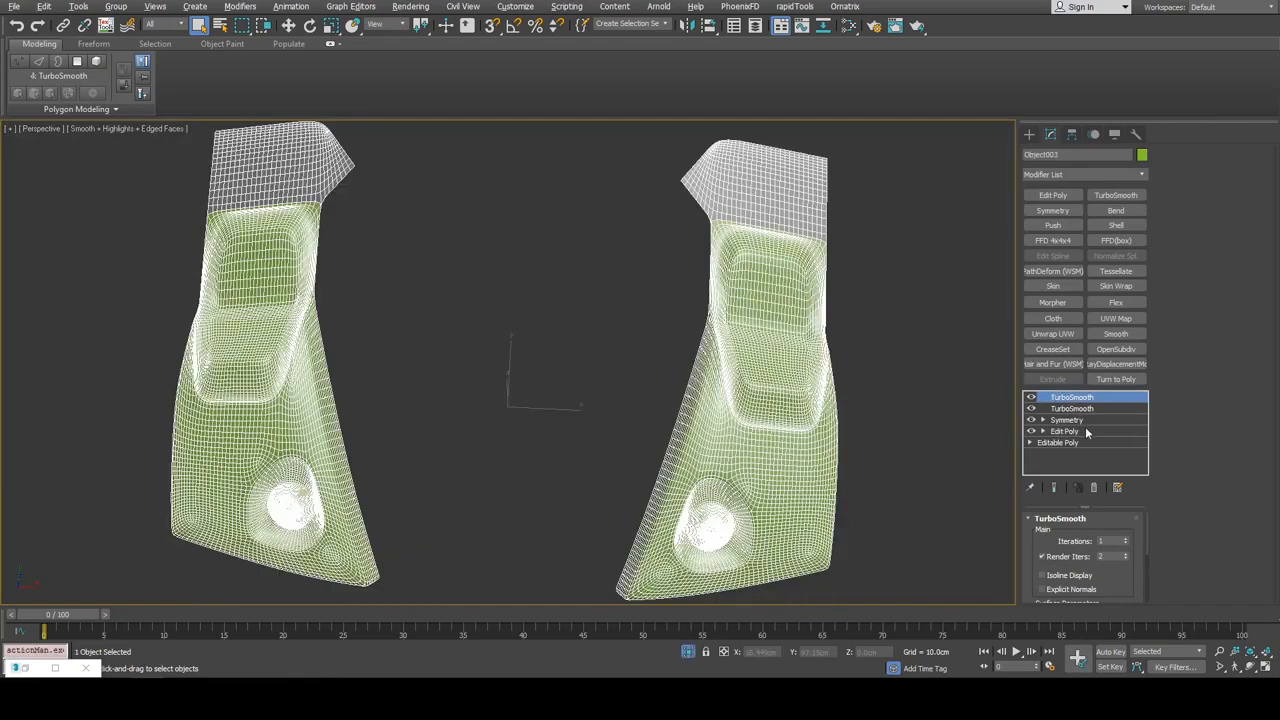
click(1088, 432)
click(1061, 198)
Extrude the open border edges around the side panel's grey end to form a thin side wall
key(2)
click(332, 187)
key(z)
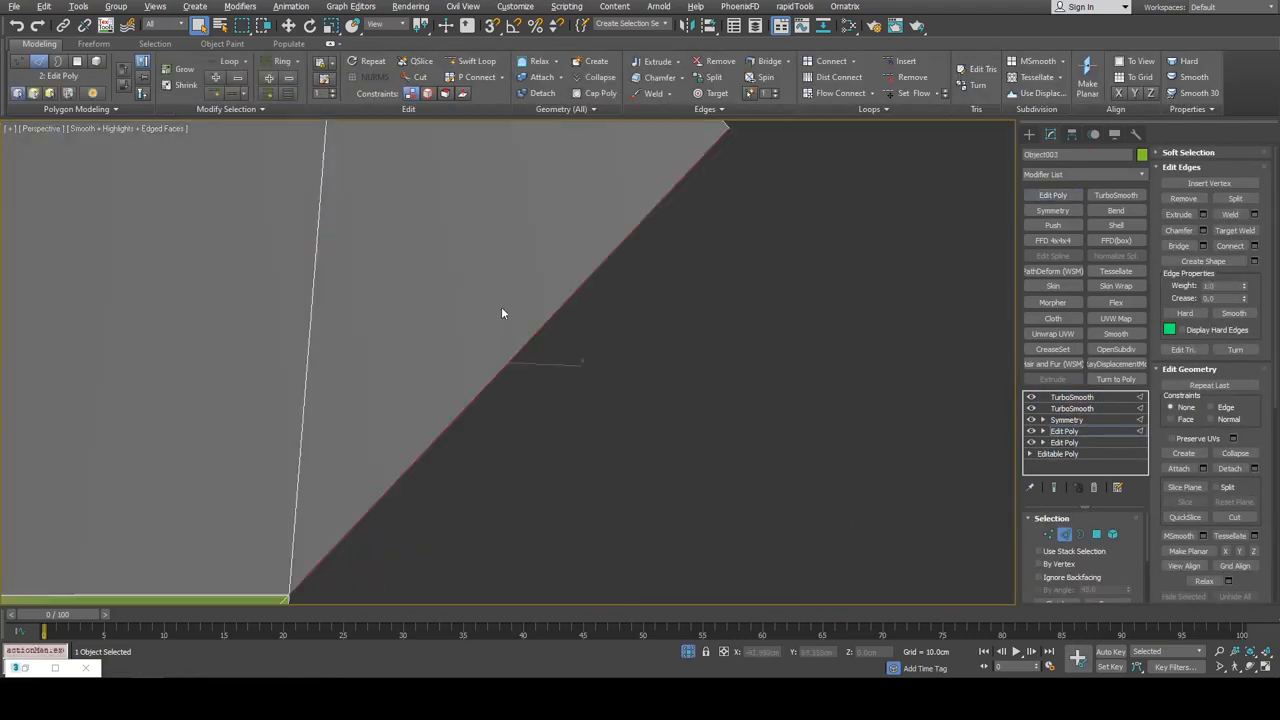
alt+middle_drag(501, 306, 552, 262)
scroll(552, 262, down, 1)
double_click(542, 307)
scroll(536, 318, down, 3)
middle_drag(536, 318, 580, 285)
key(z)
key(w)
scroll(540, 352, up, 3)
mouse_move(538, 354)
alt+middle_down()
mouse_move(517, 327)
mouse_move(573, 327)
mouse_move(536, 330)
alt+middle_up()
shift+drag(522, 345, 532, 360)
alt+middle_drag(540, 360, 756, 359)
key(q)
click(756, 359)
Set material ID 1 on all side panel polygons and check the green and grey sub-materials in the Slate Material Editor
key(grave)
key(F4)
alt+middle_drag(756, 297, 629, 423)
scroll(617, 280, up, 5)
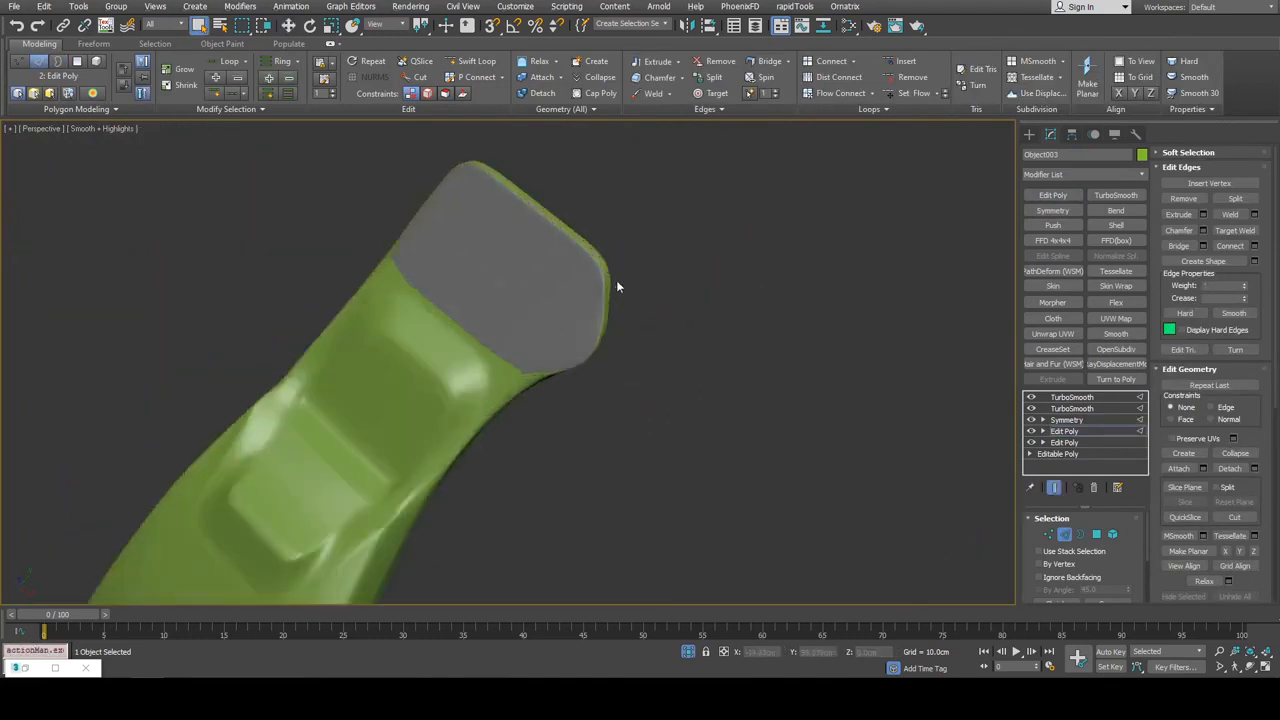
scroll(629, 283, down, 3)
key(4)
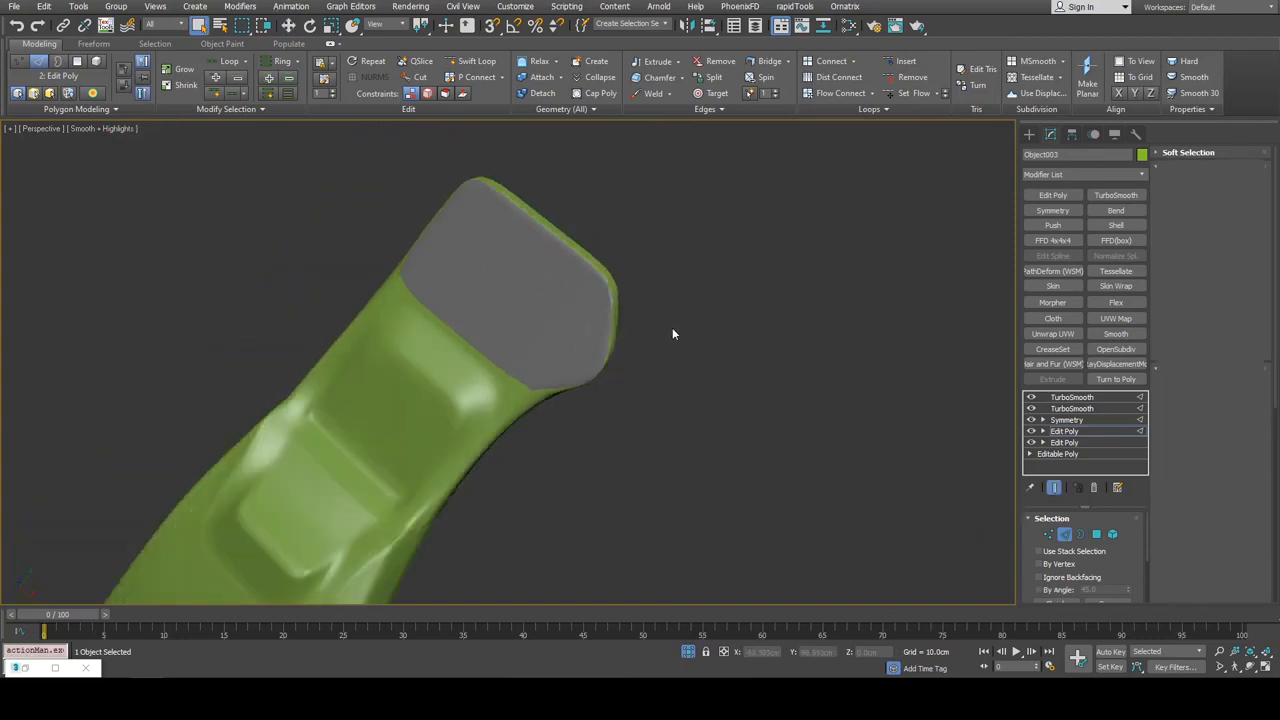
key(ctrl+a)
scroll(643, 306, down, 5)
drag(1258, 535, 1230, 245)
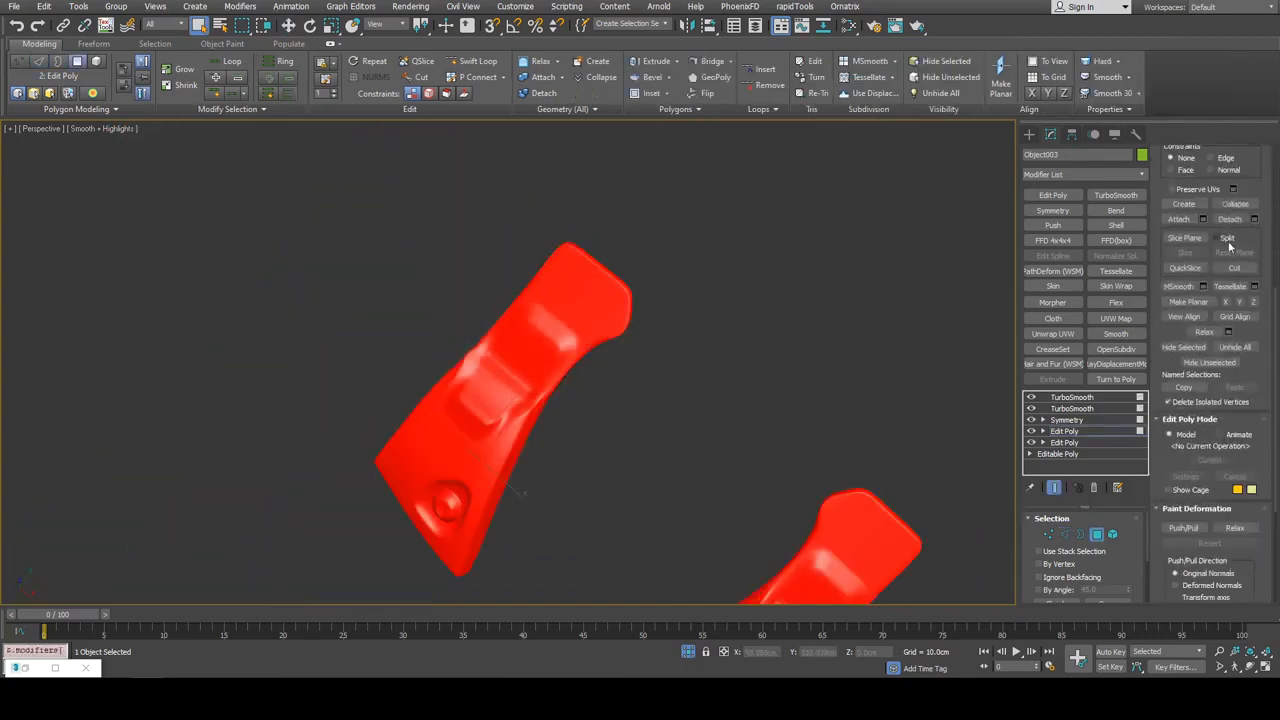
scroll(1246, 520, down, 4)
click(1219, 543)
text(1)
key(Return)
middle_drag(713, 368, 722, 352)
key(4)
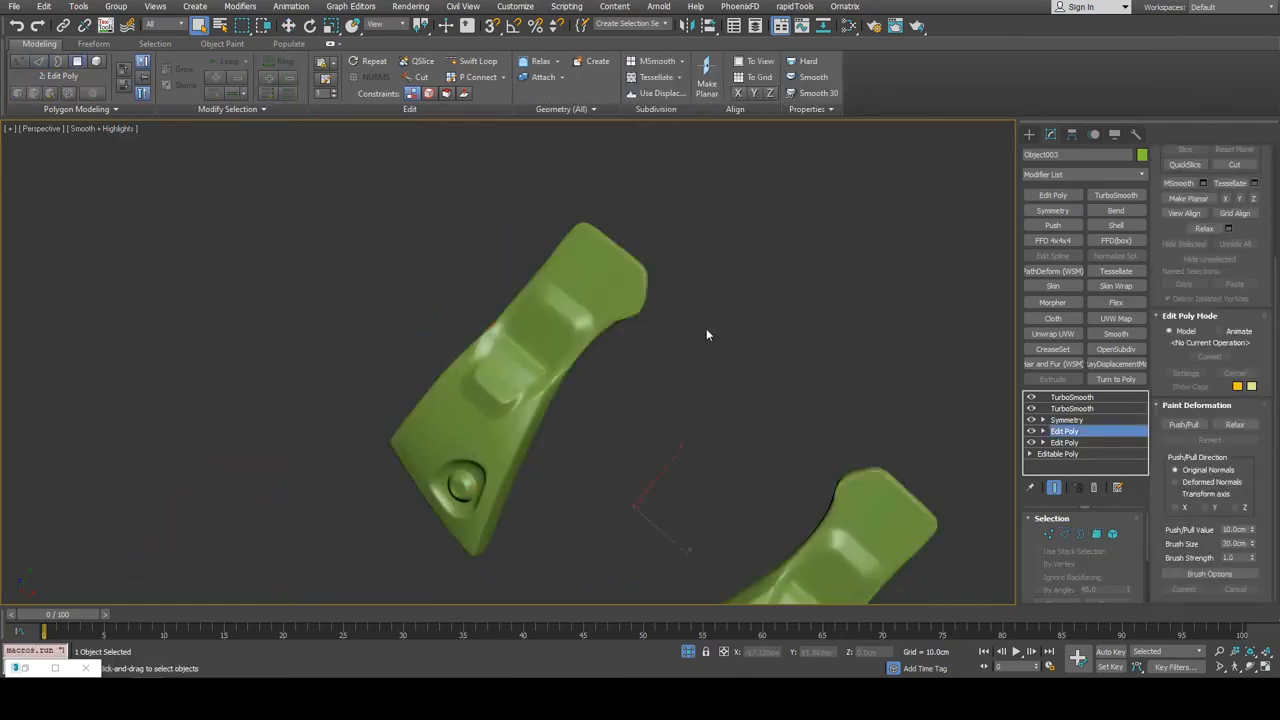
key(m)
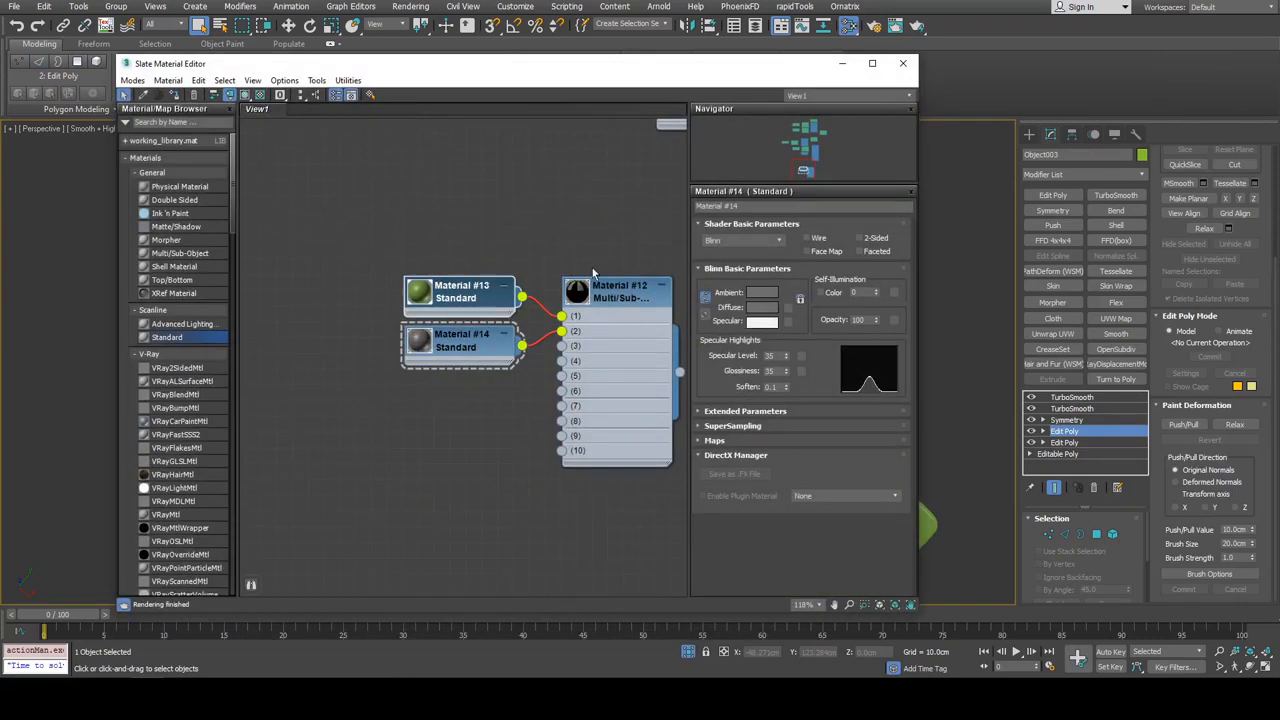
middle_drag(593, 272, 556, 322)
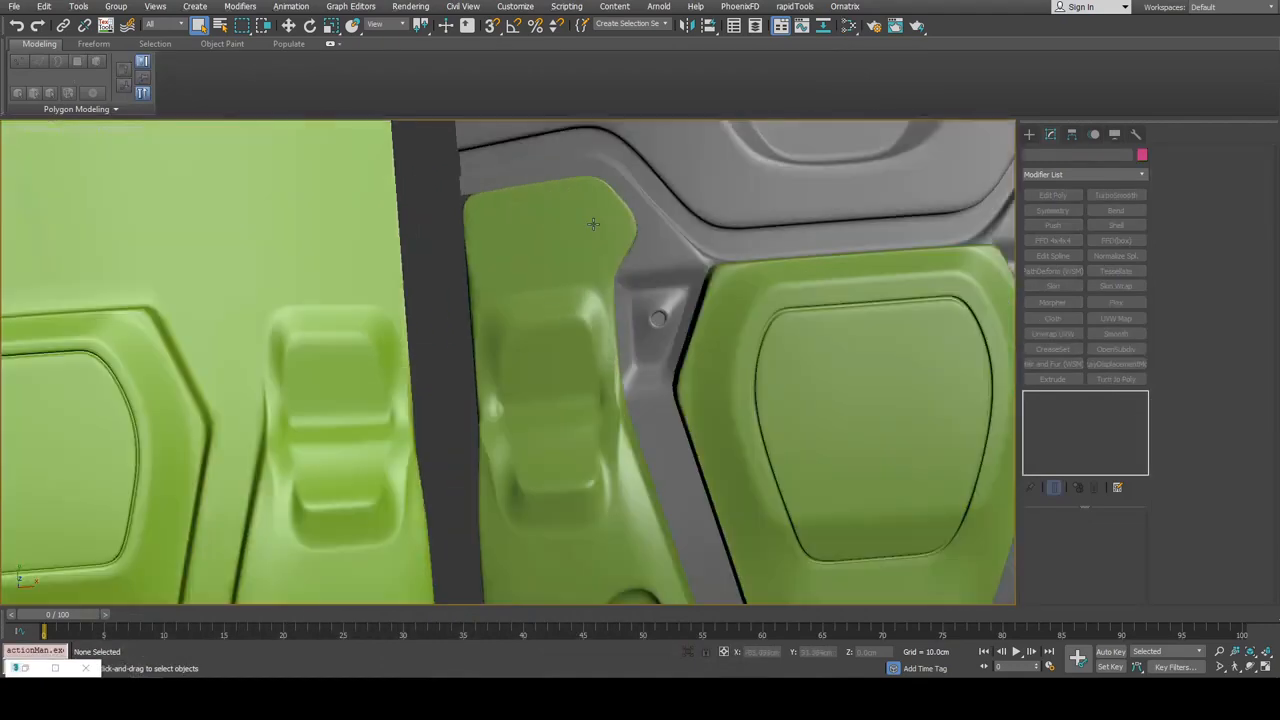
Isolate the grey frame mesh and go to edge editing in its uppermost Edit Poly modifier
click(657, 318)
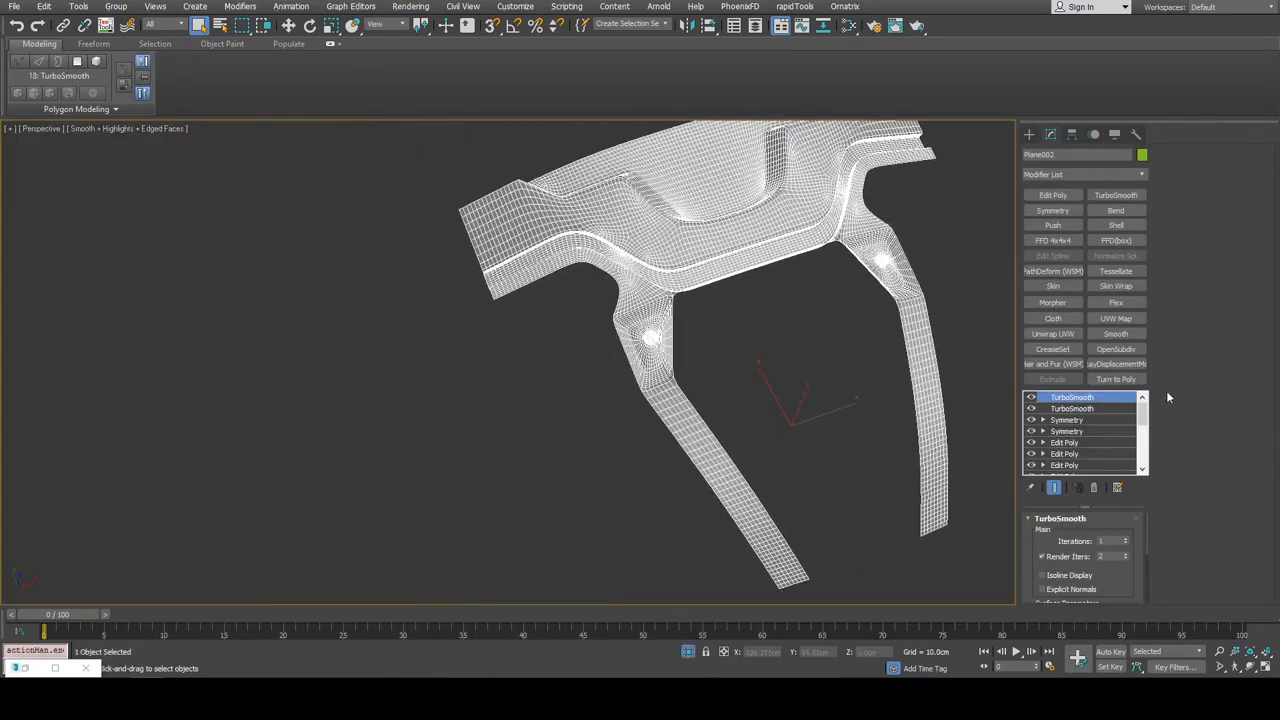
click(1085, 442)
scroll(623, 320, up, 5)
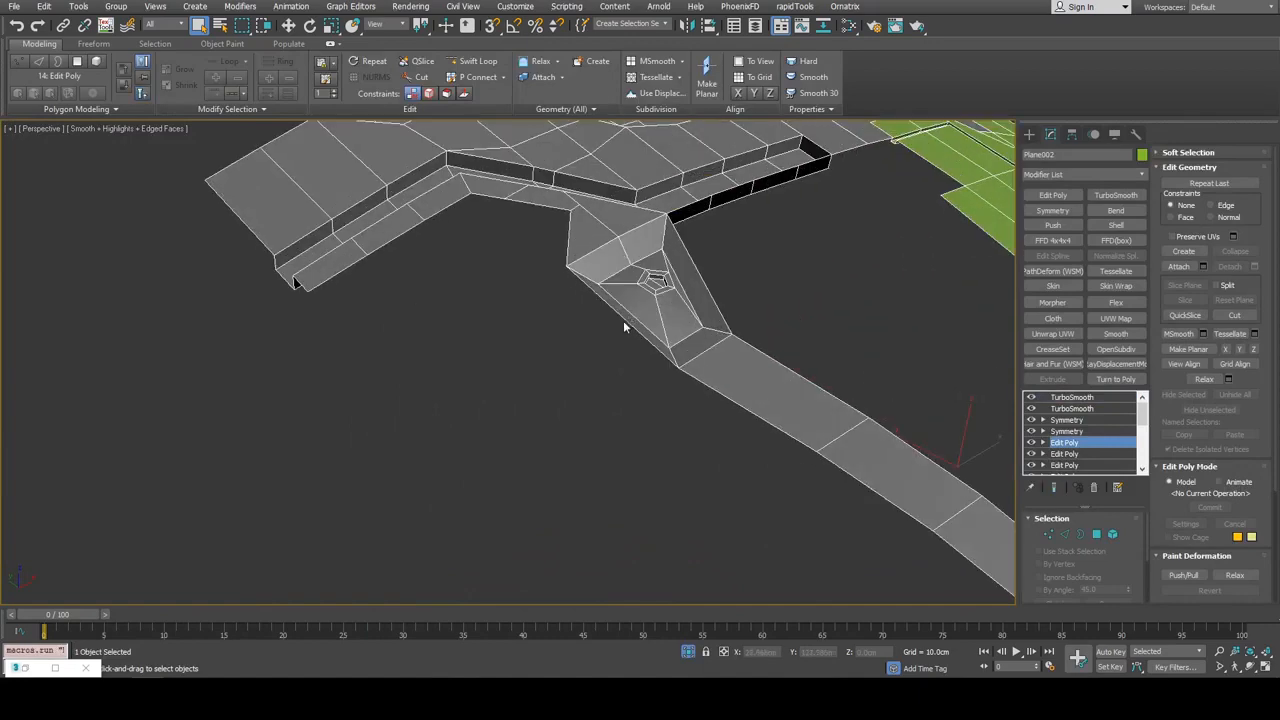
scroll(652, 305, down, 4)
key(2)
Select the grey frame's open border edges along the front, down both sides of the arm and under the adjoining inner rim
scroll(508, 309, up, 5)
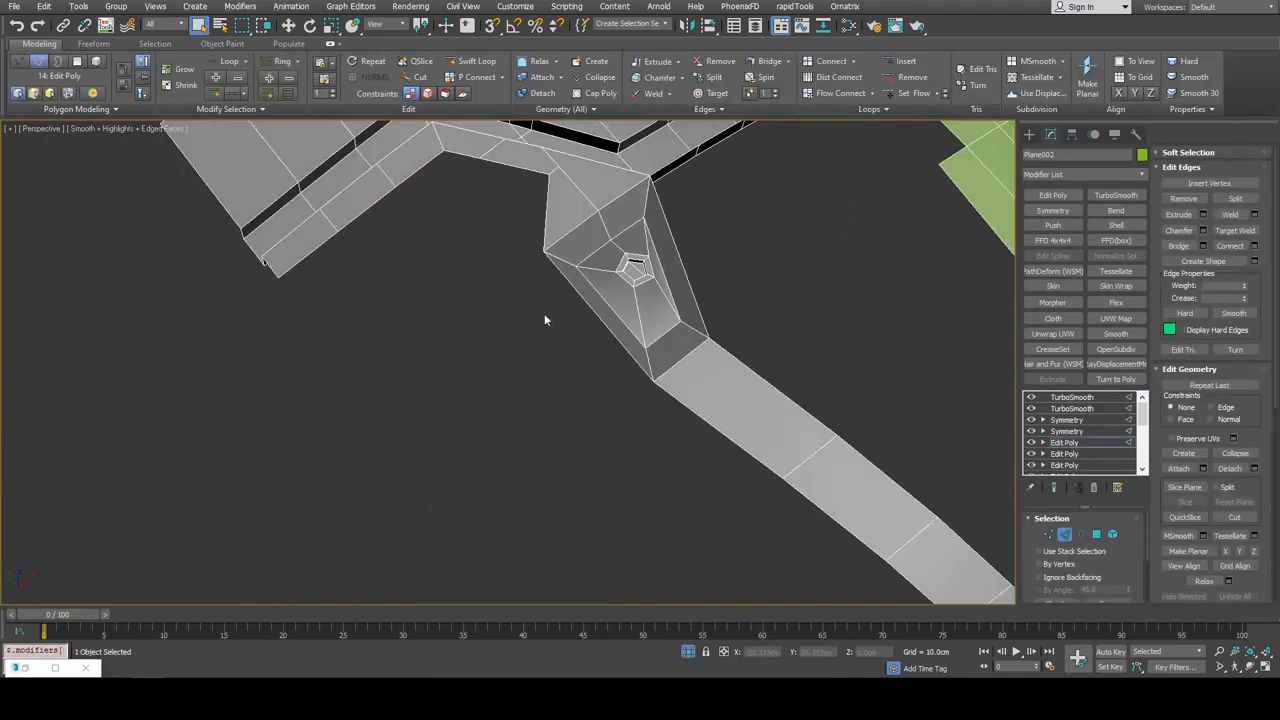
double_click(546, 212)
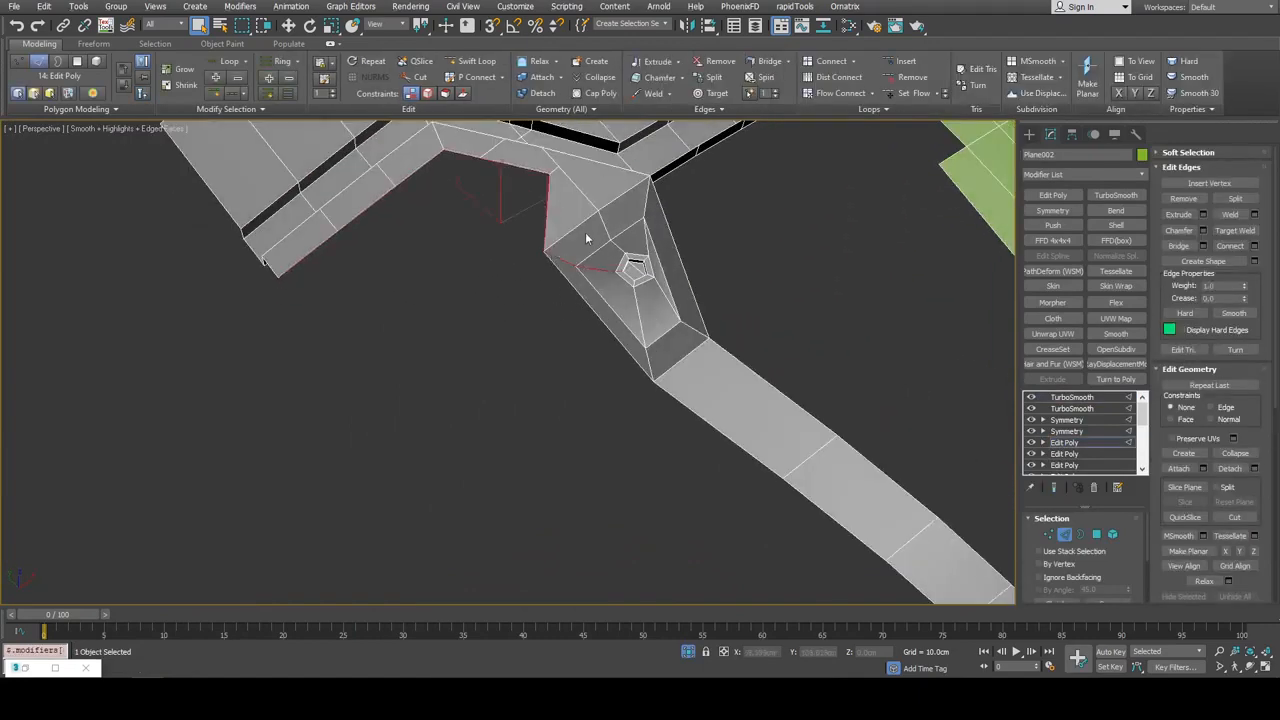
ctrl+double_click(688, 407)
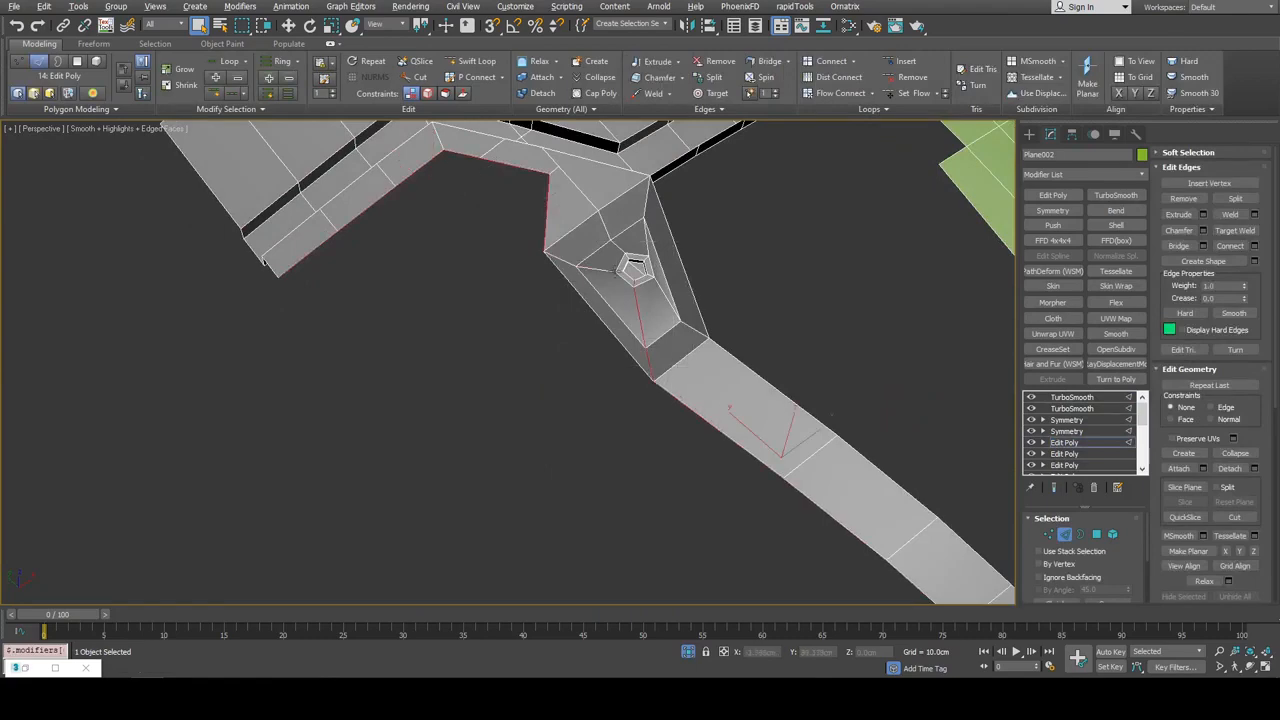
scroll(634, 351, down, 3)
alt+middle_drag(726, 314, 669, 364)
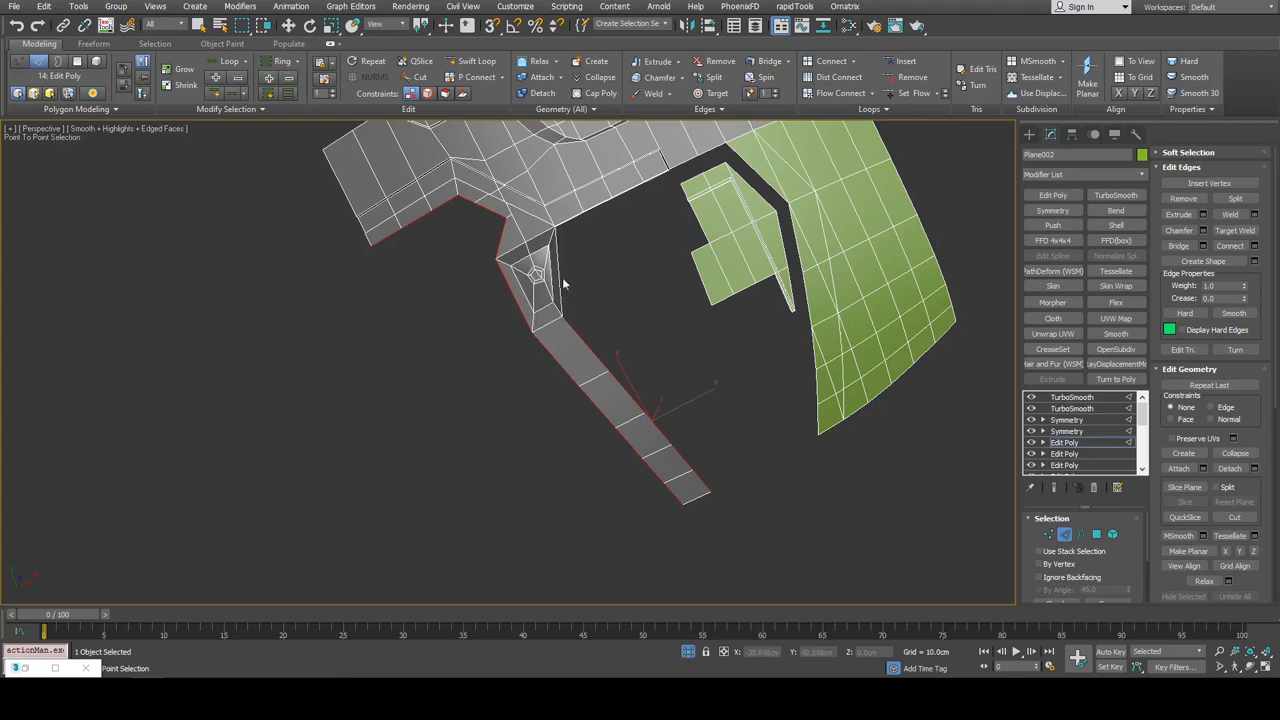
right_click(568, 219)
scroll(568, 219, up, 5)
middle_drag(568, 219, 571, 387)
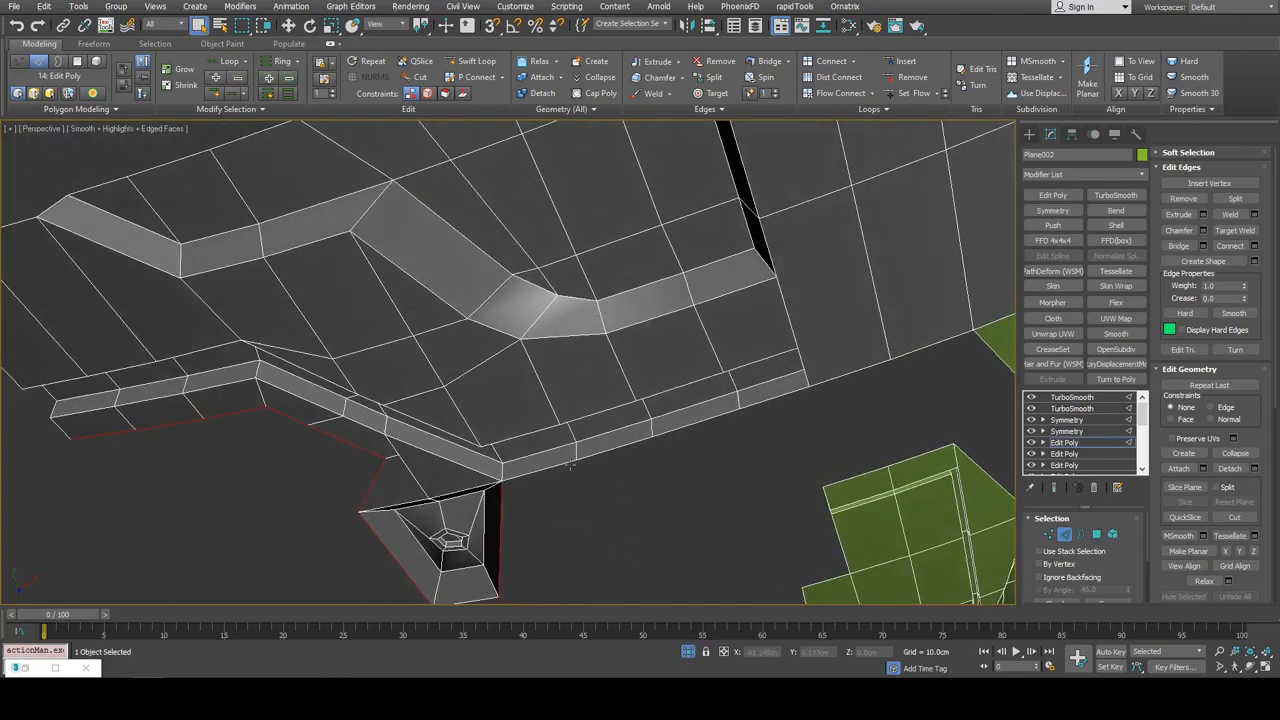
click(757, 406)
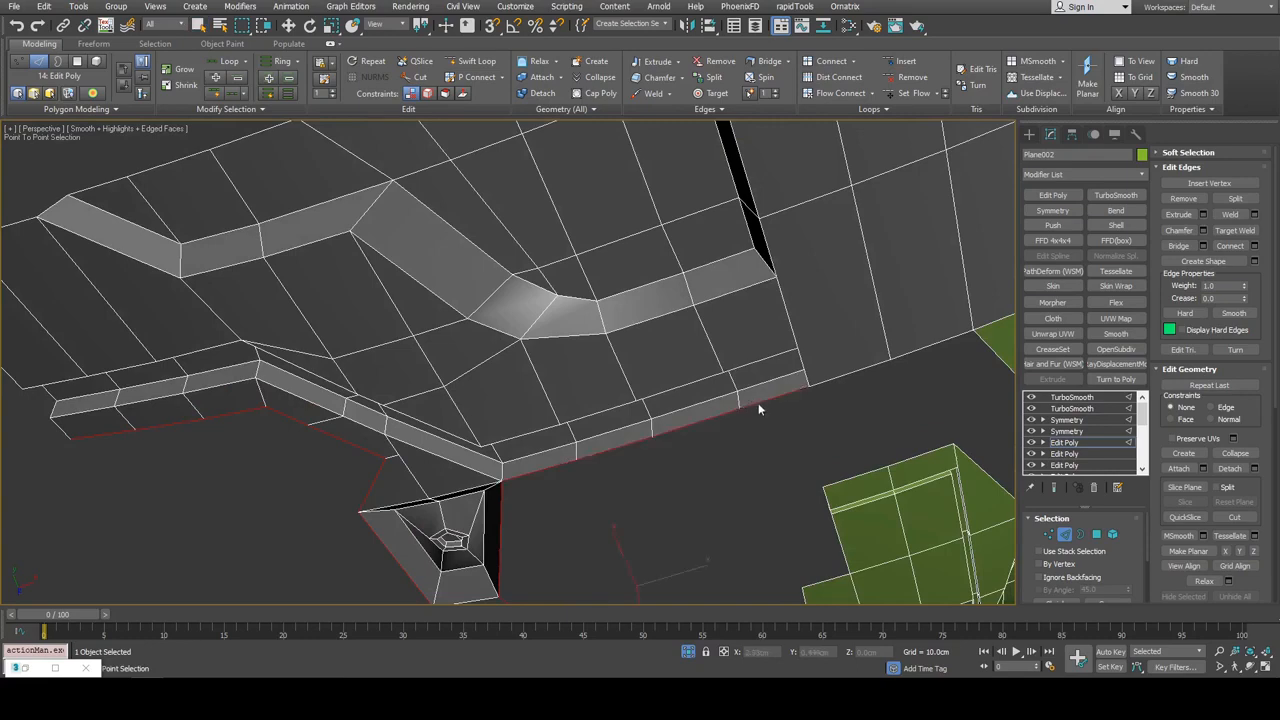
scroll(758, 402, down, 4)
alt+middle_drag(772, 384, 808, 443)
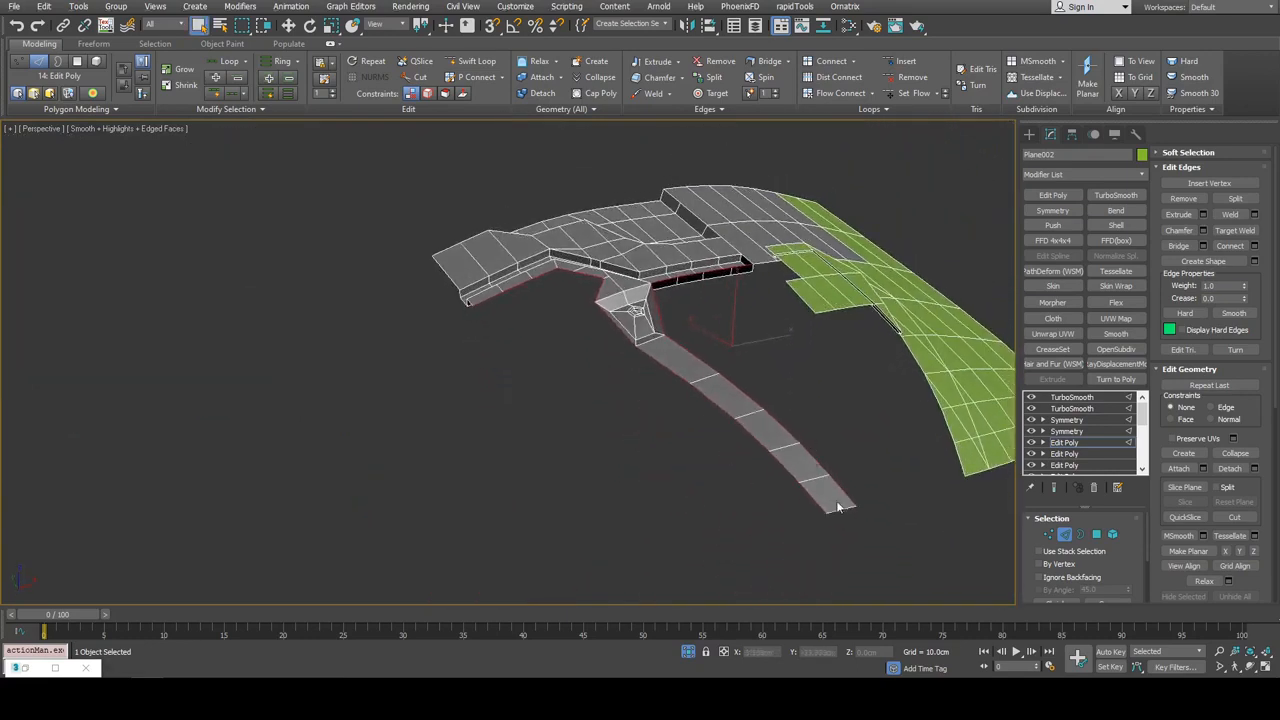
Drop the adjoining inner rim edges from the border selection, leaving the front and arm edges selected
scroll(660, 290, up, 8)
key(1)
key(w)
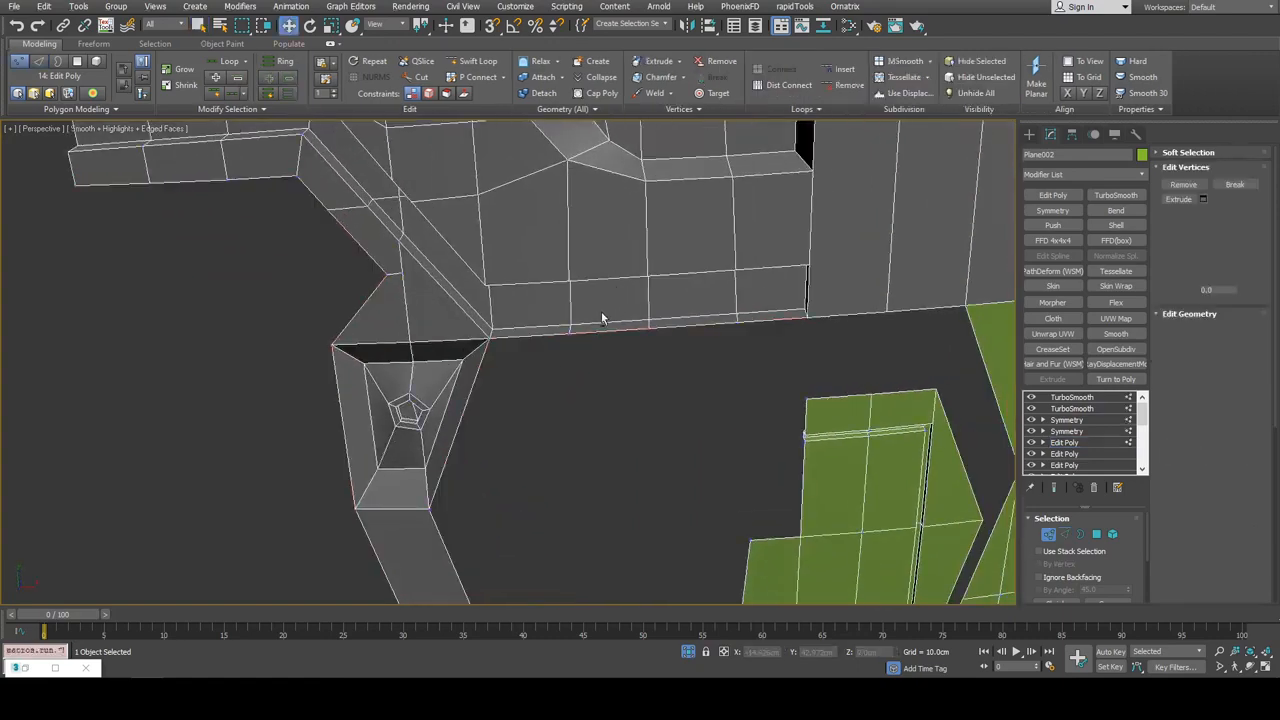
drag(565, 357, 753, 389)
click(753, 389)
alt+middle_drag(753, 389, 628, 286)
key(2)
scroll(531, 203, up, 4)
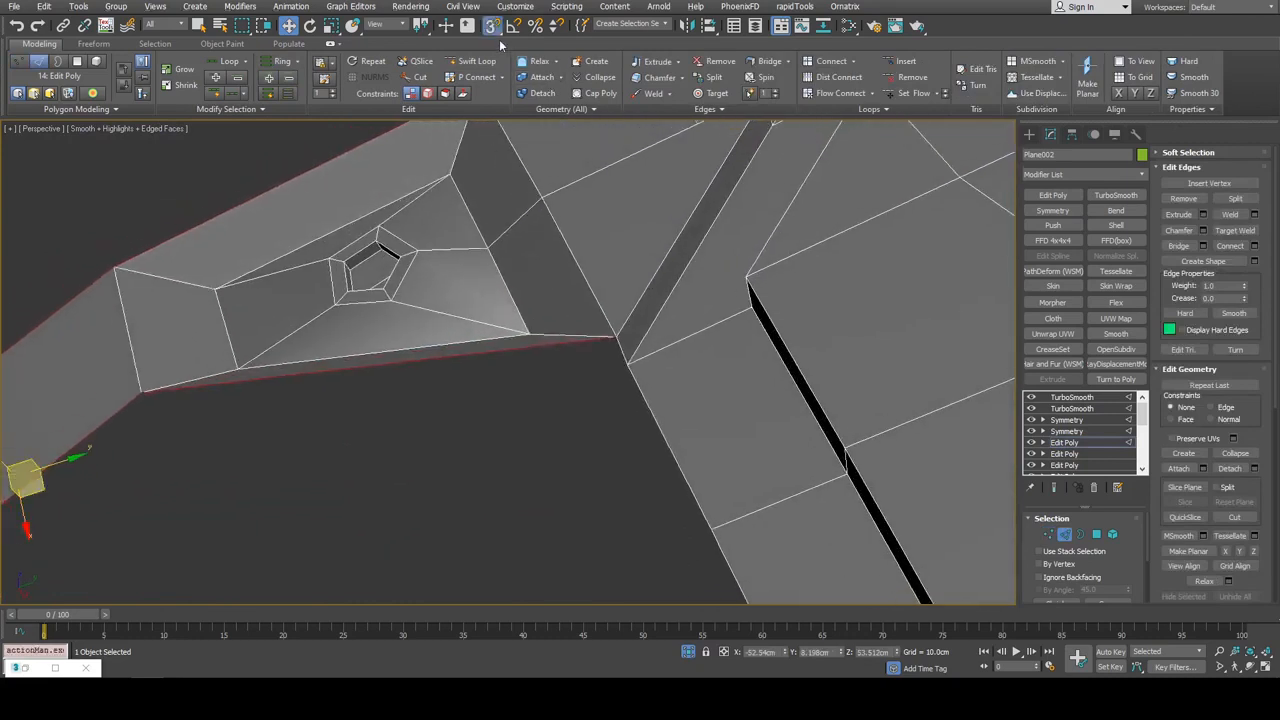
Extrude the selected frame border edges with snapping to the adjacent rim corner to form a thin side wall
scroll(655, 398, up, 3)
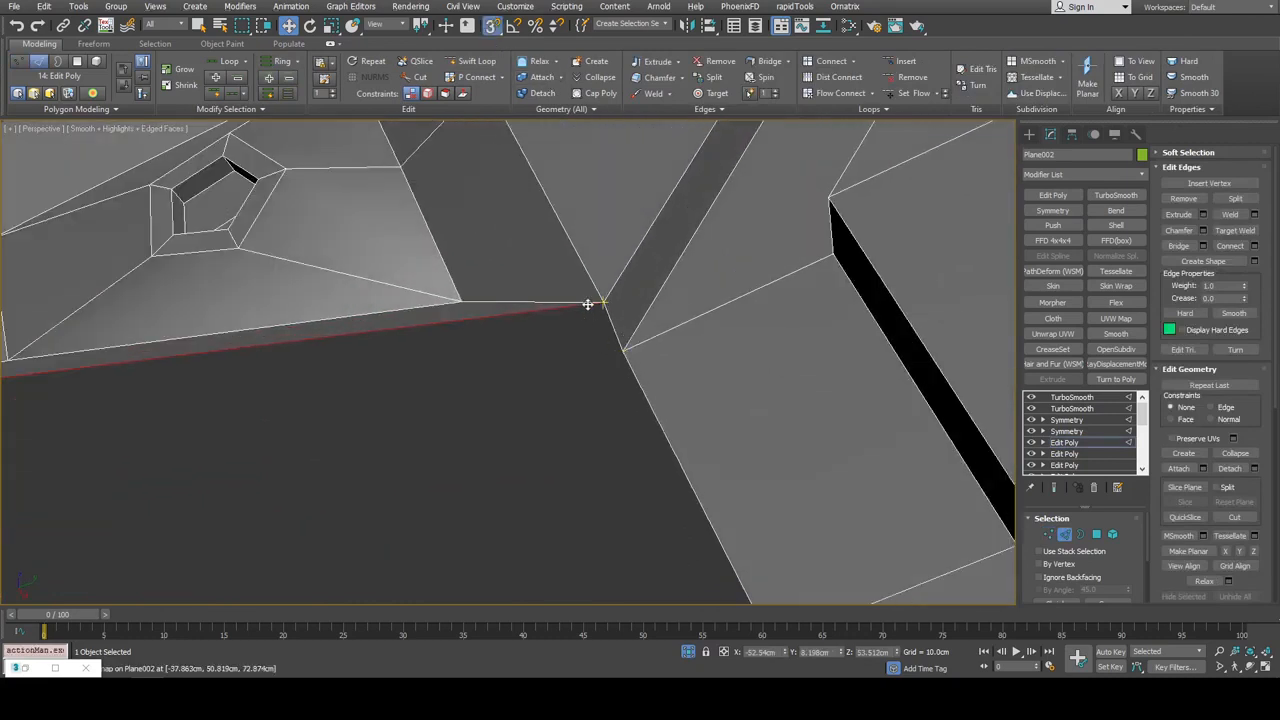
shift+drag(602, 303, 623, 352)
scroll(630, 356, down, 5)
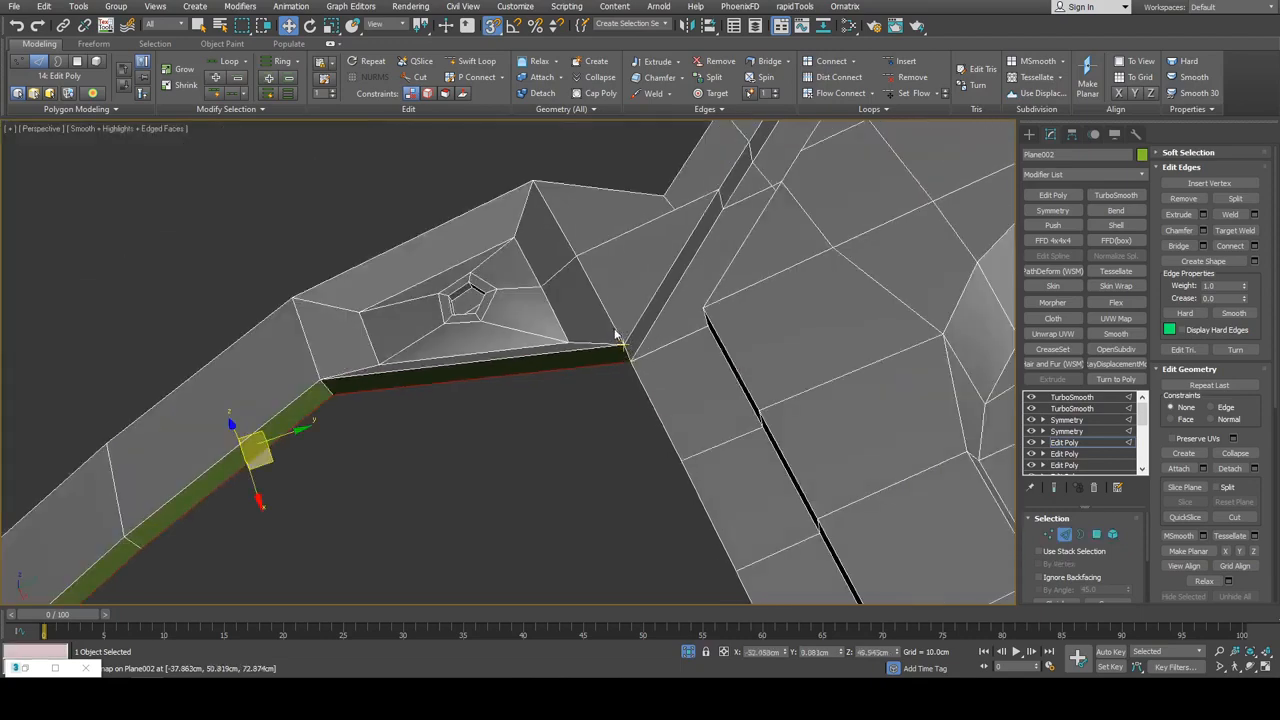
key(1)
click(623, 346)
alt+middle_drag(668, 383, 788, 365)
key(1)
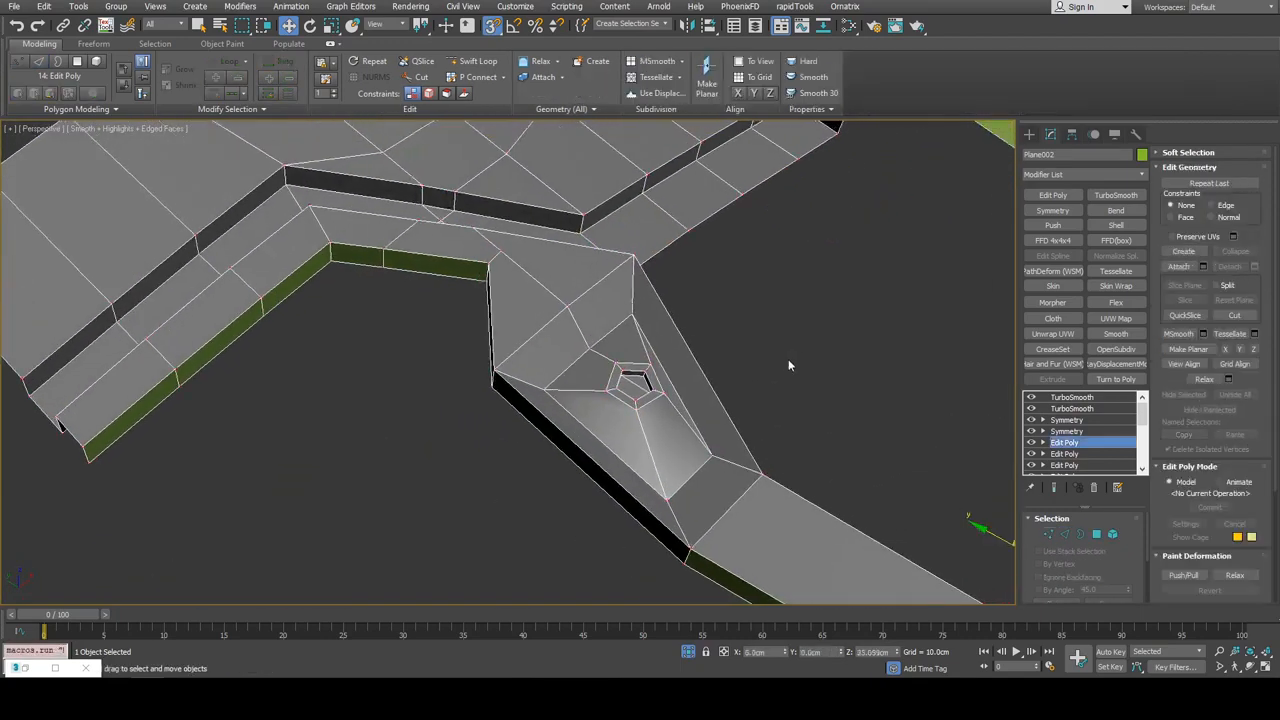
Check the green and grey sub-materials in the Slate Material Editor and leave isolation to bring back all parts
key(m)
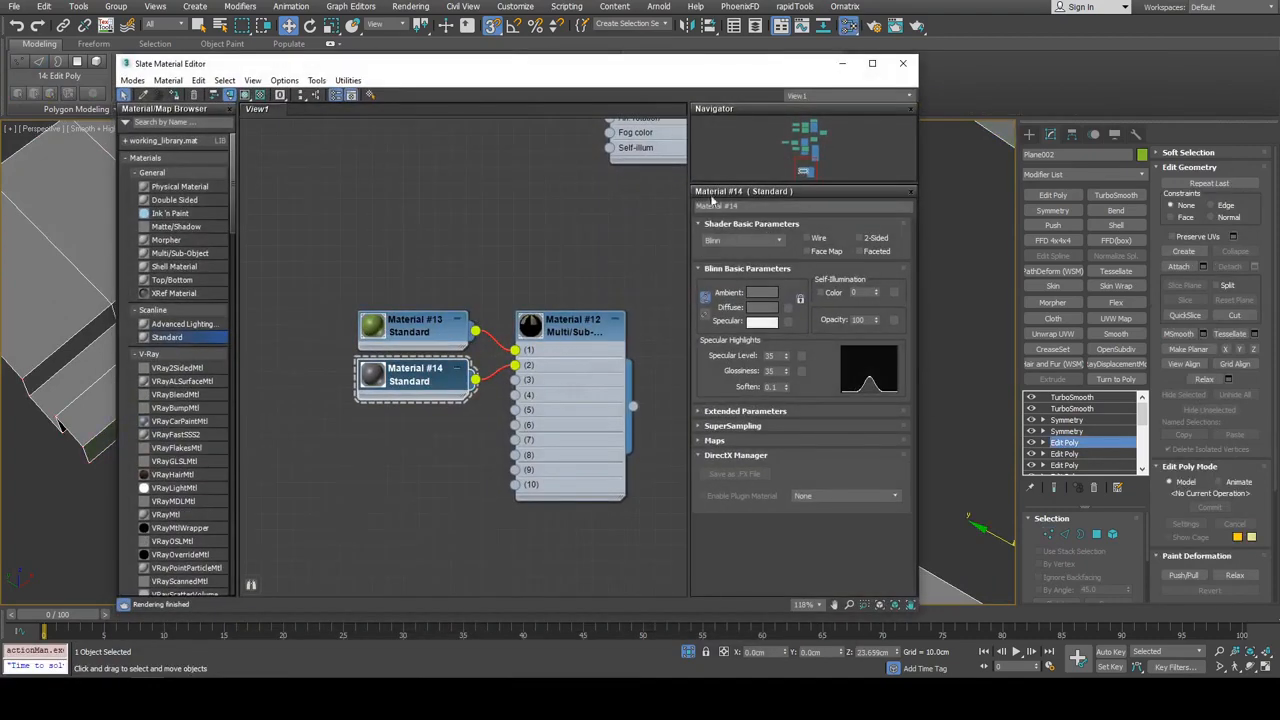
click(842, 64)
alt+middle_drag(779, 281, 786, 268)
click(771, 283)
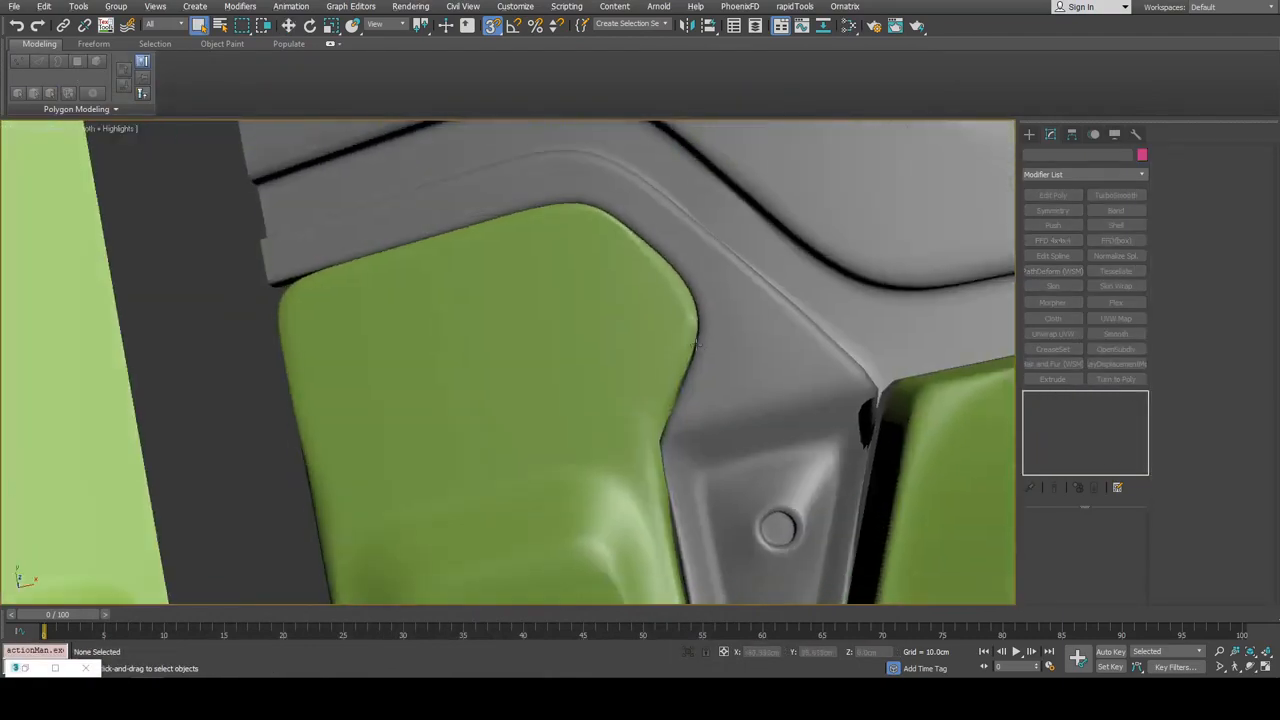
Examine the fit between the smoothed grey frame and the green side panel with and without edged faces
click(660, 361)
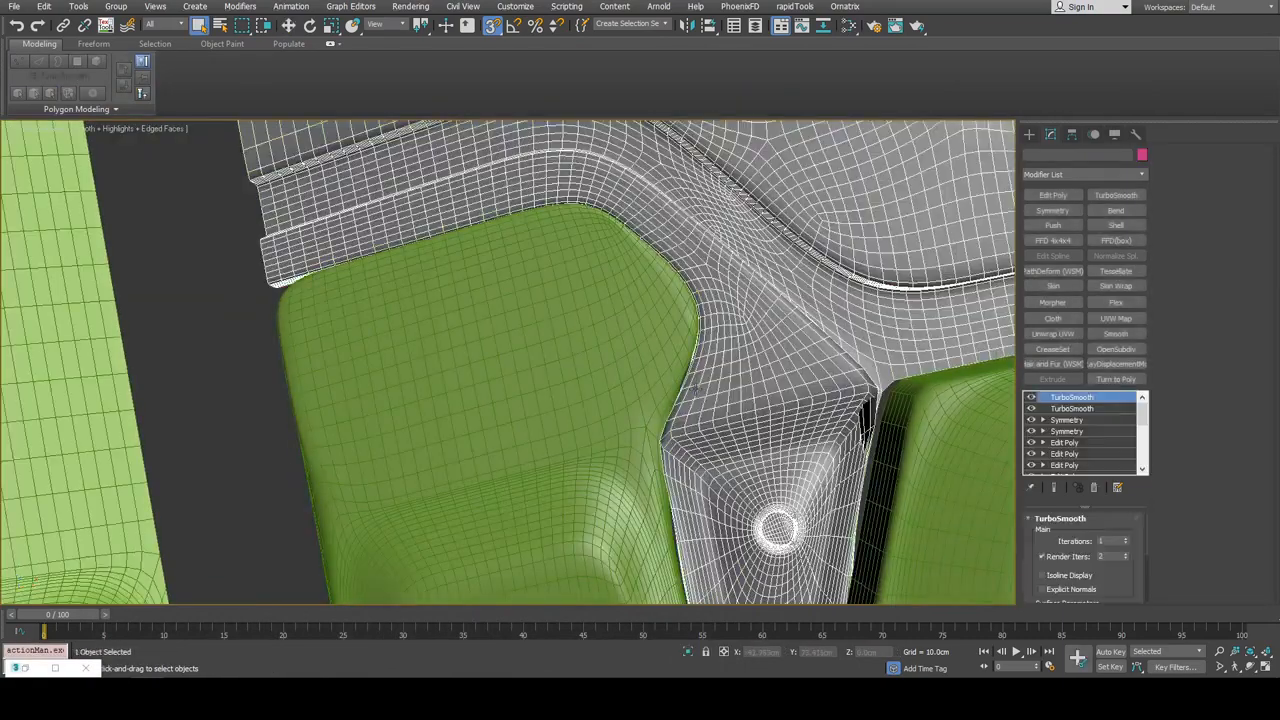
scroll(722, 336, up, 3)
mouse_move(740, 366)
middle_down()
mouse_move(705, 314)
mouse_move(687, 324)
middle_up()
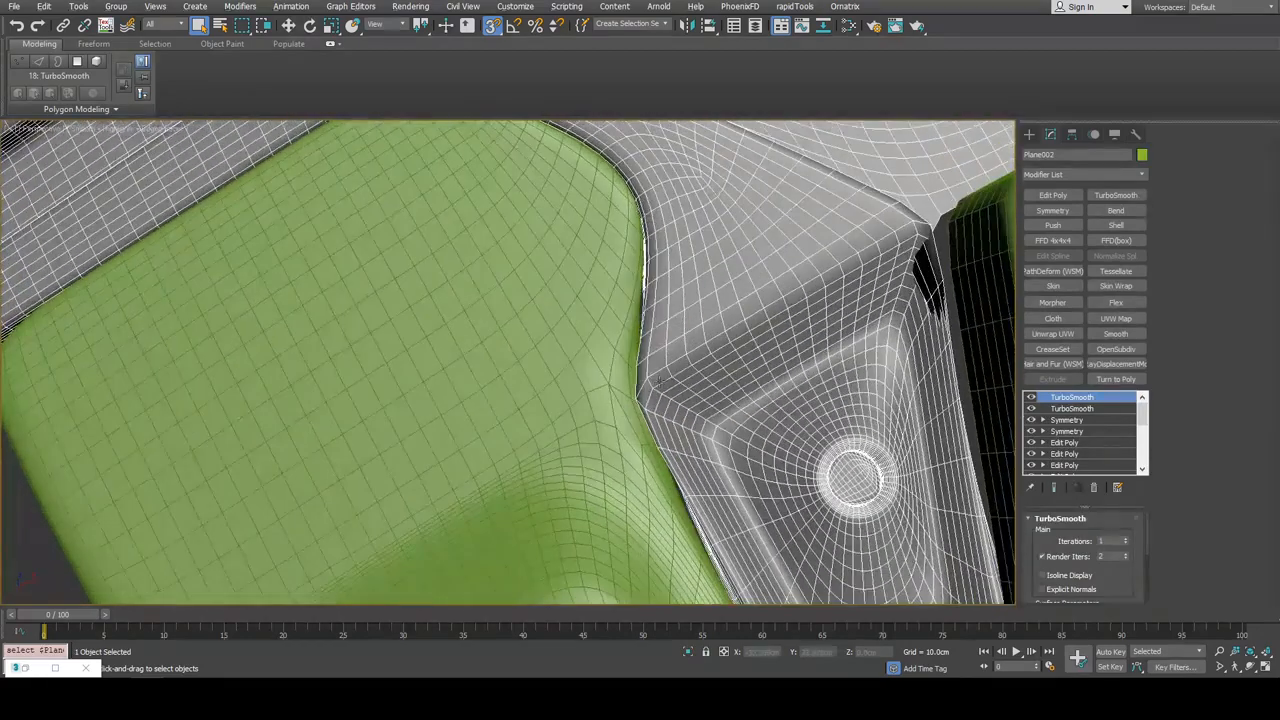
key(F4)
key(F4)
key(F4)
scroll(638, 398, down, 4)
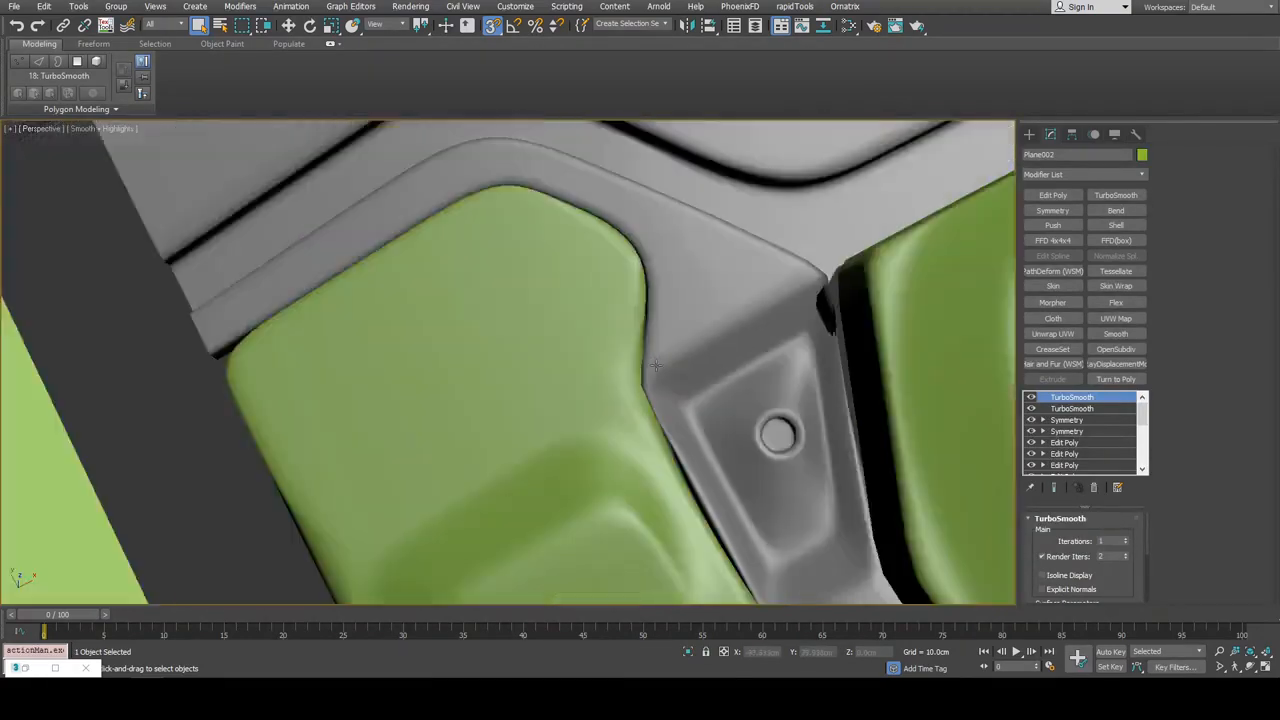
alt+middle_drag(638, 398, 614, 301)
scroll(600, 394, down, 5)
click(632, 330)
scroll(618, 331, up, 5)
key(F4)
key(F4)
scroll(726, 311, down, 5)
scroll(657, 314, up, 5)
key(F4)
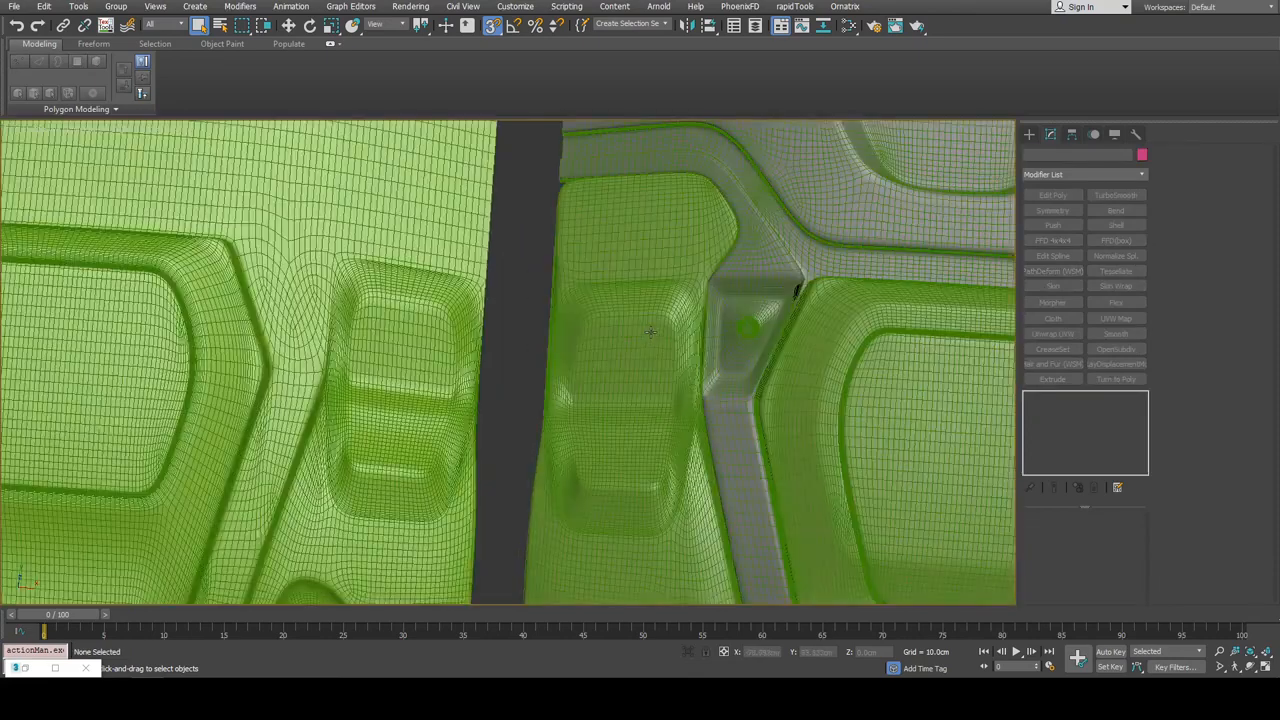
Isolate the green side panel and add another Edit Poly modifier above its existing ones
click(640, 336)
key(alt+q)
middle_drag(262, 282, 524, 276)
key(F4)
scroll(523, 277, up, 5)
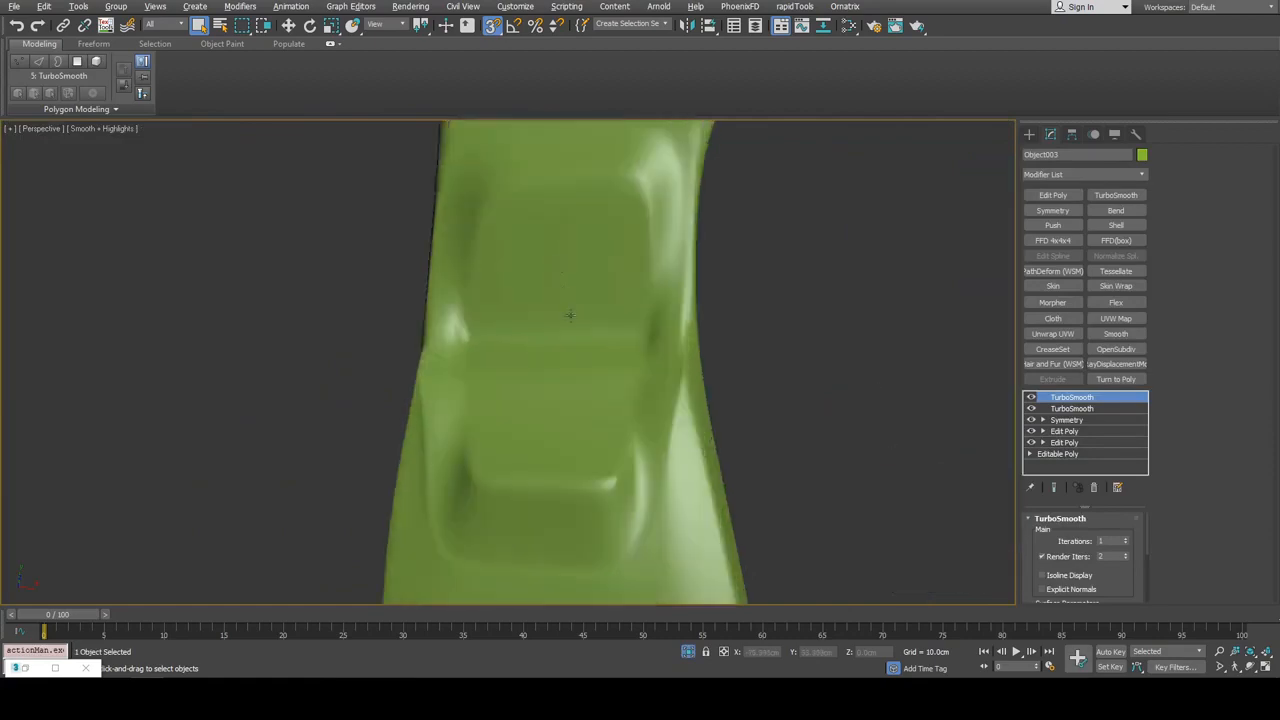
key(F4)
click(1062, 431)
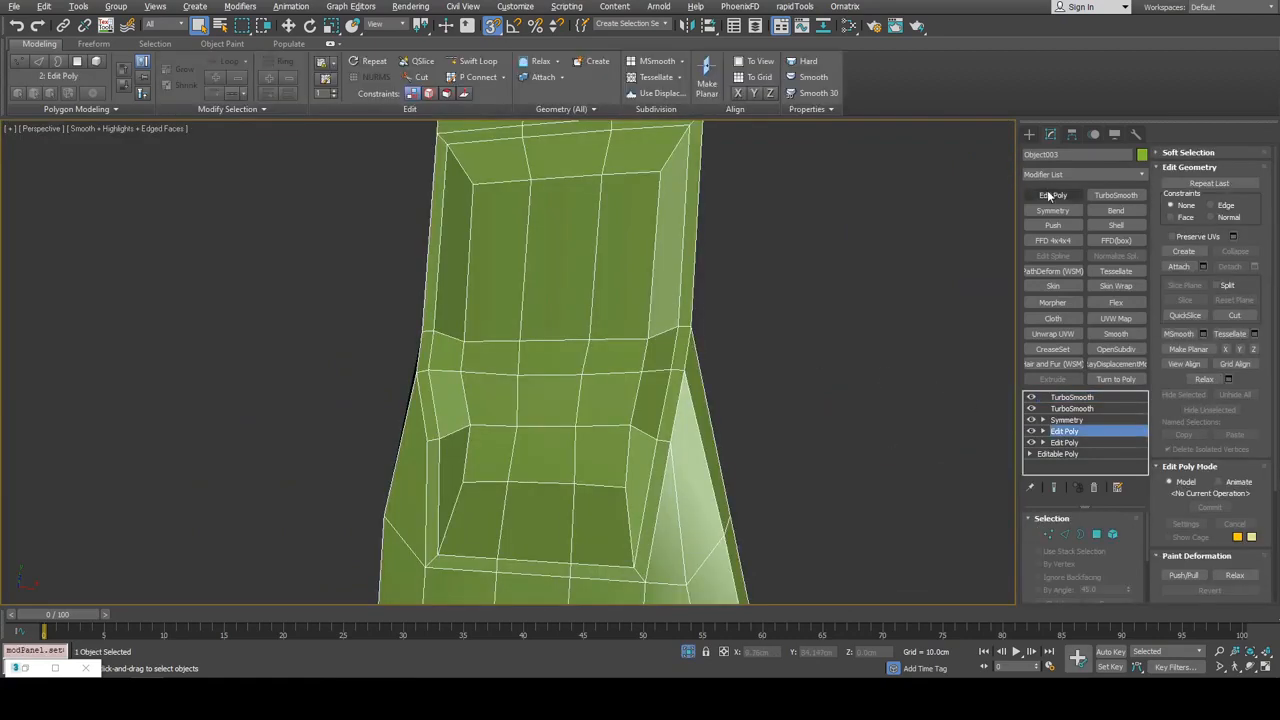
alt+middle_drag(772, 281, 665, 243)
key(1)
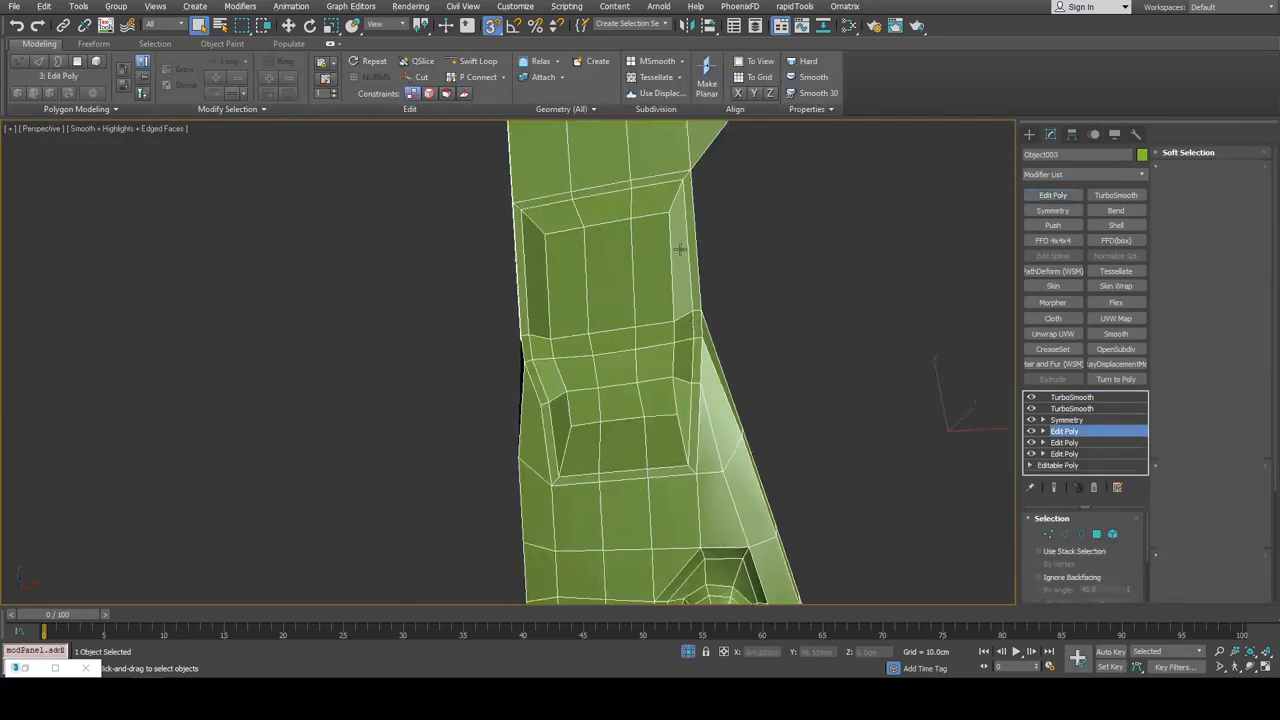
Add a Swift Loop across the side panel's upper recess and undo the extra lengthwise loops
key(2)
double_click(658, 245)
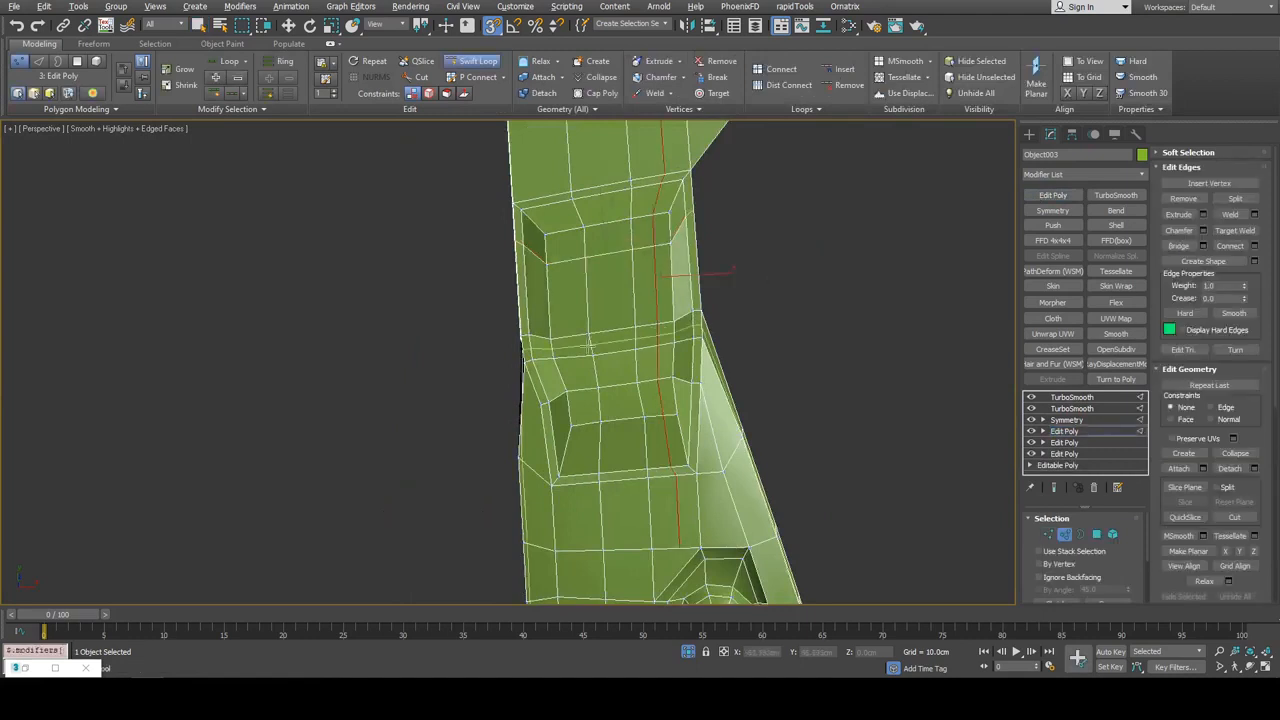
click(570, 348)
right_click(570, 348)
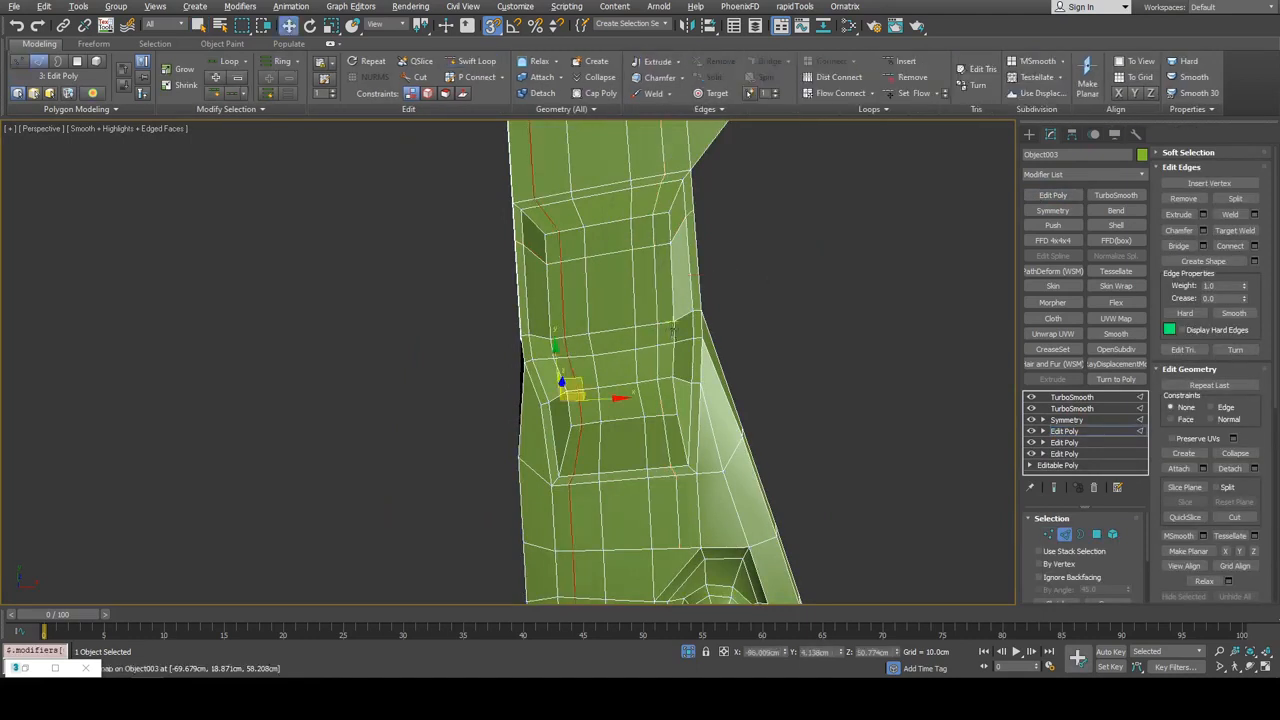
alt+middle_drag(575, 346, 717, 313)
scroll(705, 314, up, 3)
middle_drag(545, 322, 671, 363)
key(ctrl+z)
key(ctrl+z)
key(ctrl+z)
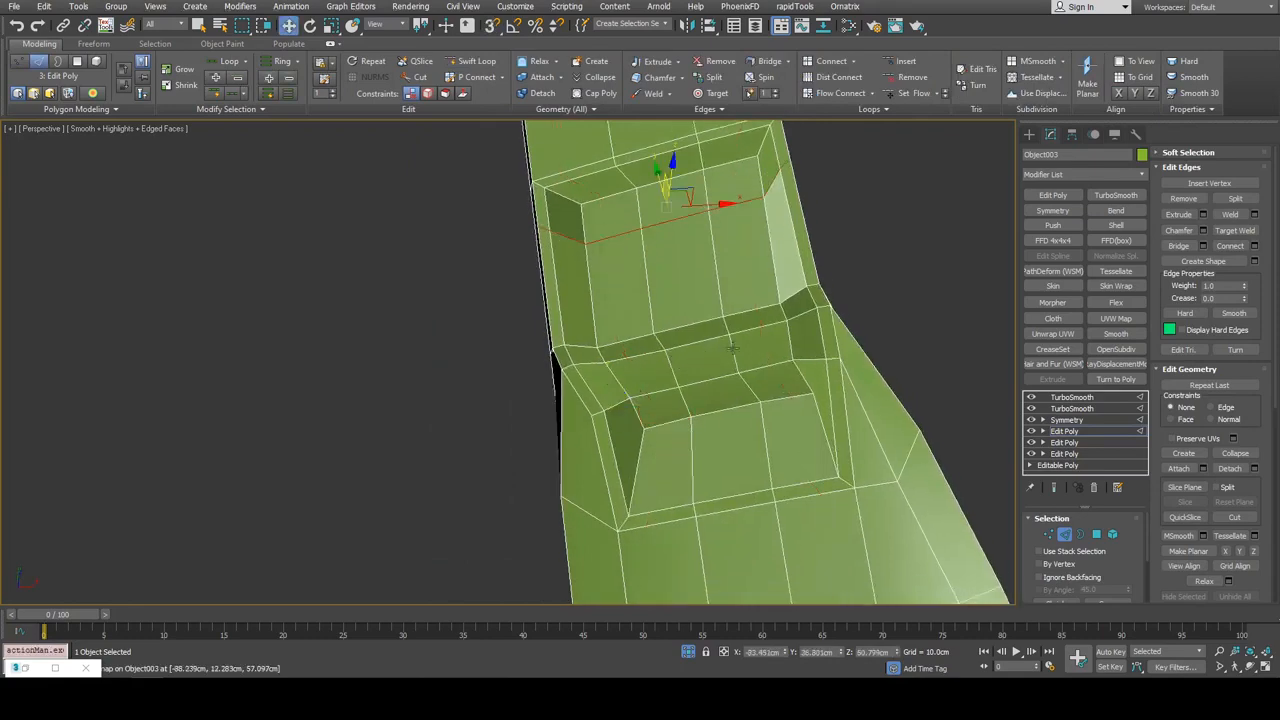
Cut two lengthwise edge runs inside the recess, one near each side wall, from the new cross loop down to the lower step
key(1)
alt+middle_drag(903, 267, 856, 283)
key(alt+s)
click(800, 245)
right_click(800, 245)
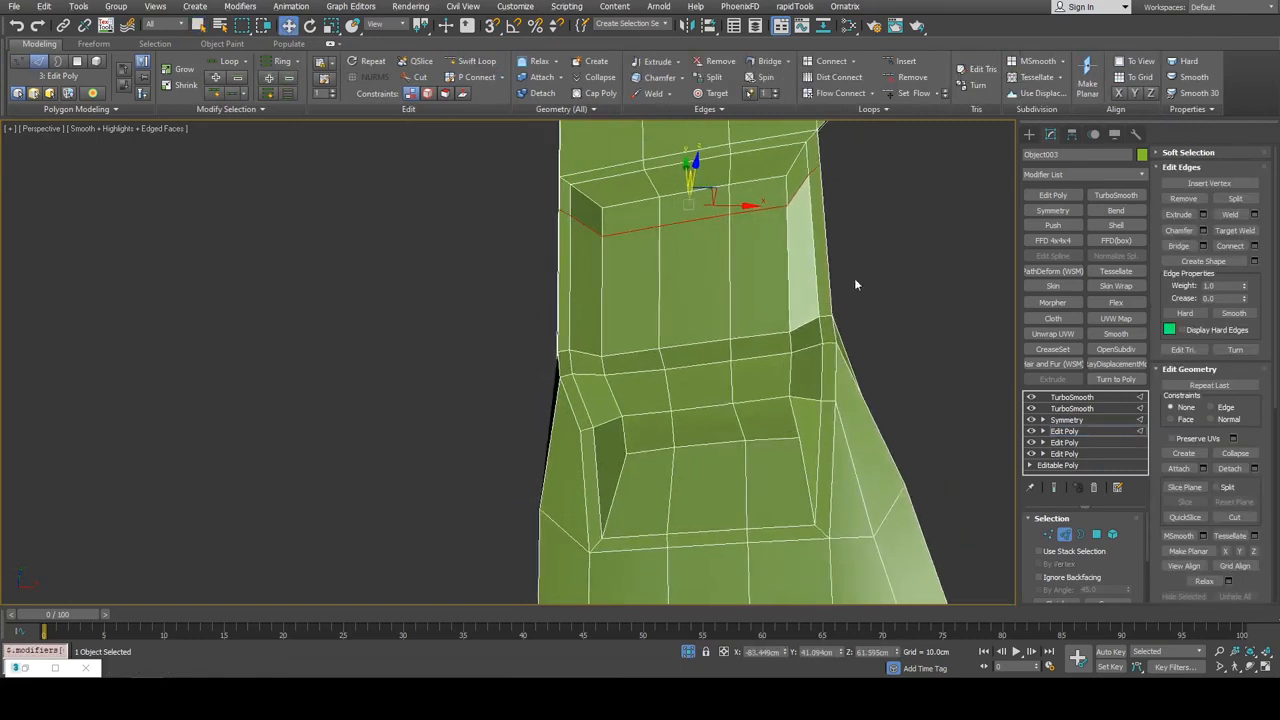
key(1)
alt+middle_drag(755, 357, 781, 356)
key(alt+c)
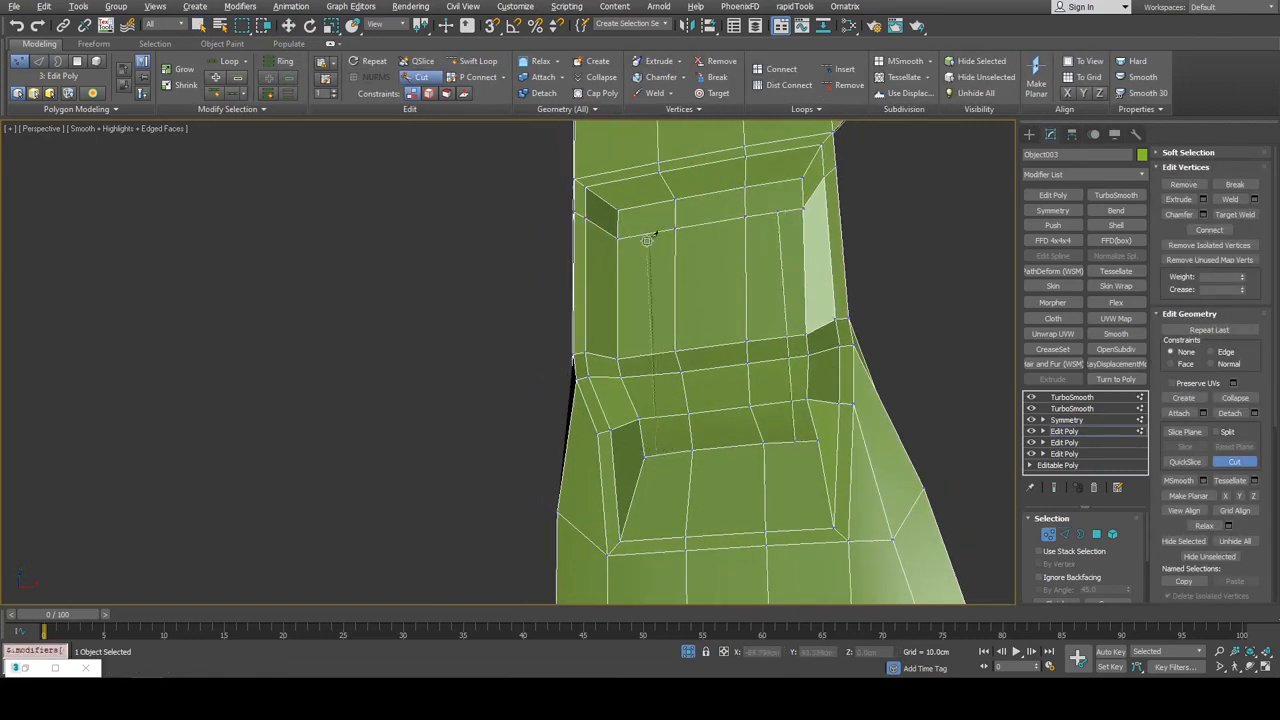
right_click(733, 216)
alt+middle_drag(715, 260, 663, 326)
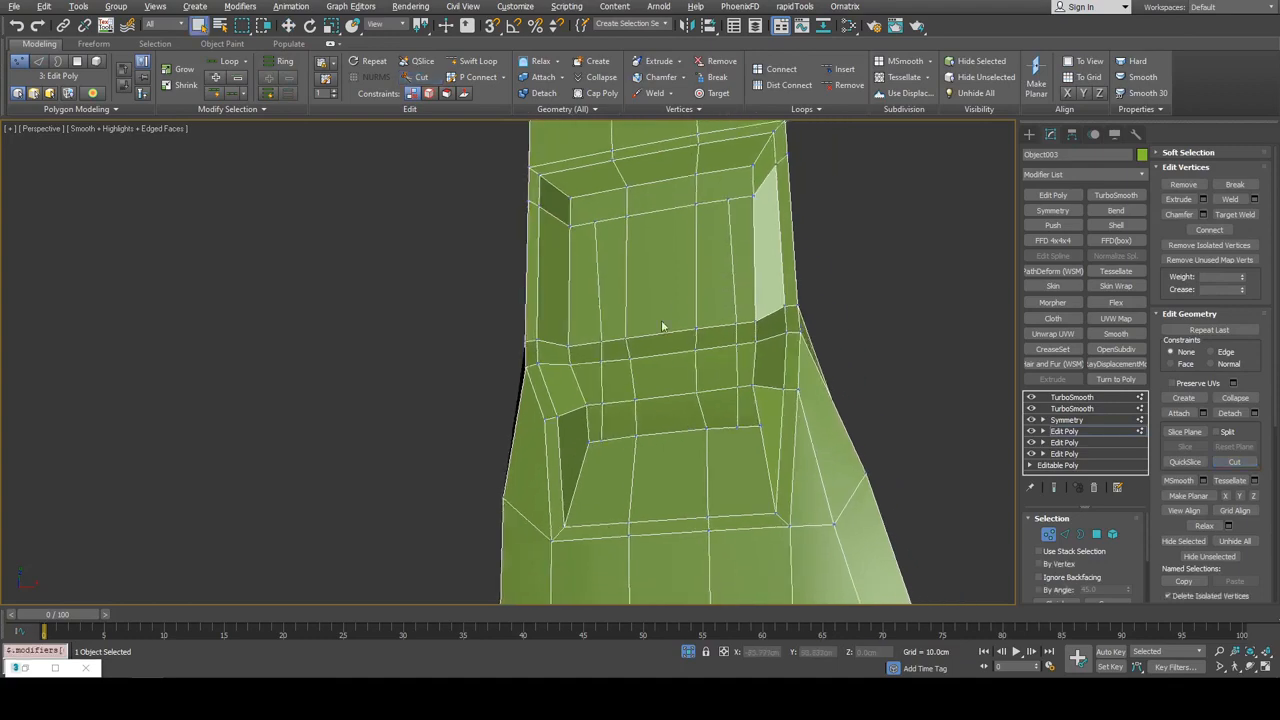
Select the recess floor polygons enclosed by the two lengthwise cuts
key(4)
drag(620, 326, 706, 420)
alt+middle_drag(706, 420, 689, 311)
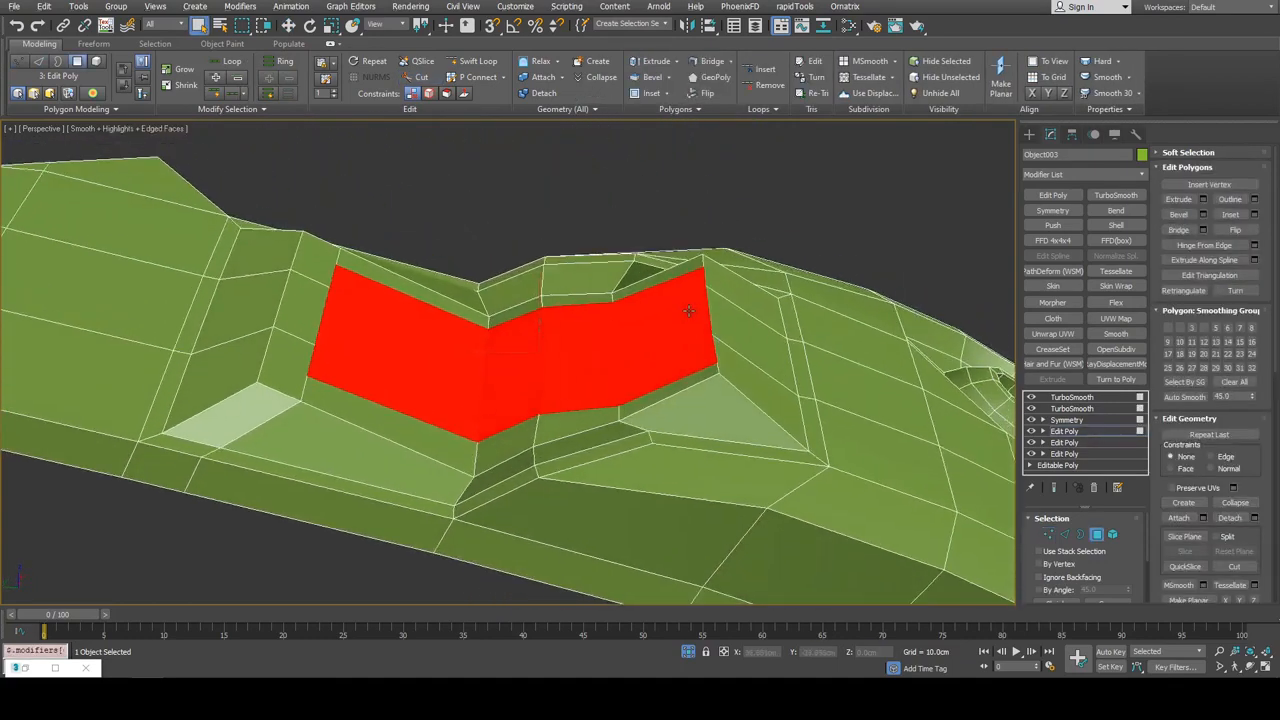
Add an edge loop across the recess's lower end and remove the end strip from the floor polygon selection
key(1)
click(691, 380)
key(2)
key(w)
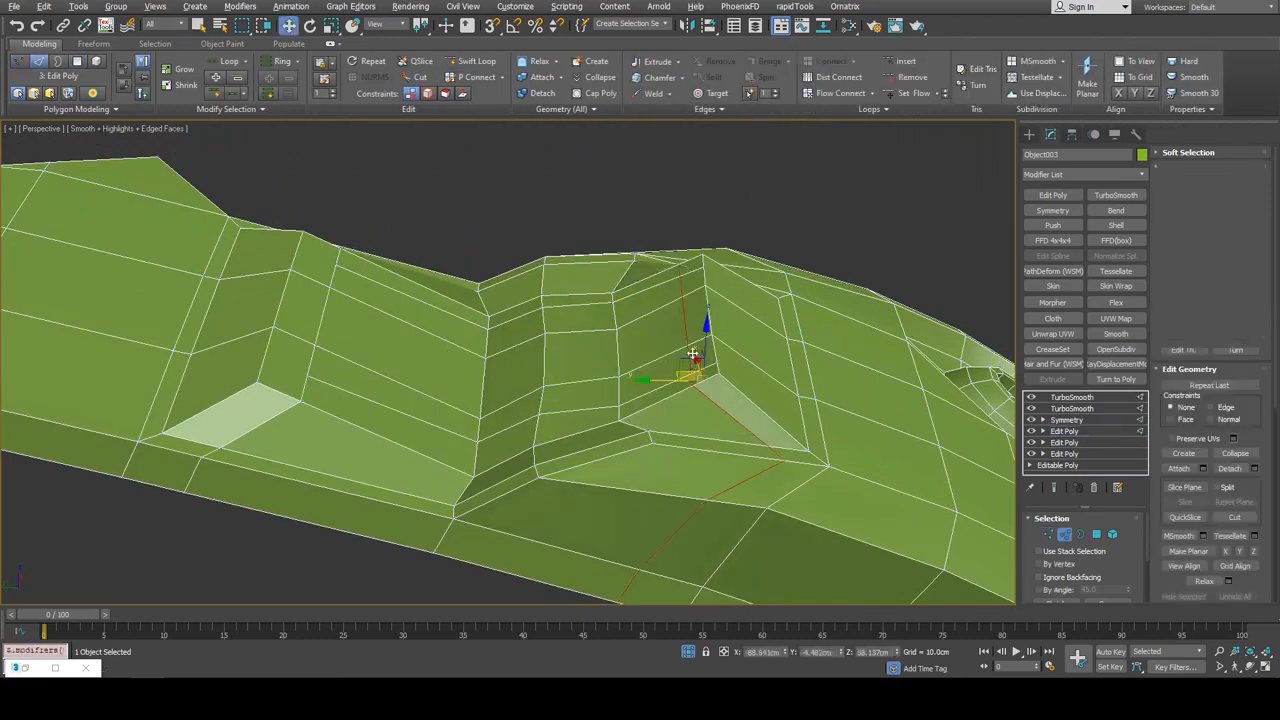
key(4)
key(q)
alt+drag(702, 278, 729, 388)
Bevel the selected floor polygons down into the side panel to form a sunken pocket
alt+middle_drag(729, 388, 624, 357)
drag(631, 346, 632, 357)
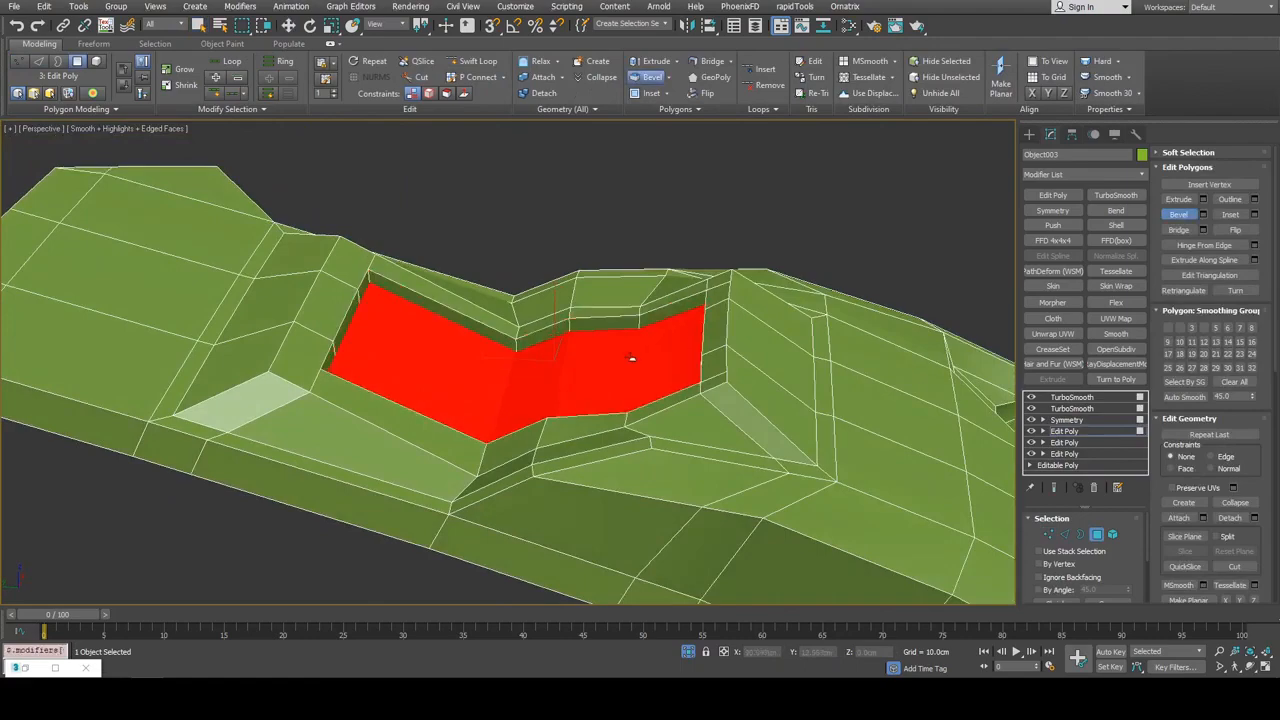
right_click(631, 370)
mouse_move(631, 370)
alt+middle_down()
mouse_move(600, 414)
mouse_move(494, 372)
mouse_move(617, 378)
alt+middle_up()
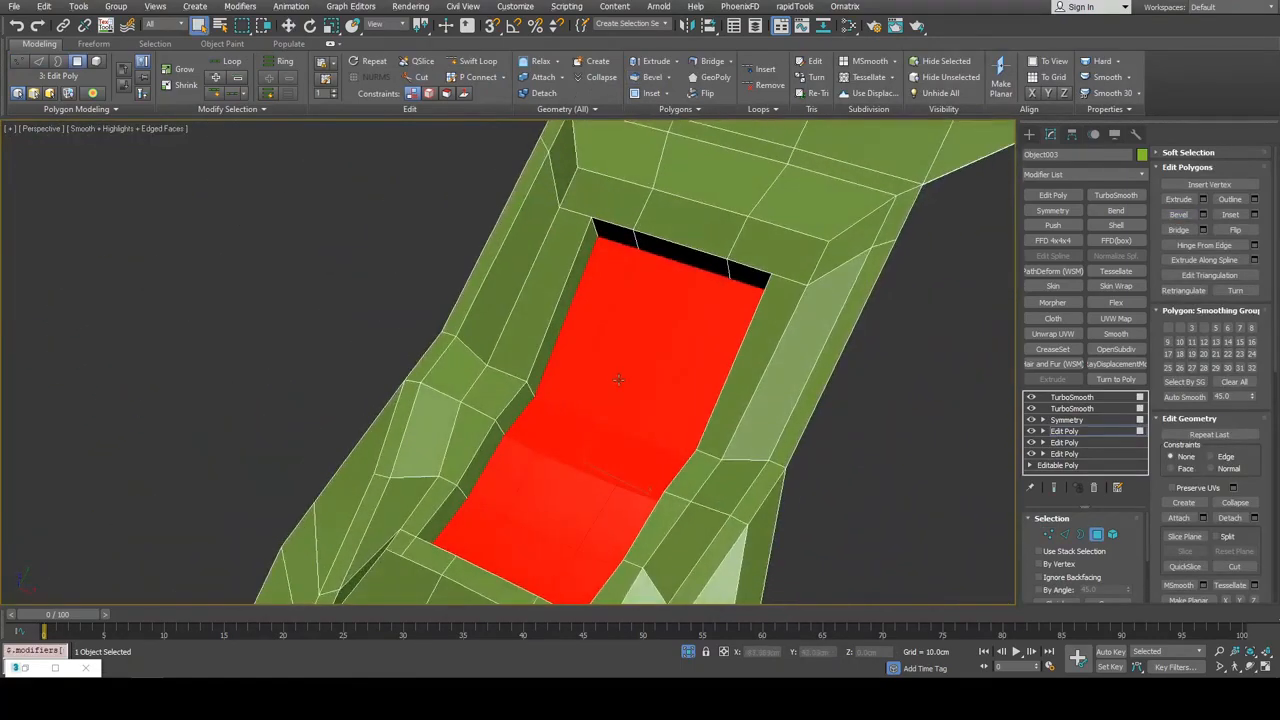
key(alt+d)
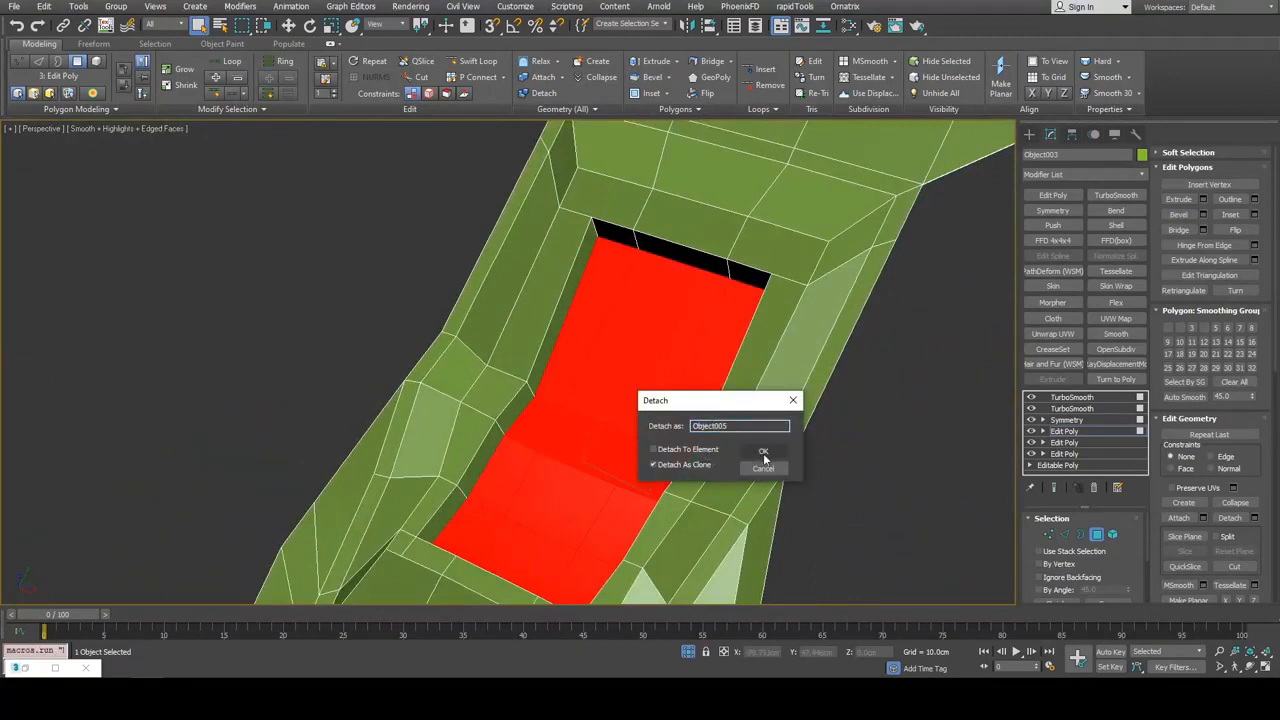
click(764, 453)
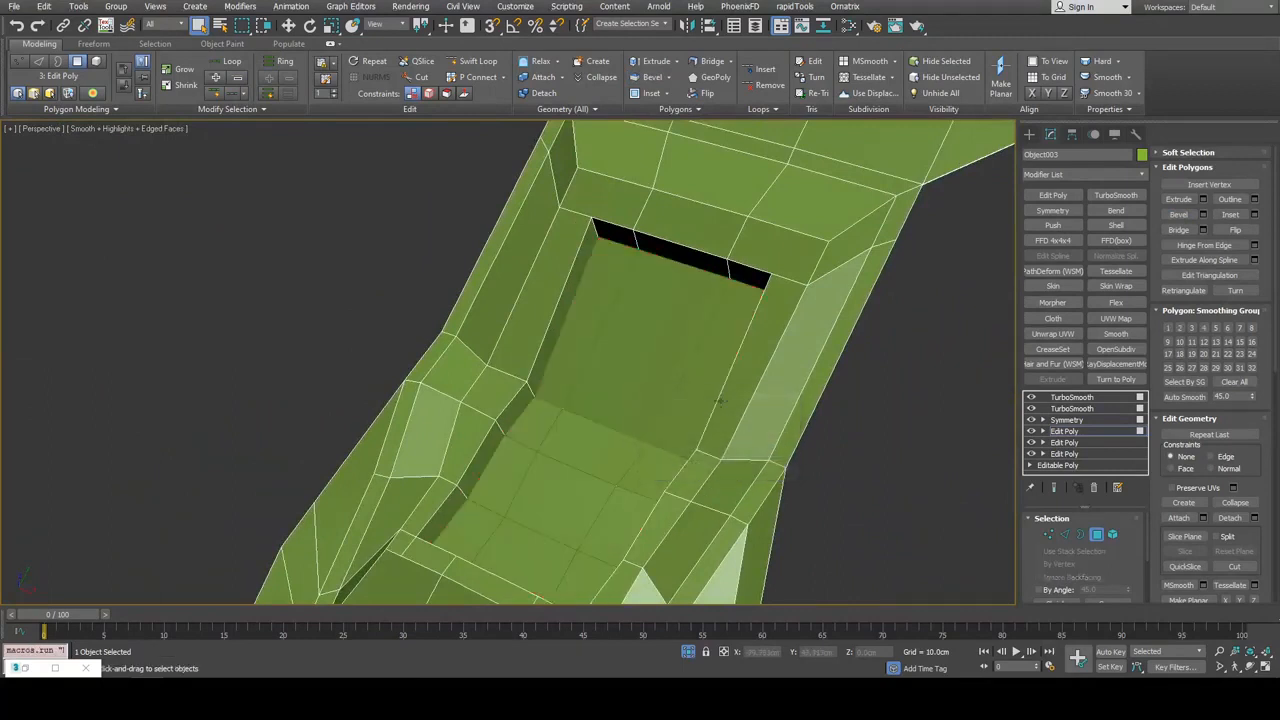
click(1108, 227)
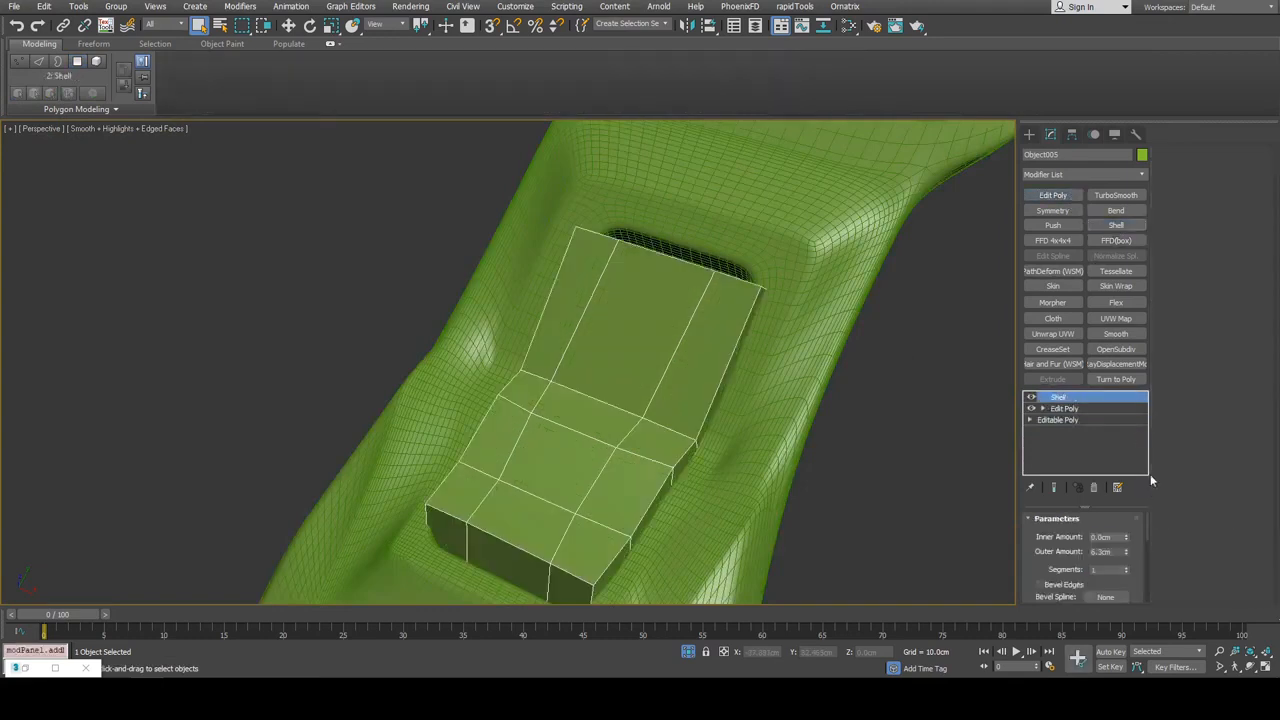
scroll(1148, 560, down, 5)
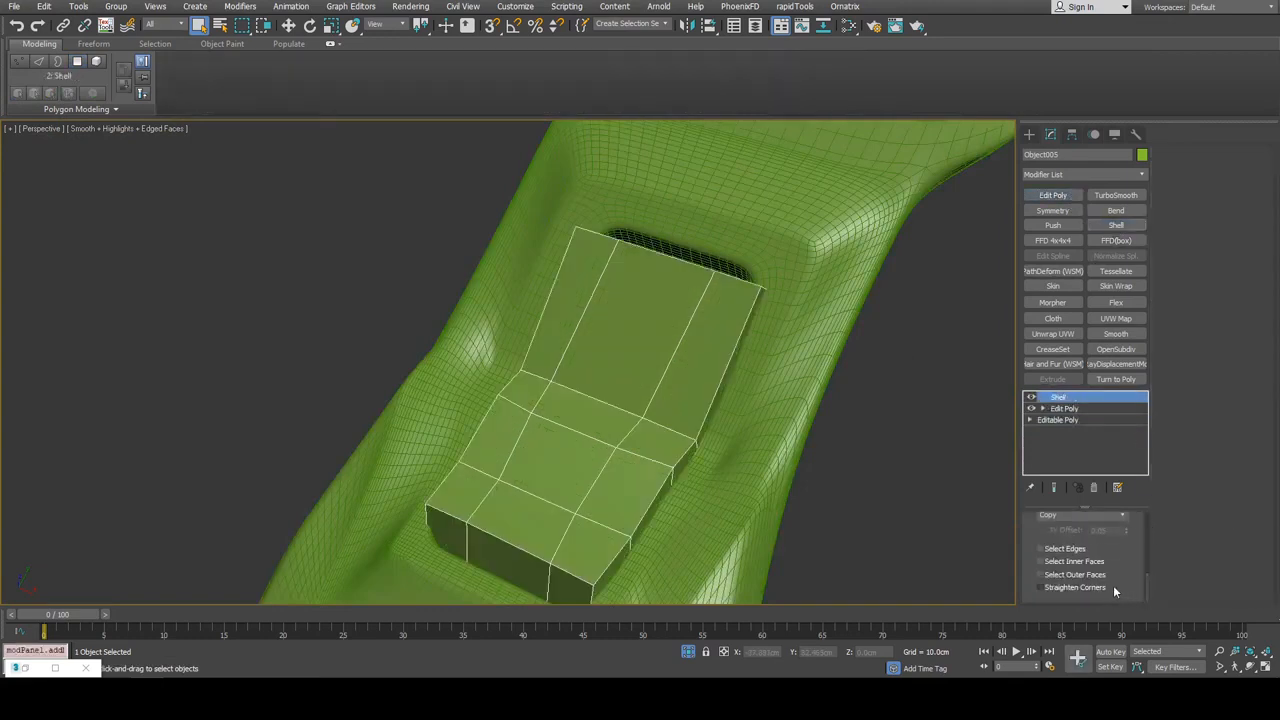
scroll(1144, 581, up, 5)
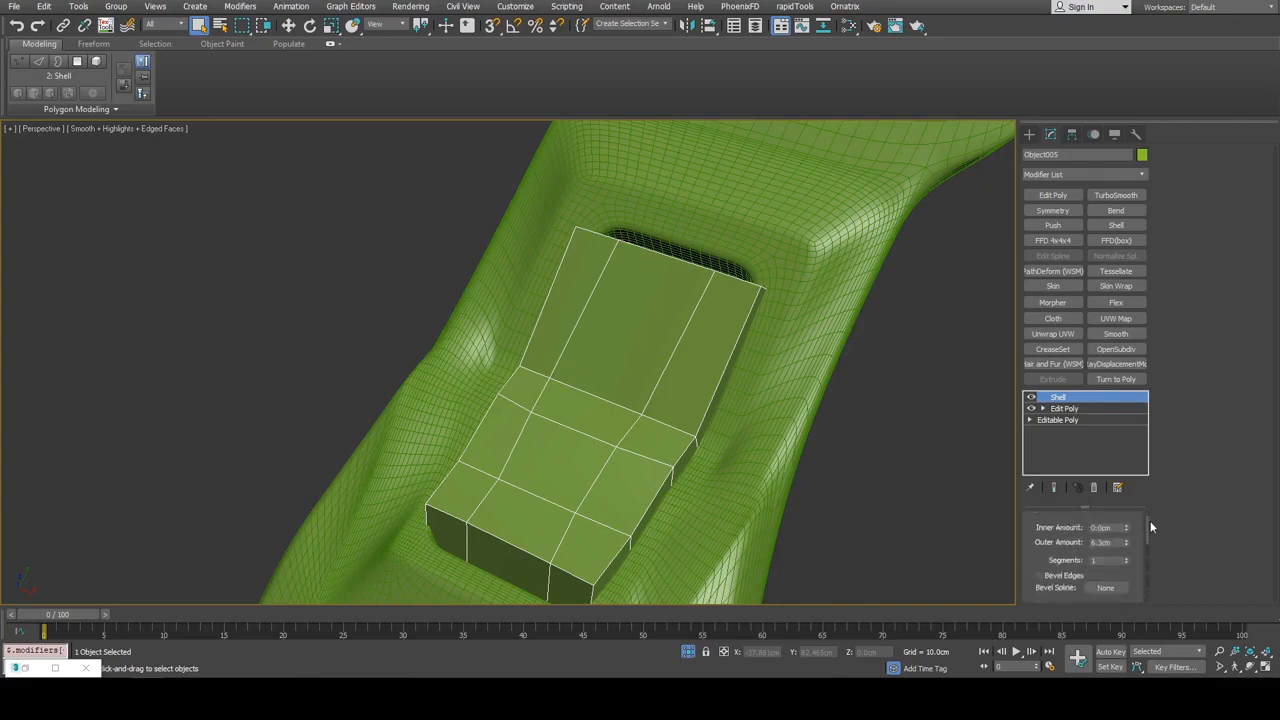
Turn off both TurboSmooth modifiers on the green side panel to expose its low-poly mesh
click(827, 336)
click(1031, 398)
click(1032, 409)
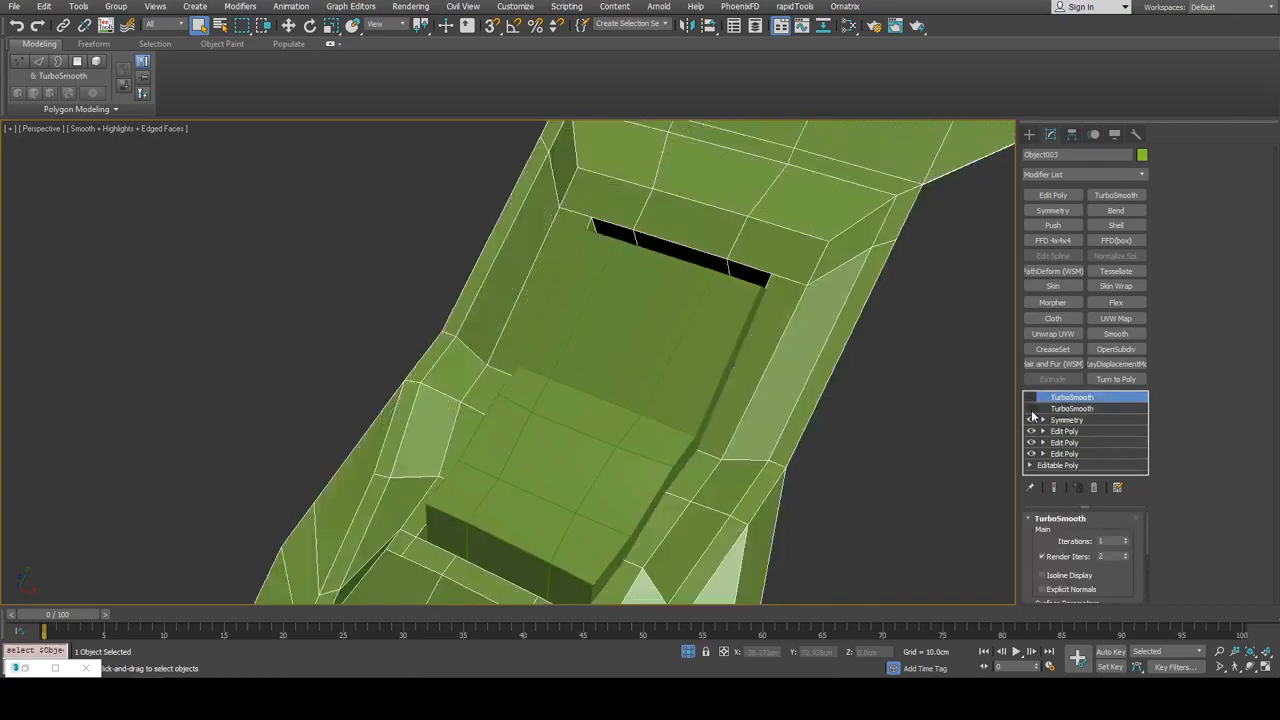
Delete the shelled clone of the pocket floor
click(705, 378)
alt+middle_drag(703, 380, 645, 334)
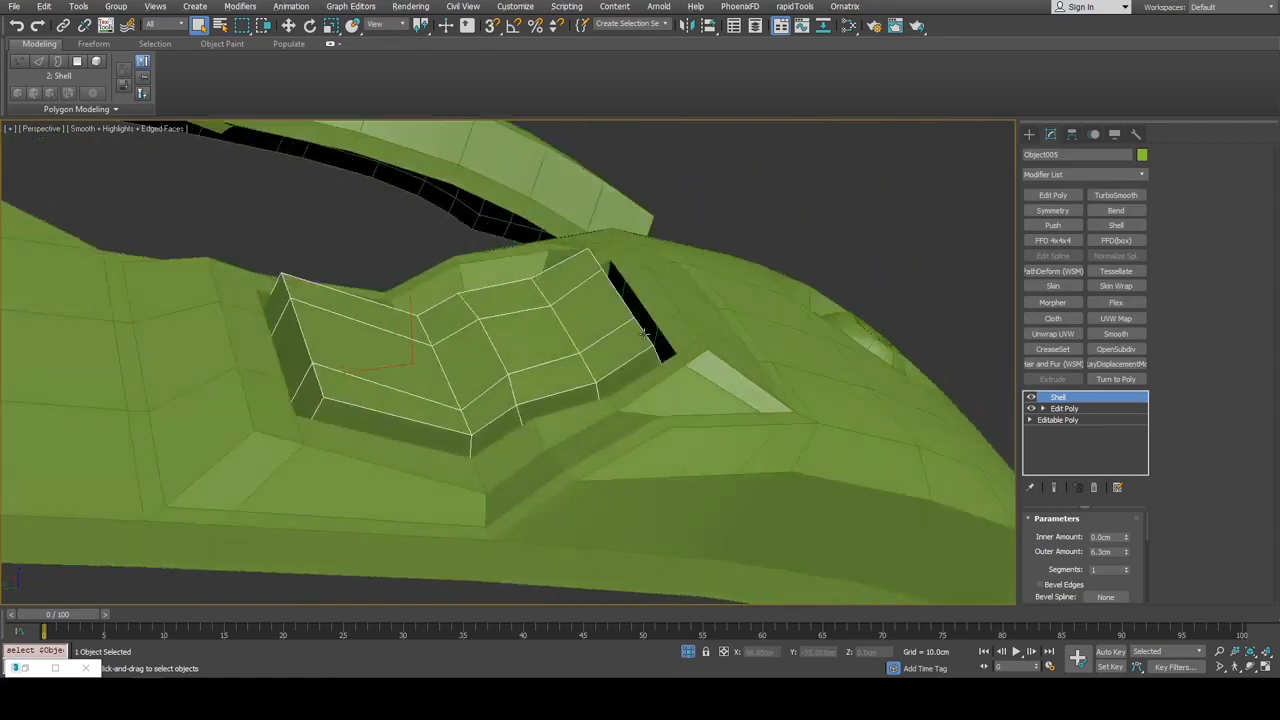
key(Delete)
Select all floor polygons of the sunken pocket in the side panel's upper Edit Poly modifier
click(672, 346)
click(1074, 432)
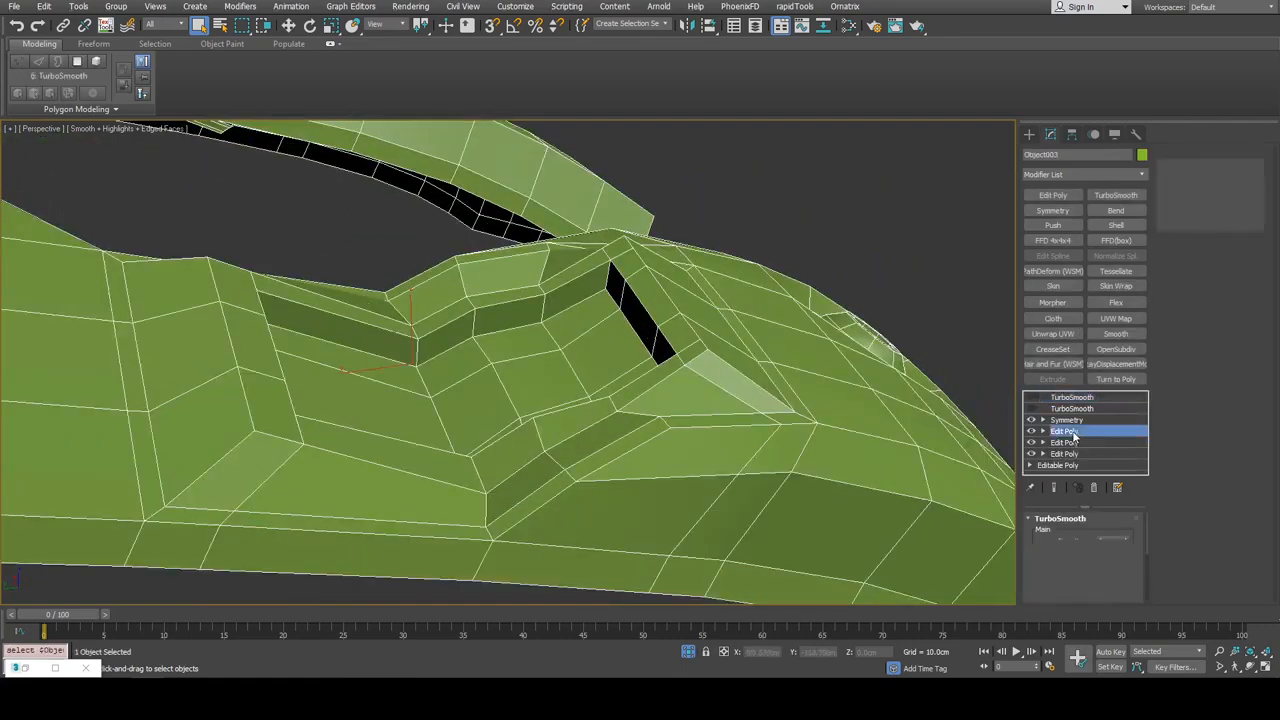
key(4)
alt+middle_drag(762, 344, 593, 413)
click(569, 351)
ctrl+click(593, 413)
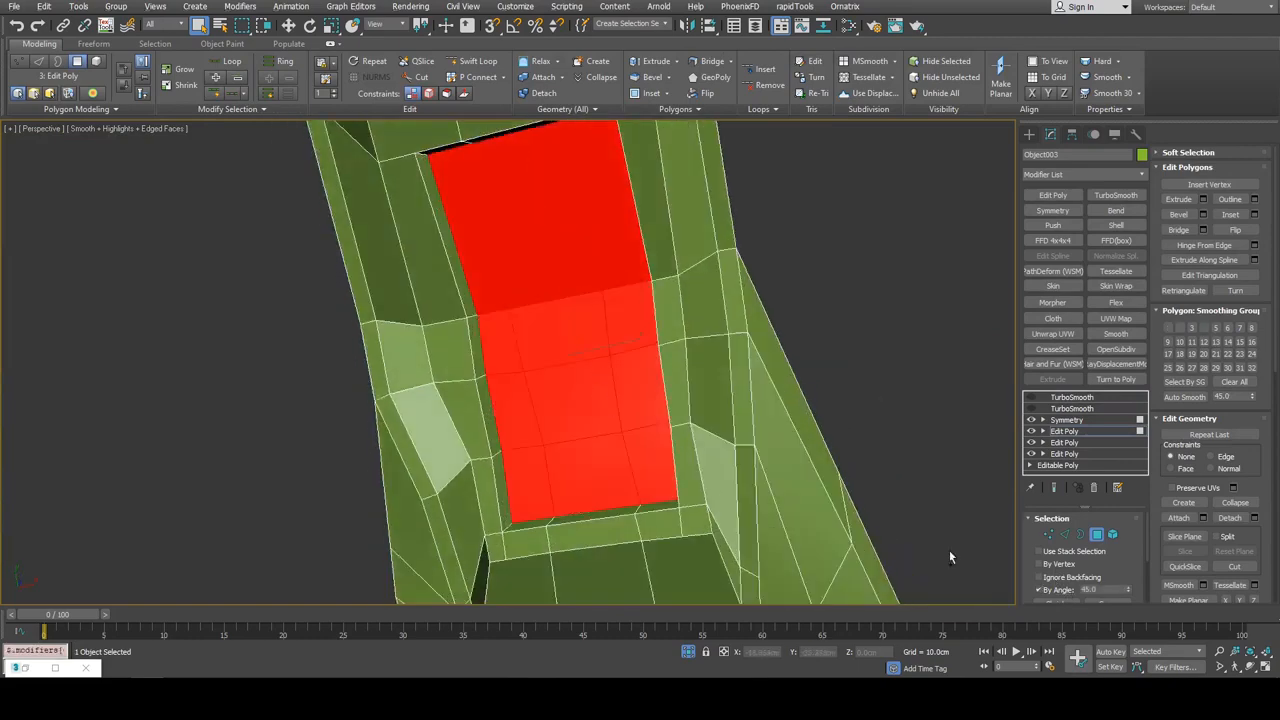
Disable angle-based selection, grow the floor selection to include the pocket walls, and detach these polygons as a clone object
click(1050, 593)
alt+middle_drag(770, 452, 966, 478)
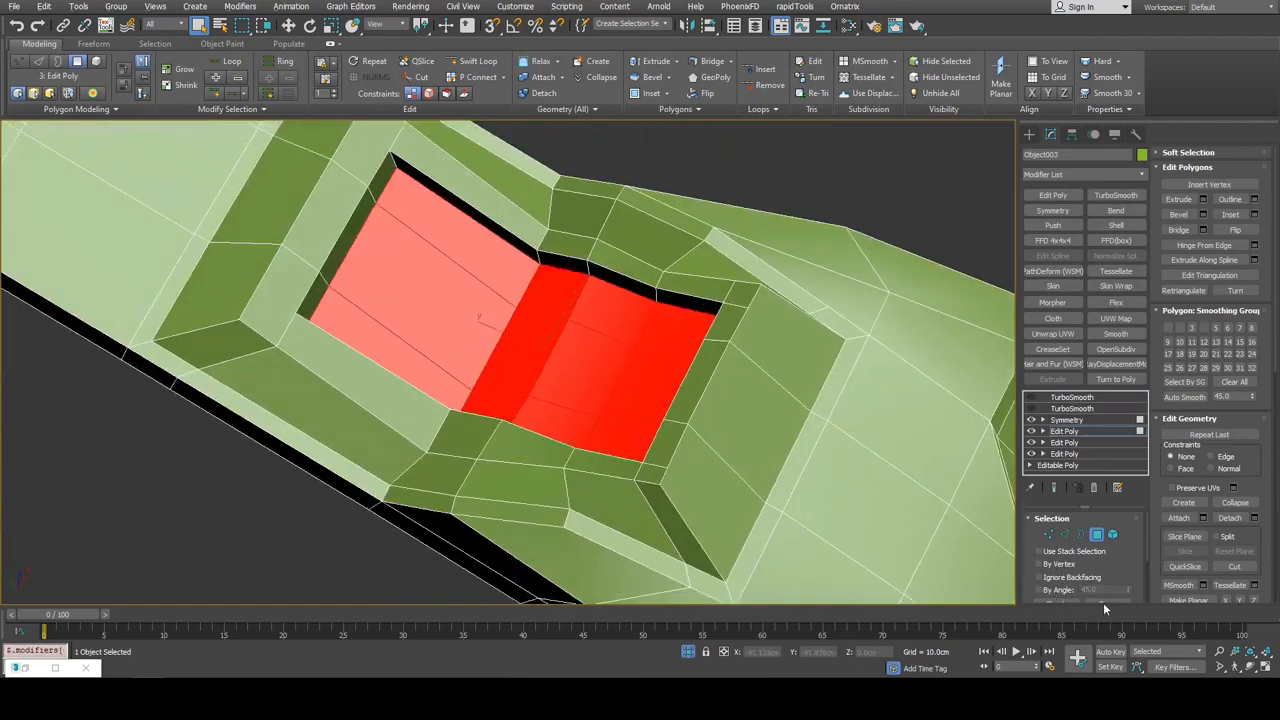
click(1106, 602)
alt+middle_drag(785, 450, 743, 366)
key(alt+d)
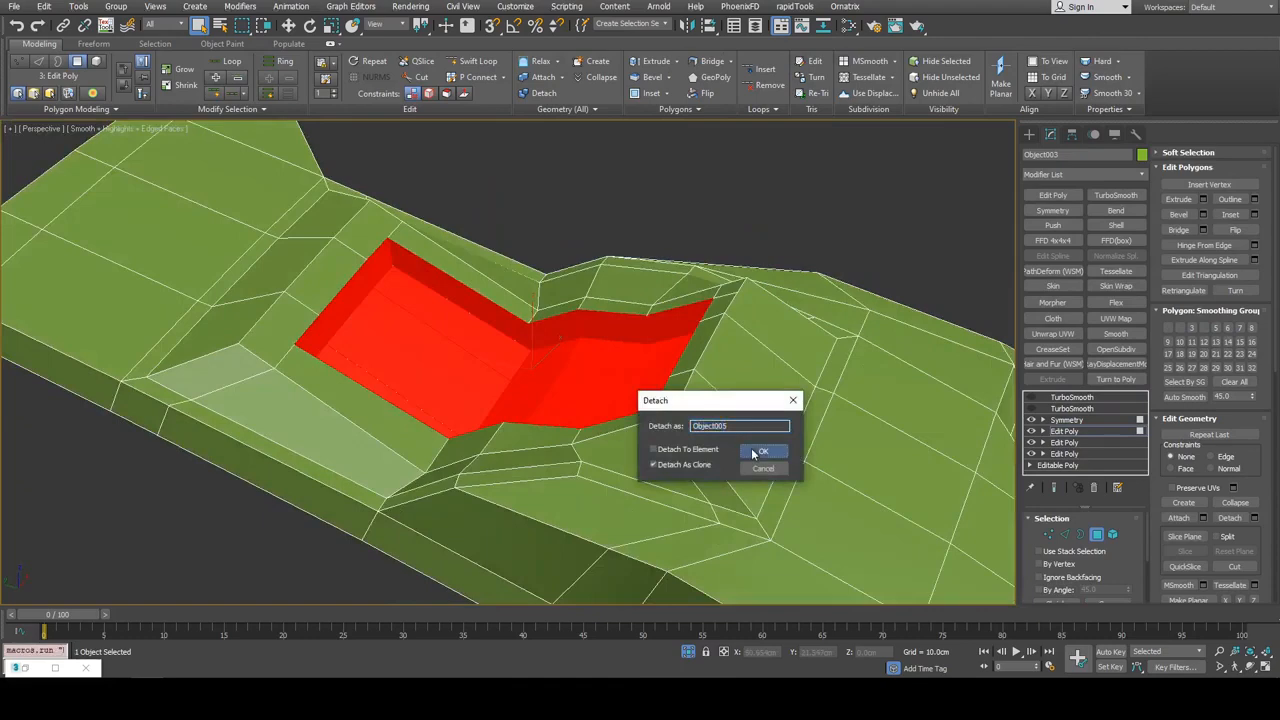
click(762, 452)
Duplicate the gray standard Material #14 in the material editor and darken the copy's diffuse colour
key(m)
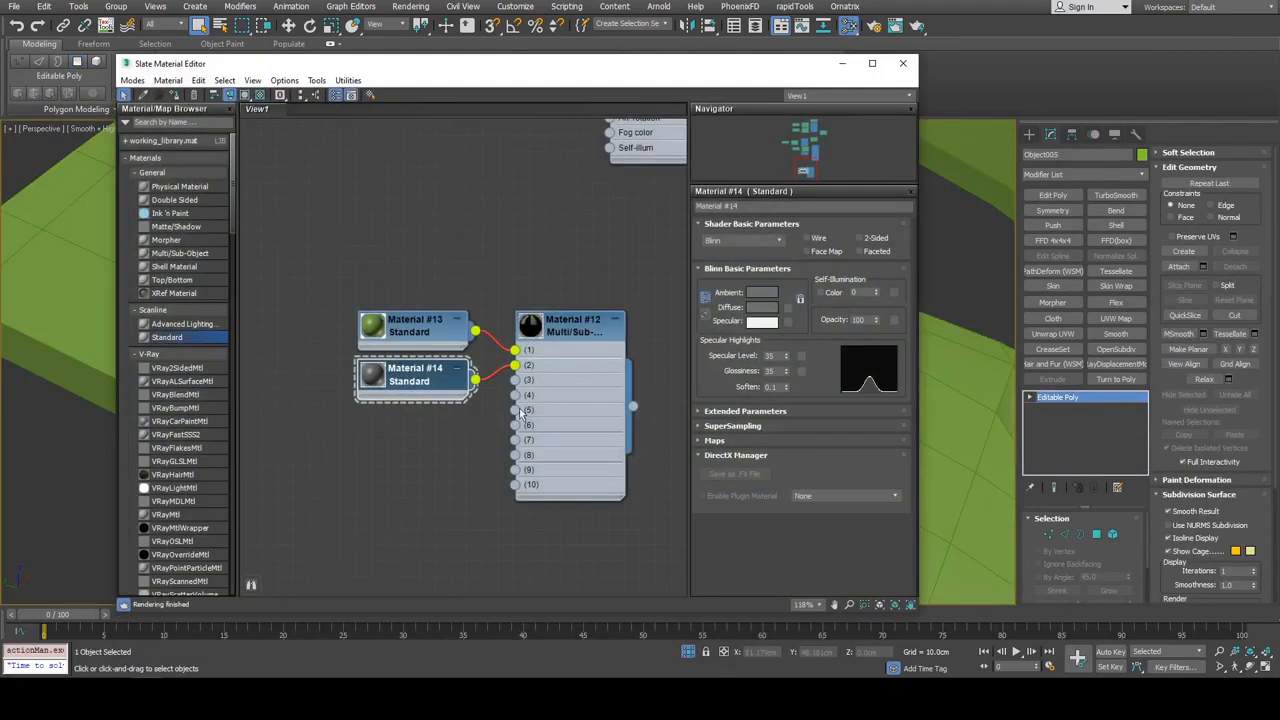
middle_drag(440, 377, 464, 352)
shift+drag(464, 352, 465, 420)
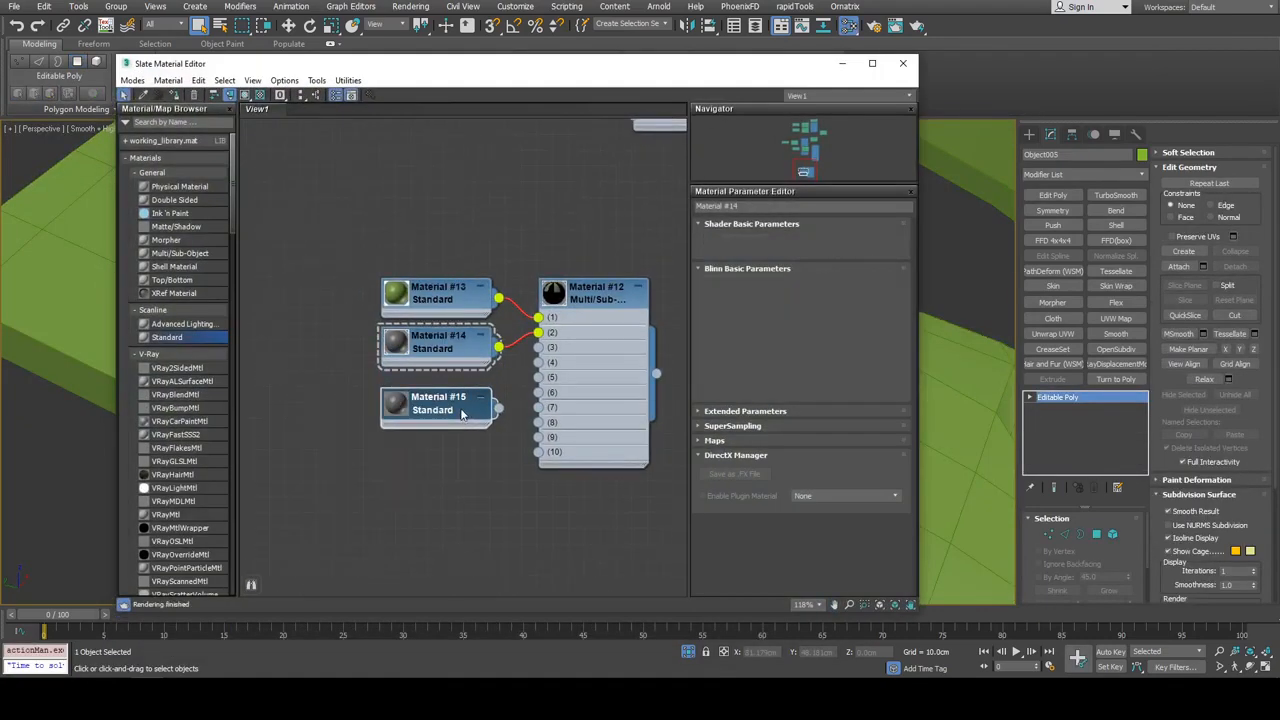
click(764, 308)
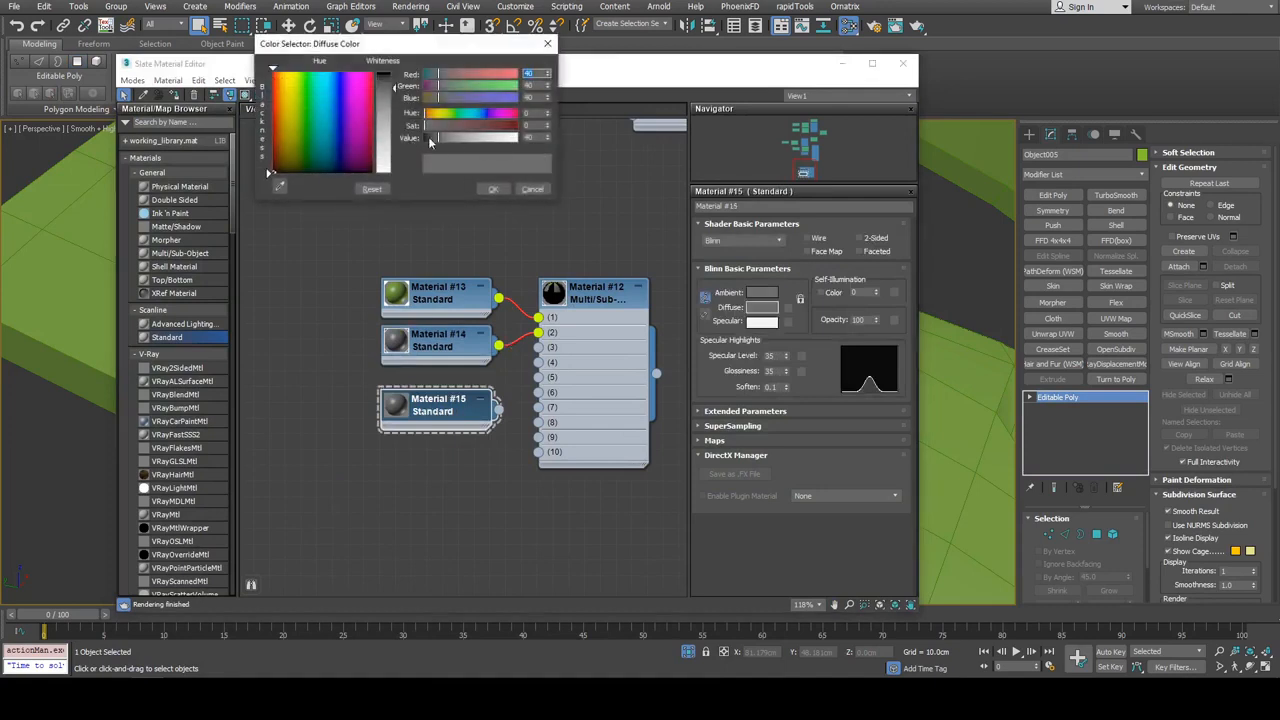
drag(430, 143, 424, 140)
click(493, 189)
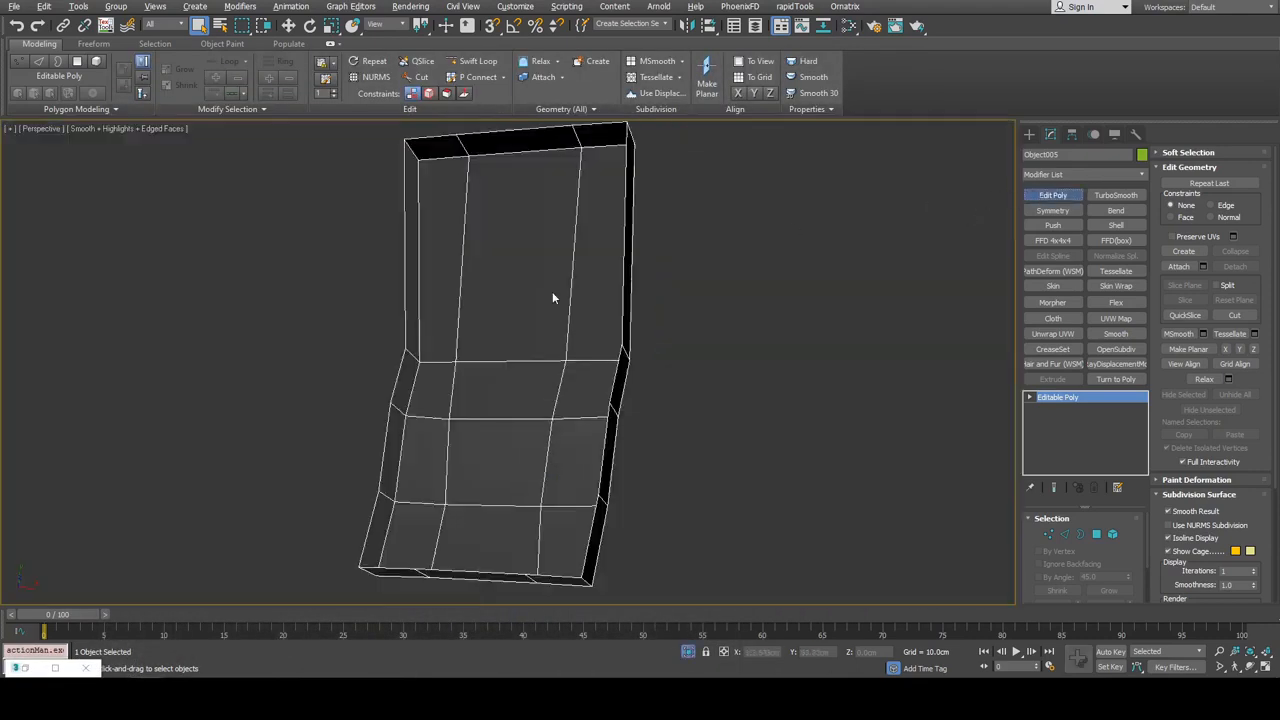
Flip the normals of all polygons on the detached pocket insert
key(4)
alt+middle_drag(451, 347, 445, 327)
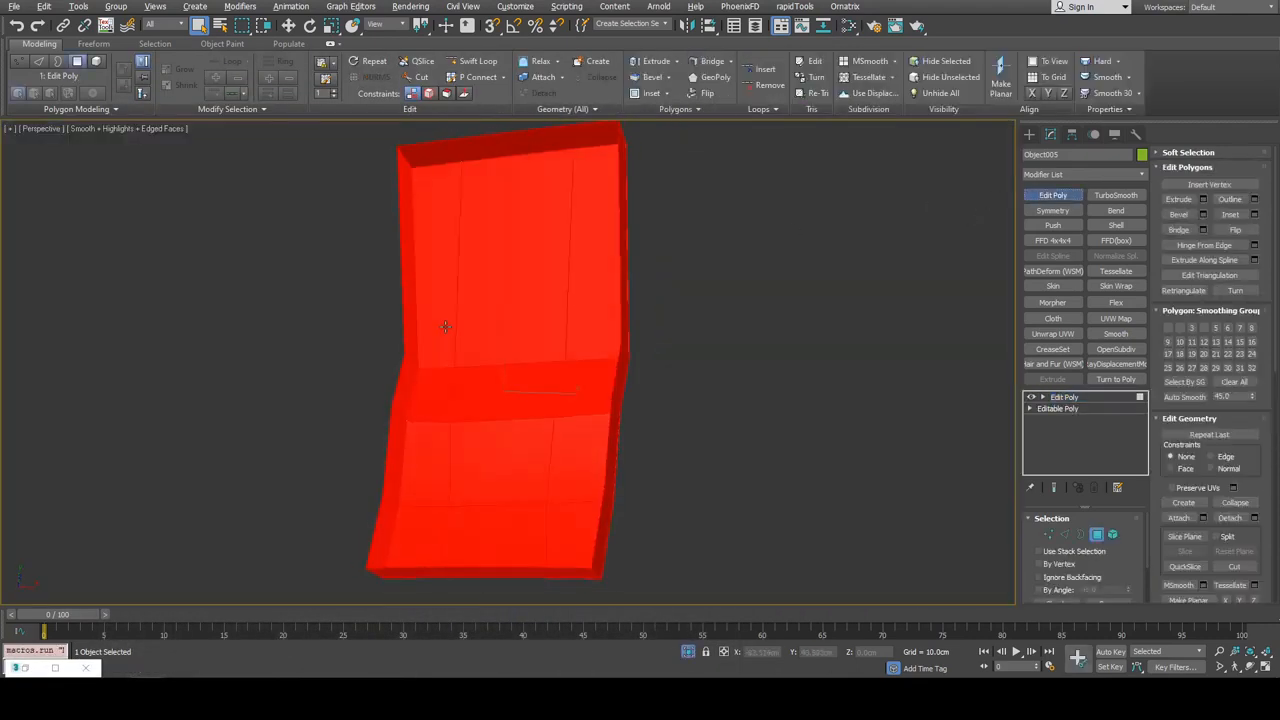
key(F3)
key(F3)
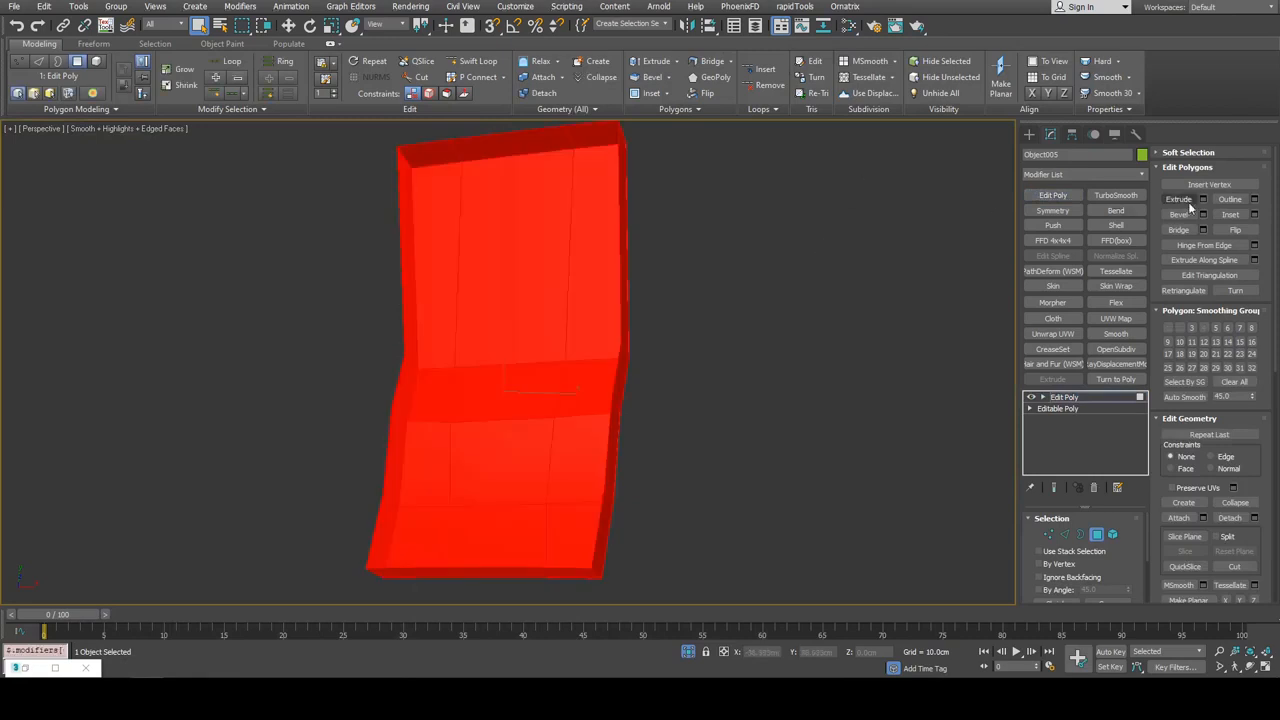
click(1220, 230)
click(700, 315)
Select the insert's floor polygons and clone them upward above the open rim as an element
middle_drag(615, 331, 750, 300)
drag(568, 307, 638, 382)
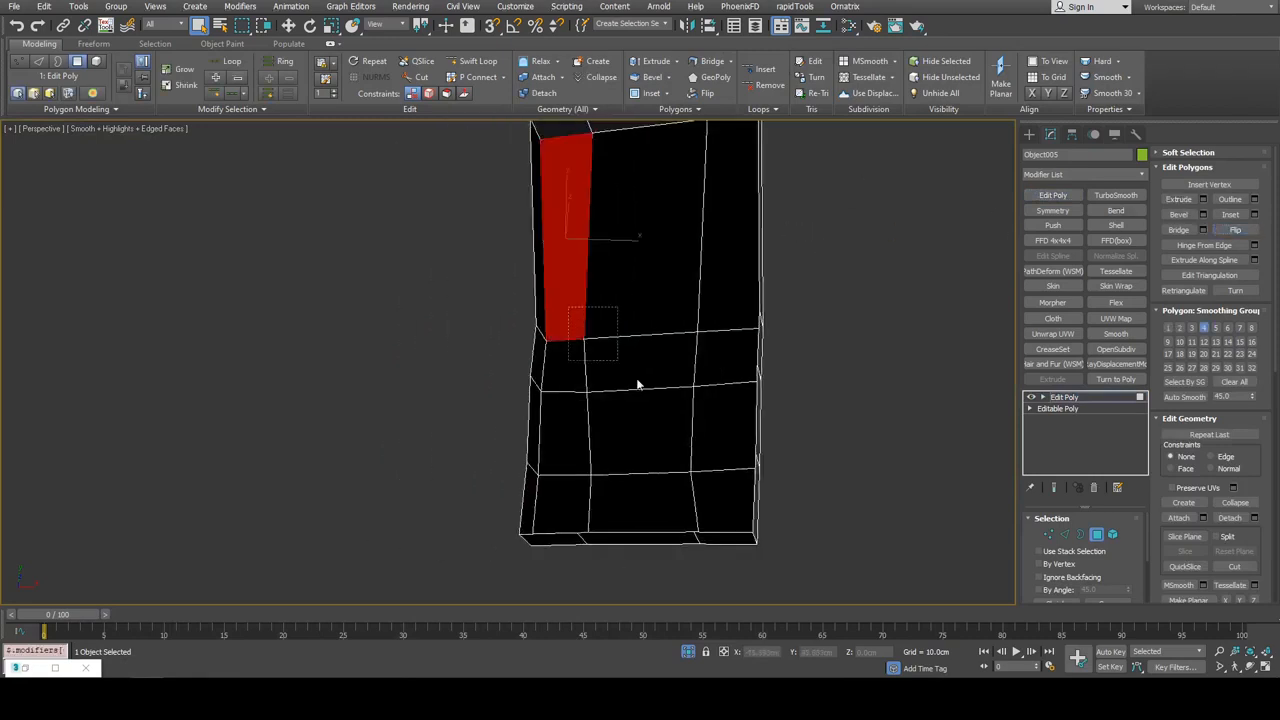
drag(714, 497, 715, 498)
key(w)
alt+middle_drag(714, 440, 630, 395)
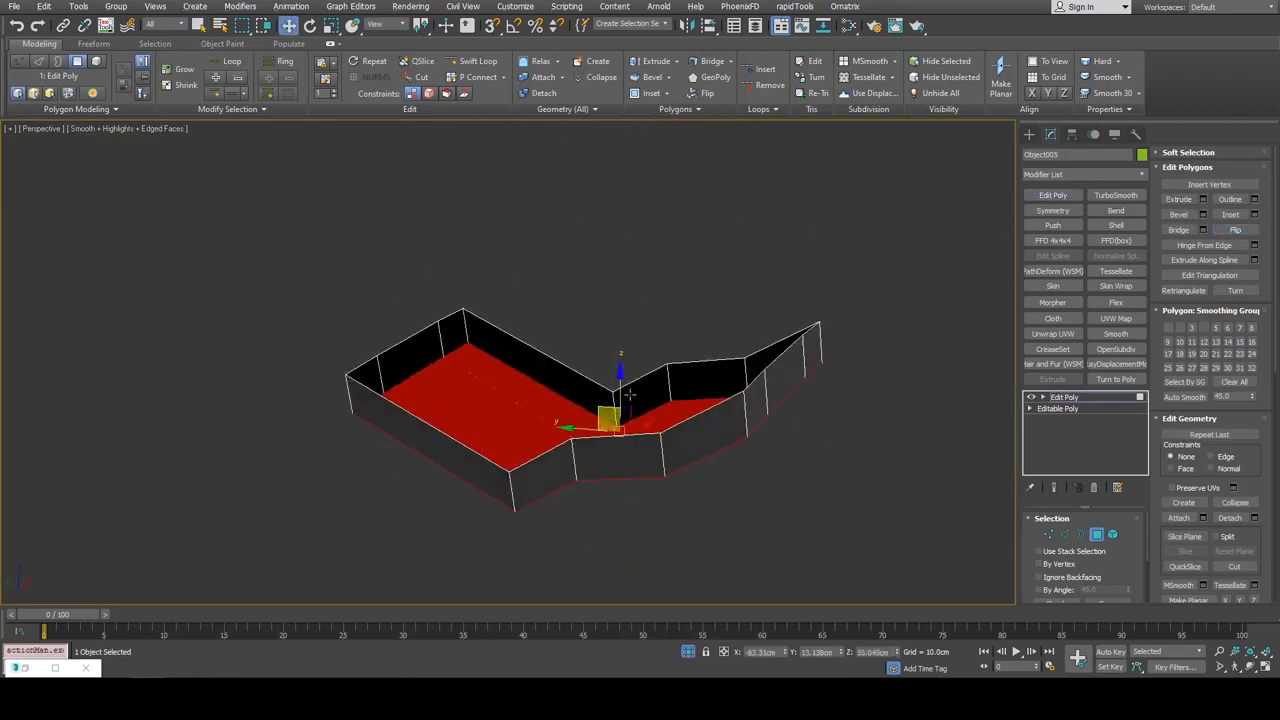
shift+drag(609, 409, 633, 293)
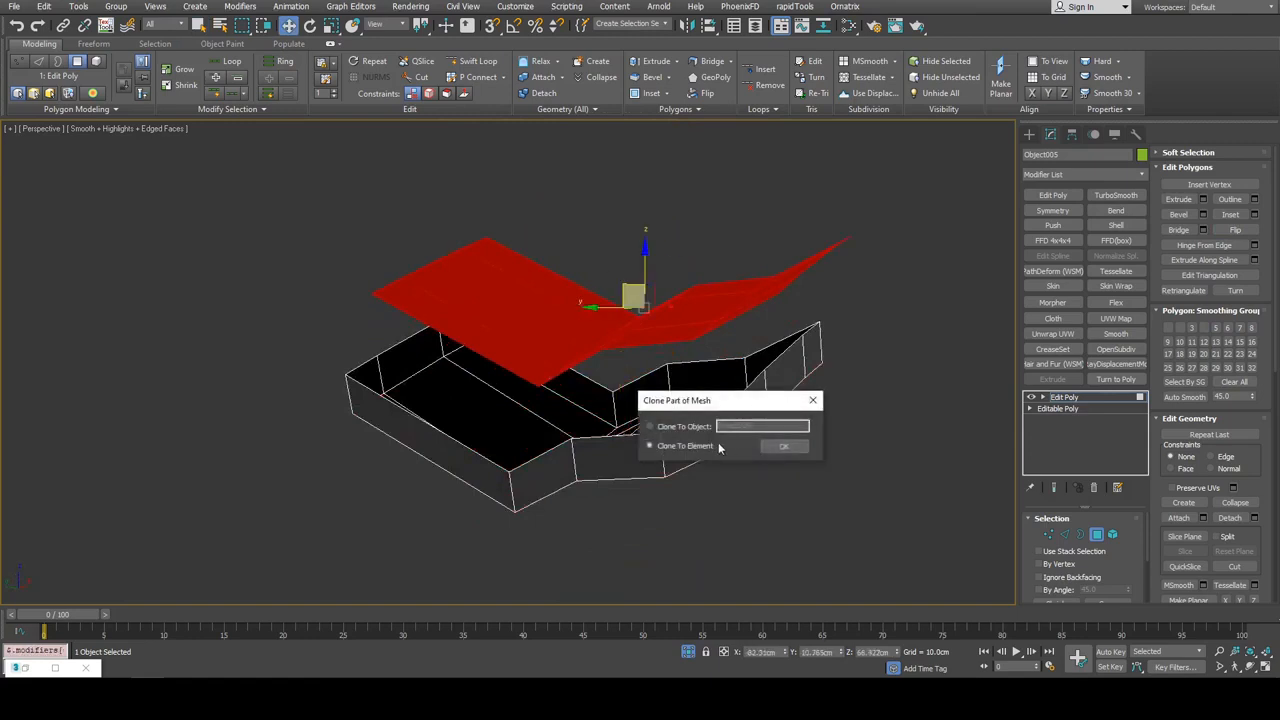
click(773, 447)
Flip the cloned sheet, snap its corner onto the insert's open rim to cap it, and select the insert's vertices
click(1233, 230)
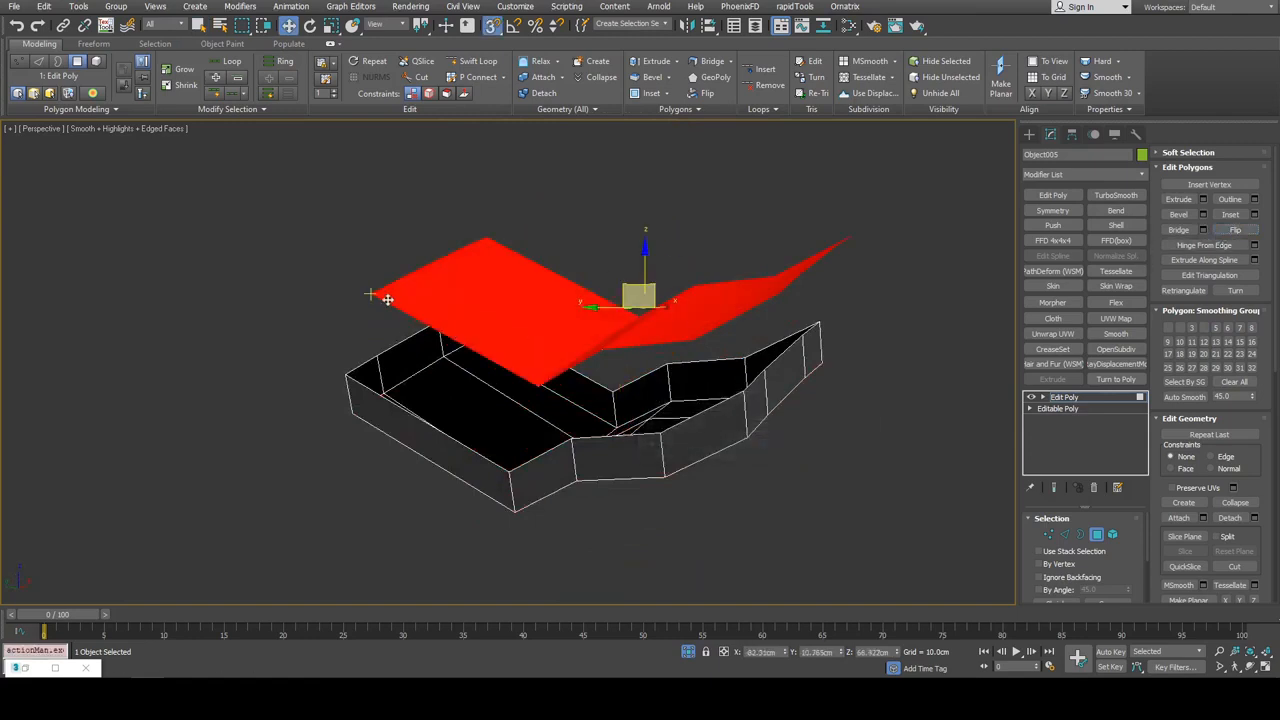
drag(368, 318, 354, 366)
key(1)
mouse_move(308, 252)
mouse_down()
mouse_move(829, 520)
mouse_move(861, 487)
mouse_up()
key(1)
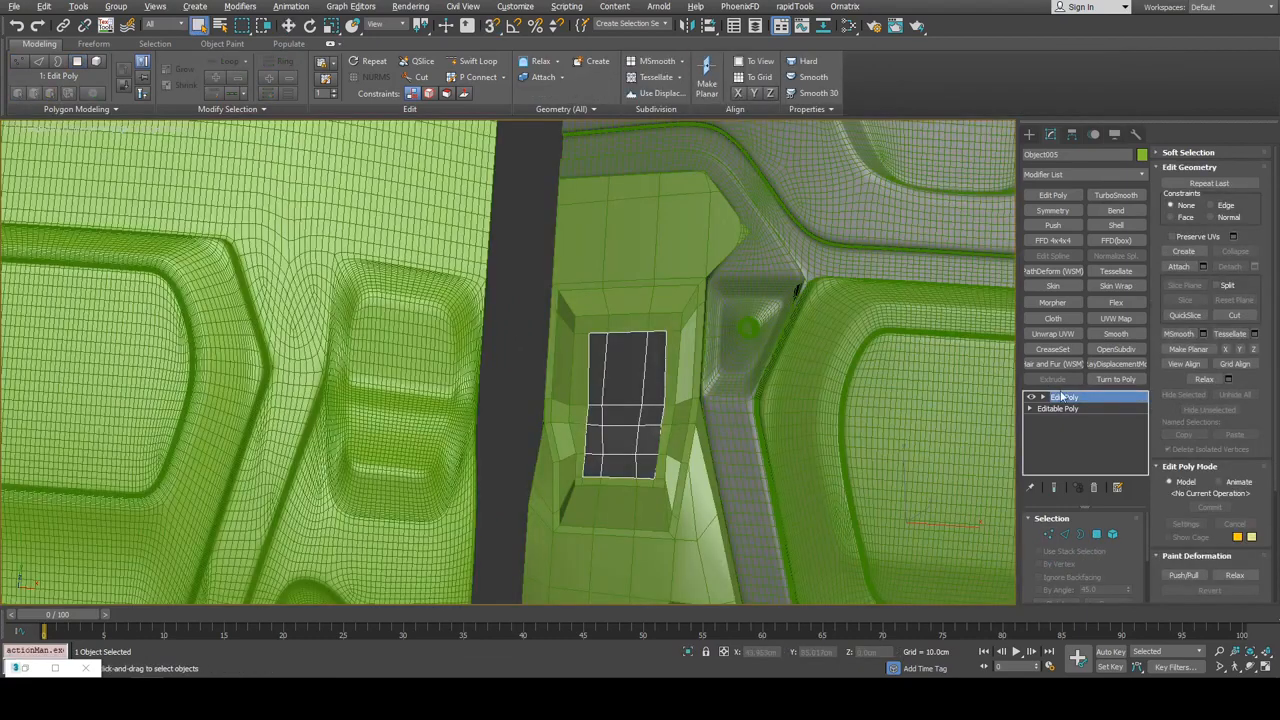
Paste the Symmetry and two TurboSmooth modifiers onto the dark insert and hide the edge display
right_click(1063, 397)
click(1098, 168)
key(F4)
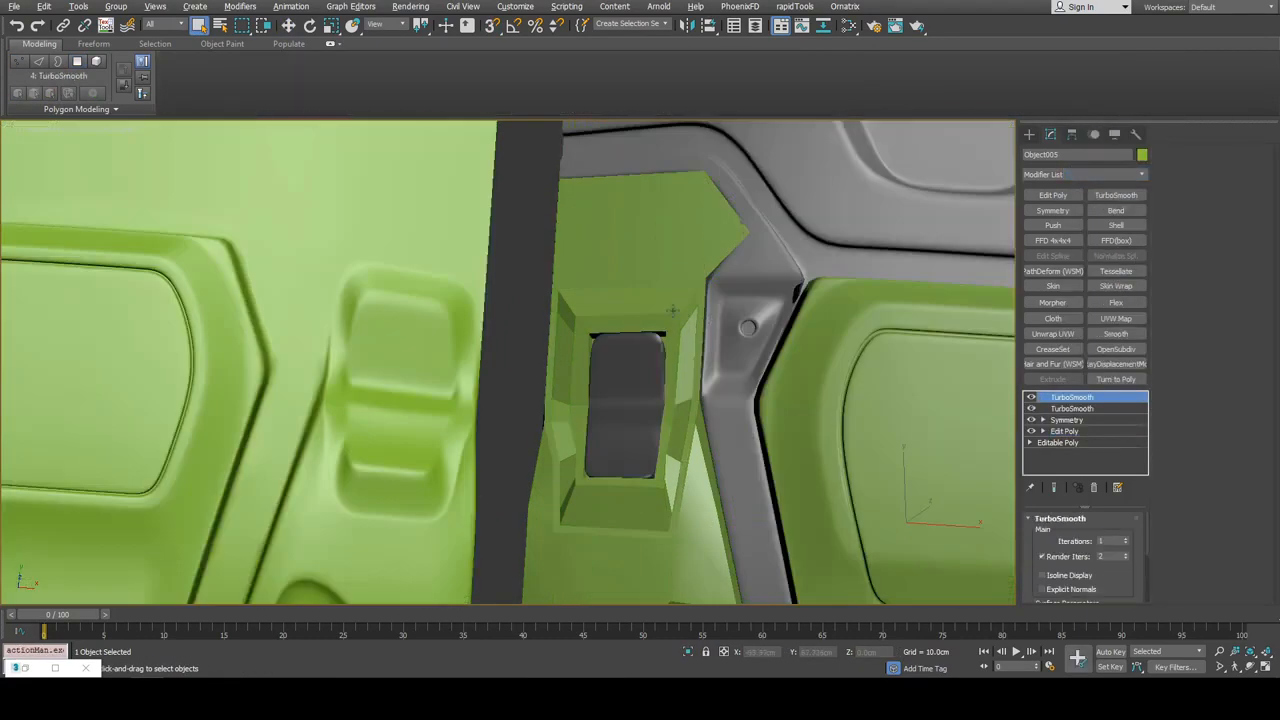
Turn both TurboSmooth modifiers back on for the green side panel and clear the selection
click(1031, 408)
click(1031, 397)
key(ctrl+d)
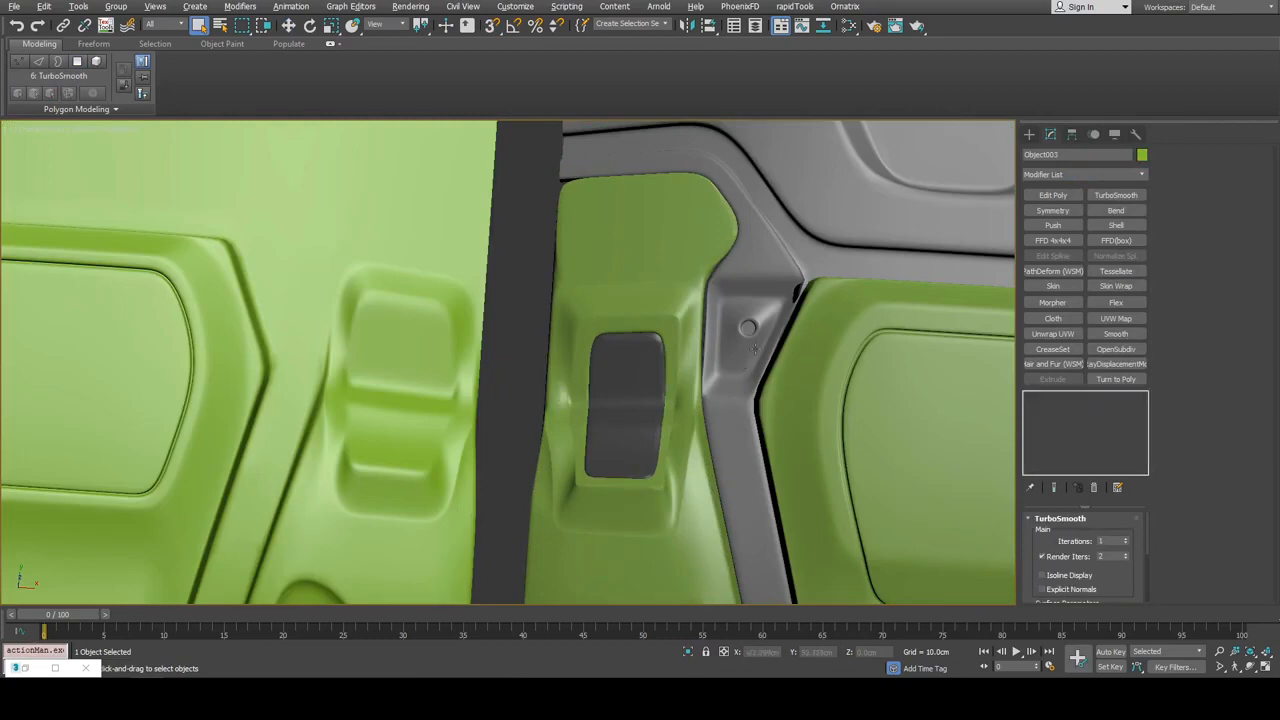
Frame the middle armour piece and examine its smoothed panels, gray frame and dark pocket inserts
scroll(576, 341, down, 5)
scroll(506, 345, up, 2)
scroll(485, 321, down, 4)
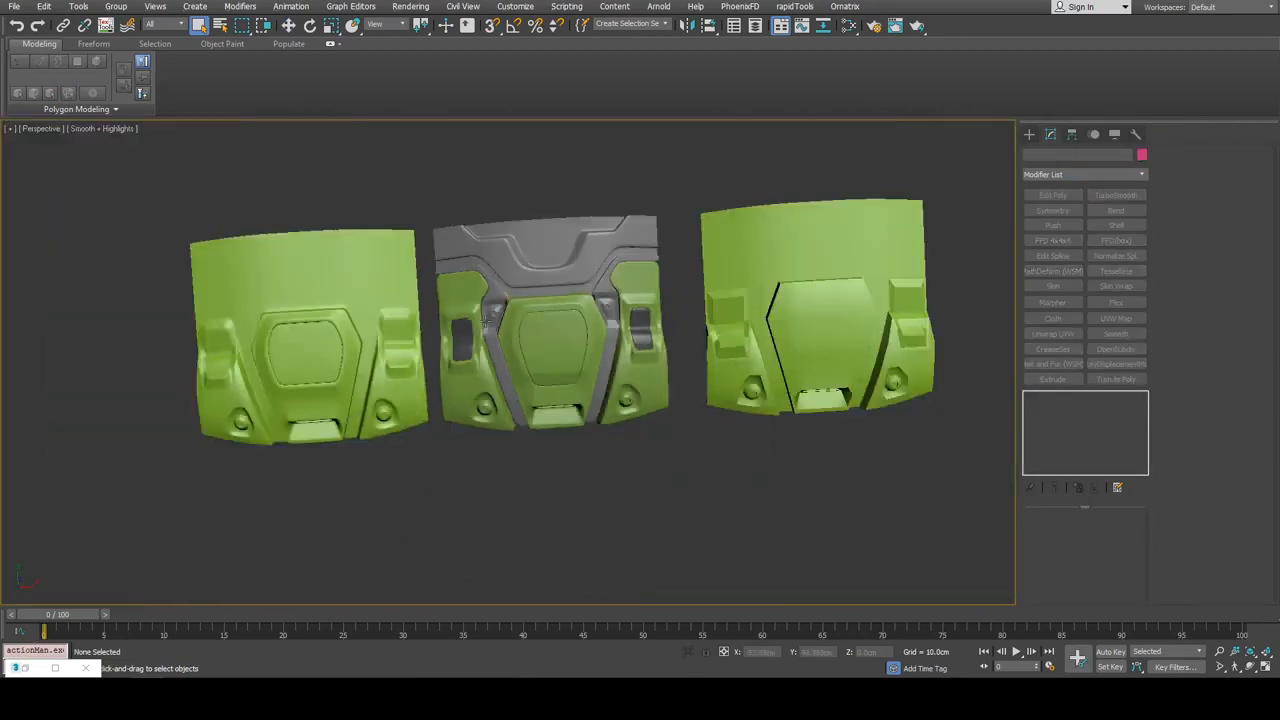
alt+middle_drag(548, 328, 475, 236)
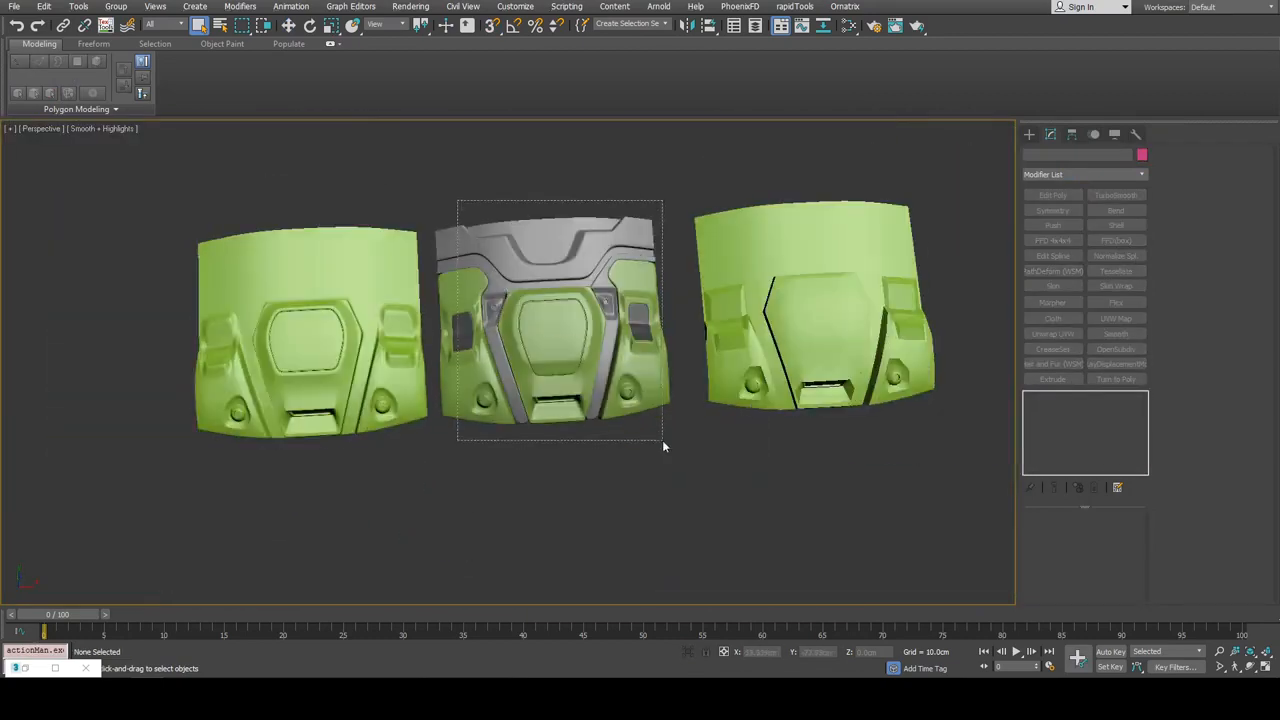
drag(651, 451, 651, 450)
key(z)
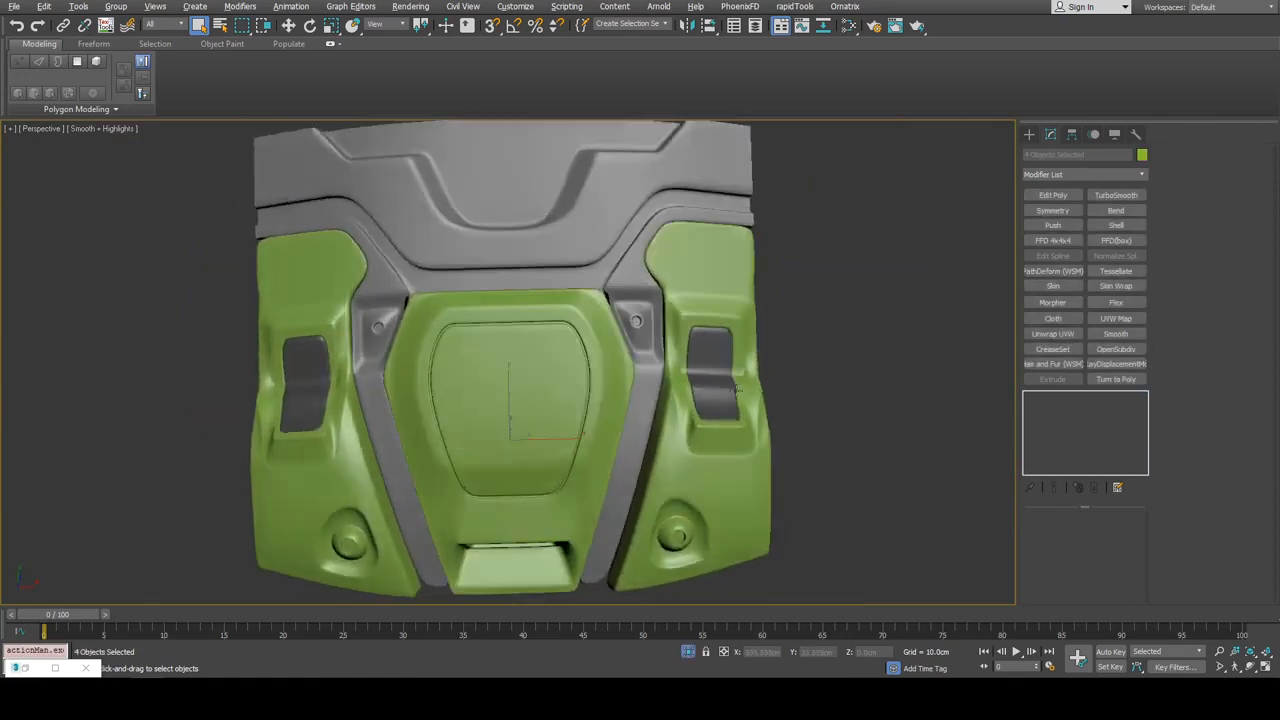
click(843, 397)
Select the gray frame at the dark gap beside its bolt recess and isolate it
scroll(645, 332, up, 6)
key(F4)
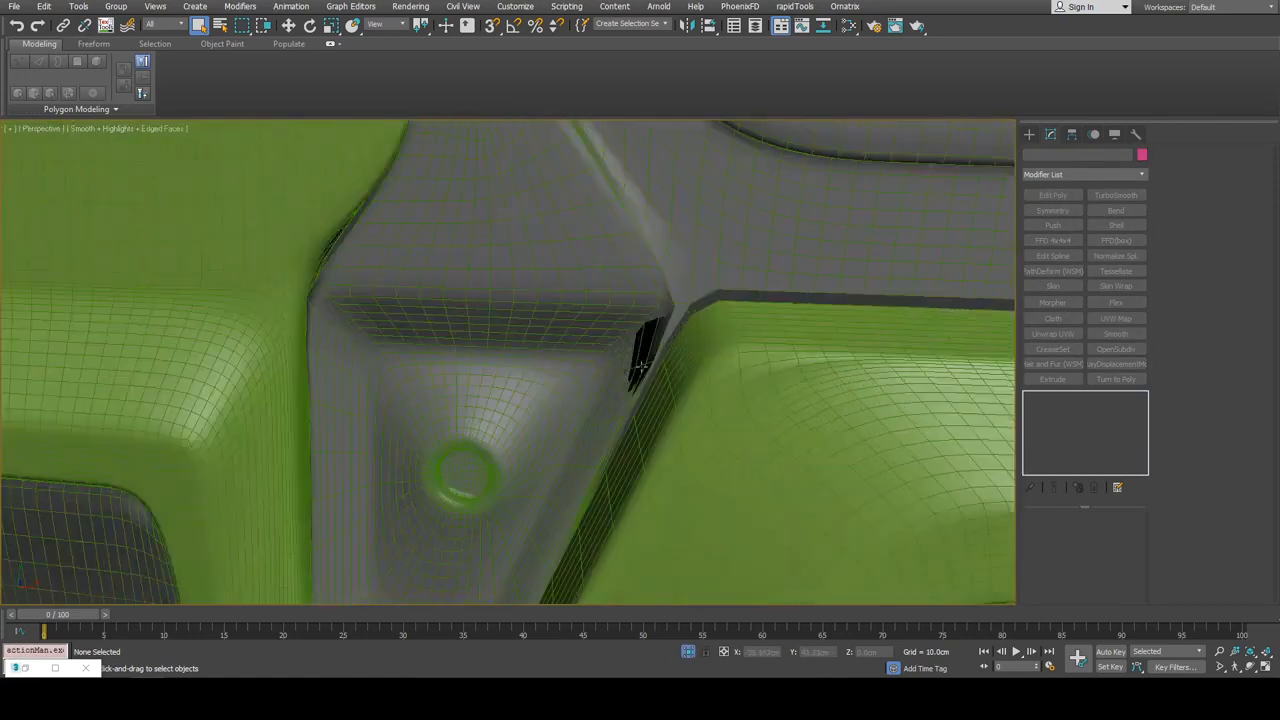
click(649, 330)
scroll(655, 335, up, 3)
key(z)
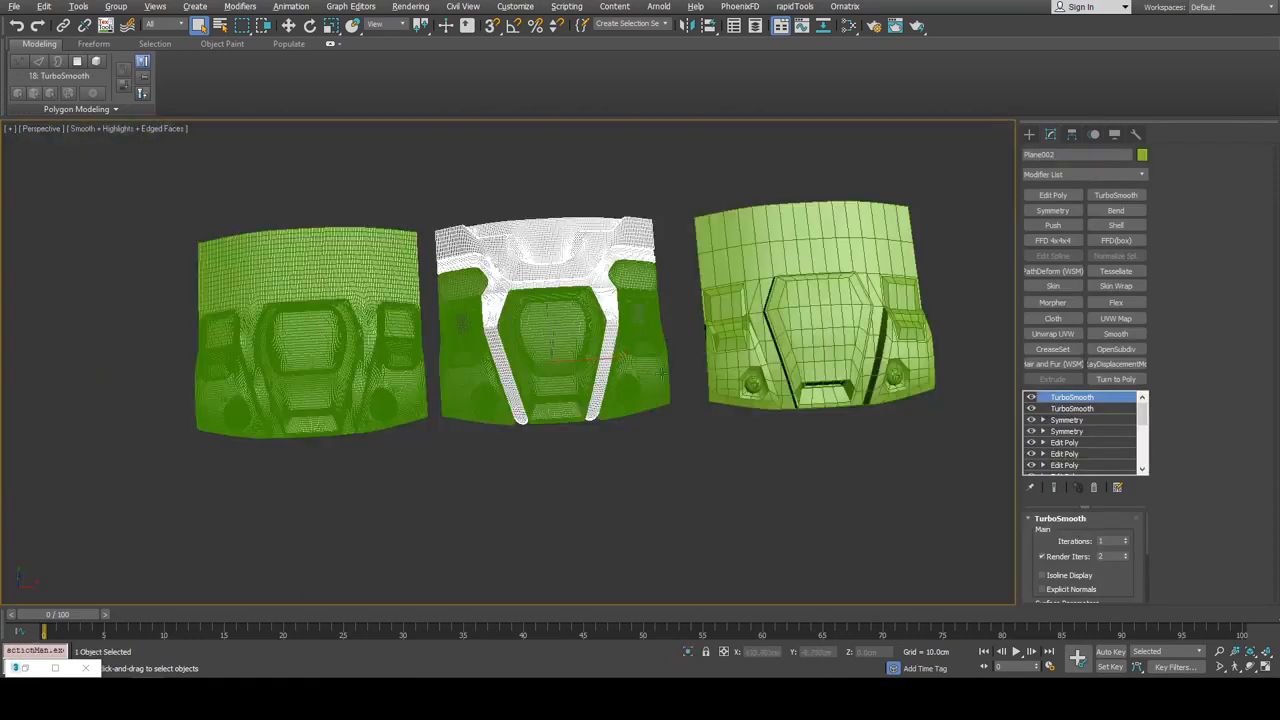
Add an Edit Poly modifier below the frame's Symmetry modifiers and inspect the inner corner beside the bolt recess at vertex level
click(1080, 443)
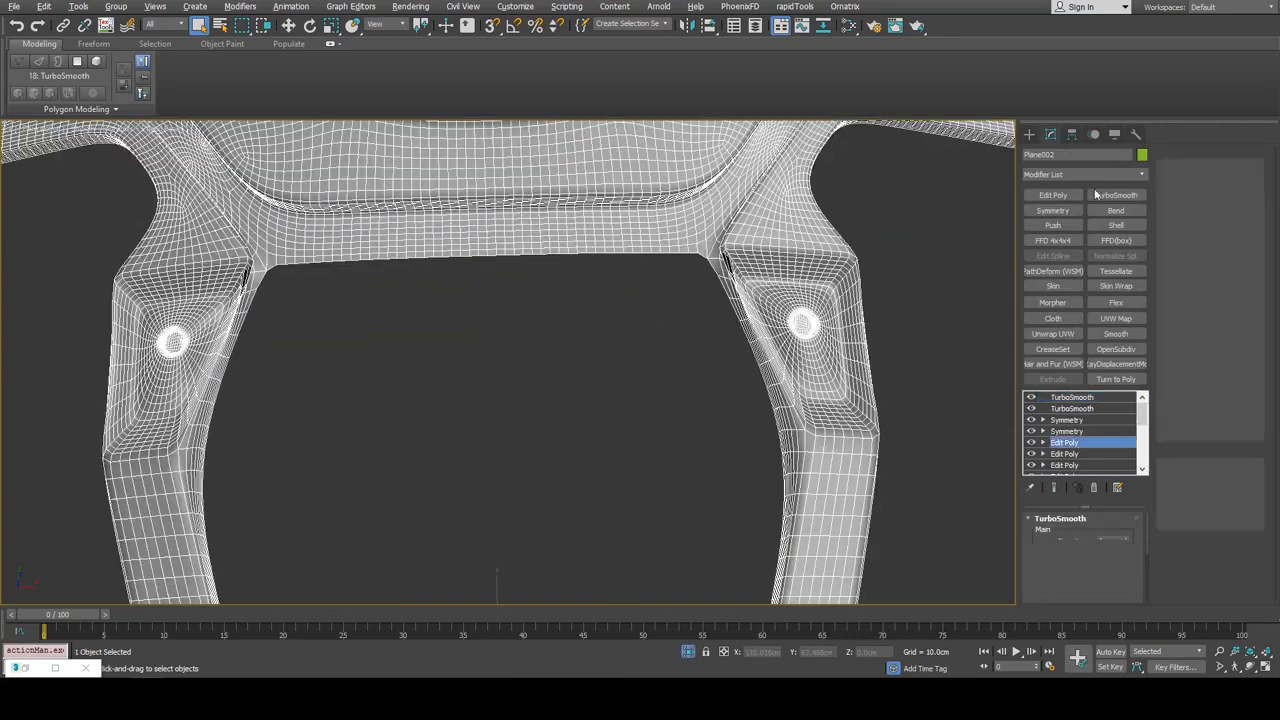
middle_drag(339, 330, 580, 358)
key(1)
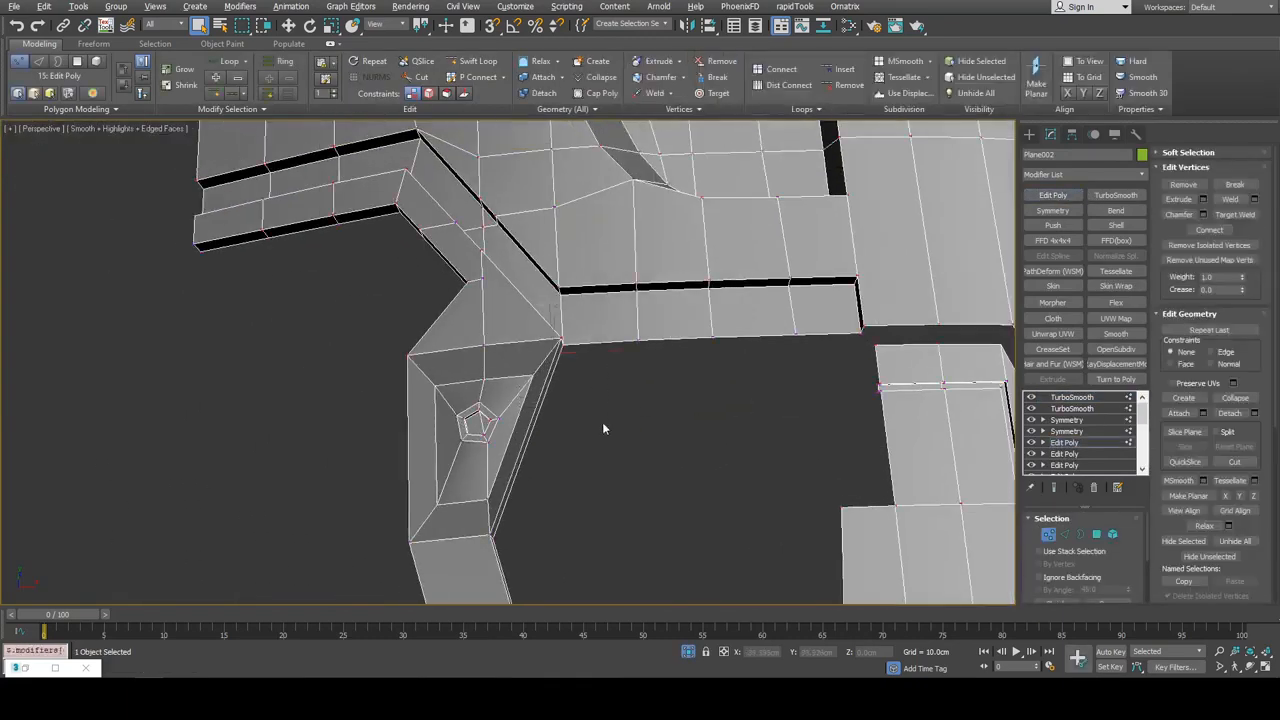
scroll(600, 378, up, 7)
scroll(650, 376, down, 4)
key(F4)
key(F4)
alt+middle_drag(665, 371, 457, 416)
key(grave)
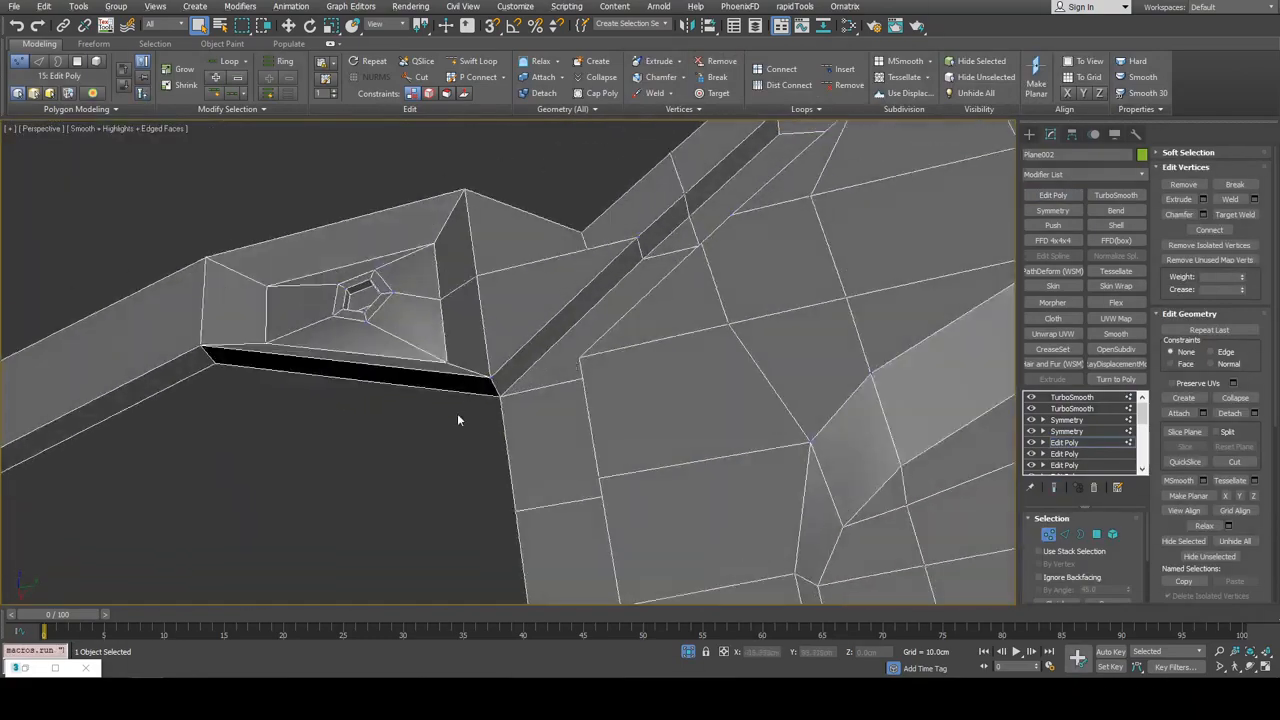
Select the narrow side-wall polygon beside the bolt recess and assign it smoothing group 12, checking the smoothed result
middle_drag(645, 311, 643, 331)
scroll(643, 331, down, 3)
key(4)
click(505, 390)
key(grave)
key(F4)
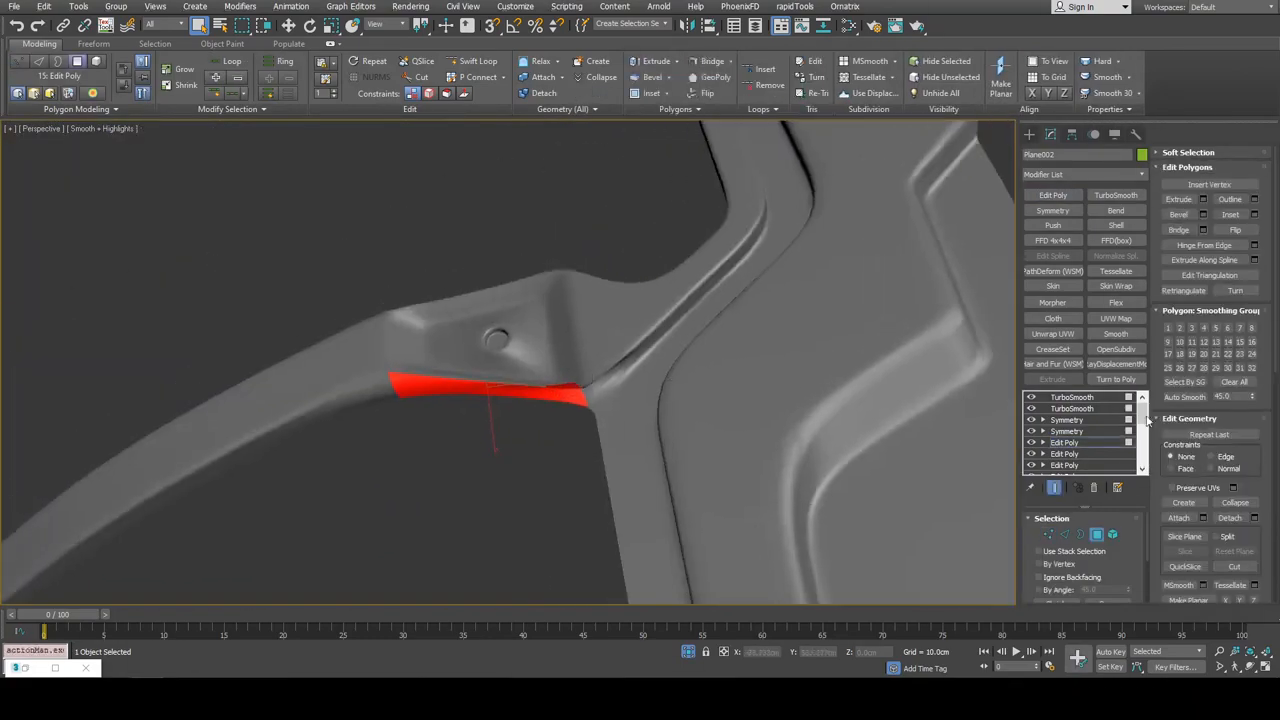
click(1204, 343)
click(492, 476)
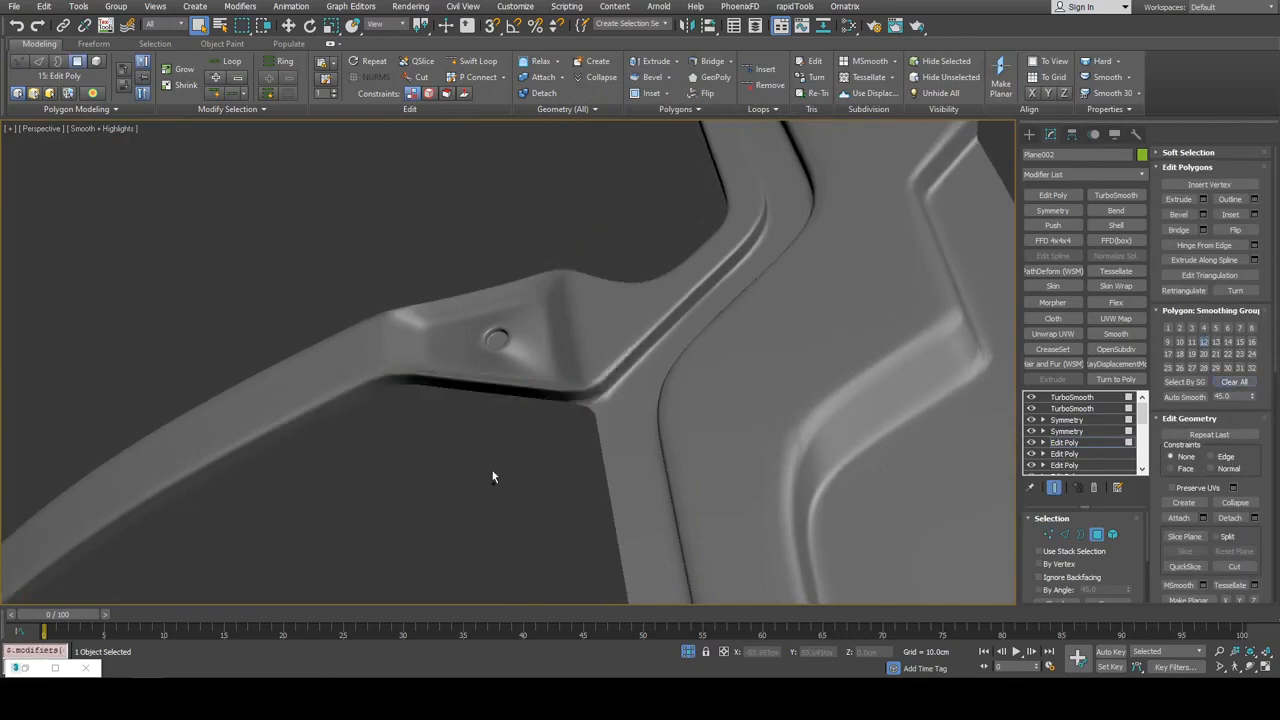
Examine the side wall of the gray frame's curved arm in both its control mesh and its smoothed form
alt+middle_drag(495, 478, 736, 343)
key(F4)
key(grave)
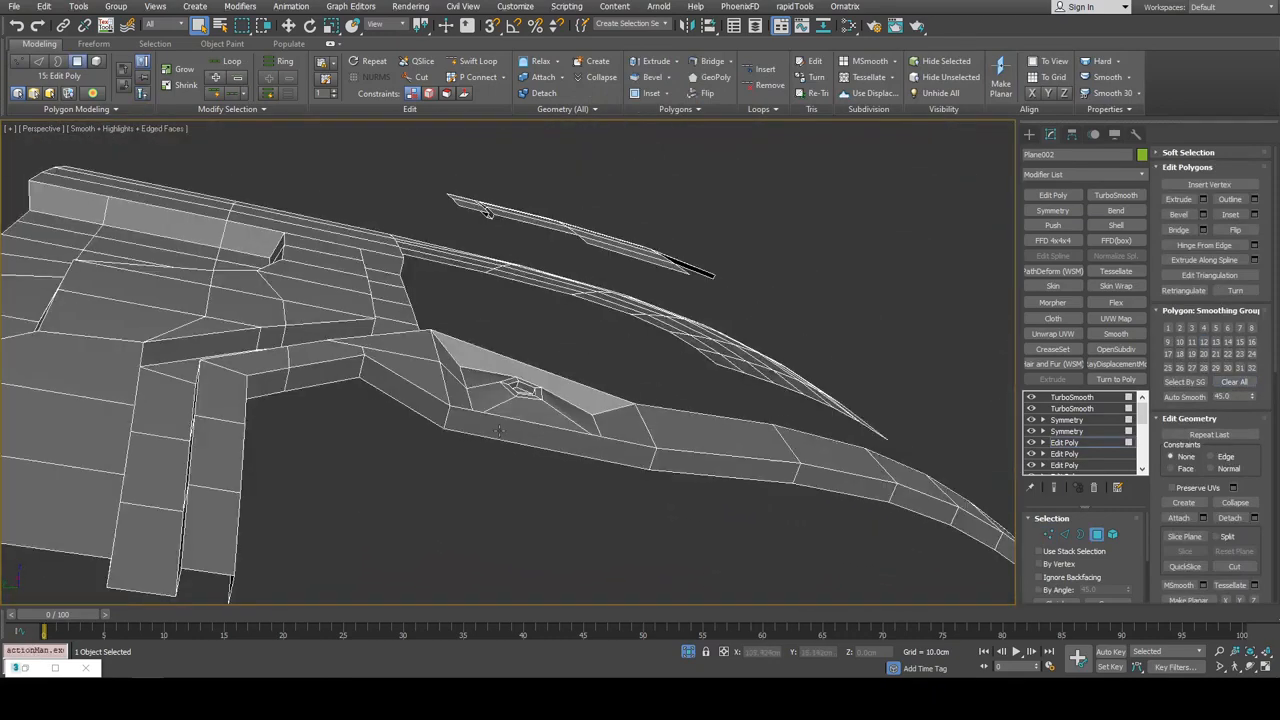
click(553, 438)
key(grave)
key(F4)
click(773, 277)
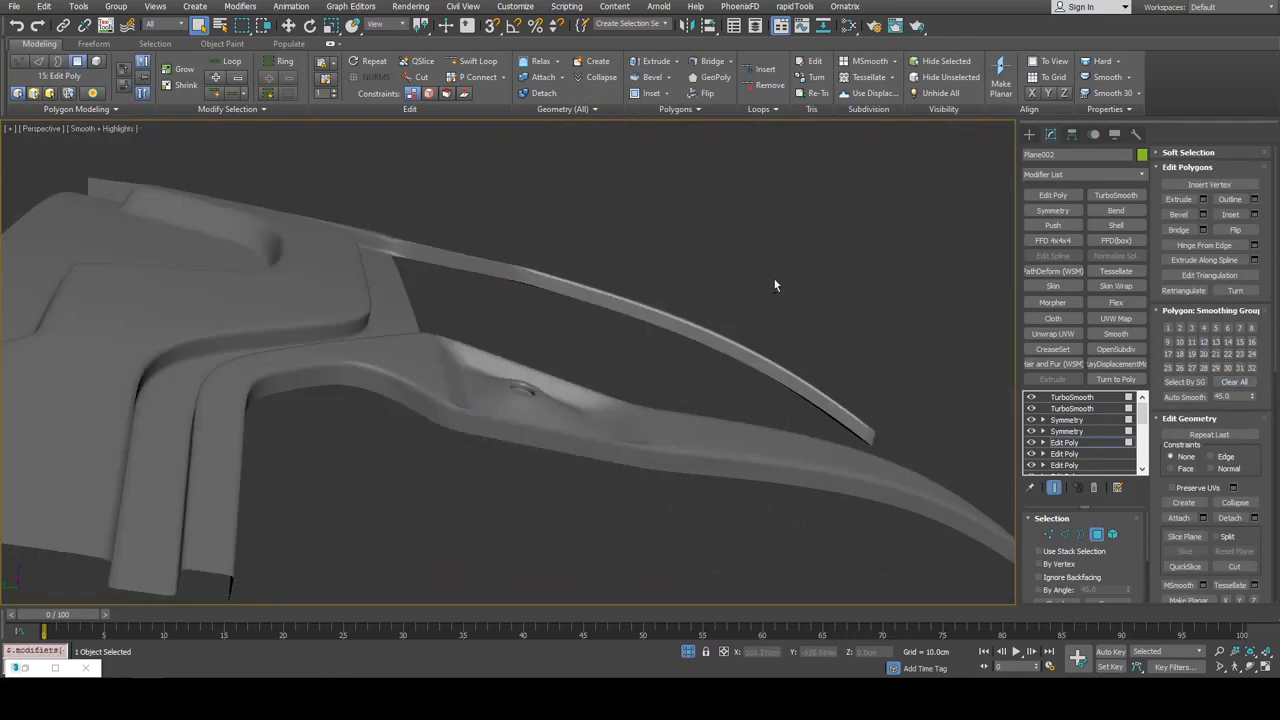
At edge level, select the gray frame's lower border edges along the inner opening and the curved arm with point-to-point selection
alt+middle_drag(773, 277, 607, 313)
key(6)
key(F4)
key(grave)
scroll(610, 345, up, 4)
scroll(610, 345, down, 5)
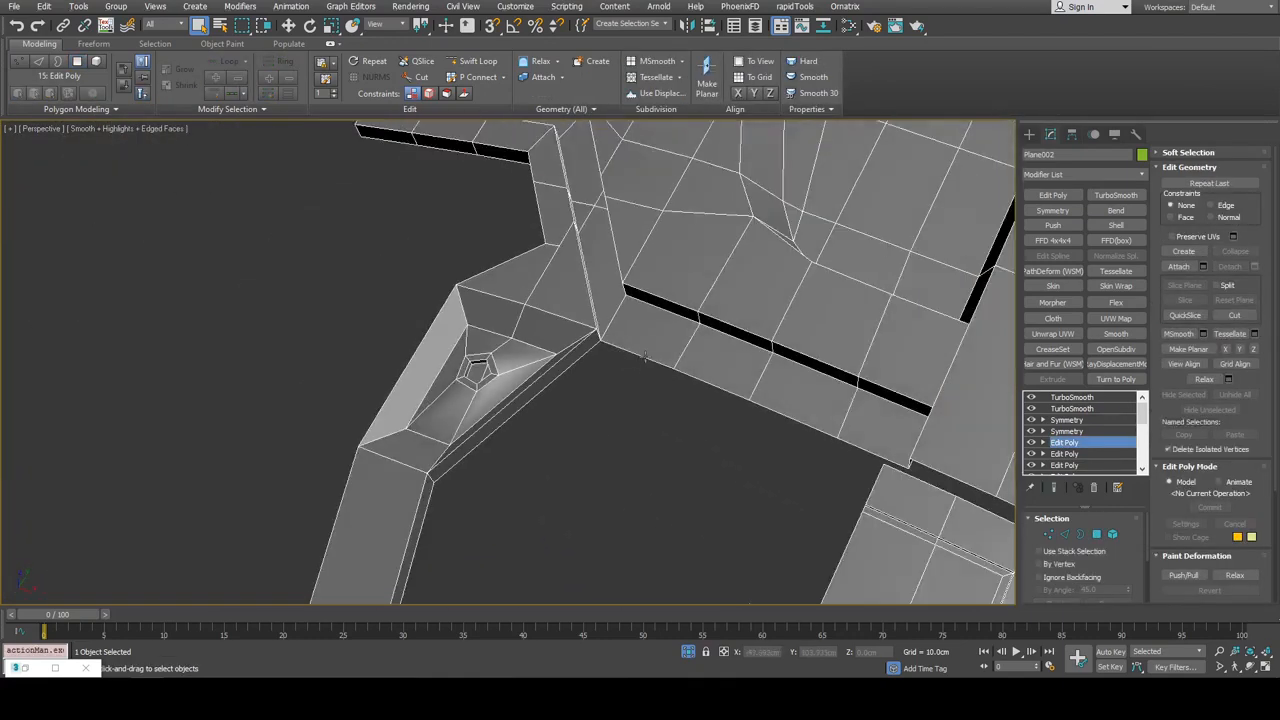
key(2)
alt+middle_drag(638, 362, 699, 346)
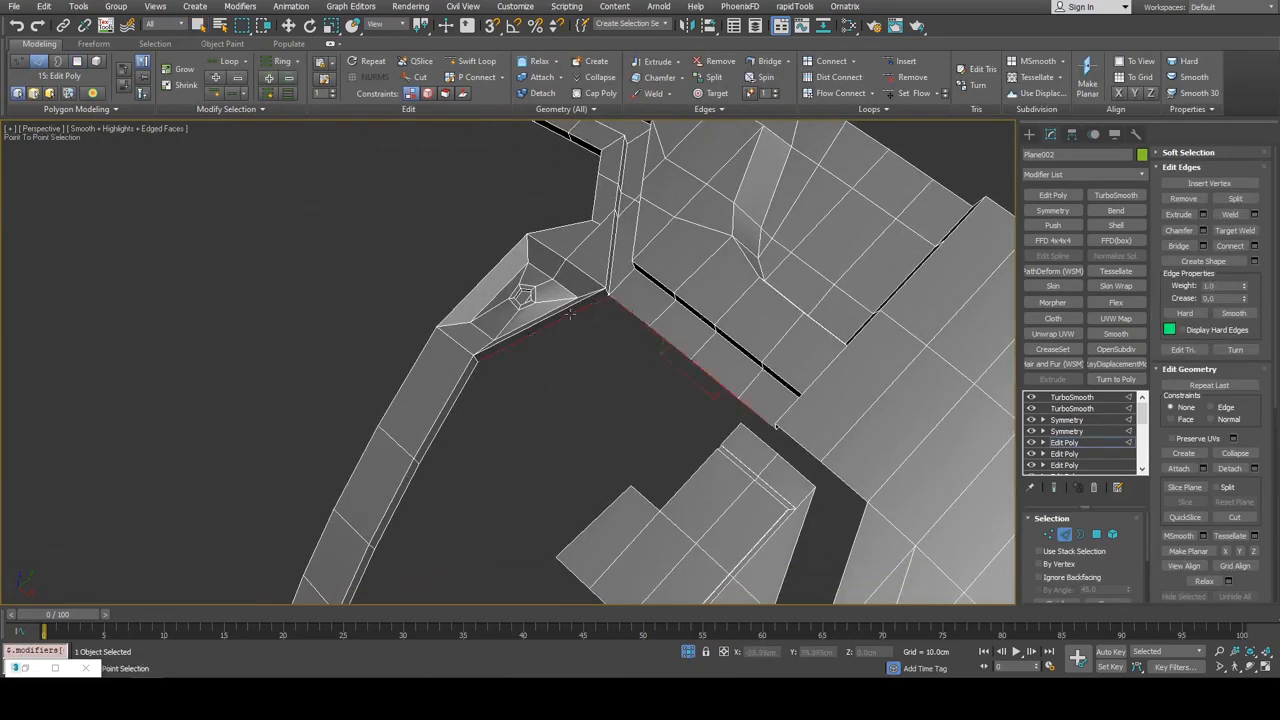
right_click(362, 572)
middle_drag(432, 516, 512, 389)
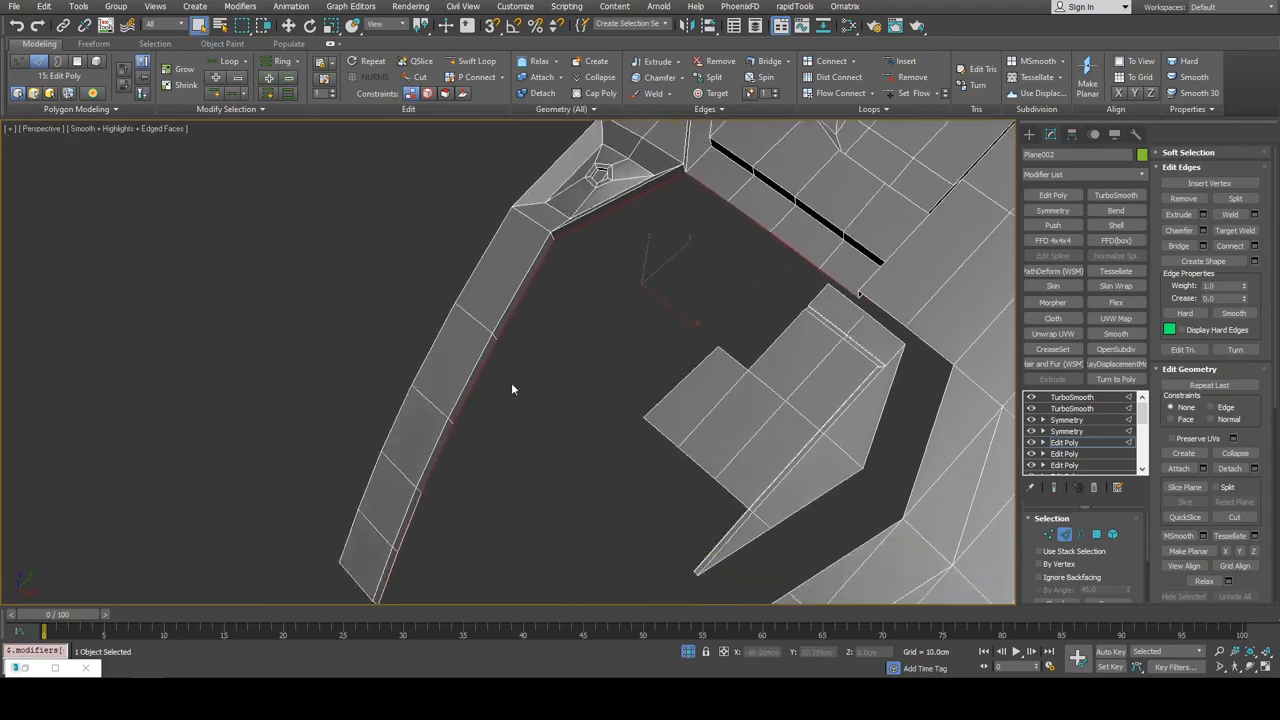
alt+middle_drag(435, 530, 489, 417)
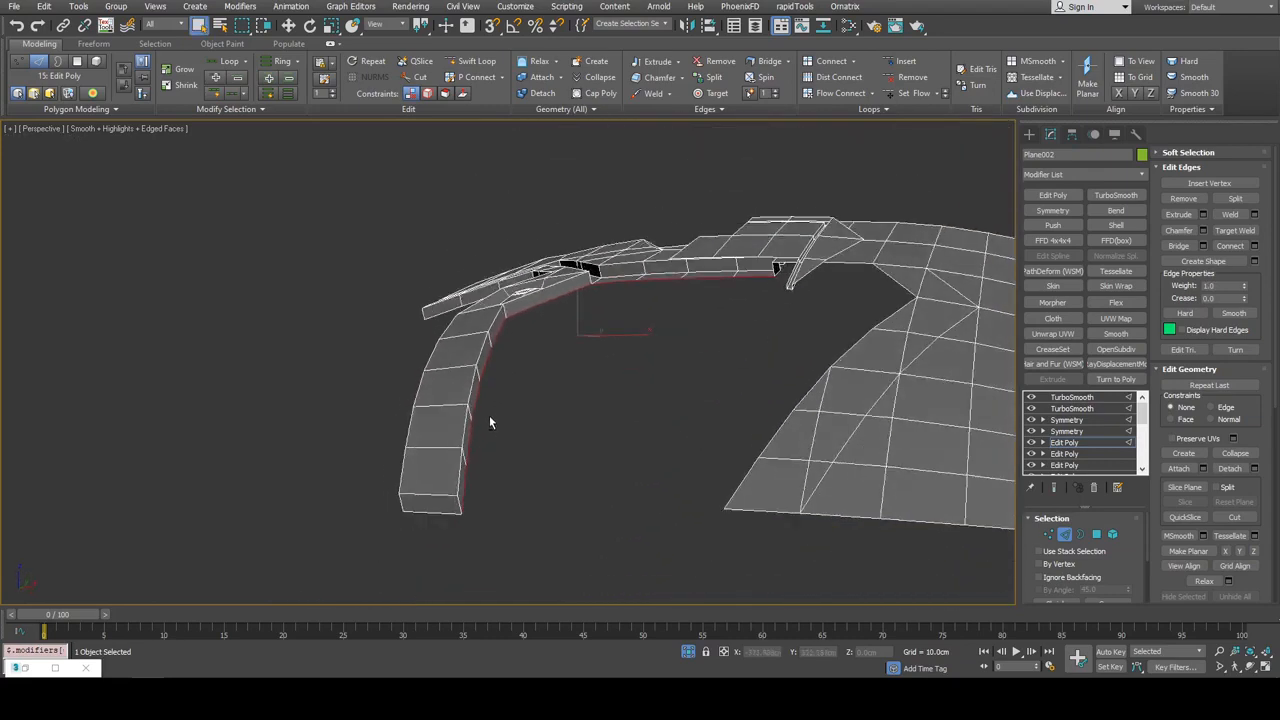
alt+middle_drag(446, 514, 792, 563)
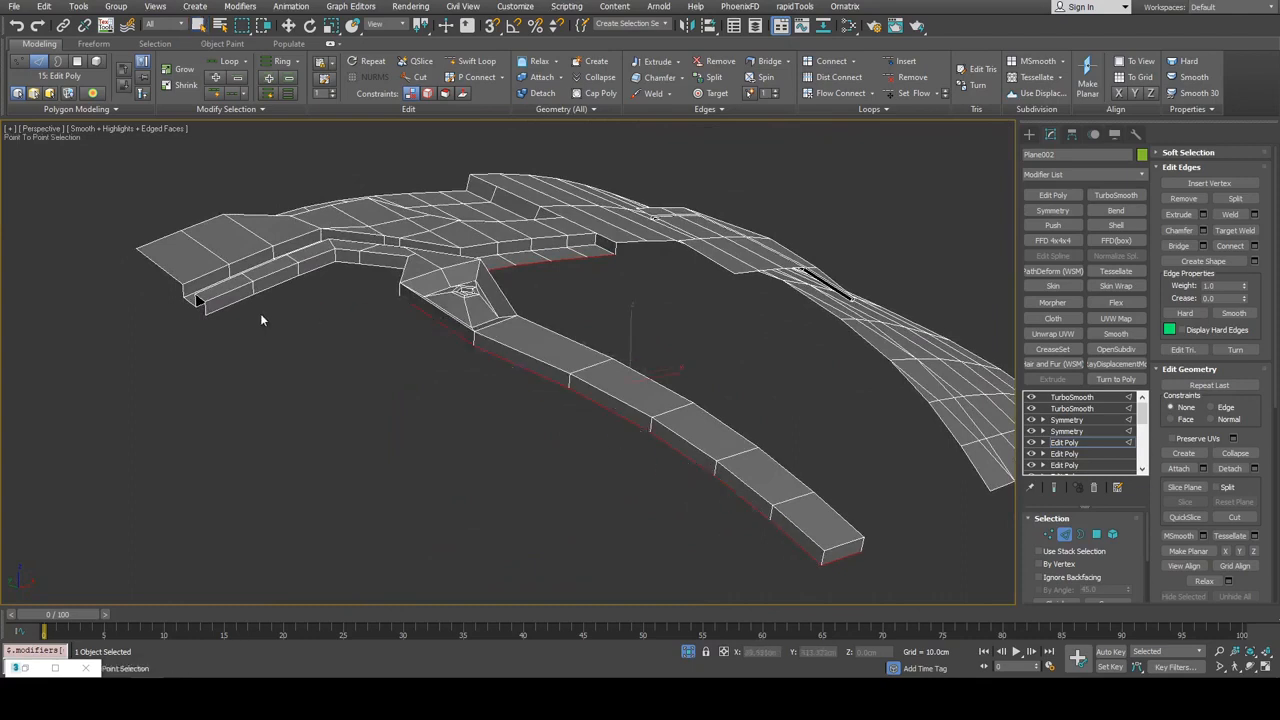
alt+middle_drag(490, 342, 606, 318)
key(w)
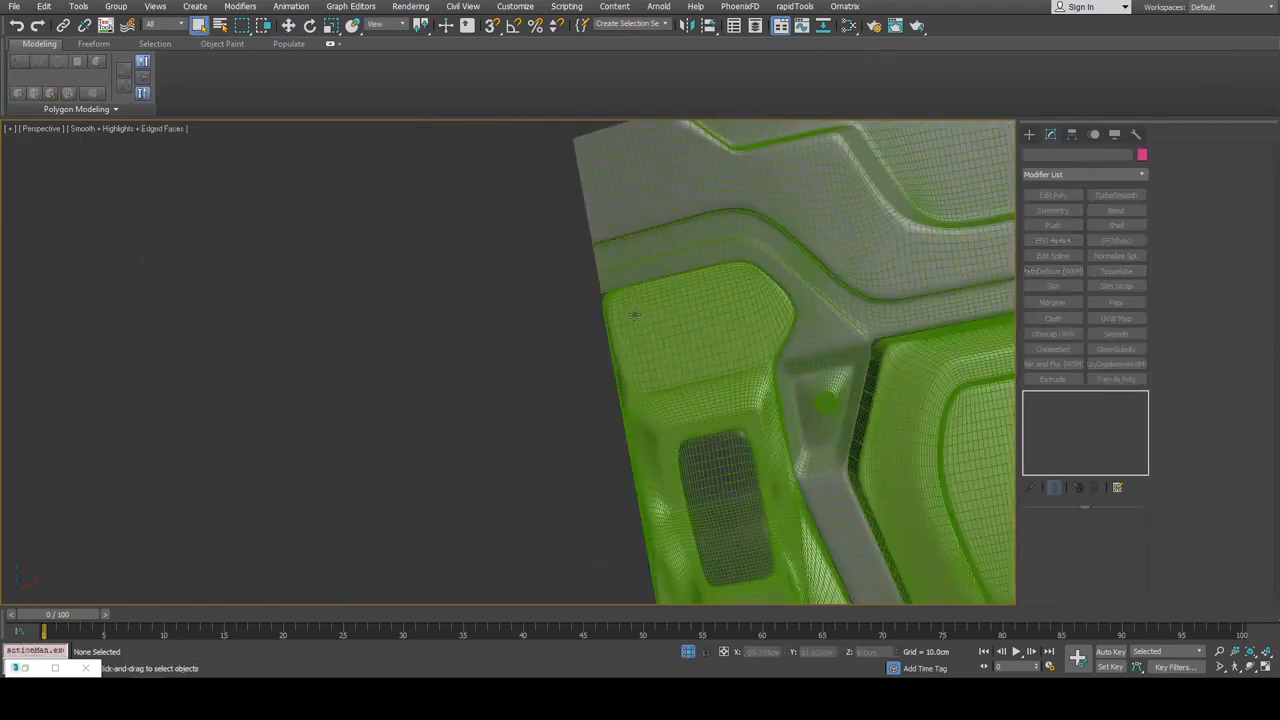
Select the green side panel's outer side-wall polygons in its uppermost Edit Poly and assign them smoothing group 12
click(1146, 398)
click(1073, 433)
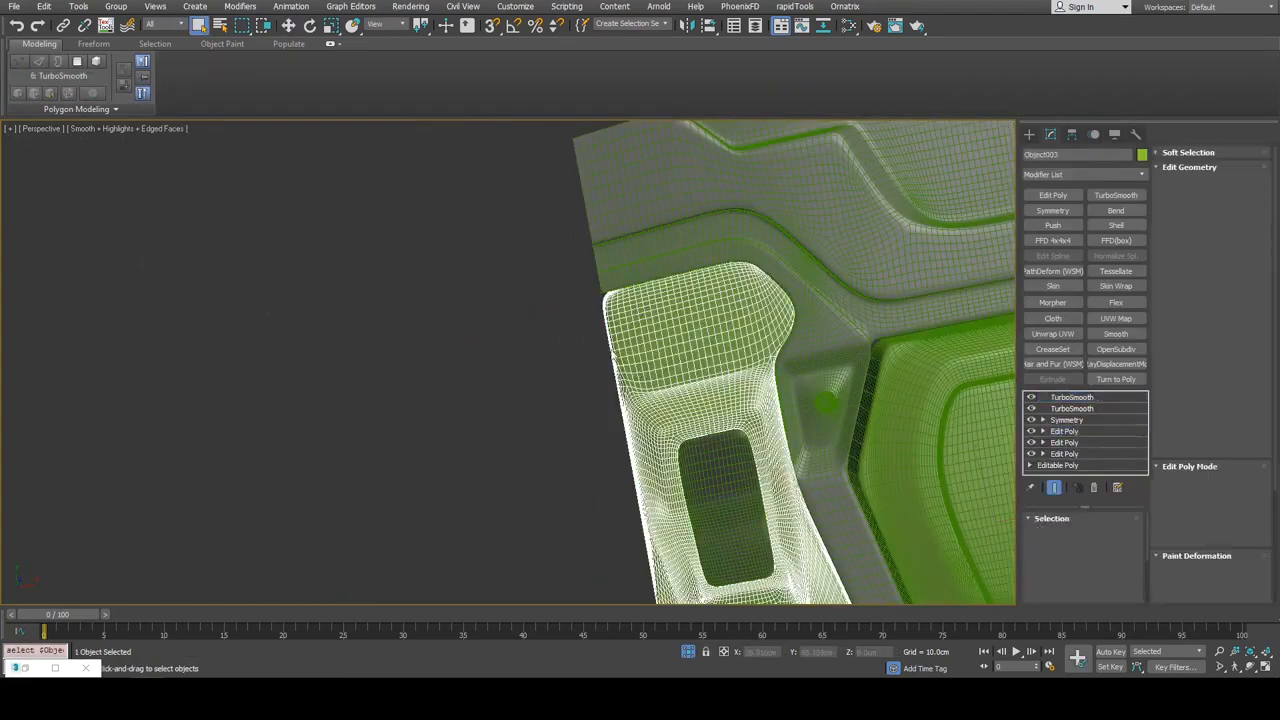
click(1054, 487)
key(4)
alt+middle_drag(592, 385, 840, 452)
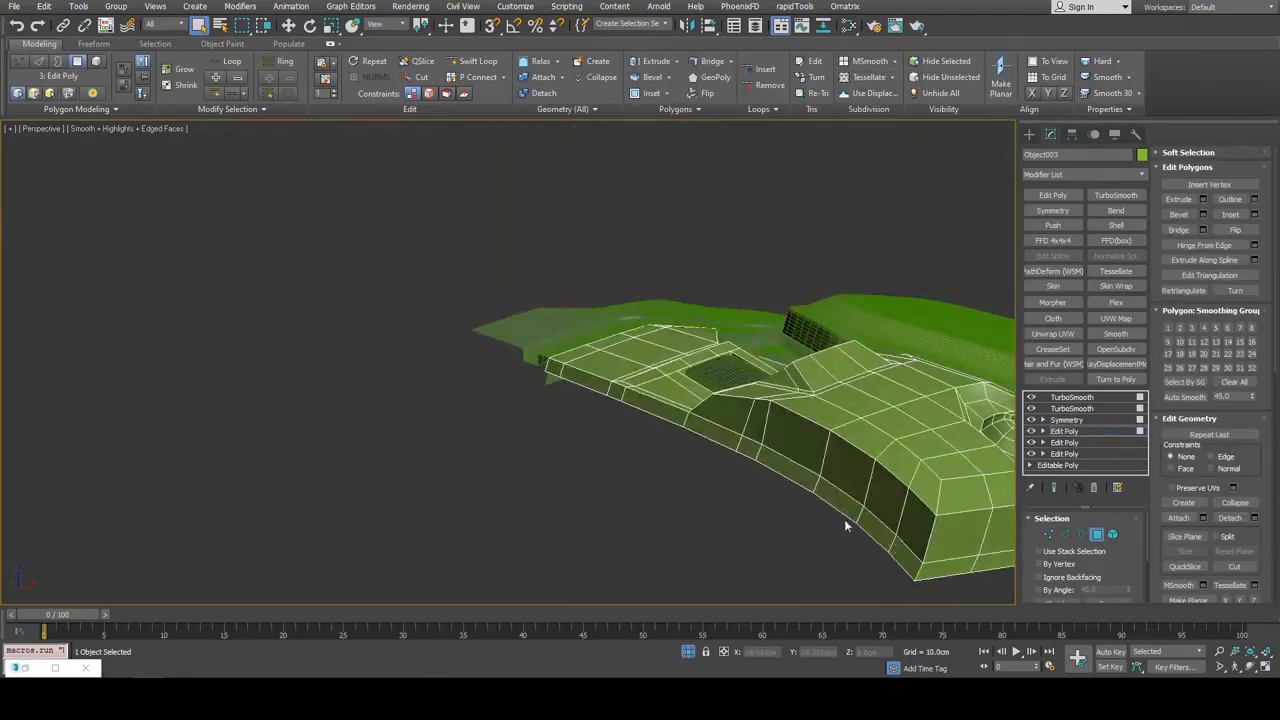
key(alt+g)
click(562, 373)
click(906, 551)
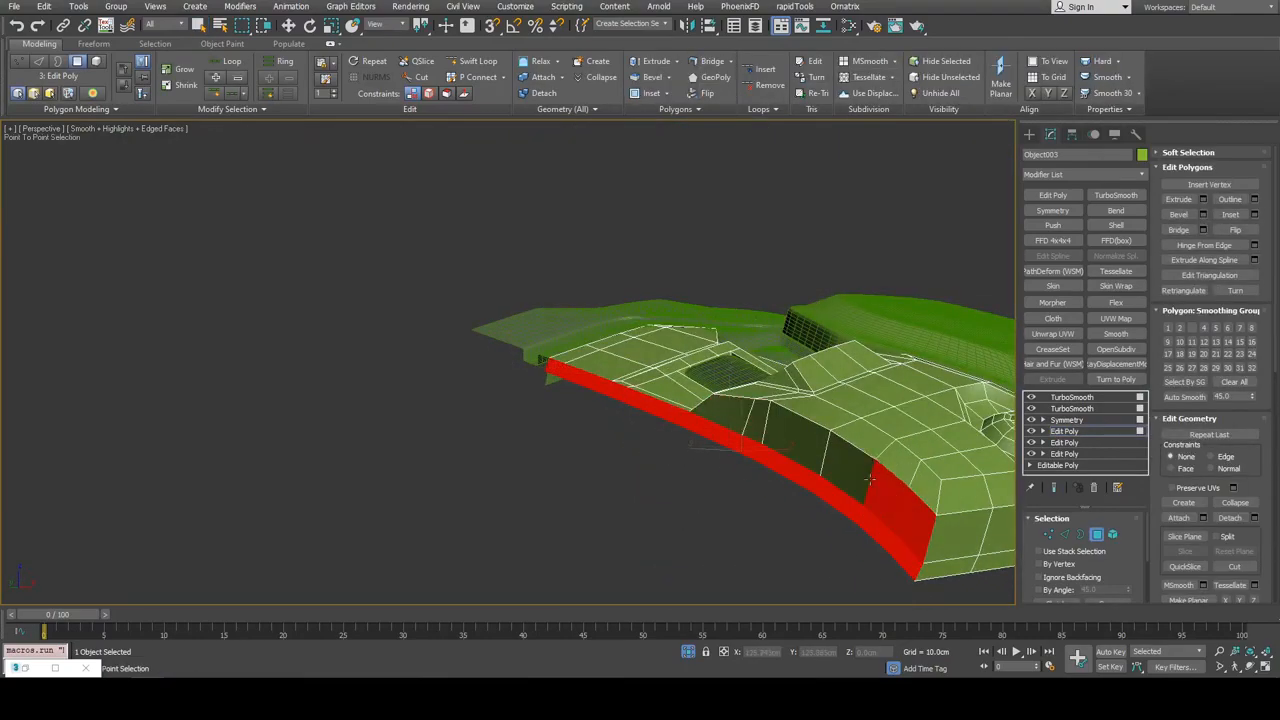
click(730, 417)
right_click(866, 395)
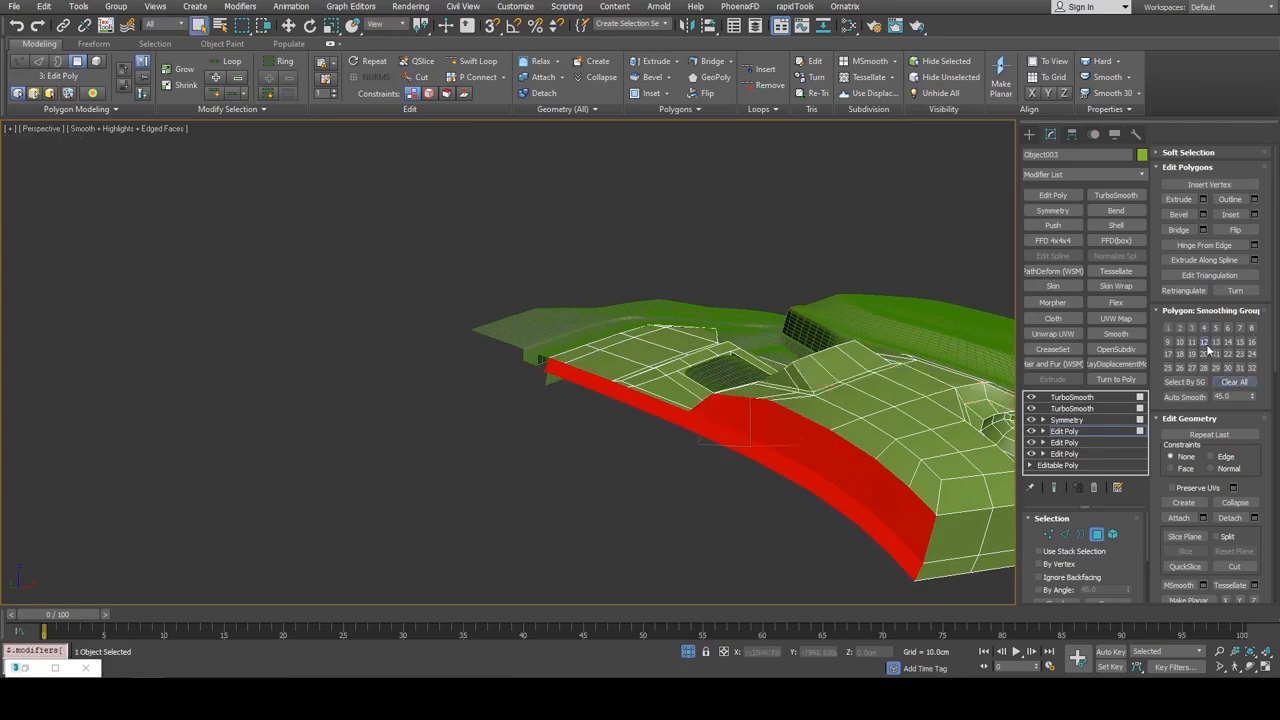
click(832, 232)
Check the smoothed outer edge of the green side panel beside the gray frame and save the scene
key(ctrl+q)
key(F4)
alt+middle_drag(832, 232, 742, 355)
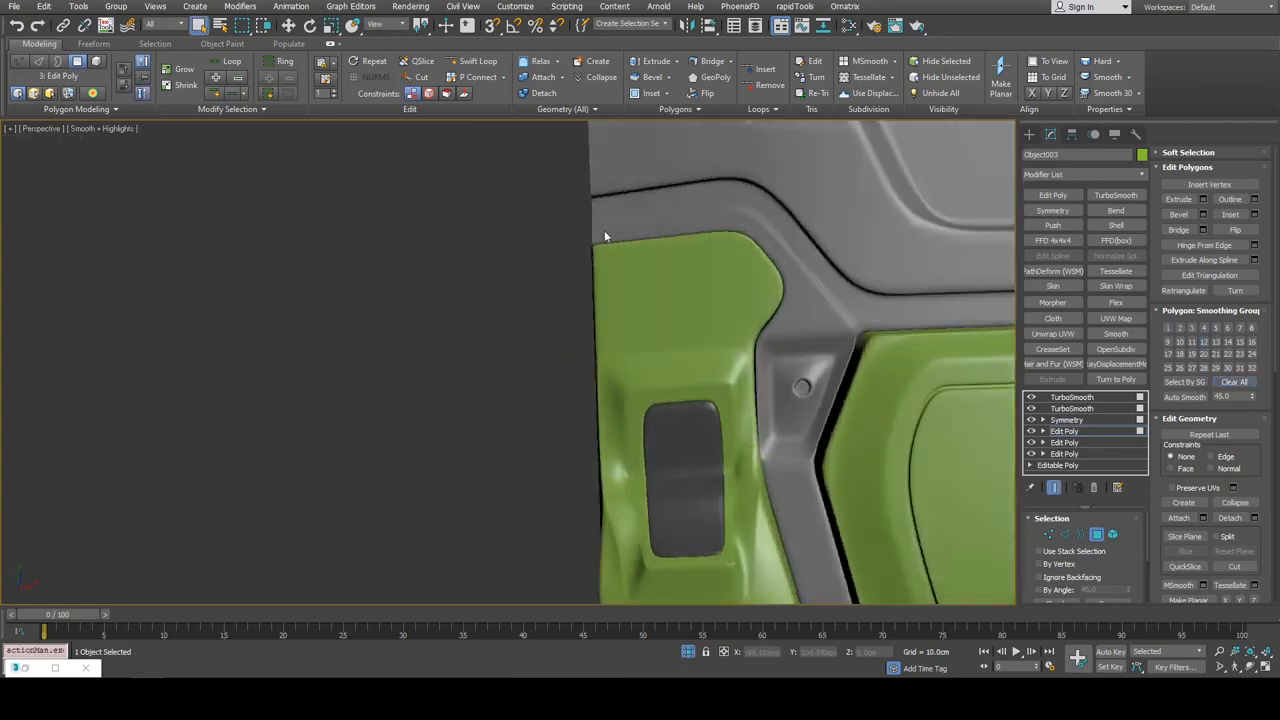
scroll(604, 237, down, 5)
alt+middle_drag(604, 237, 606, 216)
key(4)
click(575, 250)
key(ctrl+s)
middle_drag(725, 250, 599, 311)
scroll(630, 325, up, 5)
scroll(600, 252, up, 4)
scroll(599, 271, down, 4)
Add a new Edit Poly modifier below the green side panel's Symmetry and bring its pointed inner corner into vertex-level editing
key(F4)
click(614, 280)
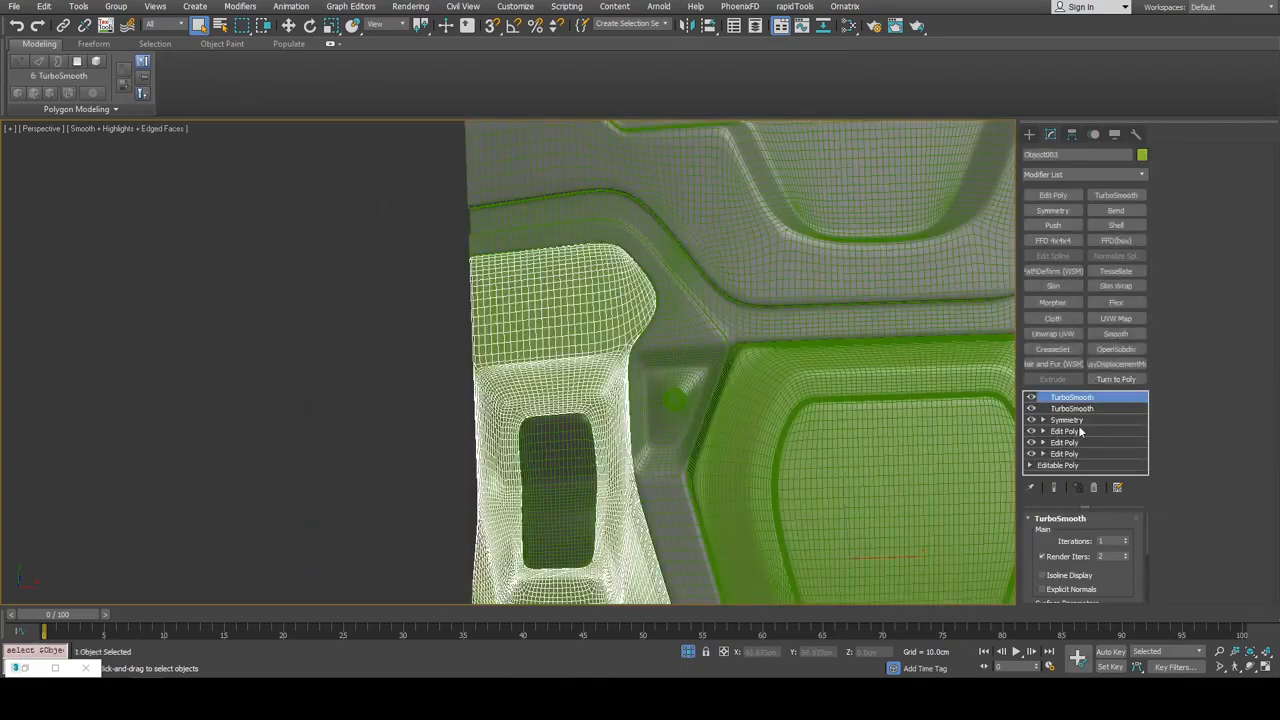
click(1080, 431)
middle_drag(709, 293, 701, 313)
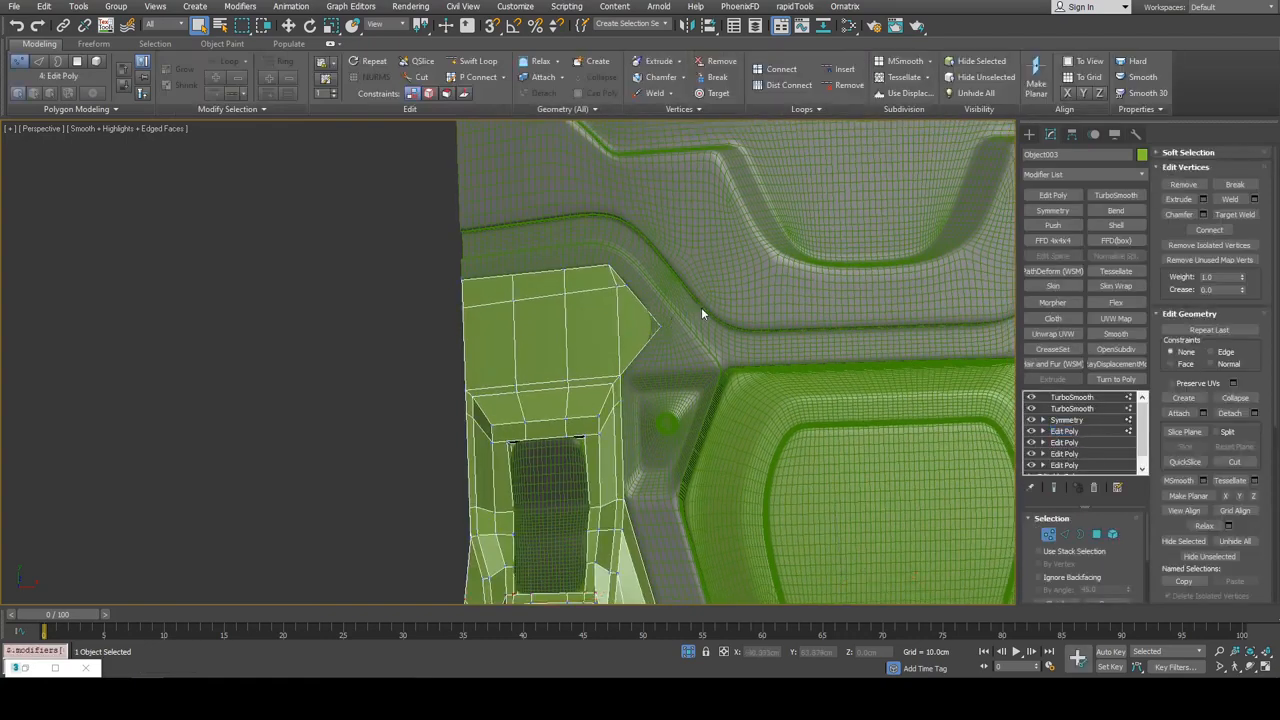
key(F4)
scroll(684, 312, down, 4)
key(1)
scroll(646, 315, up, 4)
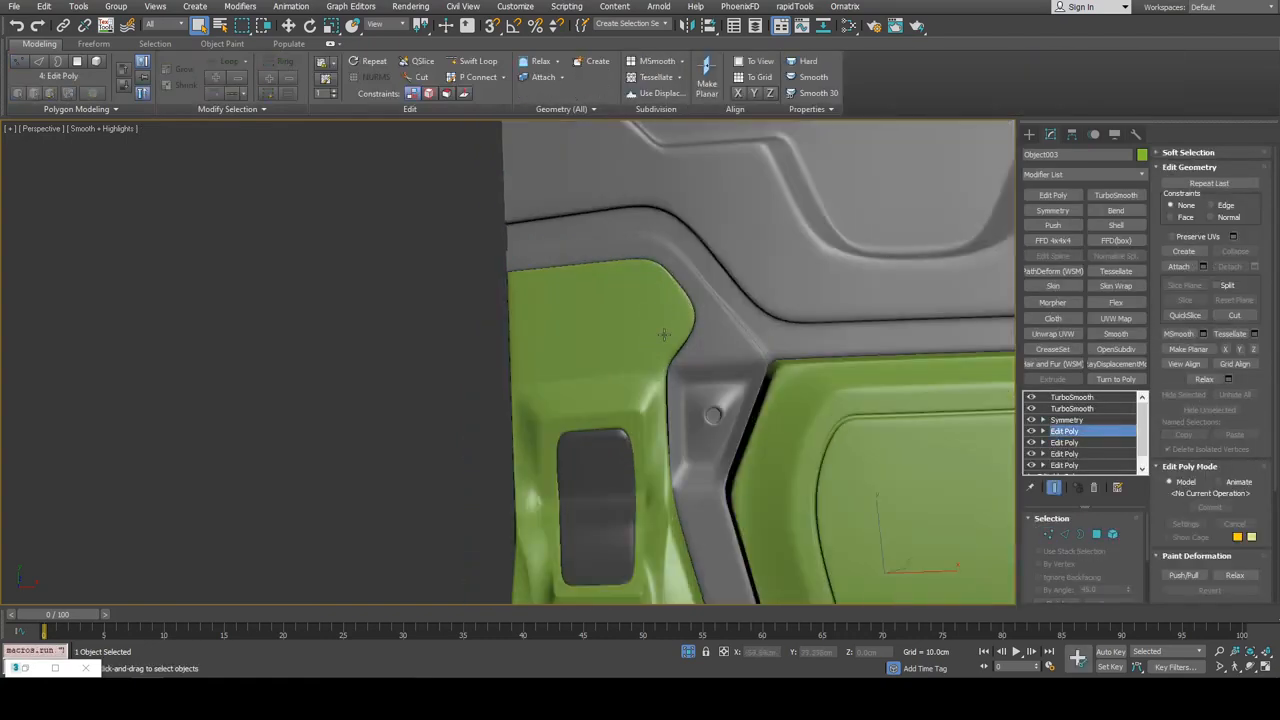
scroll(664, 320, down, 4)
scroll(578, 318, up, 4)
key(1)
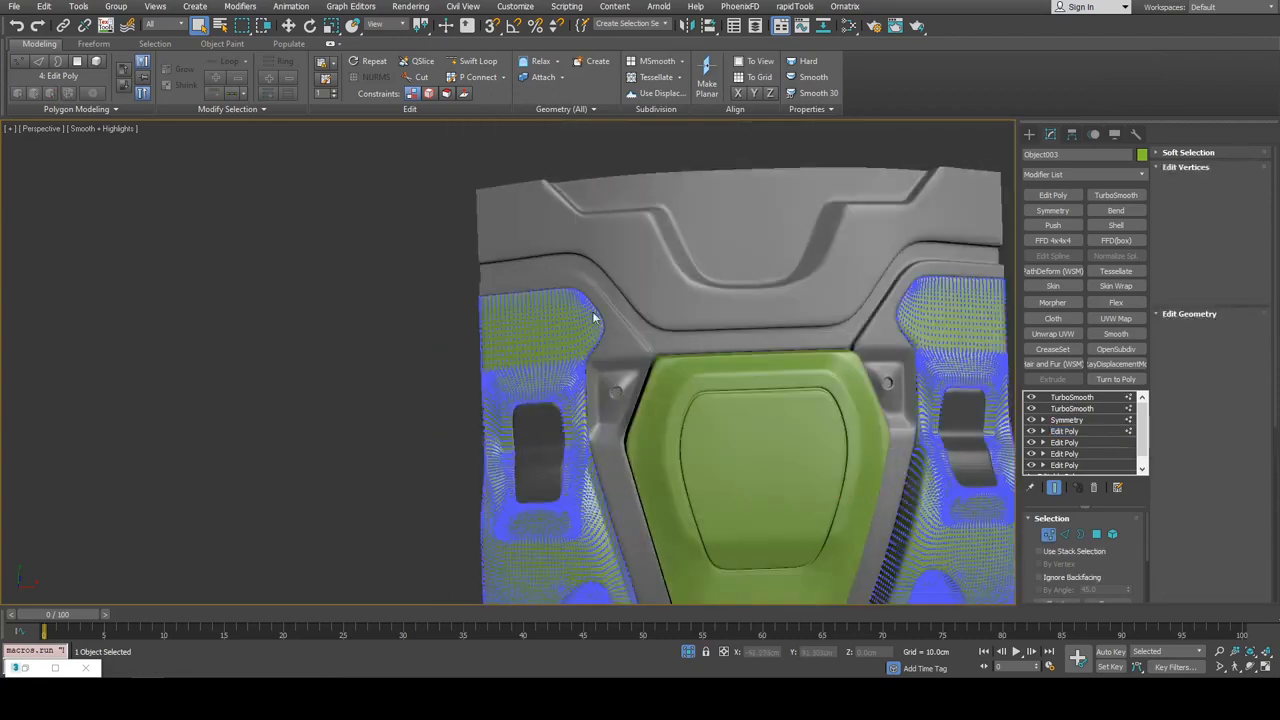
key(F4)
scroll(578, 307, up, 6)
Cut a closed four-sided outline into the green side panel's surface near its pointed inner corner
key(alt+c)
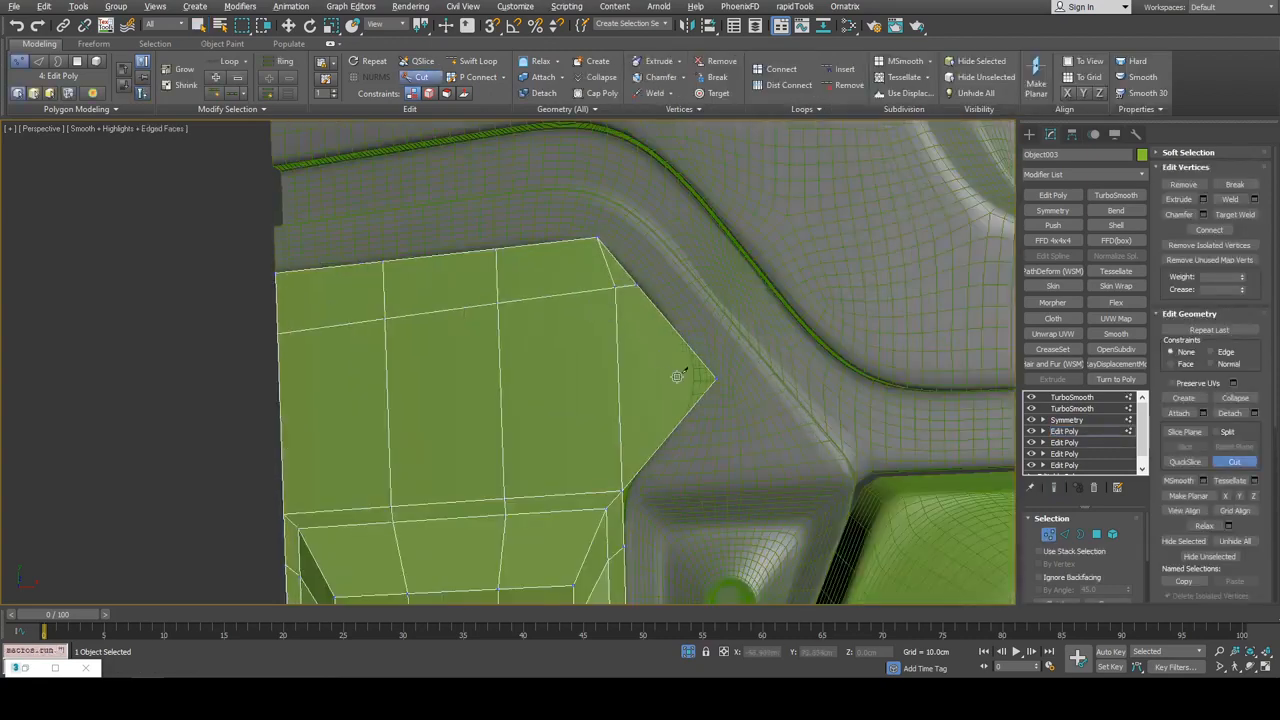
click(580, 258)
click(533, 345)
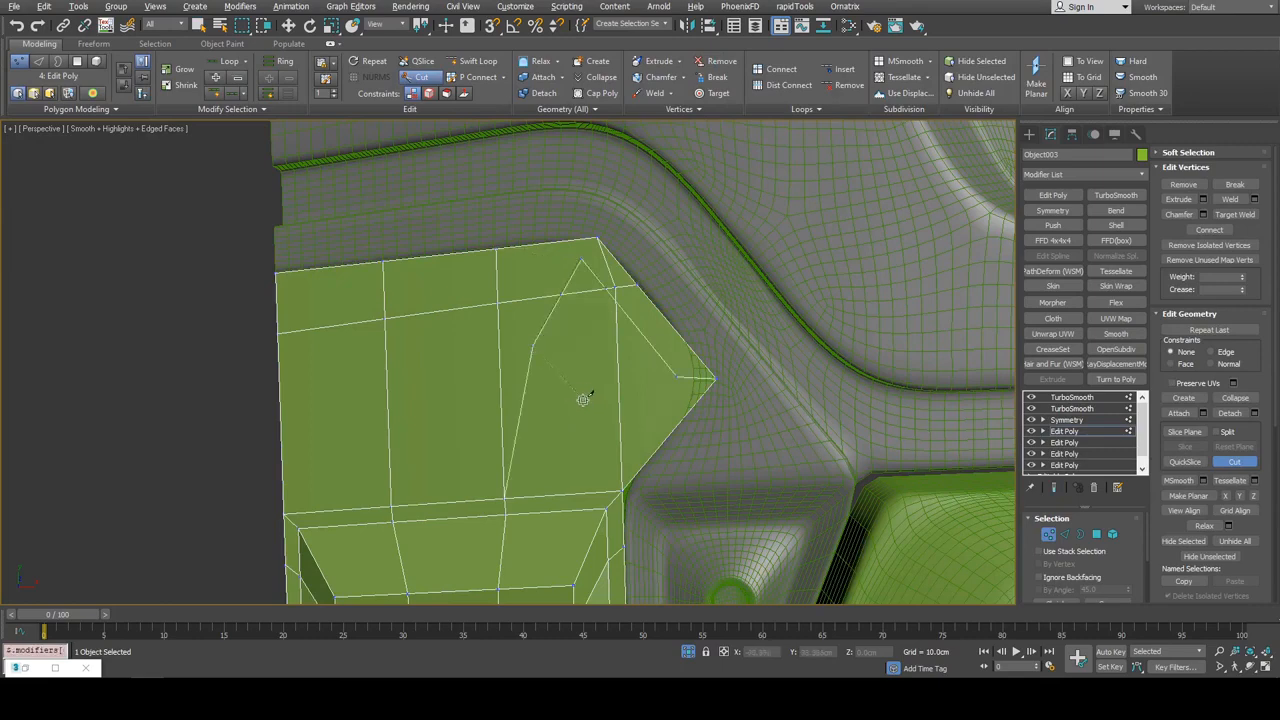
click(592, 405)
click(674, 378)
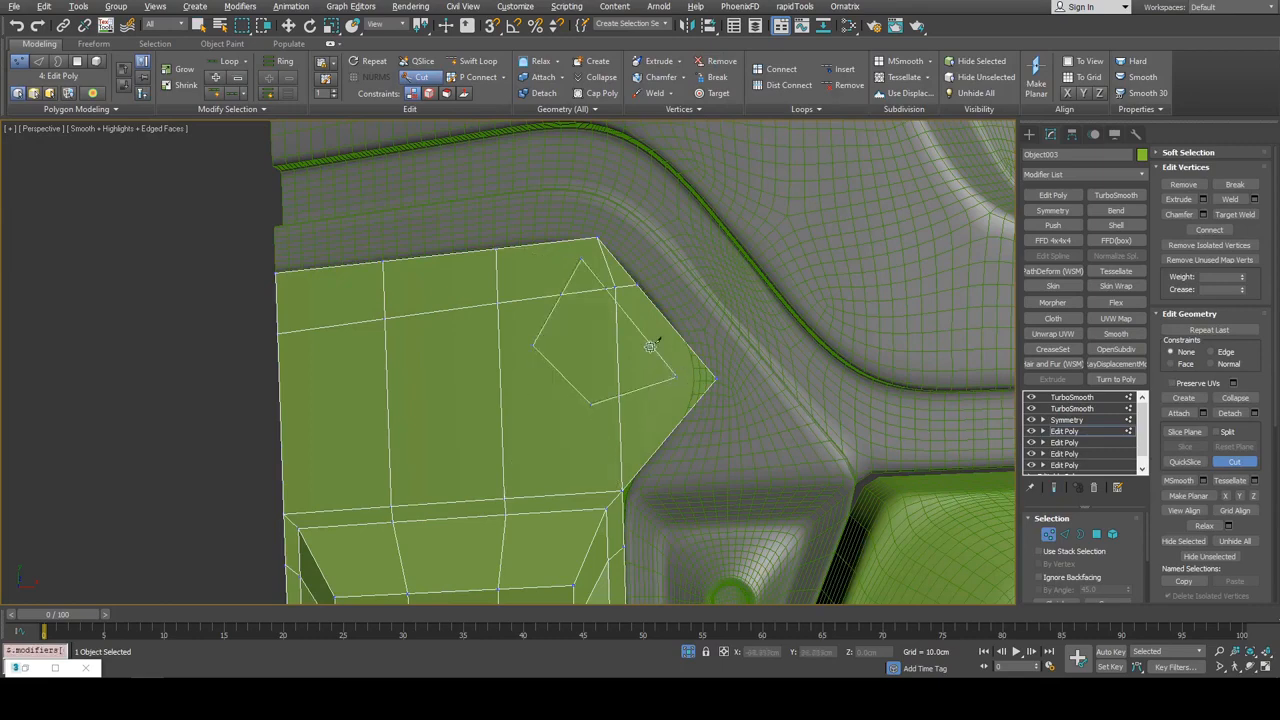
right_click(648, 342)
Connect the cut outline's upper corner to the panel's corner vertex and target-weld the stray vertices where the outline crosses existing edges
scroll(624, 312, up, 3)
key(4)
click(619, 325)
key(1)
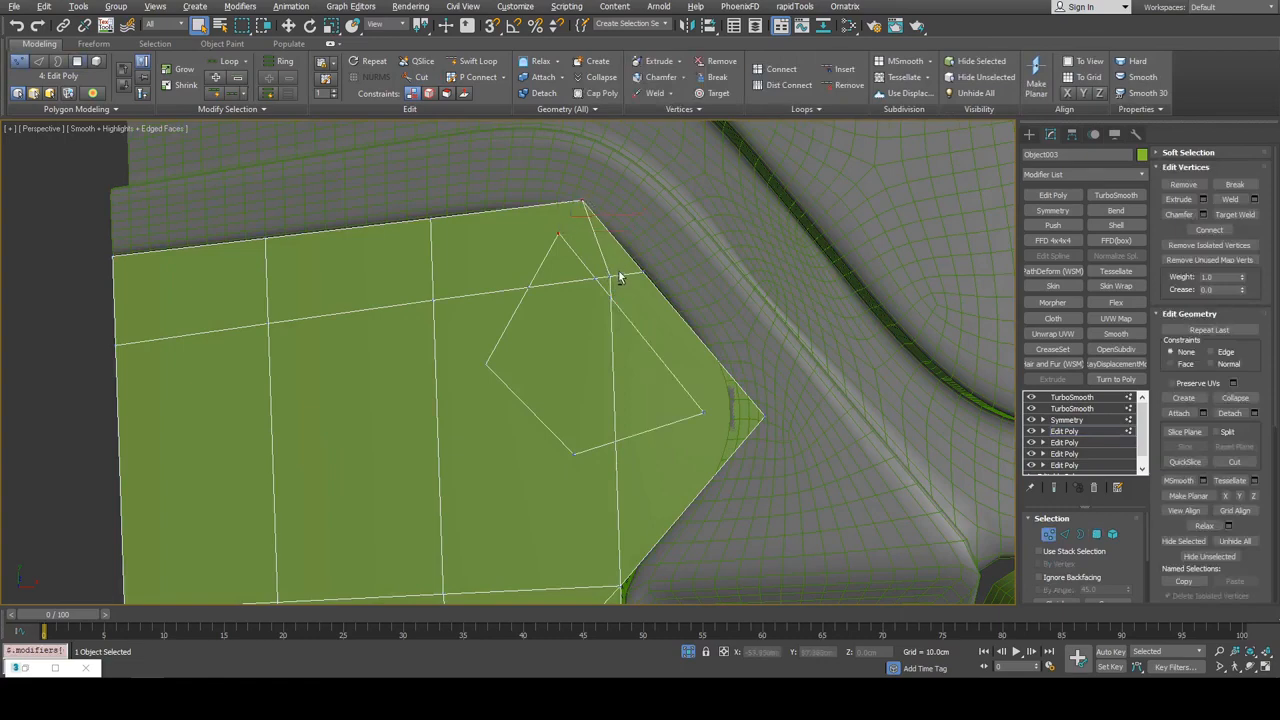
key(ctrl+shift+e)
key(ctrl+shift+w)
click(611, 276)
click(595, 278)
right_click(597, 281)
key(ctrl+shift+w)
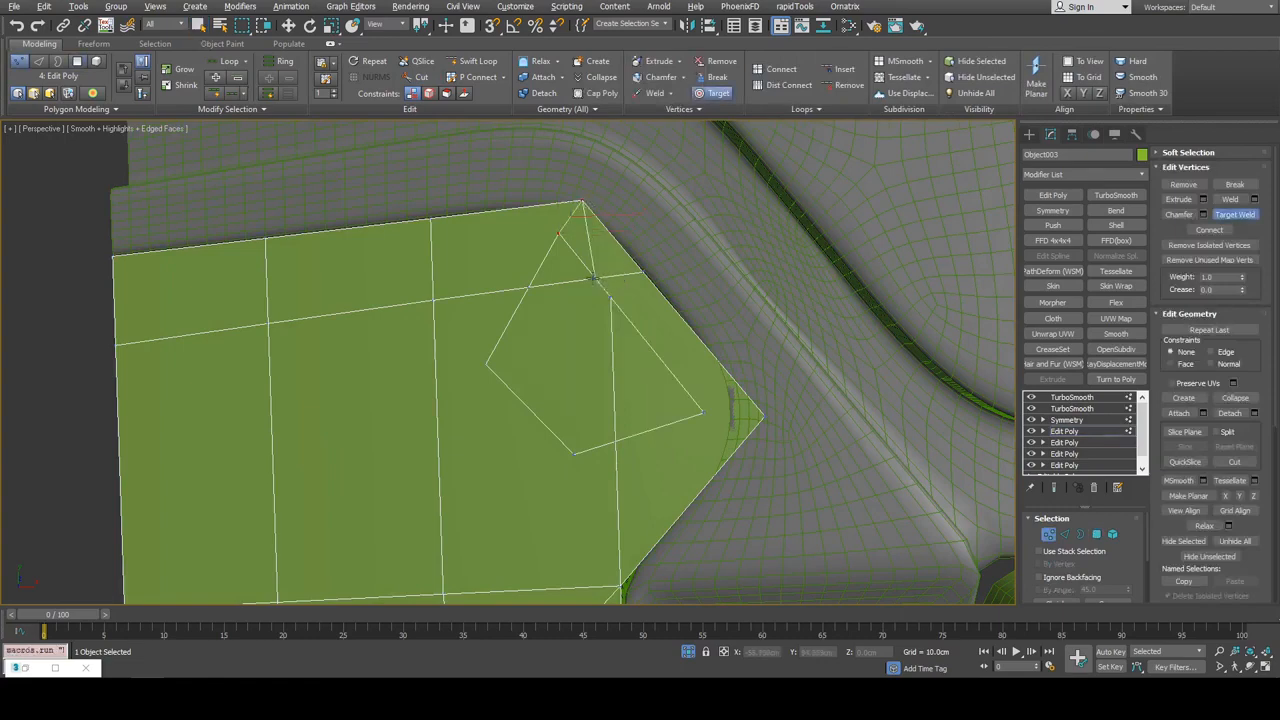
click(595, 278)
right_click(592, 268)
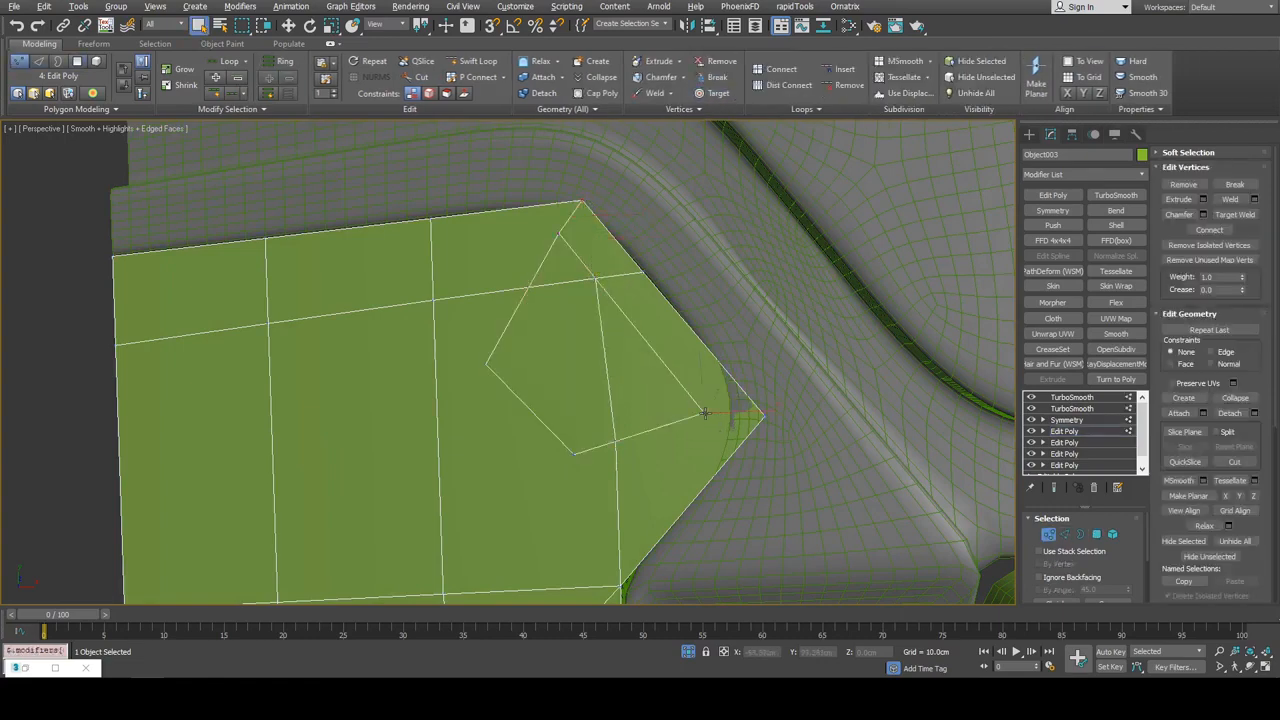
Connect the outline's remaining corners to the surrounding vertices and cut a line from its inner corner to the panel's outer edge
middle_drag(585, 458, 622, 380)
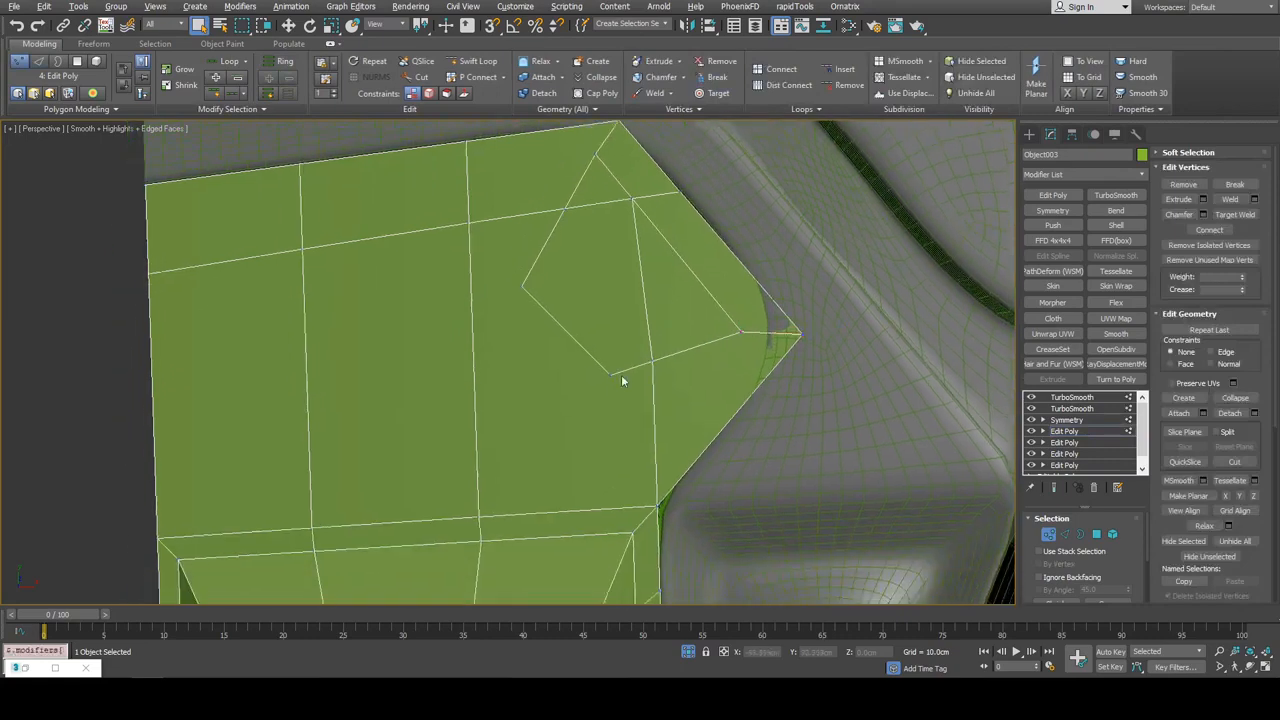
key(ctrl+shift+e)
middle_drag(495, 456, 709, 346)
scroll(709, 346, down, 4)
key(alt+c)
scroll(680, 302, up, 3)
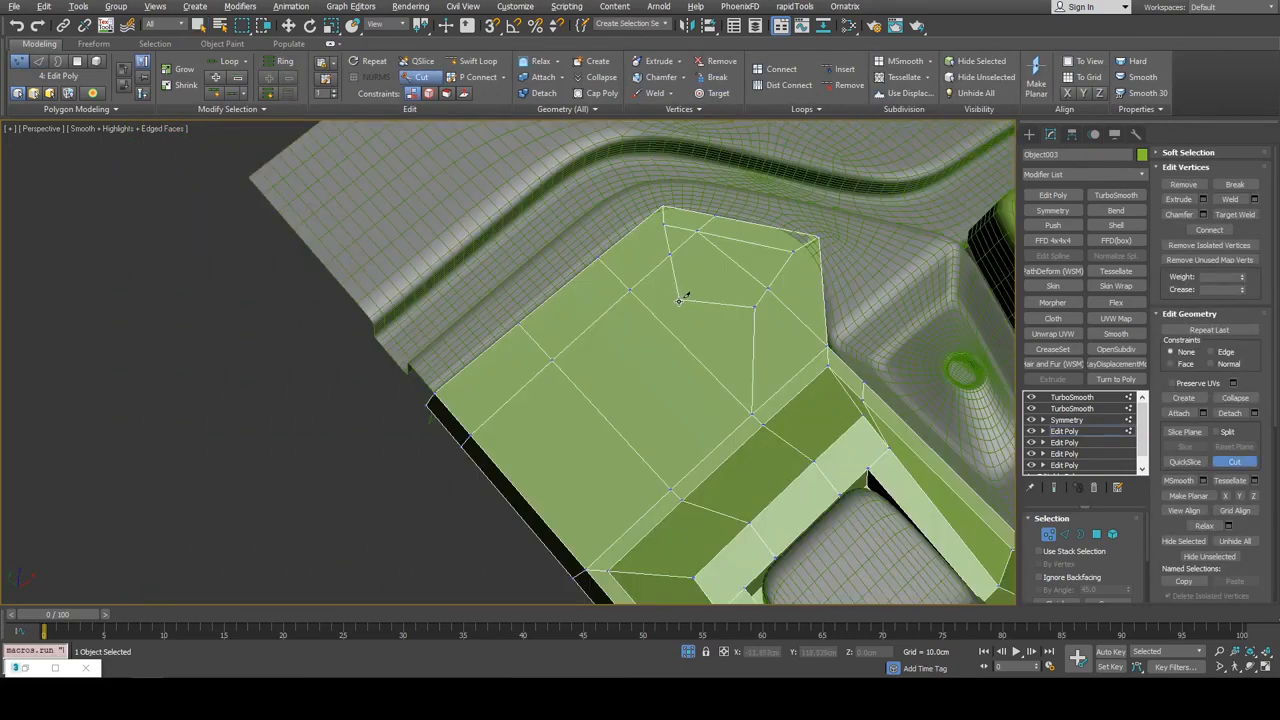
click(488, 479)
right_click(557, 438)
alt+middle_drag(646, 381, 742, 322)
scroll(742, 322, up, 3)
right_click(741, 321)
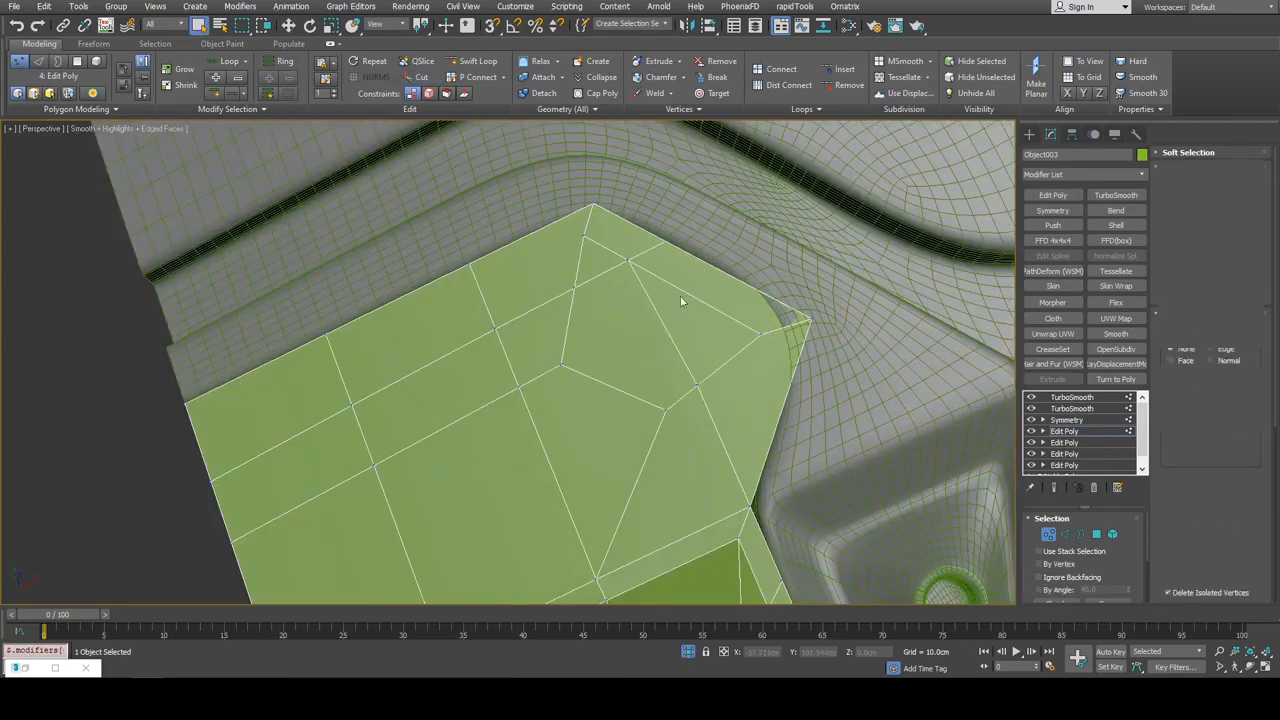
Select the polygons inside the cut outline and bevel them inward to form a shallow recess
key(4)
click(678, 305)
ctrl+click(640, 308)
ctrl+click(606, 265)
alt+middle_drag(645, 285, 678, 333)
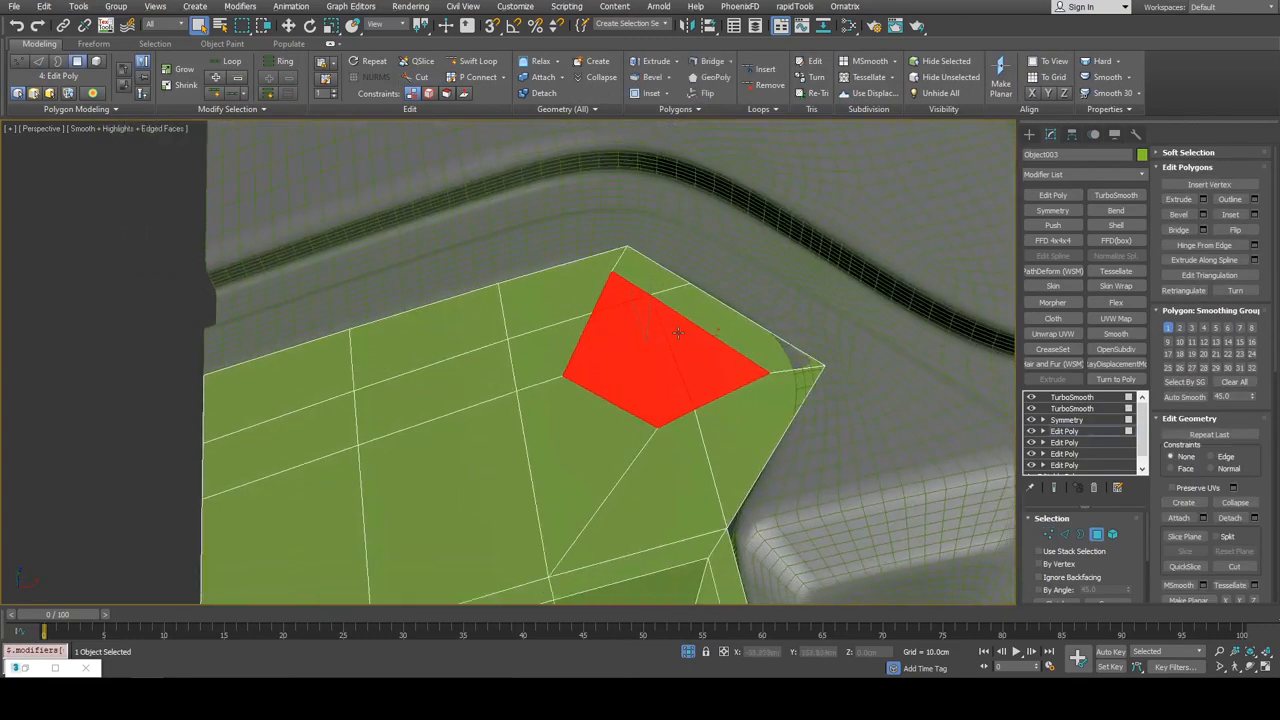
scroll(678, 333, up, 2)
key(ctrl+shift+b)
drag(638, 343, 643, 355)
key(r)
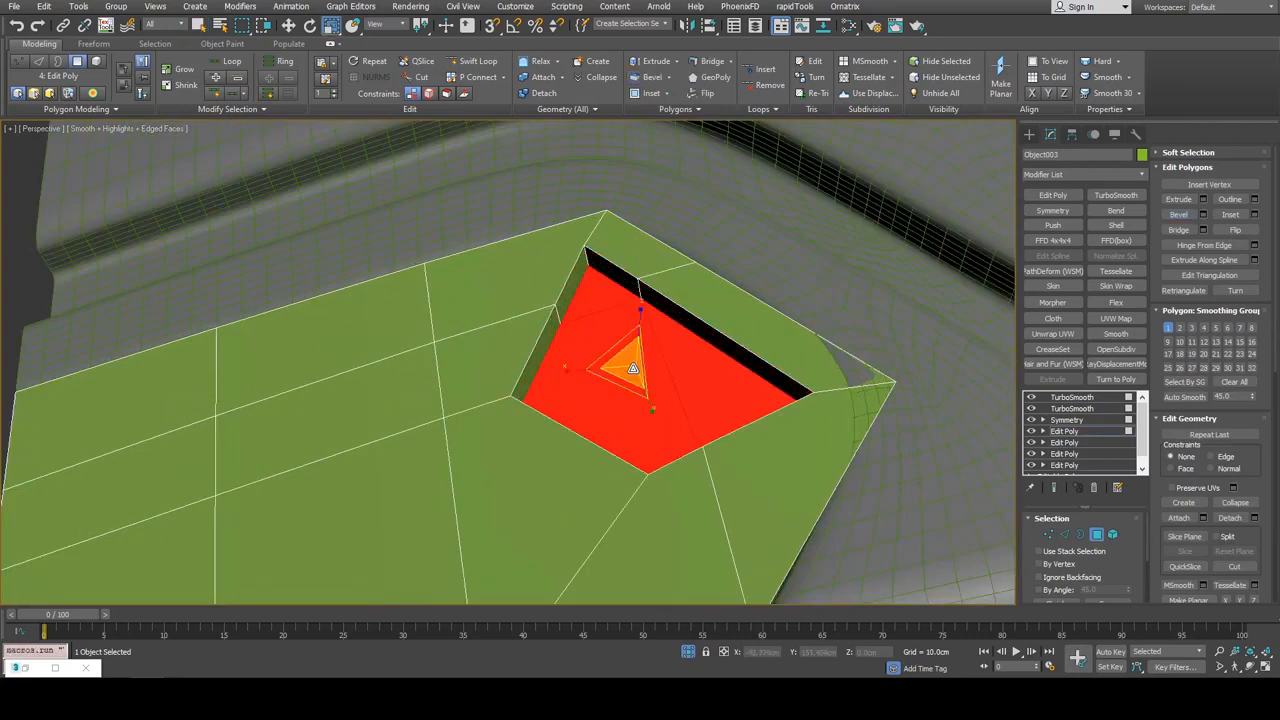
Move the recess floor's edges along the dark wall under the Edge constraint to deepen that side
key(q)
key(2)
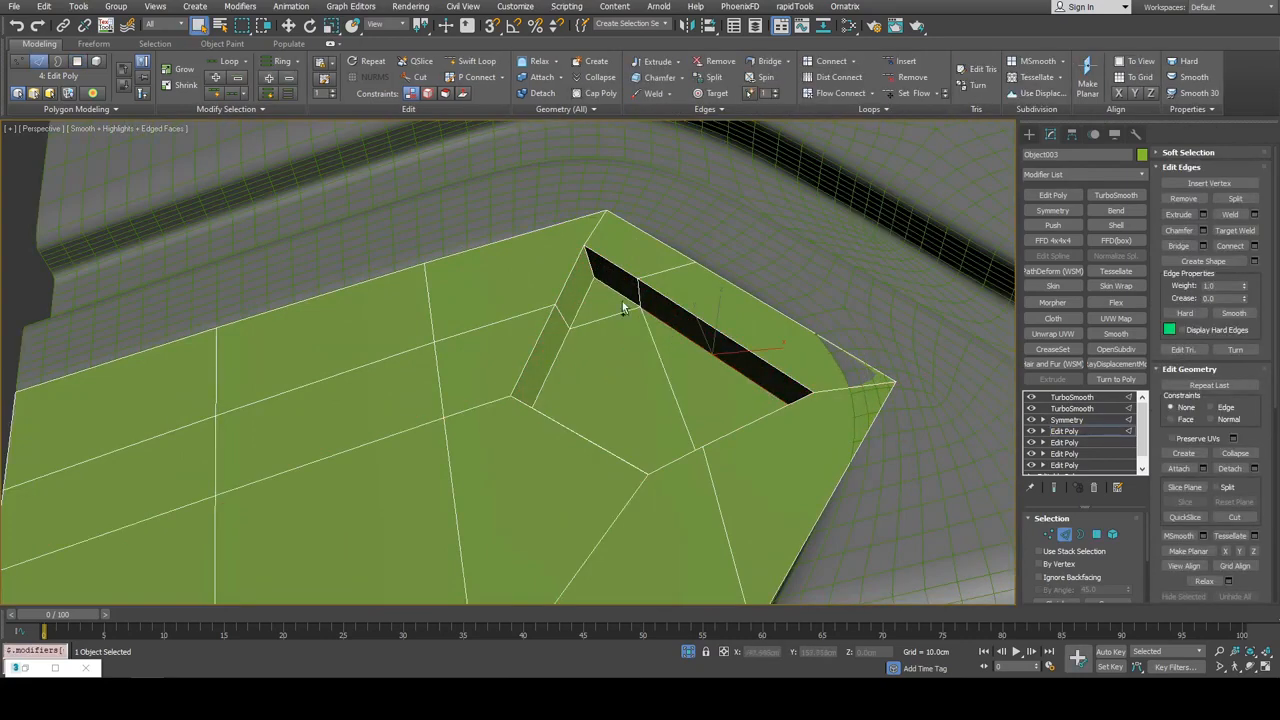
ctrl+click(618, 291)
alt+middle_drag(684, 288, 706, 326)
key(w)
key(shift+x)
drag(668, 243, 654, 286)
Slide the recess's rim and floor vertices along their edges to even out the slanted pocket's shape
key(1)
click(572, 242)
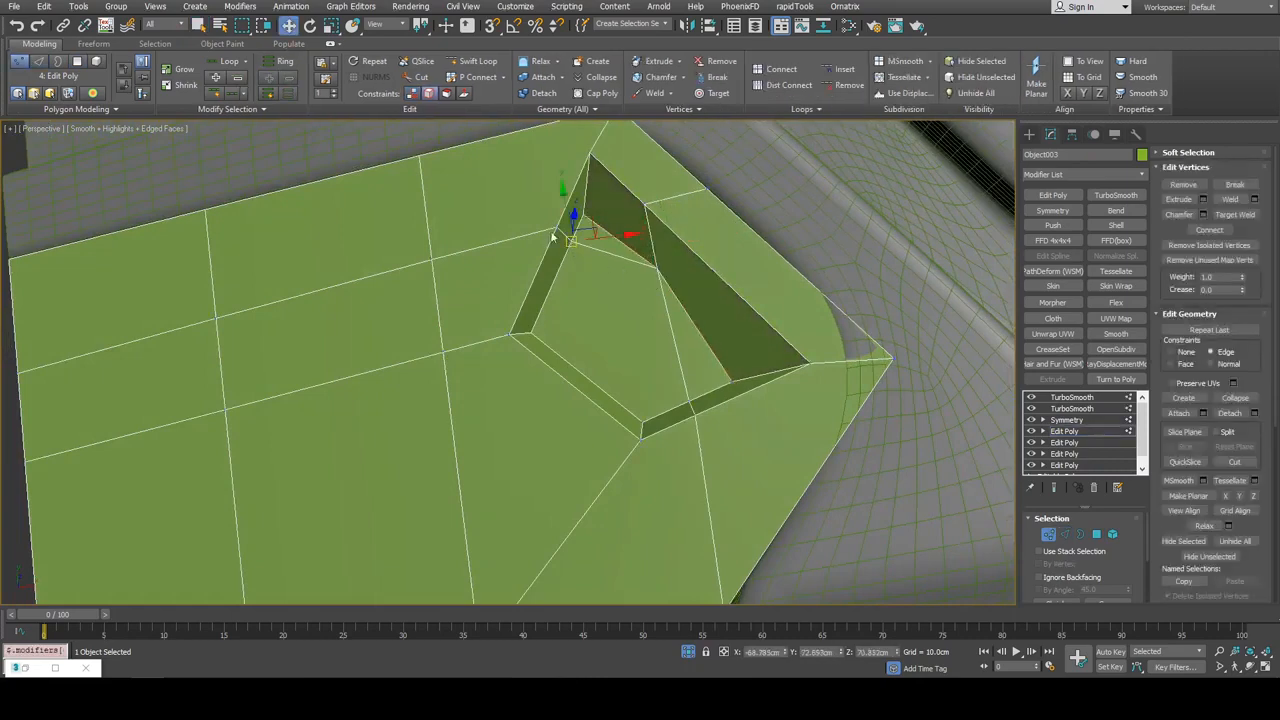
drag(567, 236, 712, 370)
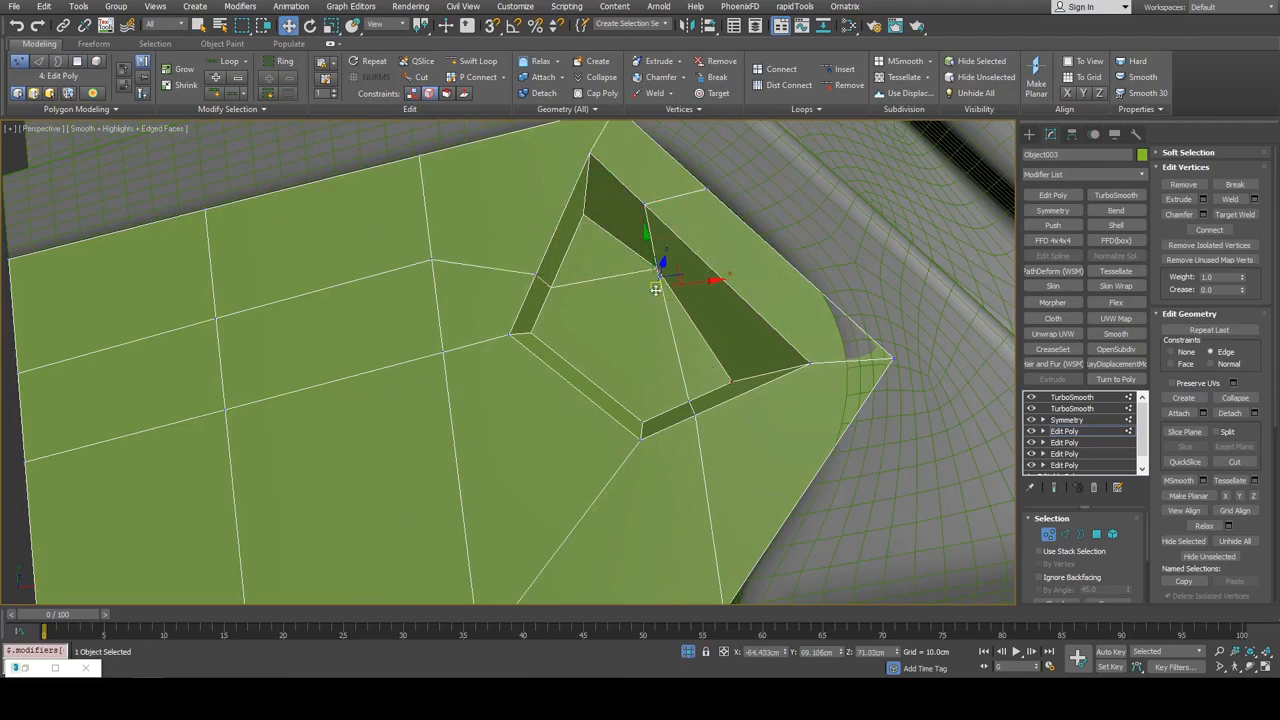
drag(656, 290, 643, 301)
alt+drag(668, 361, 760, 438)
drag(606, 256, 590, 283)
key(shift+x)
key(q)
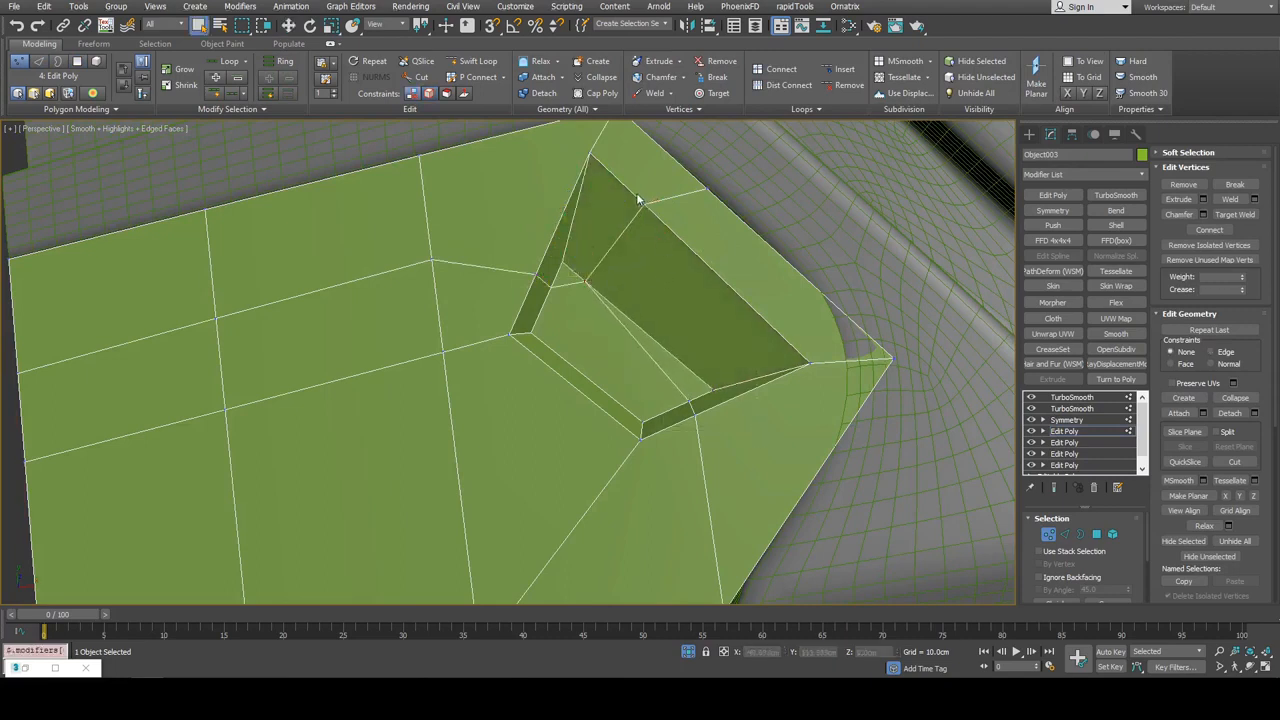
key(w)
key(shift+x)
drag(614, 245, 657, 290)
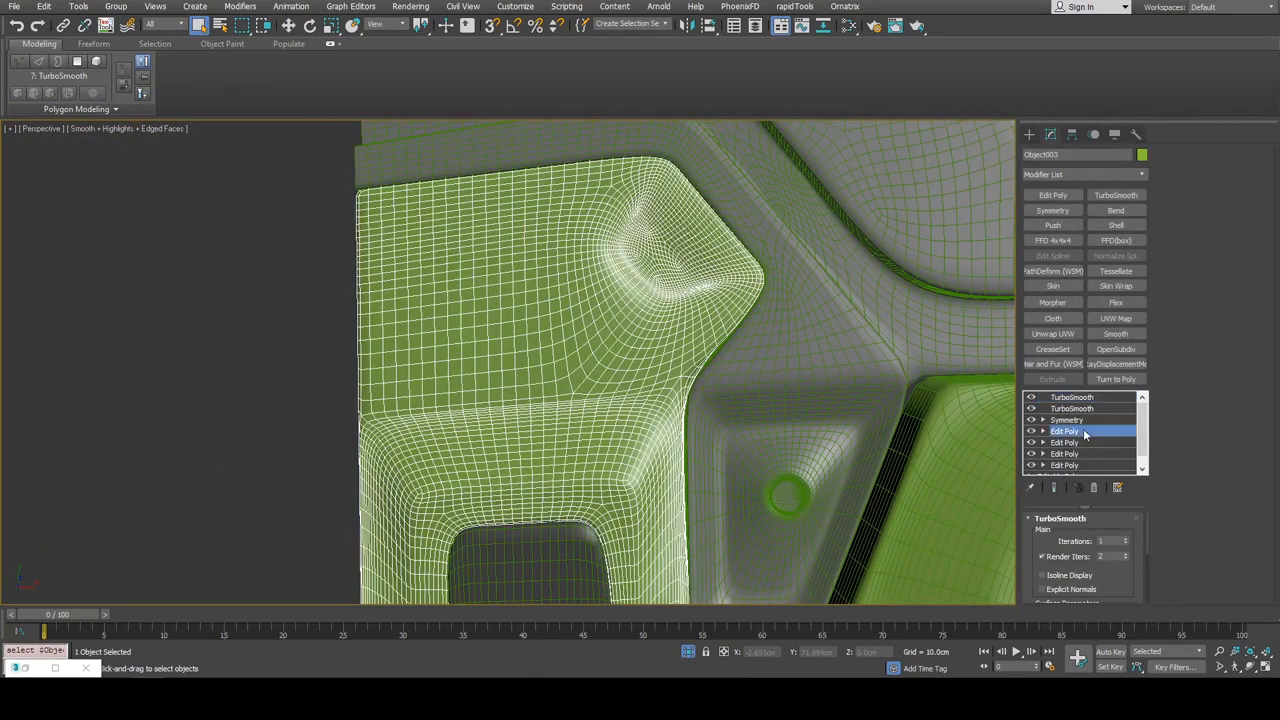
Add an Edit Poly modifier and select the two flat polygons beside the slanted recess, with the Face constraint on
click(1063, 203)
key(1)
scroll(592, 302, up, 3)
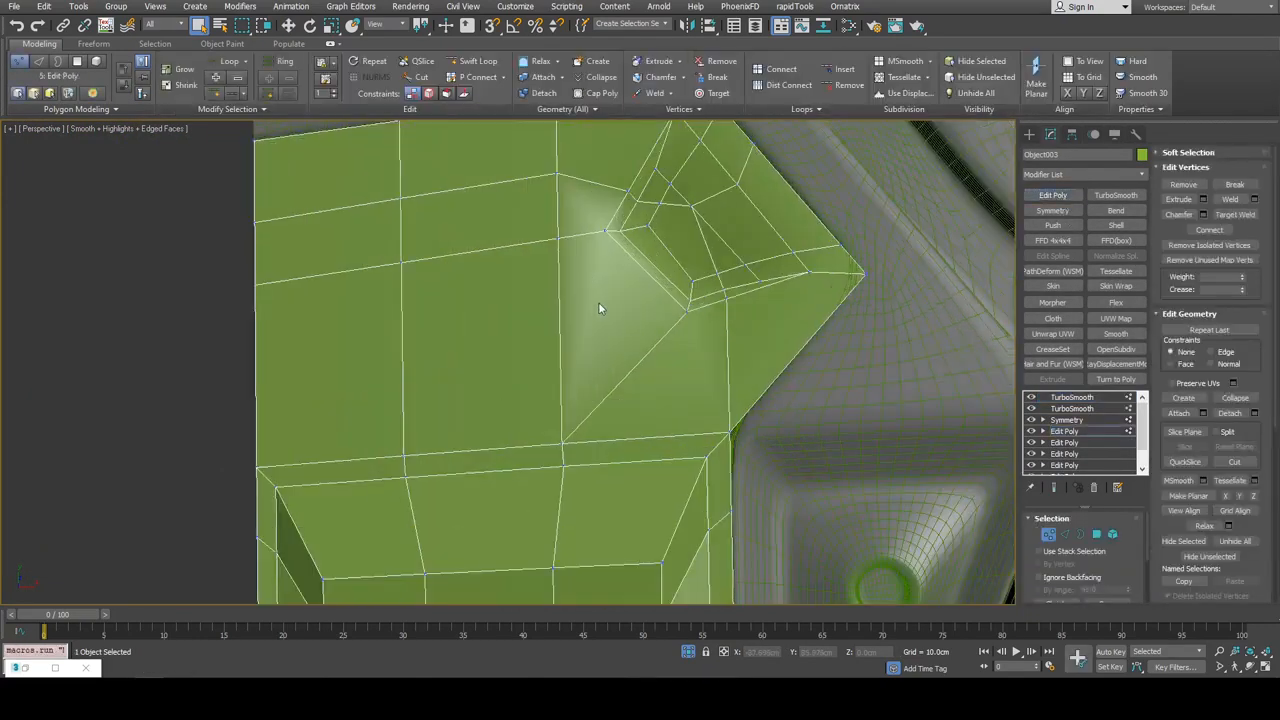
key(4)
drag(543, 264, 612, 324)
key(shift+x)
middle_drag(628, 320, 631, 322)
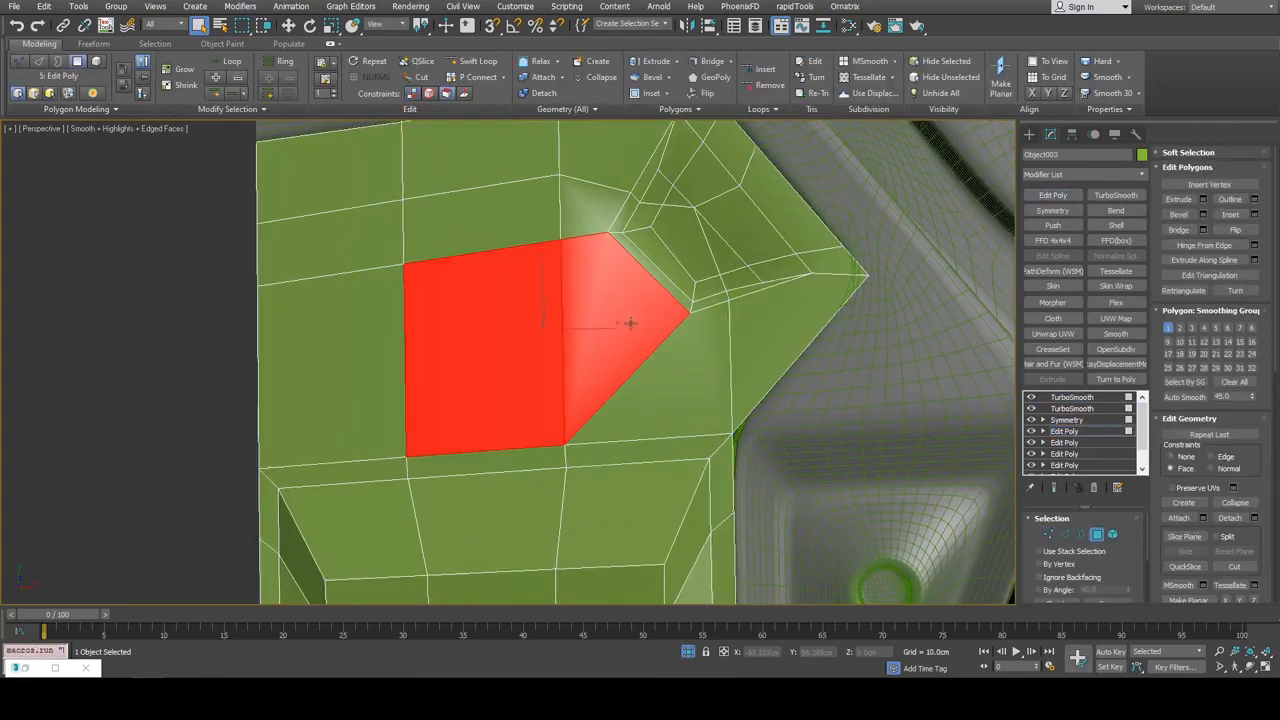
Inset the two selected polygons and scale the inner pair down into a small hexagon
key(i)
drag(631, 322, 629, 304)
key(r)
drag(537, 343, 539, 388)
key(w)
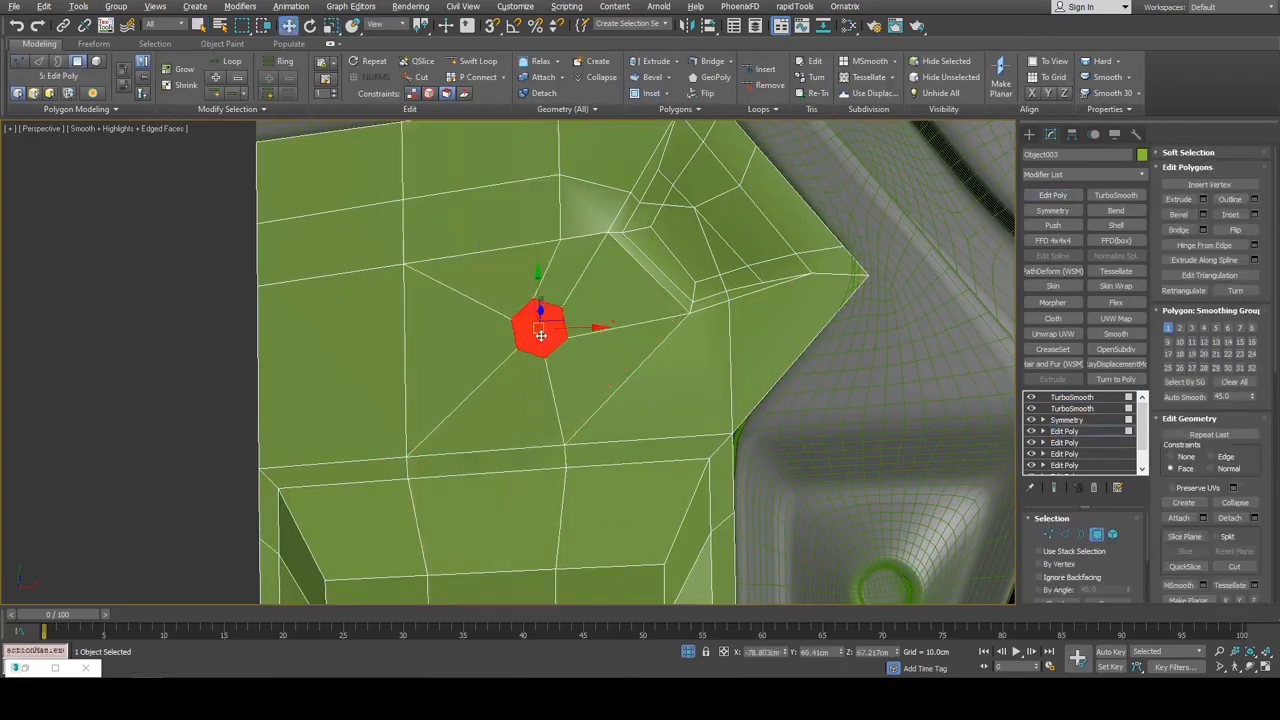
Move the small hexagon across the panel surface to just beside the slanted recess's rim and release the Face constraint
drag(540, 335, 607, 316)
key(r)
key(w)
key(shift+x)
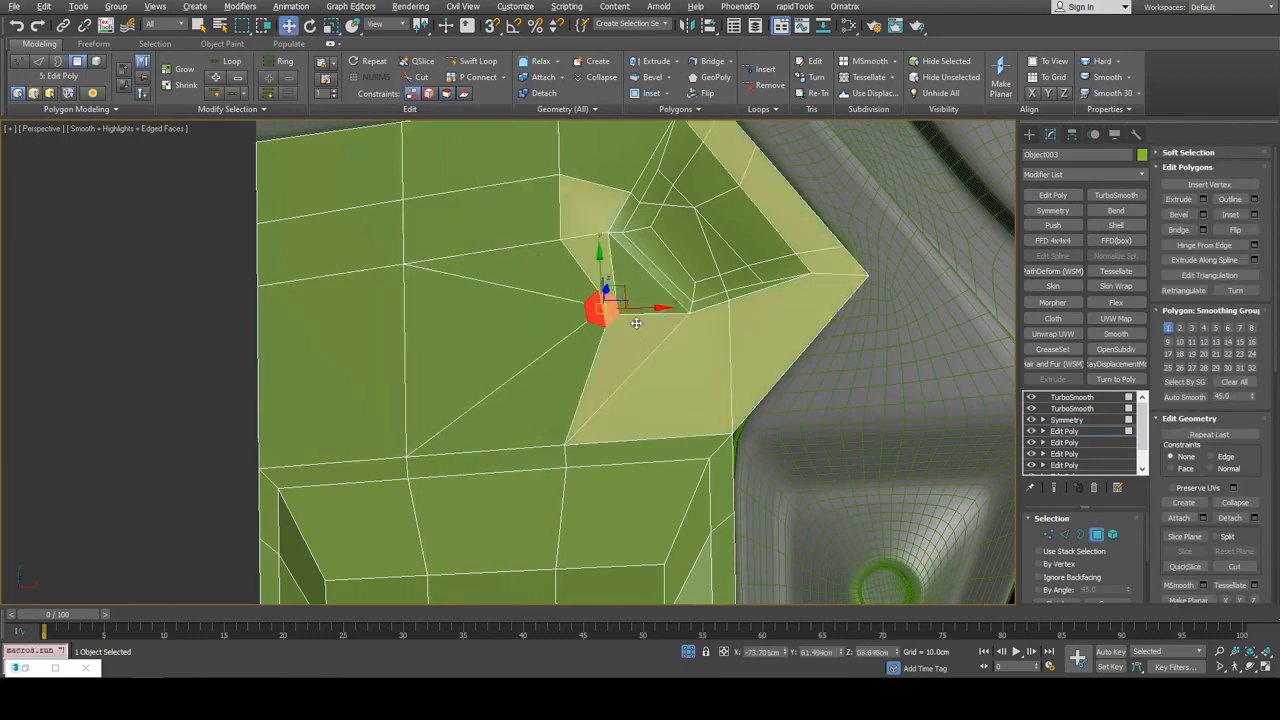
Bevel the hexagon inward into a small hole, clear the selection and check it on the smoothed panel
key(z)
alt+middle_drag(634, 323, 540, 354)
key(ctrl+shift+b)
drag(546, 312, 548, 333)
click(549, 334)
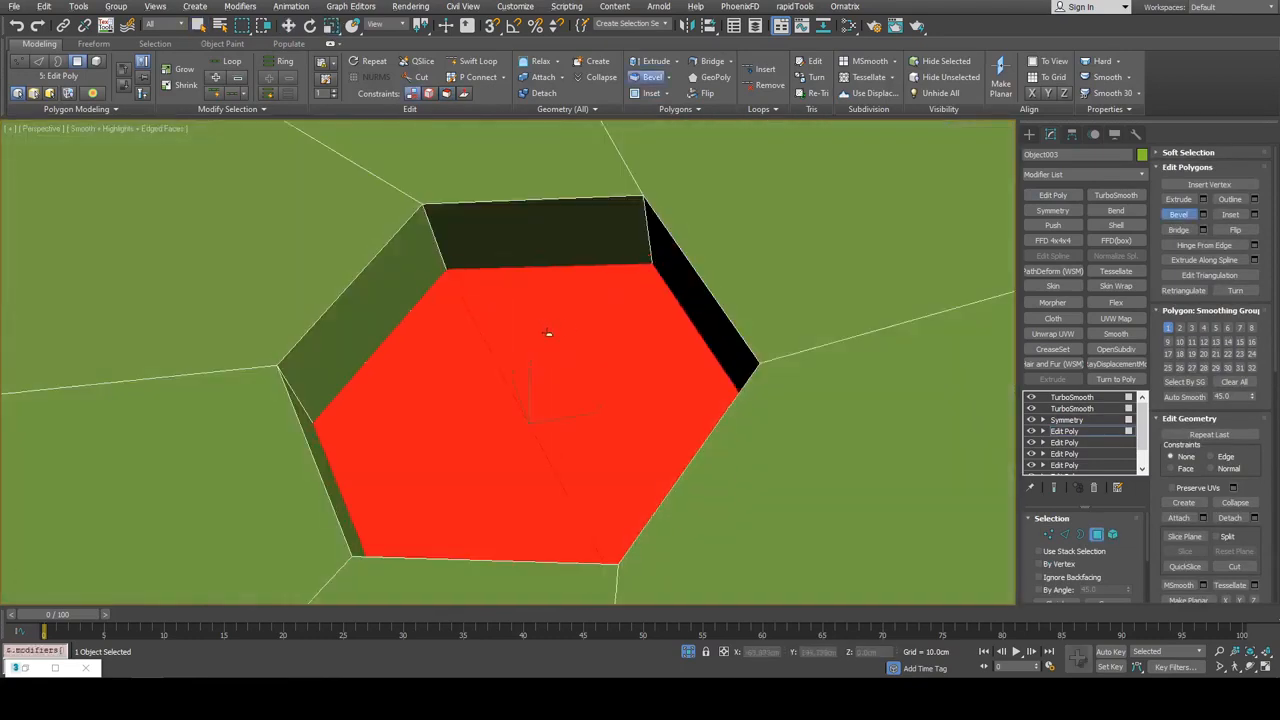
key(q)
key(ctrl+d)
scroll(548, 330, down, 5)
alt+middle_drag(651, 314, 630, 364)
key(F4)
scroll(630, 363, down, 10)
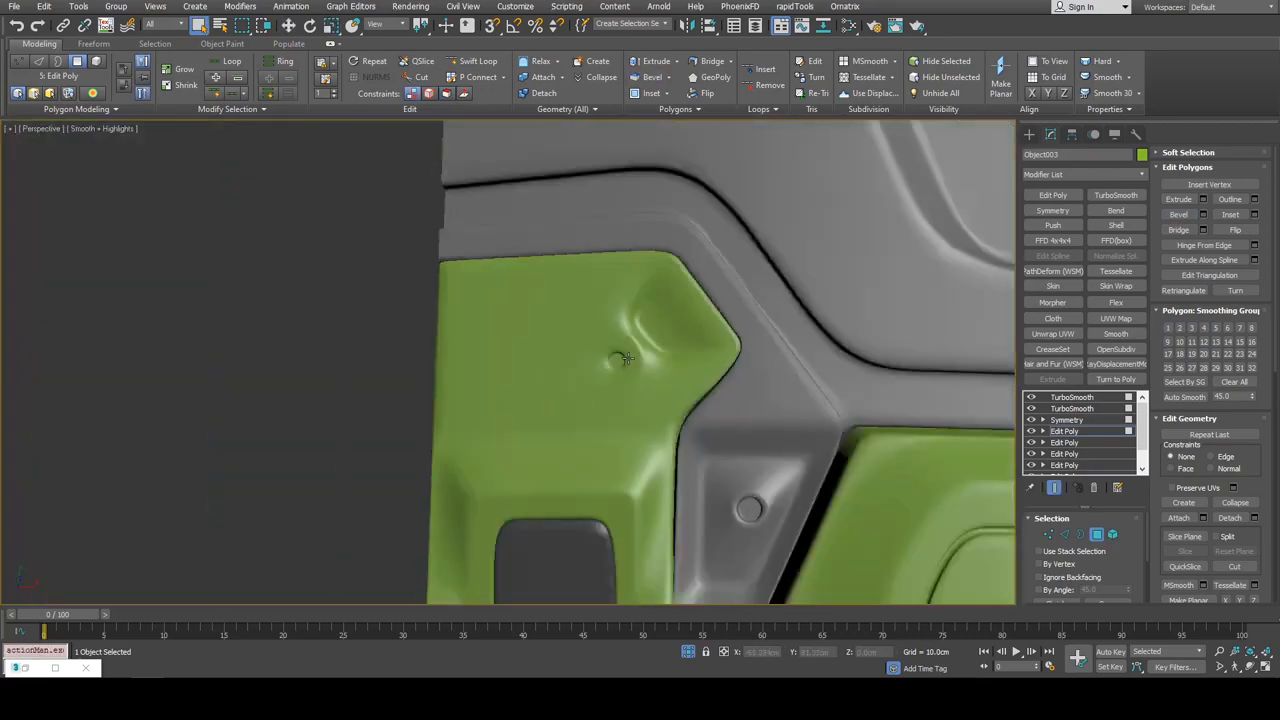
Select the ring of polygons around the small hole and assign it the surrounding panel's smoothing group 1
scroll(648, 359, up, 7)
key(F4)
click(596, 368)
click(605, 401)
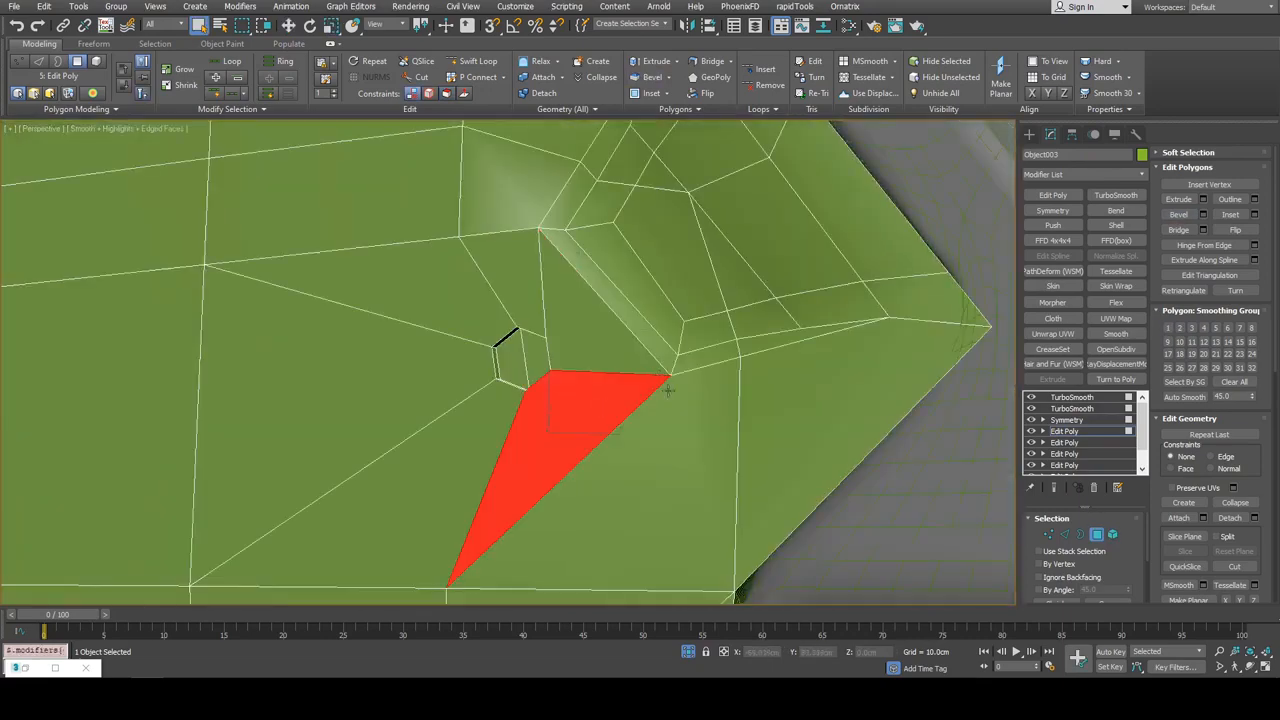
alt+middle_drag(605, 401, 610, 395)
key(ctrl+Page_Up)
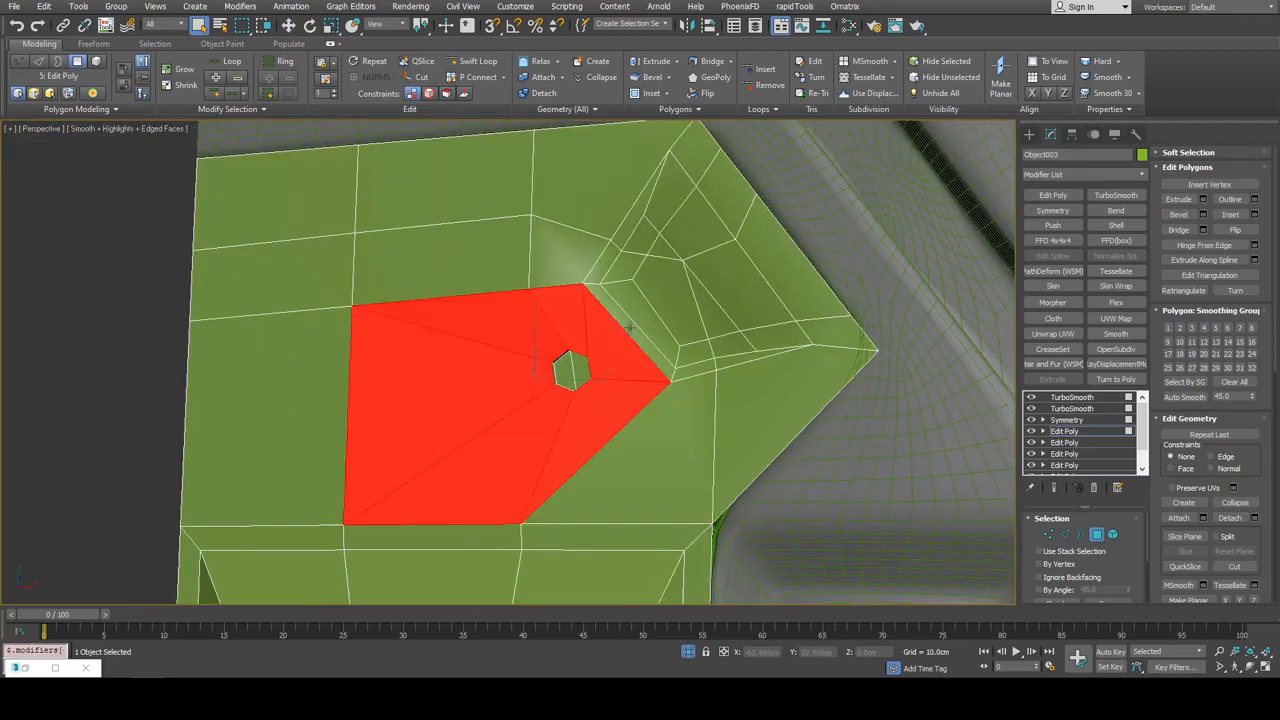
click(670, 448)
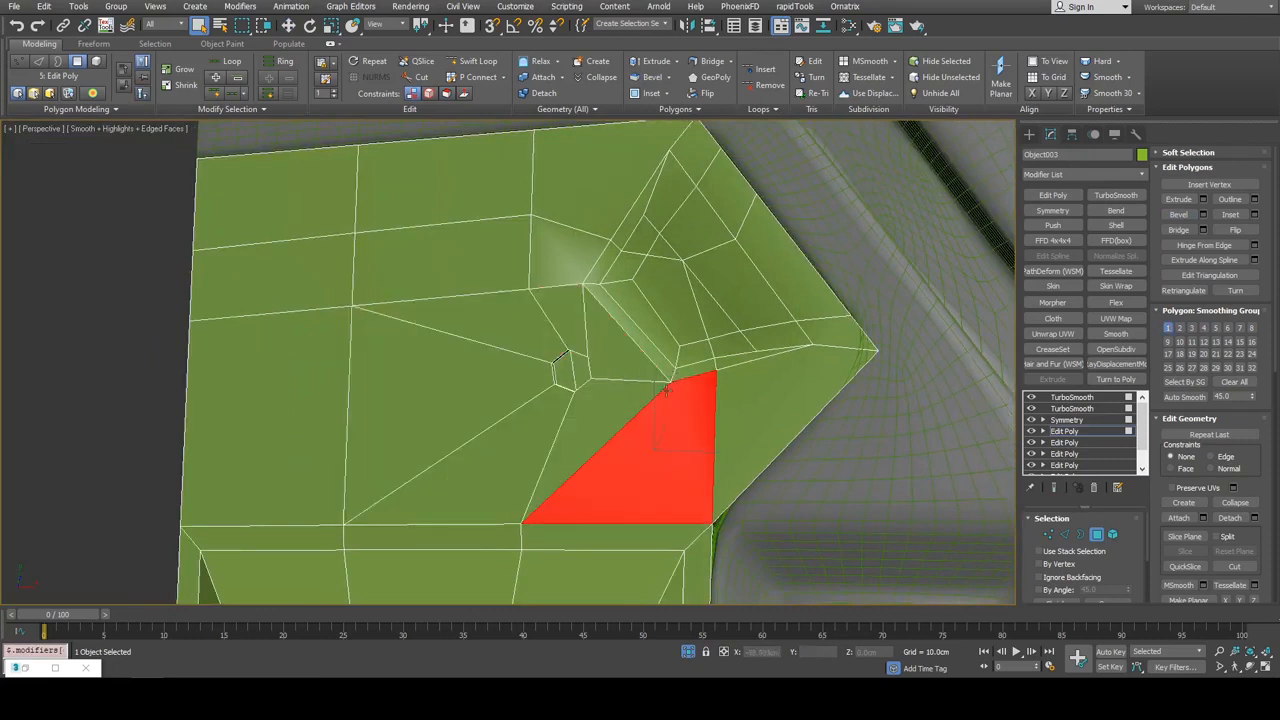
click(637, 399)
shift+click(633, 370)
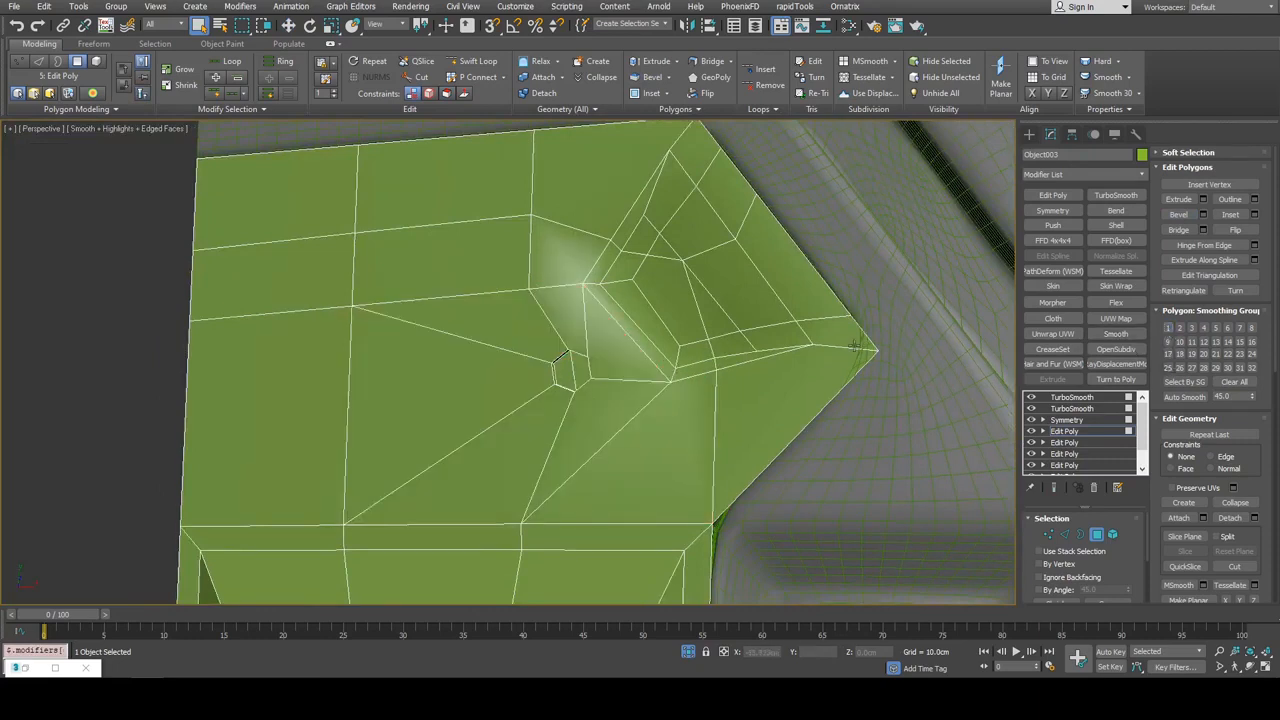
Show the smoothed end result, leave polygon editing, deselect the side panels and save the scene
click(1053, 487)
key(F4)
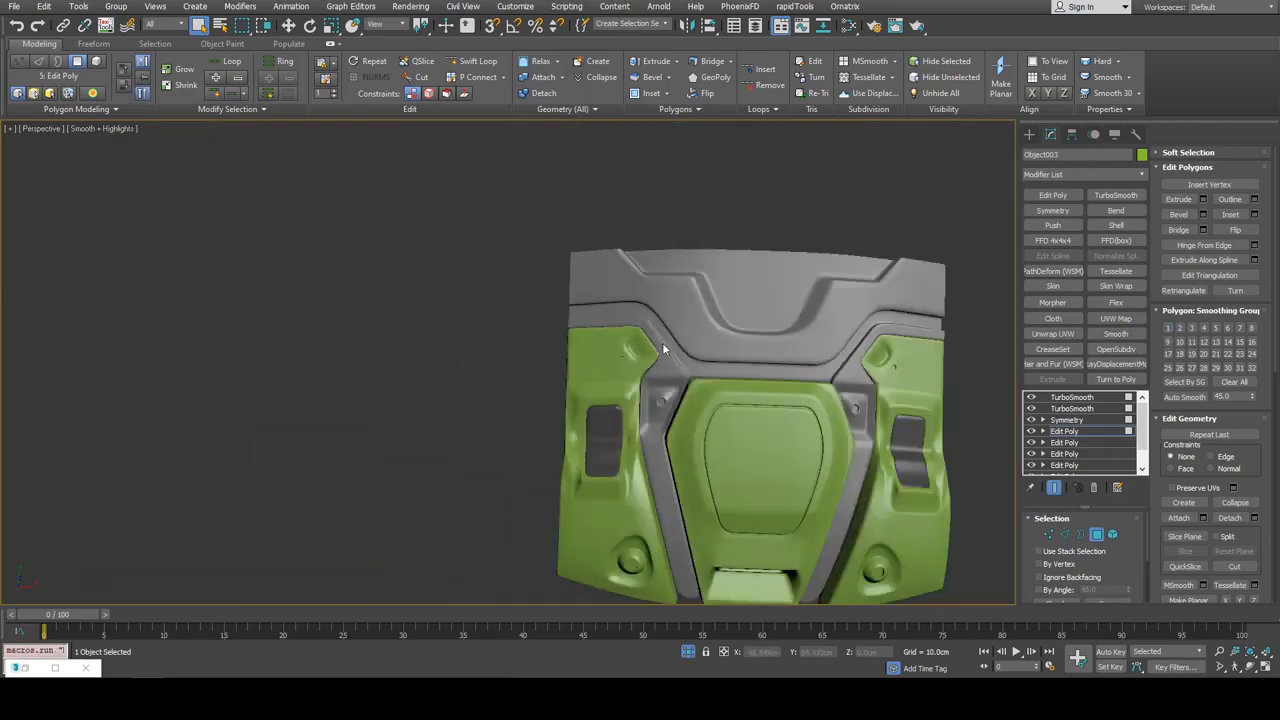
click(480, 360)
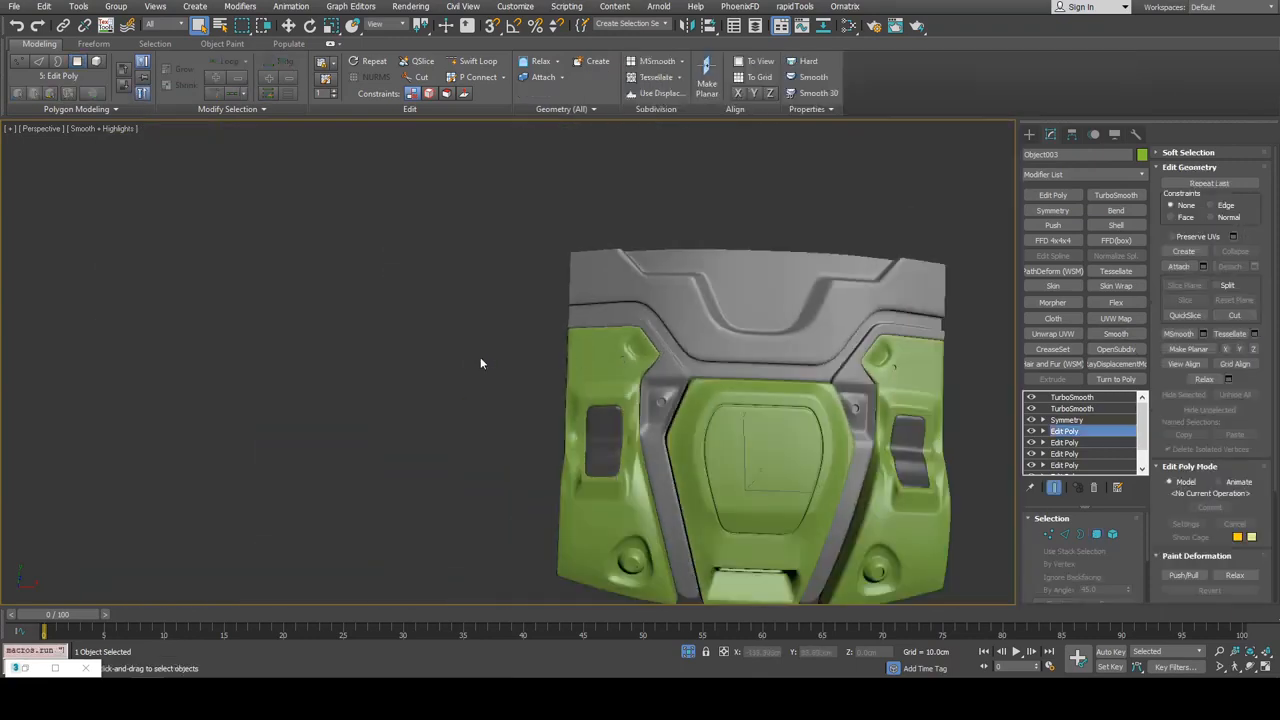
alt+middle_drag(753, 351, 891, 334)
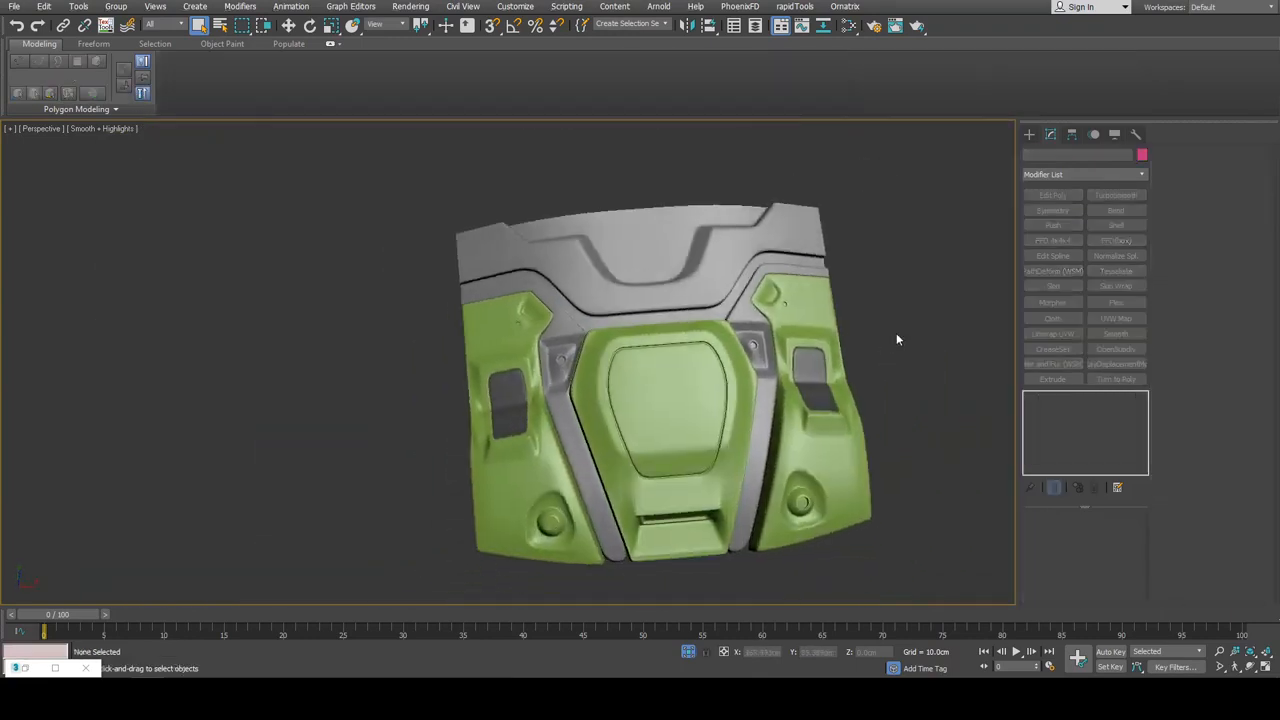
key(ctrl+s)
key(F4)
key(F4)
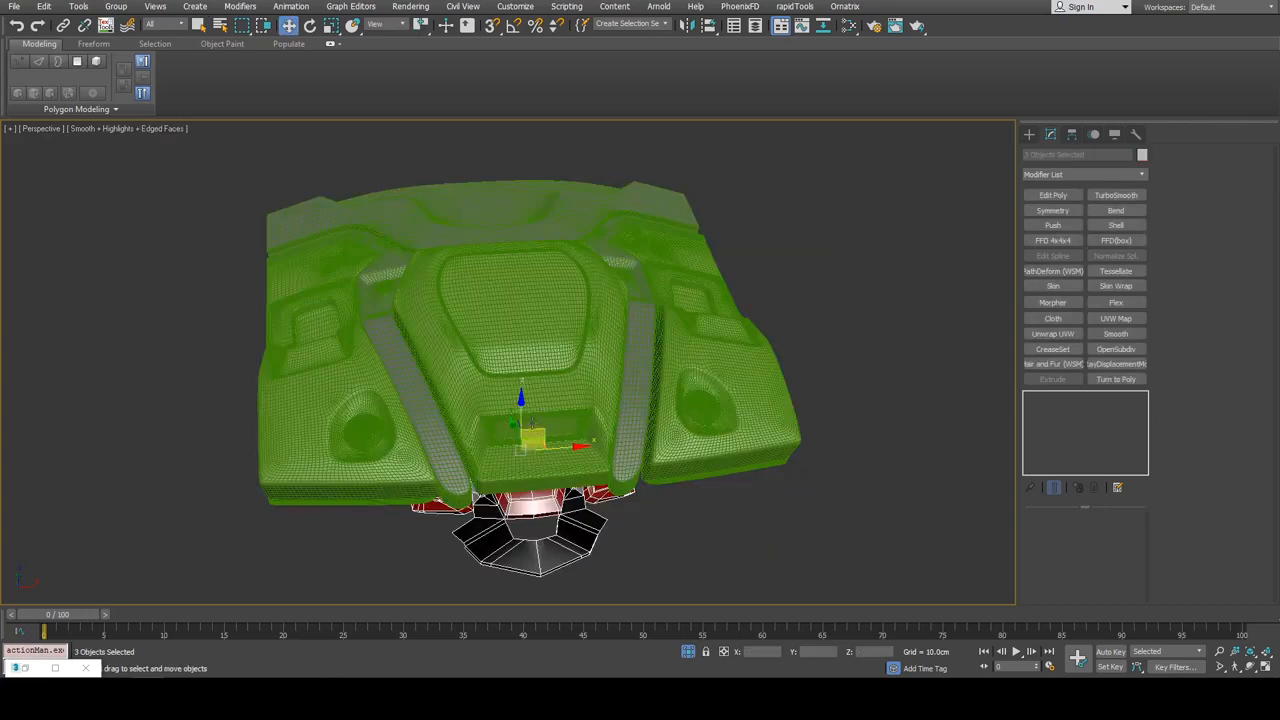
Move the three selected red and black armour objects out from under the green armour to a spot beside it
alt+middle_drag(430, 420, 458, 441)
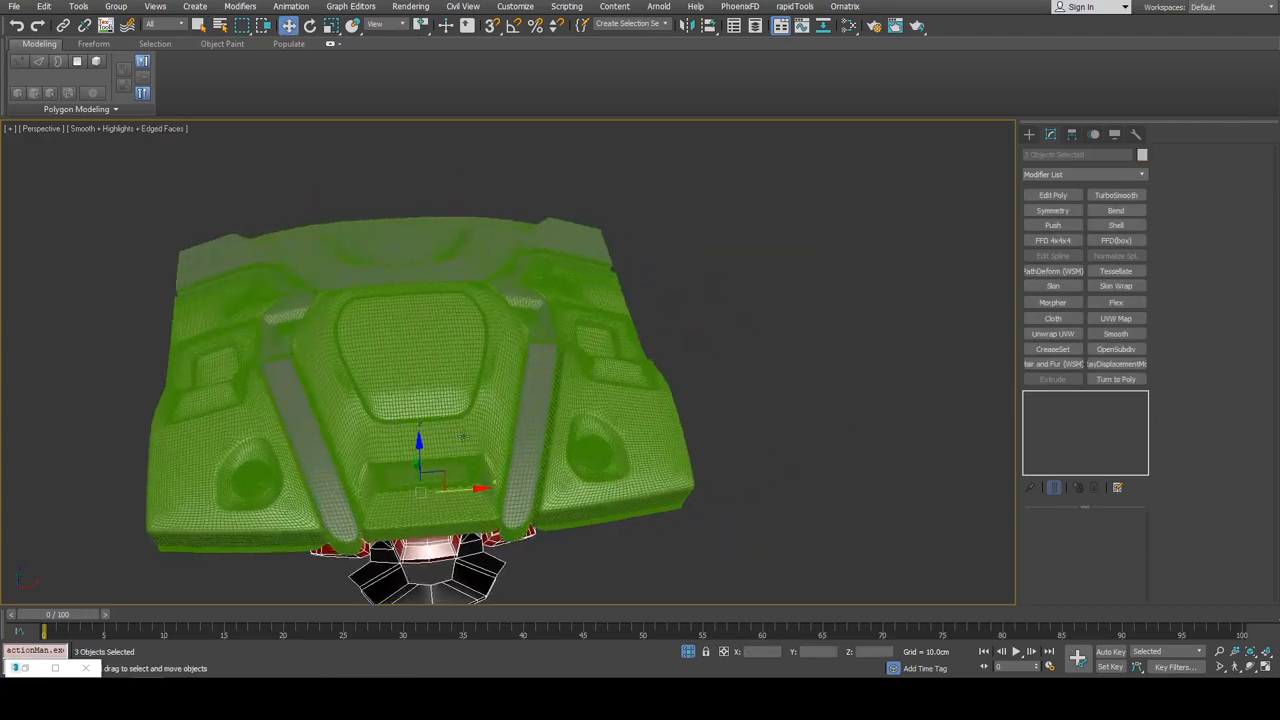
scroll(458, 441, down, 3)
drag(459, 441, 721, 343)
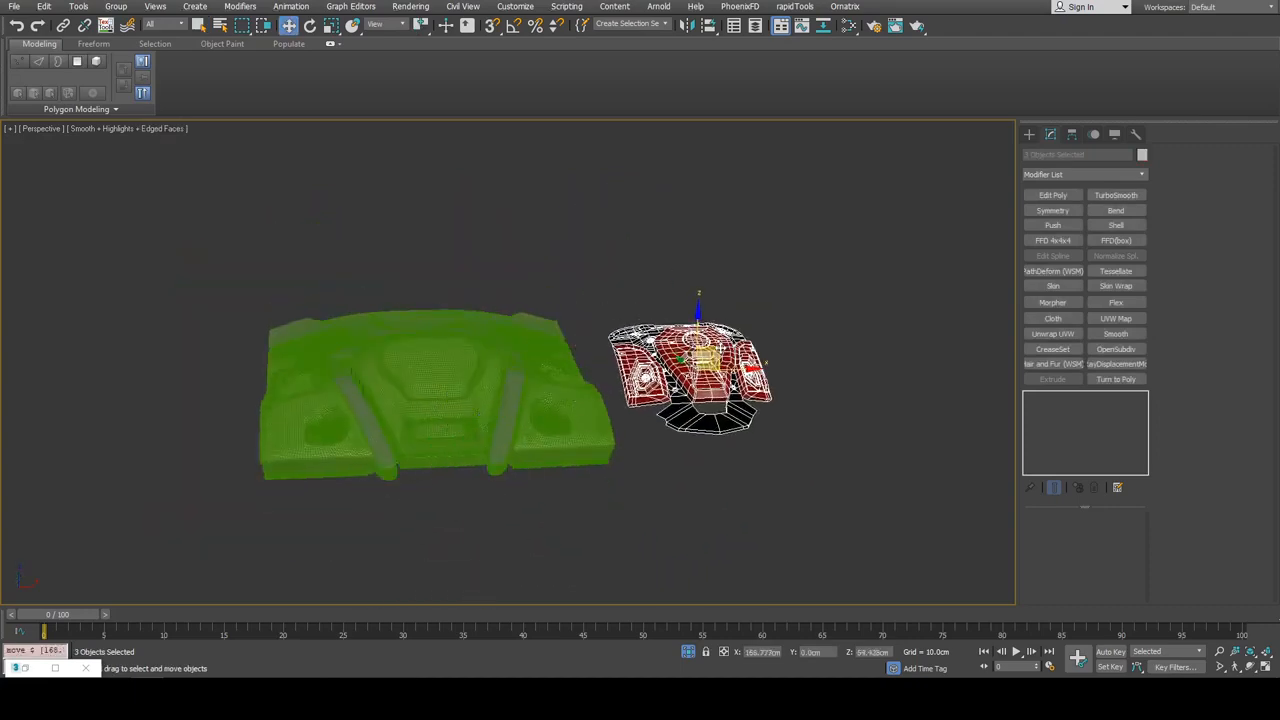
alt+middle_drag(721, 343, 706, 402)
Scale the red and black armour up to match the green armour's size and shift it clear alongside
key(r)
drag(678, 396, 684, 300)
alt+middle_drag(690, 440, 700, 396)
key(w)
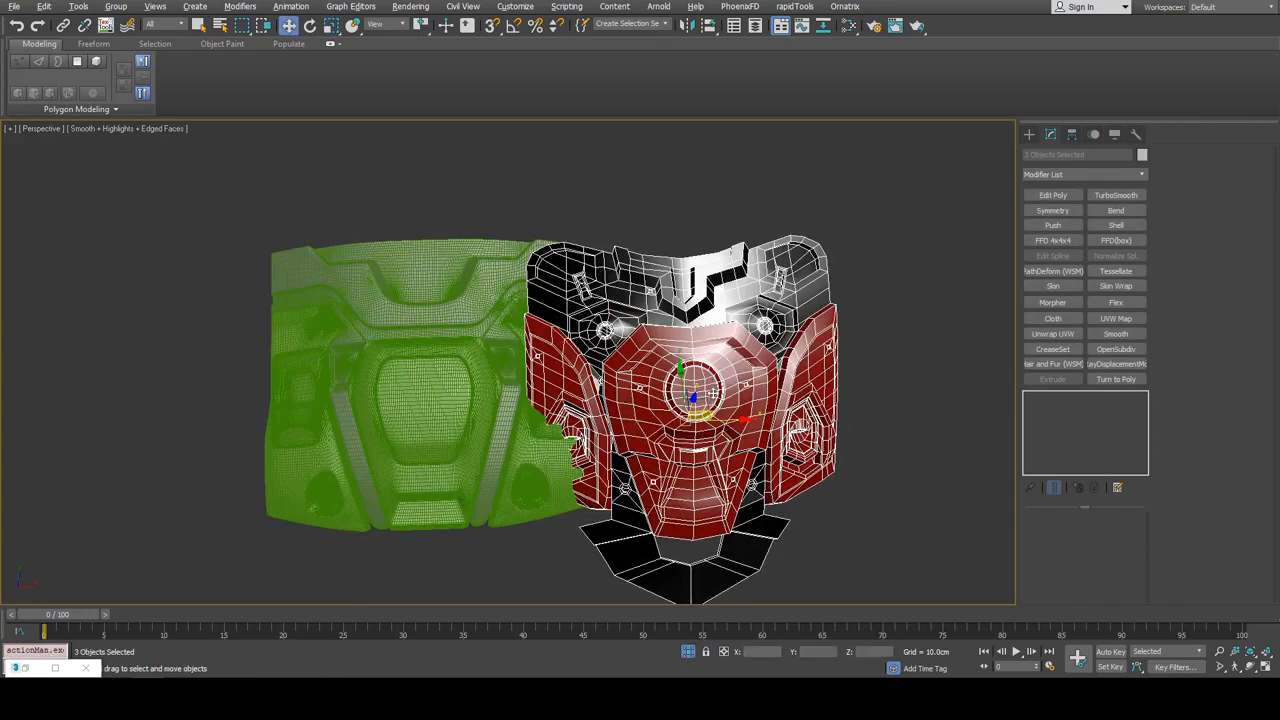
drag(705, 395, 786, 379)
alt+middle_drag(786, 379, 806, 332)
key(q)
Turn on both TurboSmooth modifiers of the red centre plate, the red side panels and the black frame
click(903, 334)
click(806, 372)
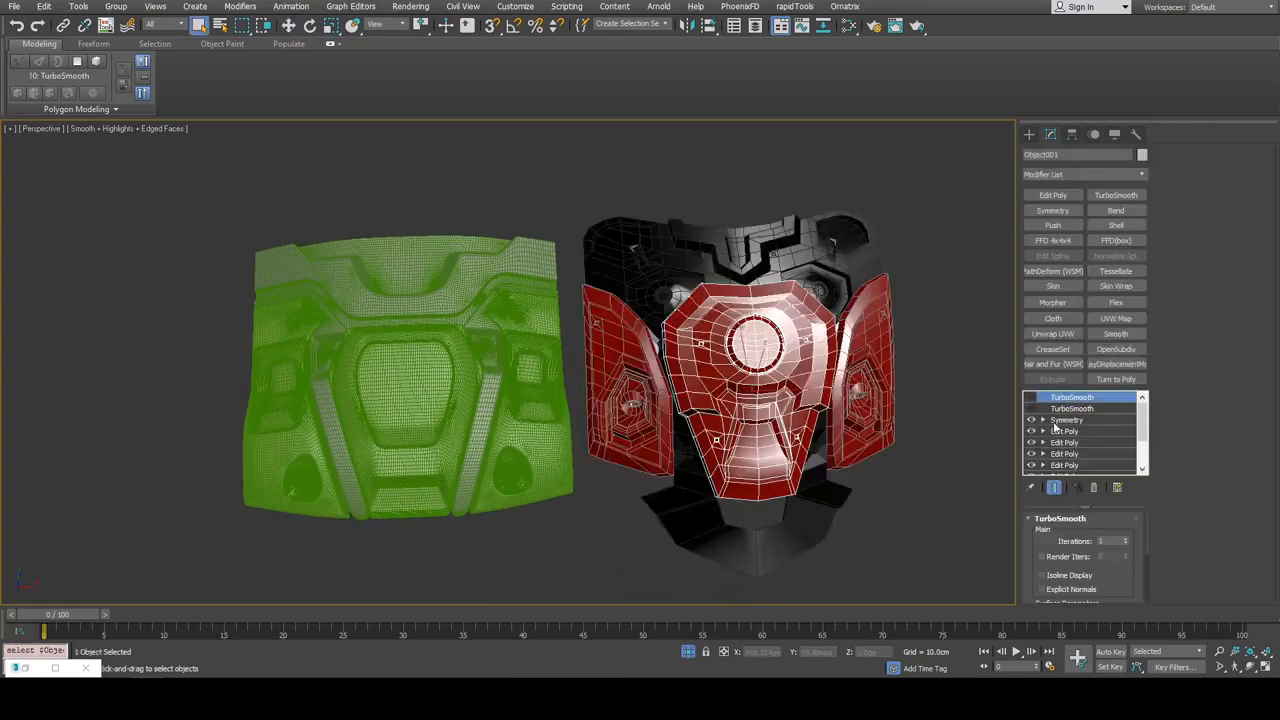
click(1031, 409)
click(1031, 398)
click(930, 384)
click(875, 380)
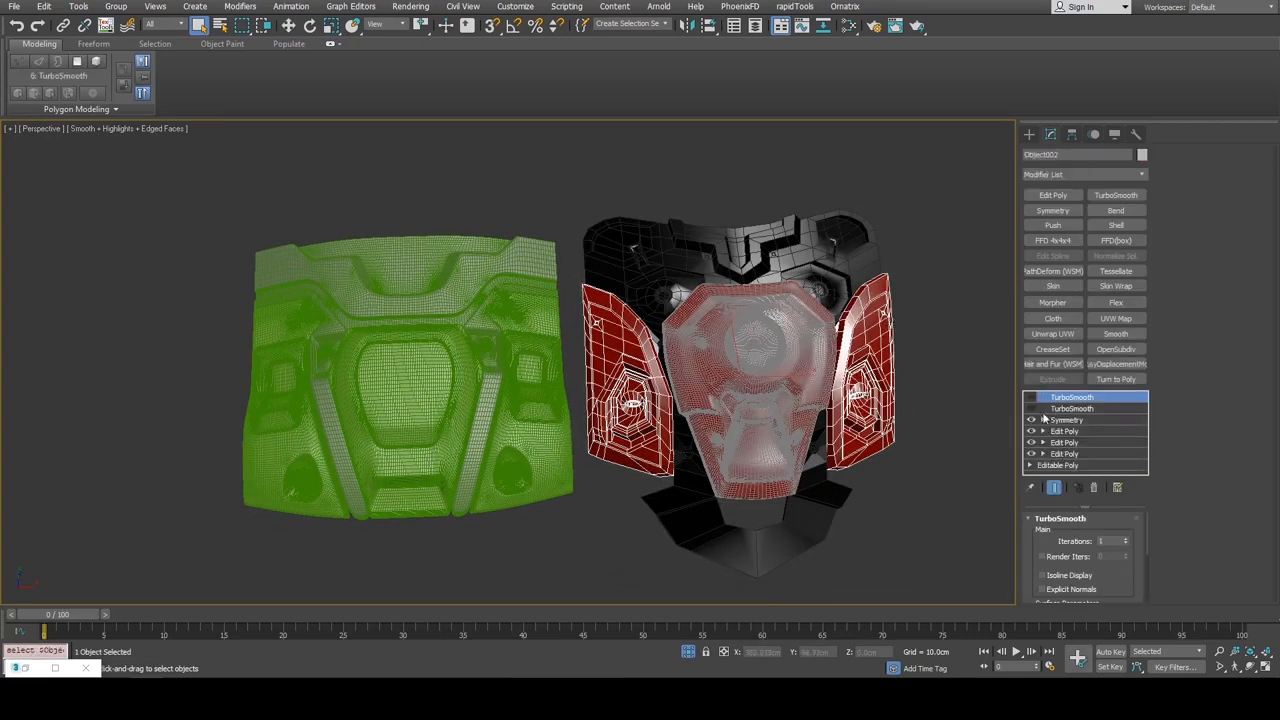
click(1032, 409)
click(1032, 398)
click(868, 299)
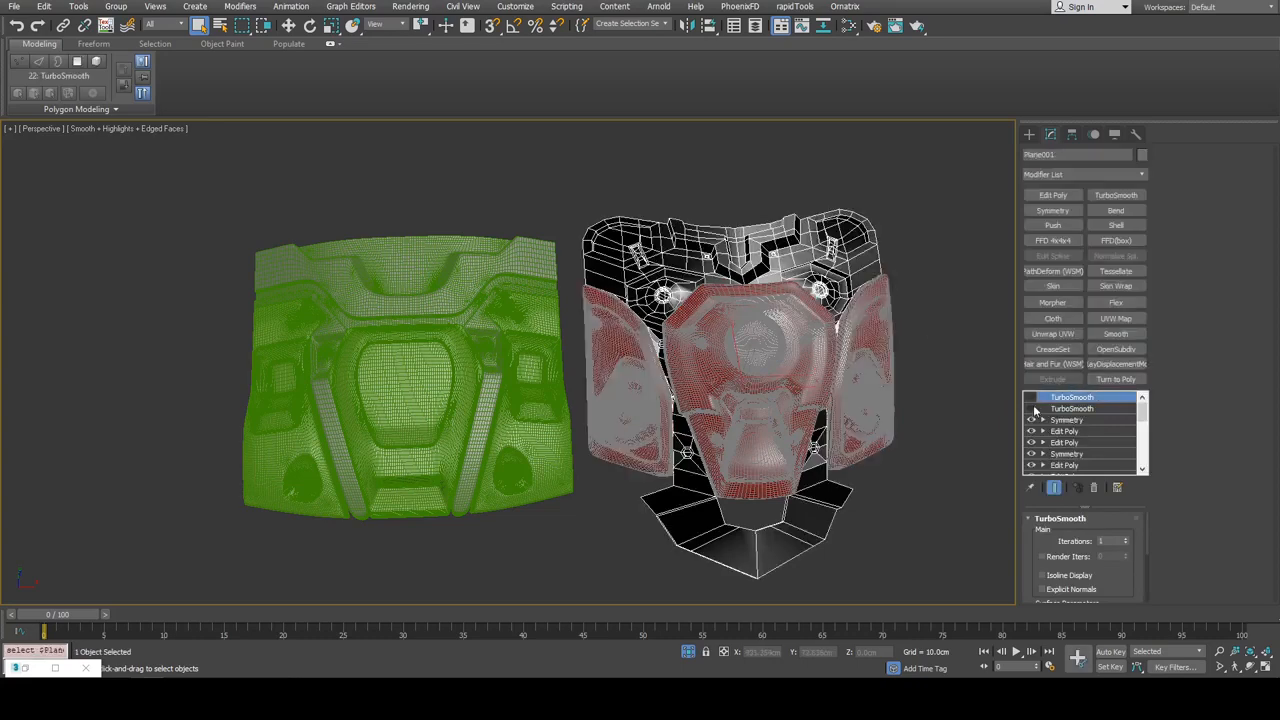
click(1032, 409)
click(1032, 398)
click(908, 338)
Hide the edged faces and examine the green and red armour pieces side by side
key(F4)
scroll(812, 347, up, 4)
alt+middle_drag(820, 358, 793, 357)
scroll(775, 362, down, 3)
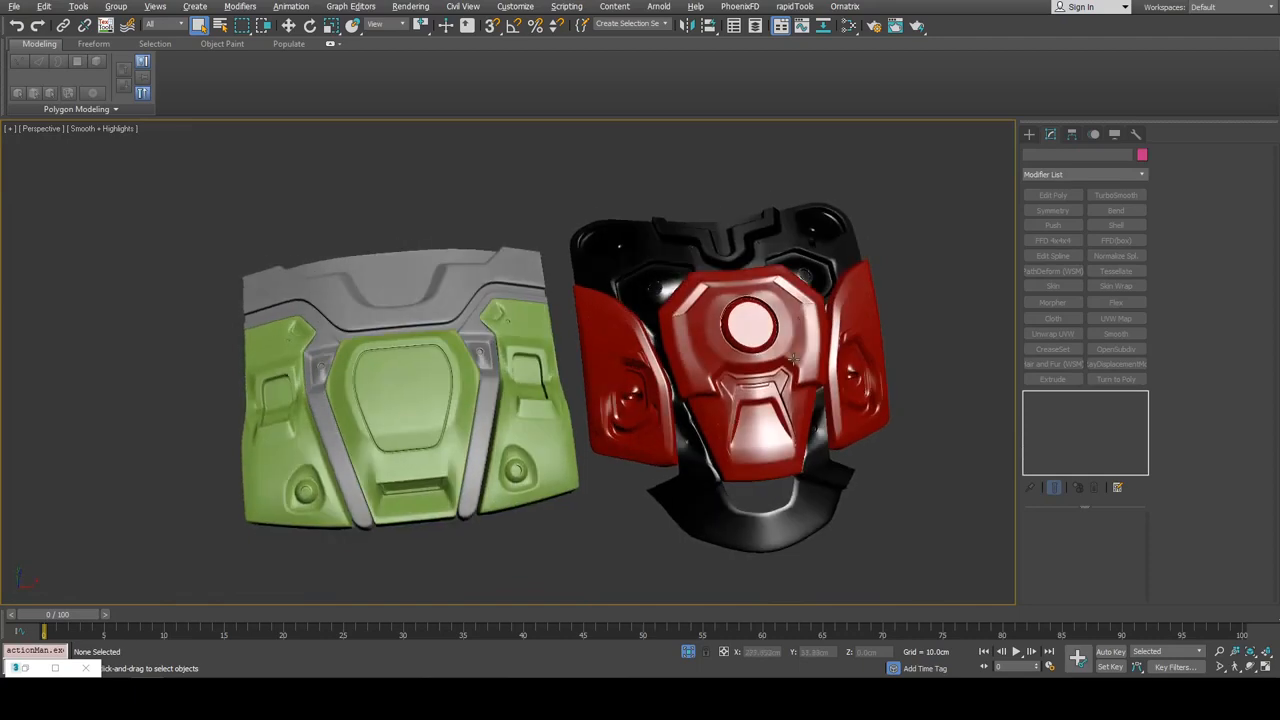
scroll(768, 368, up, 5)
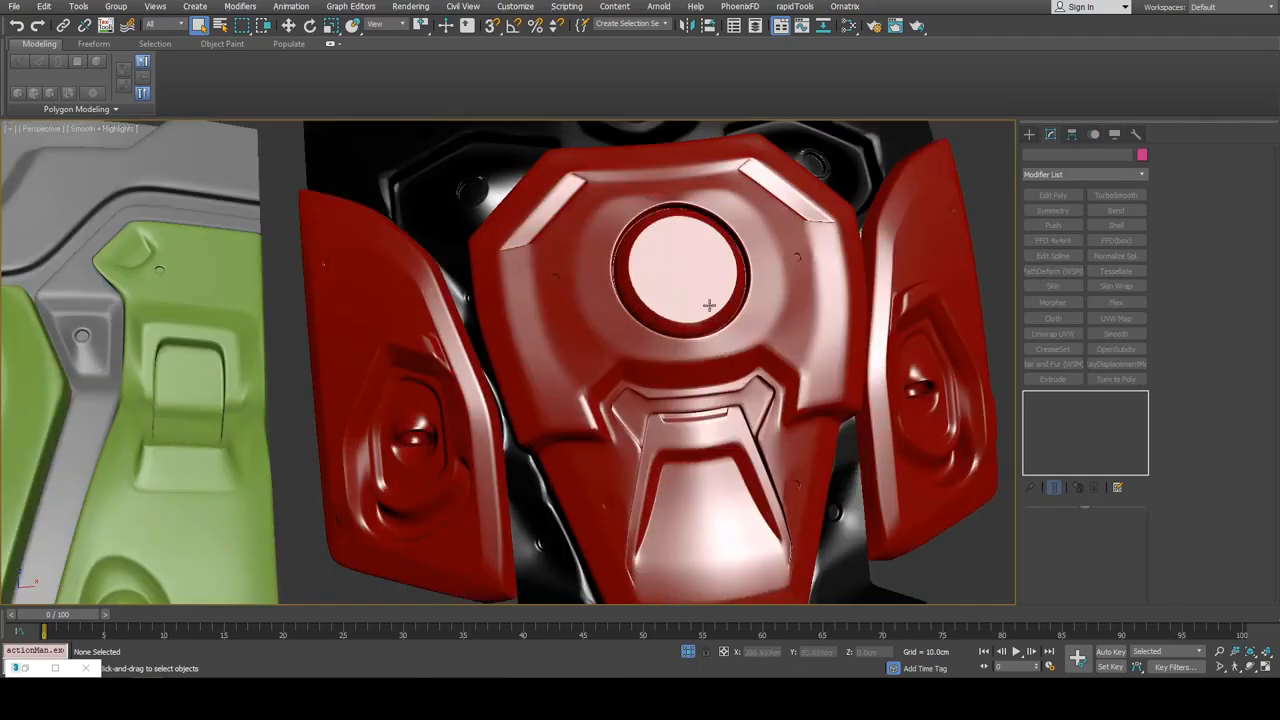
scroll(709, 305, down, 6)
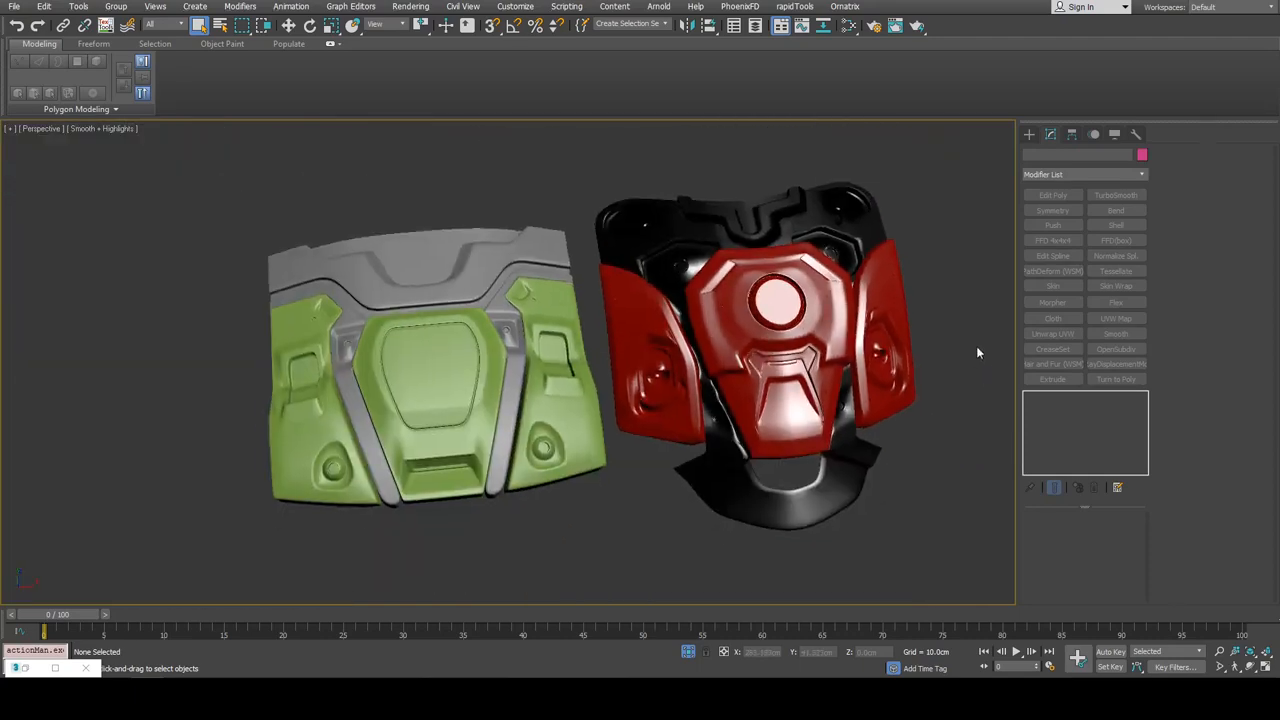